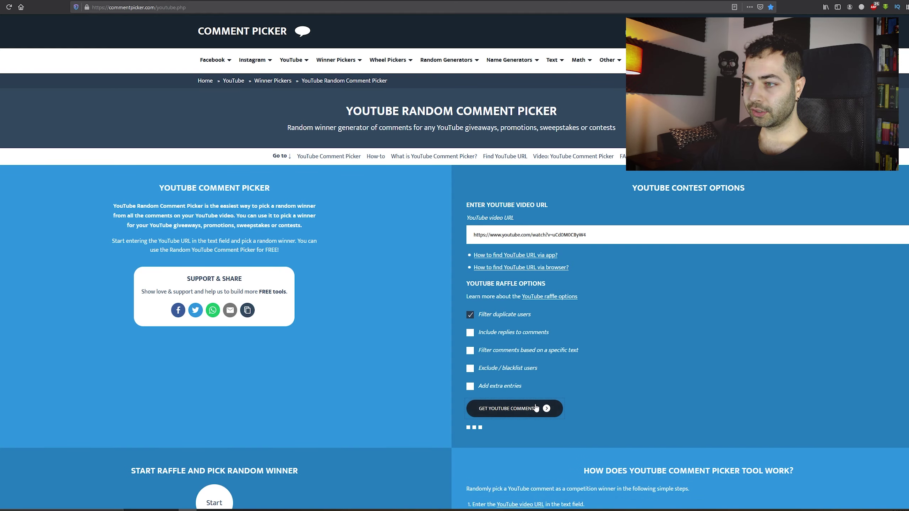
Start the raffle to pick a random winner from the video's comments, and draw another winner twice.
{"action": "scroll", "coordinate": [486, 437], "scroll_direction": "down", "scroll_amount": 1}
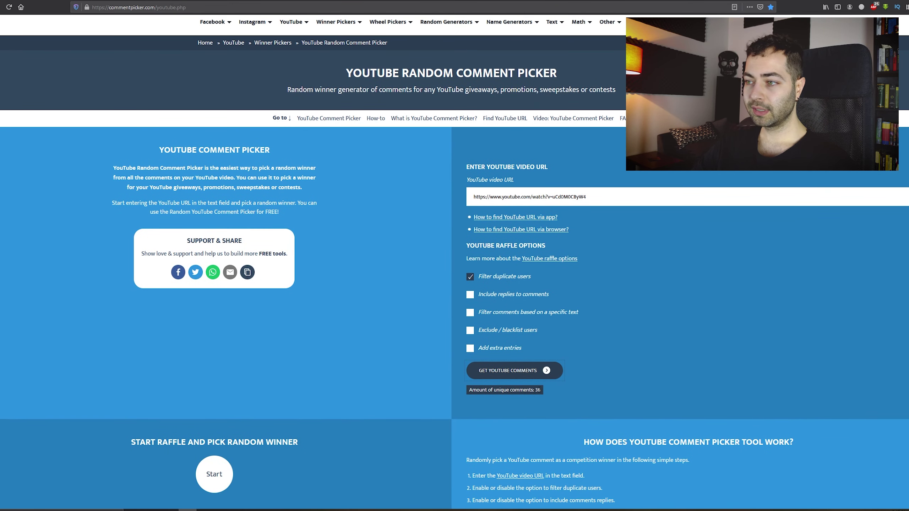
{"action": "scroll", "coordinate": [218, 361], "scroll_direction": "down", "scroll_amount": 3}
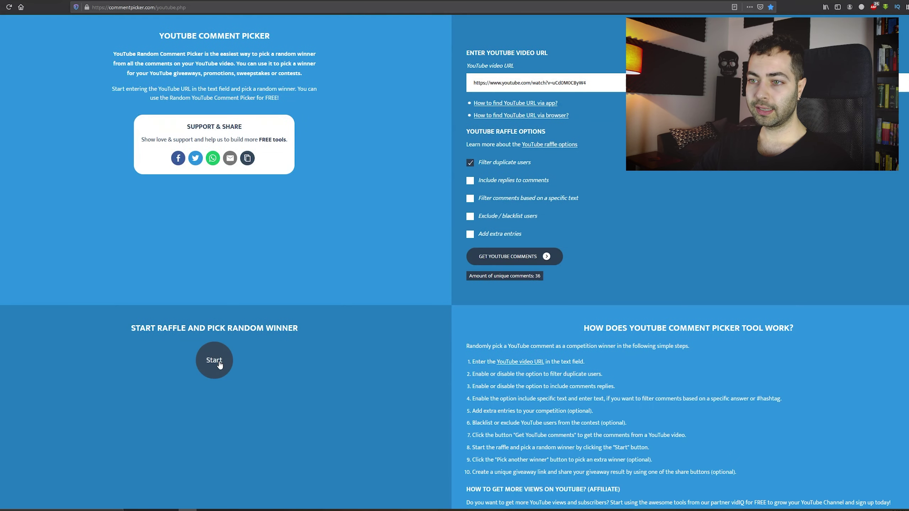
{"action": "scroll", "coordinate": [222, 259], "scroll_direction": "down", "scroll_amount": 3}
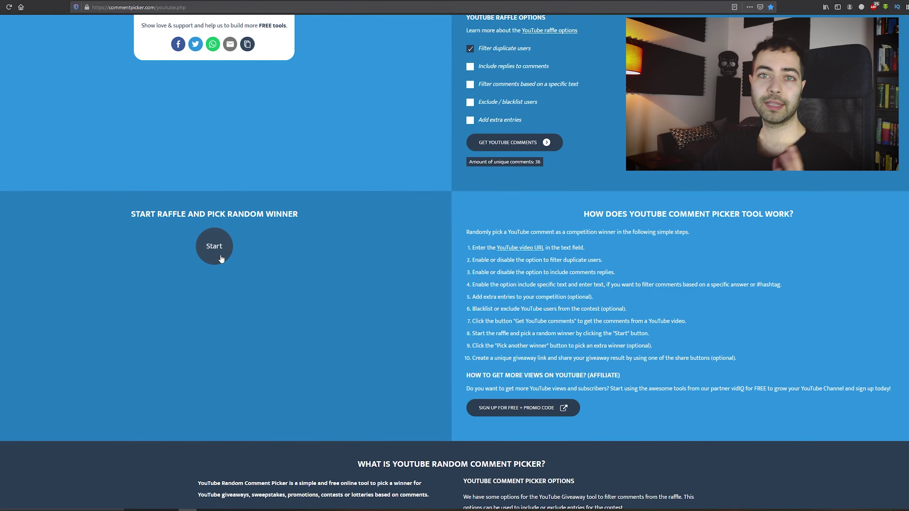
{"action": "left_click", "coordinate": [222, 258]}
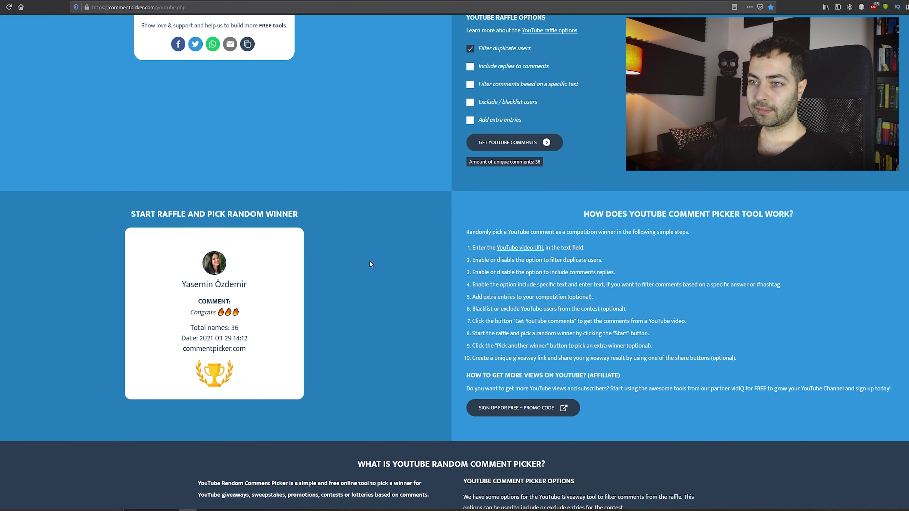
{"action": "scroll", "coordinate": [370, 264], "scroll_direction": "down", "scroll_amount": 1}
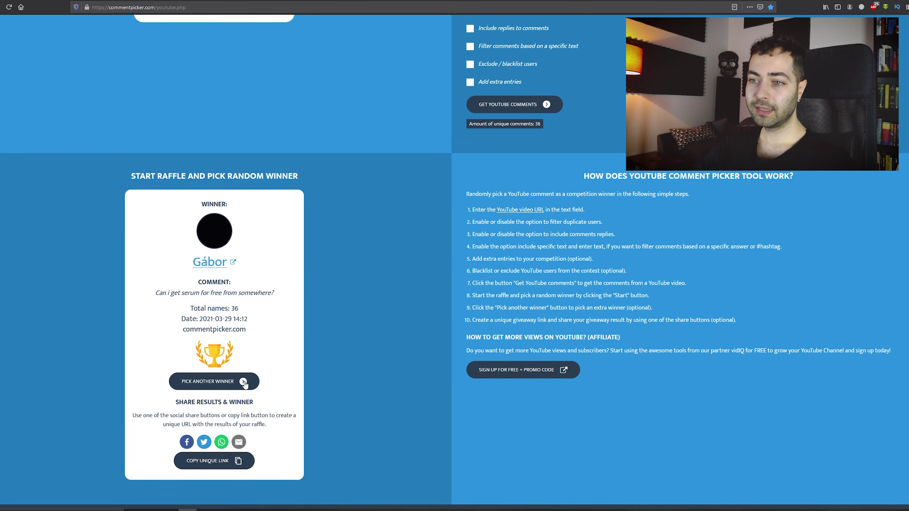
{"action": "left_click", "coordinate": [211, 389]}
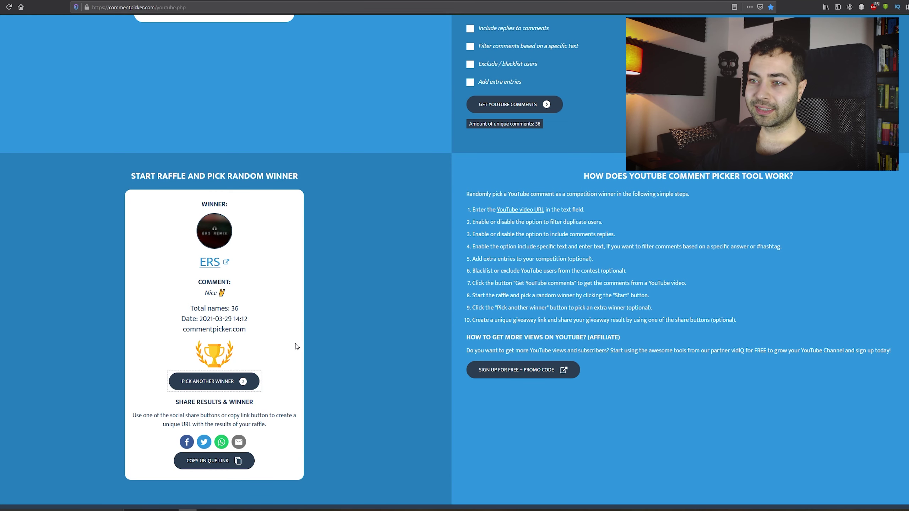
{"action": "left_click", "coordinate": [229, 382]}
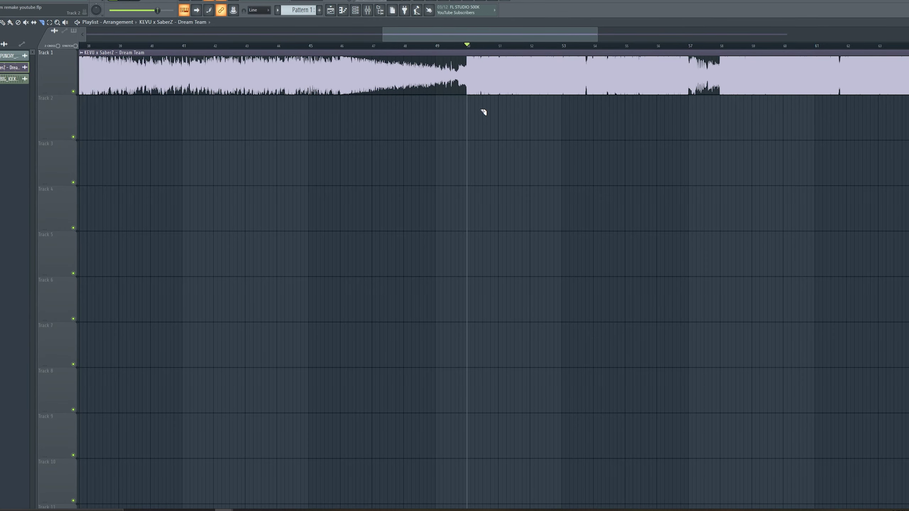
Trim the KEVU x SaberZ - Dream Team clip on Track 1 to the section from bar 48 to bar 66.
{"action": "left_click_drag", "start_coordinate": [474, 119], "coordinate": [433, 134]}
{"action": "left_click_drag", "start_coordinate": [393, 78], "coordinate": [395, 94]}
{"action": "left_click", "coordinate": [3, 23]}
{"action": "right_click", "coordinate": [359, 73]}
{"action": "left_click_drag", "start_coordinate": [436, 68], "coordinate": [408, 66]}
{"action": "scroll", "coordinate": [314, 138], "scroll_direction": "down", "scroll_amount": 4}
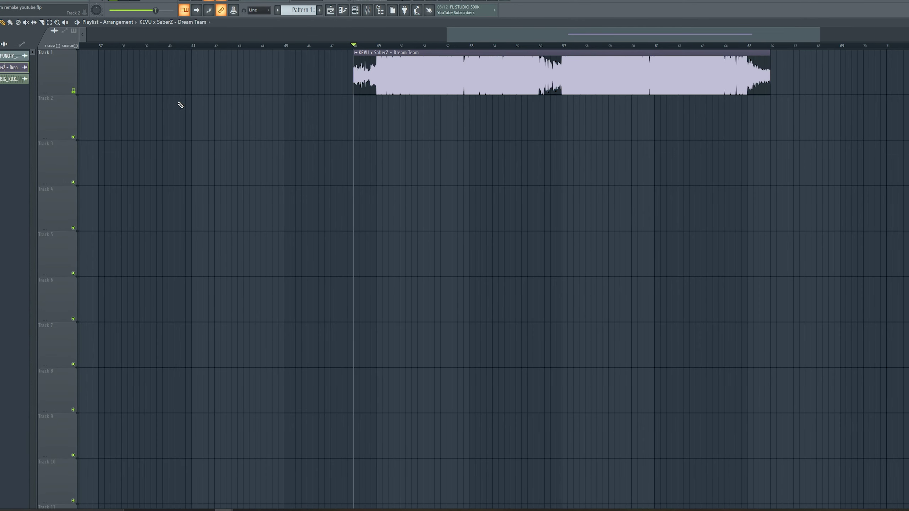
Toggle the mute of Track 1 off and back on.
{"action": "scroll", "coordinate": [315, 150], "scroll_direction": "right", "scroll_amount": 3}
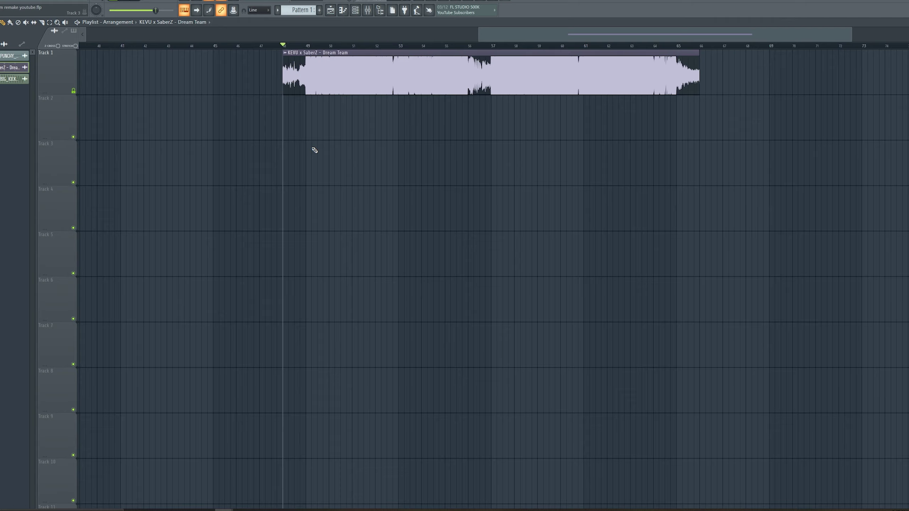
{"action": "scroll", "coordinate": [78, 92], "scroll_direction": "up", "scroll_amount": 2}
{"action": "left_click", "coordinate": [74, 92]}
{"action": "left_click", "coordinate": [75, 92]}
{"action": "left_click", "coordinate": [75, 92]}
{"action": "left_click", "coordinate": [76, 92]}
Route the Dream Team audio clip to mixer Insert 1 and dock that mixer track beside the Master.
{"action": "double_click", "coordinate": [365, 80]}
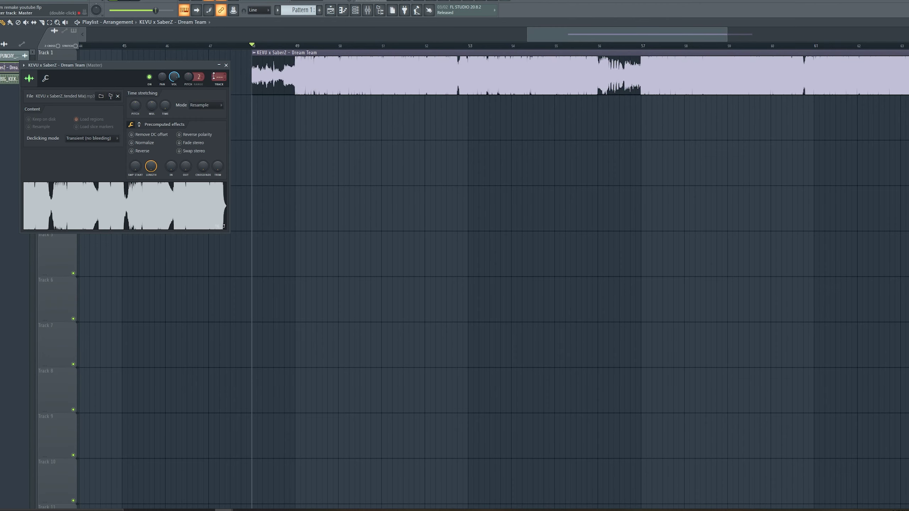
{"action": "double_click", "coordinate": [214, 76]}
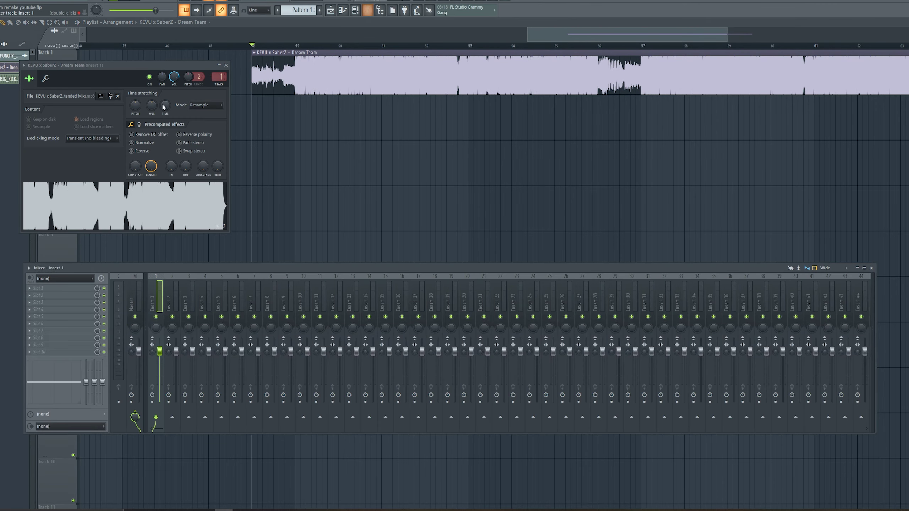
{"action": "right_click", "coordinate": [160, 298]}
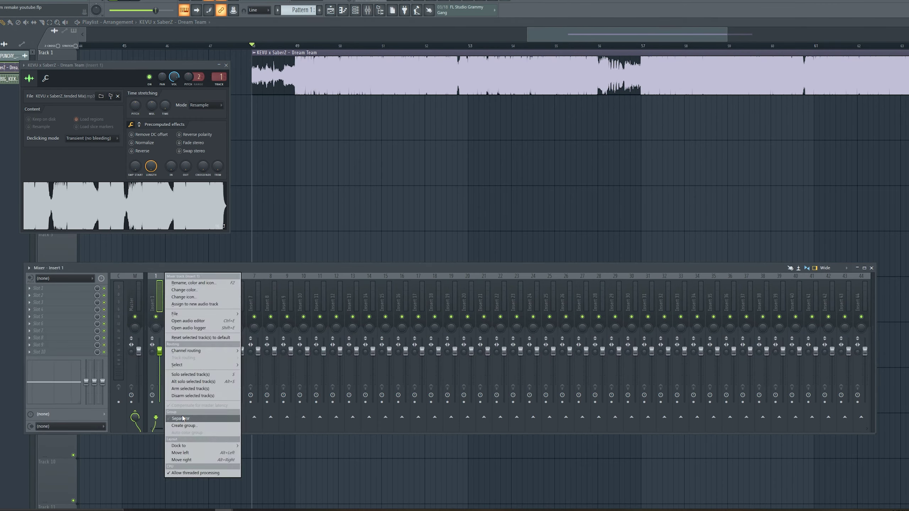
{"action": "mouse_move", "coordinate": [199, 448]}
{"action": "left_click", "coordinate": [252, 445]}
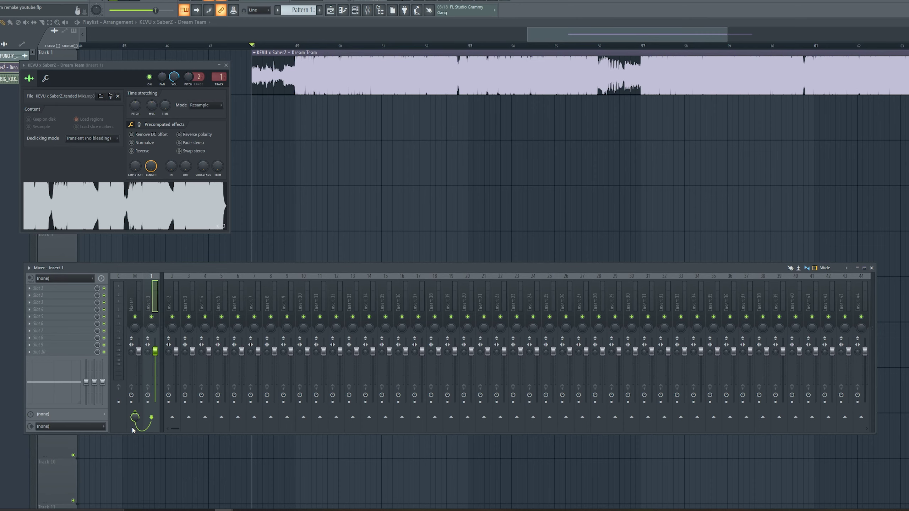
Disconnect Insert 1 from the Master and set its audio output to Out 1 - Out 2.
{"action": "left_click", "coordinate": [136, 412]}
{"action": "left_click", "coordinate": [50, 427]}
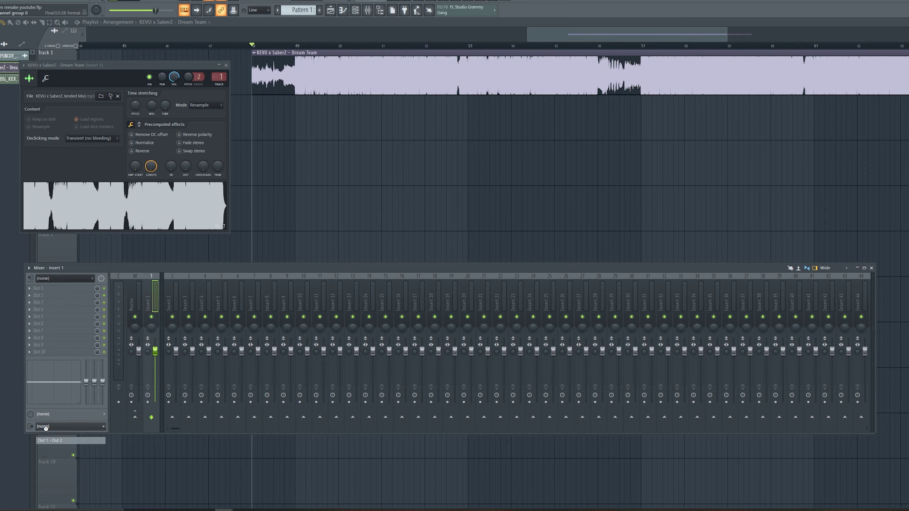
{"action": "left_click", "coordinate": [46, 440]}
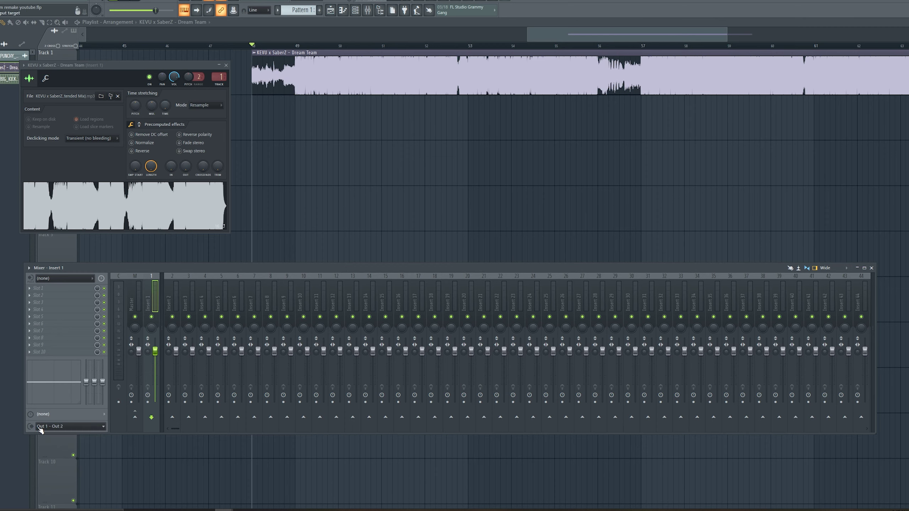
Rename mixer Insert 1 as Ref.
{"action": "right_click", "coordinate": [152, 296]}
{"action": "key", "text": "Escape"}
{"action": "key", "text": "F2"}
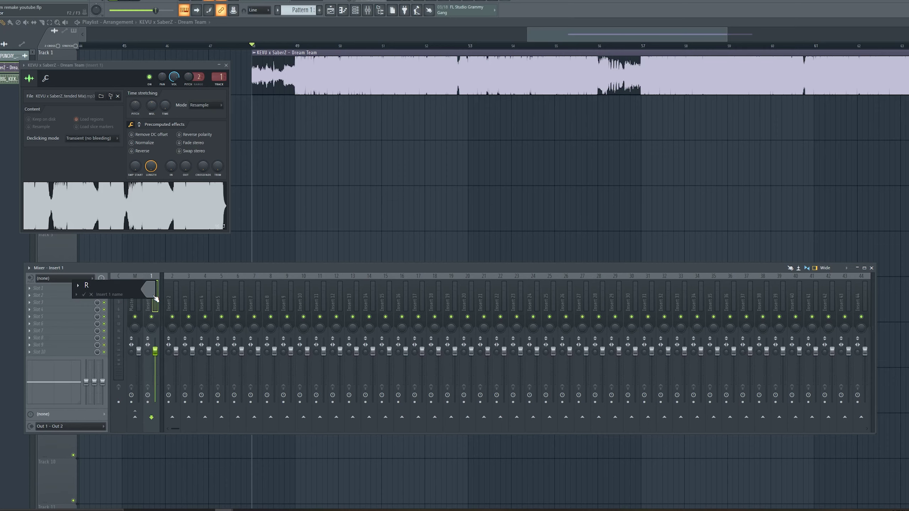
{"action": "key", "text": "Return"}
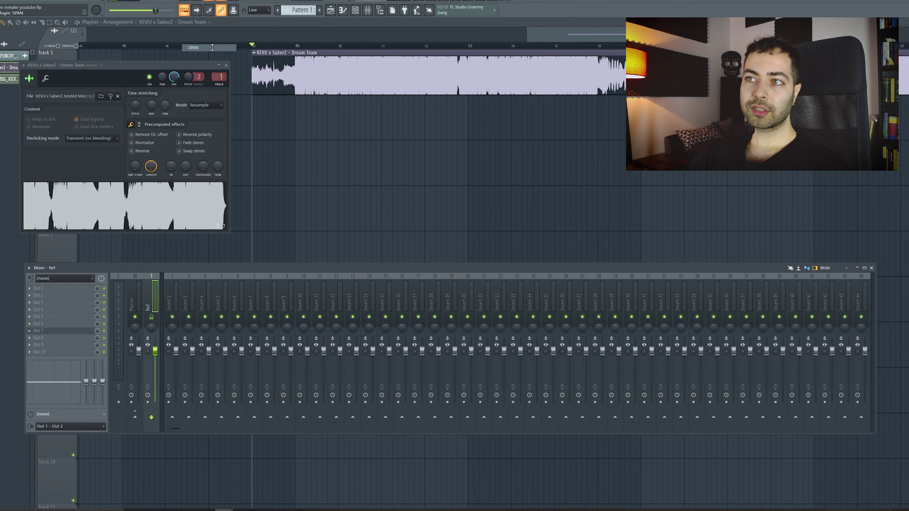
Load SPAN in slot 7 of the Ref track and play the reference to view its spectrum.
{"action": "left_click_drag", "start_coordinate": [212, 47], "coordinate": [663, 181]}
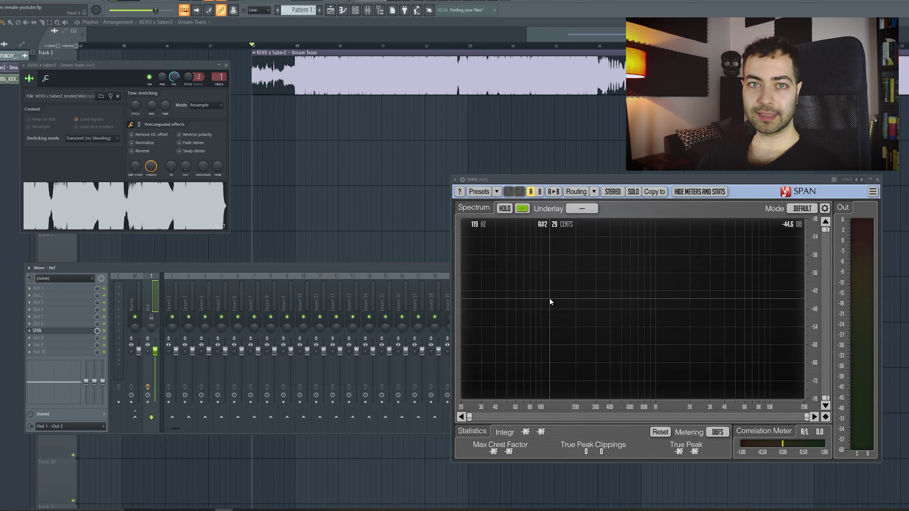
{"action": "key", "text": "space"}
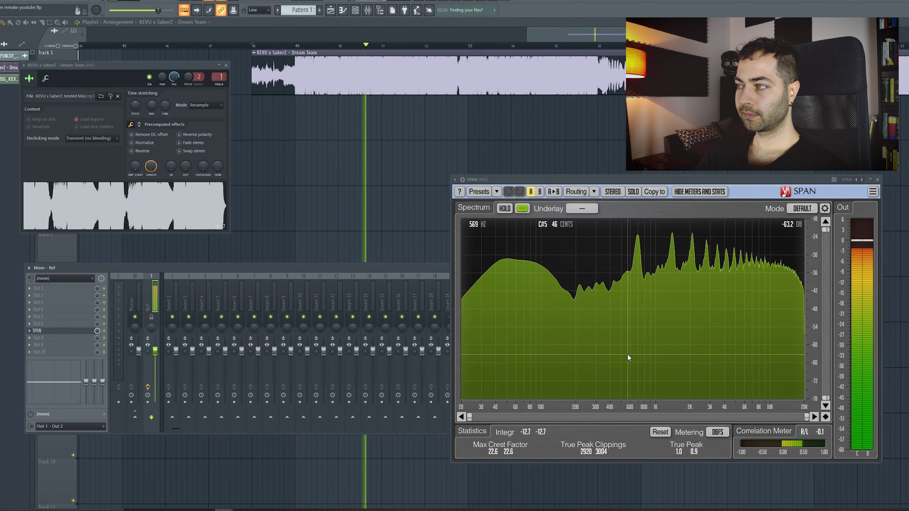
{"action": "key", "text": "space"}
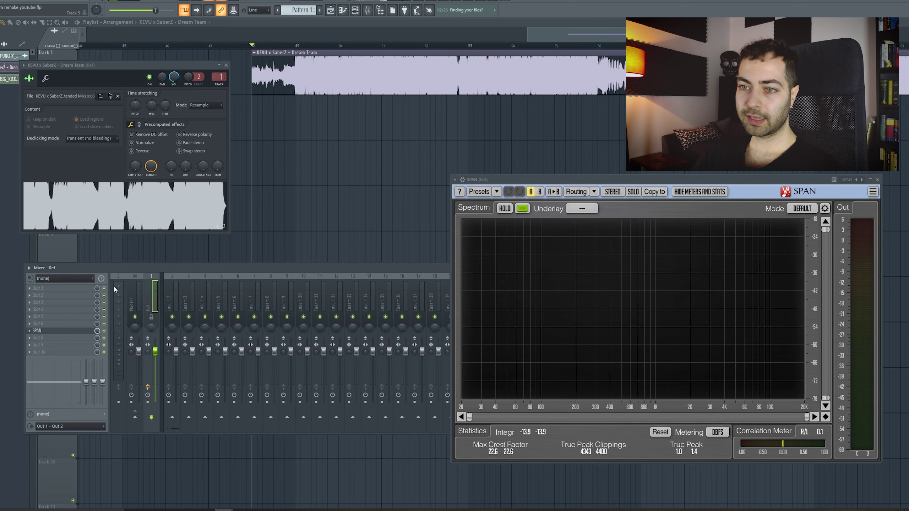
Add FabFilter Pro-Q 3 in slot 5 with a 30 dB/oct high cut at about 215 Hz and audition the reference's low end.
{"action": "left_click", "coordinate": [40, 317]}
{"action": "left_click", "coordinate": [139, 330]}
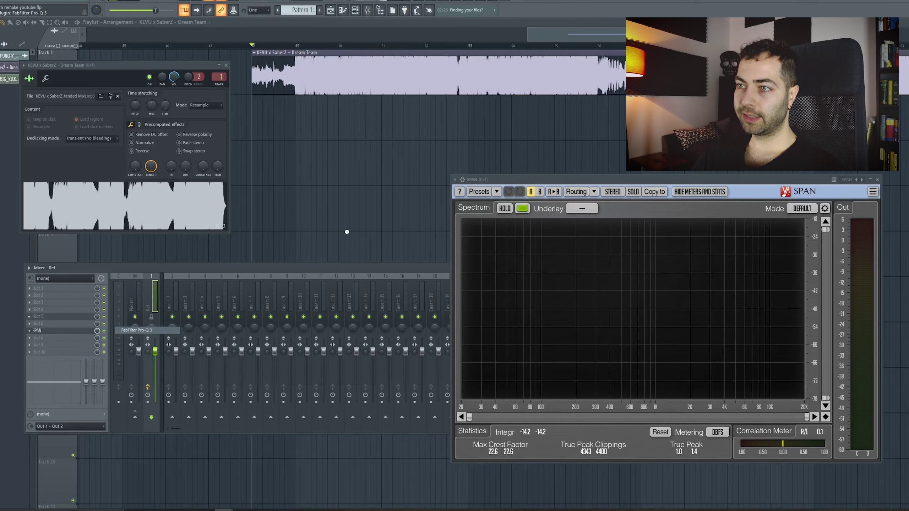
{"action": "left_click_drag", "start_coordinate": [347, 121], "coordinate": [124, 124]}
{"action": "key", "text": "space"}
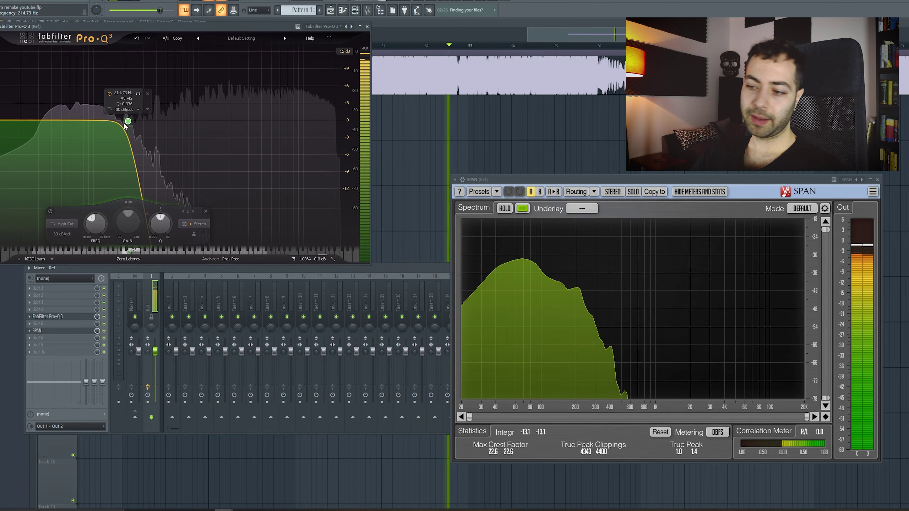
{"action": "key", "text": "space"}
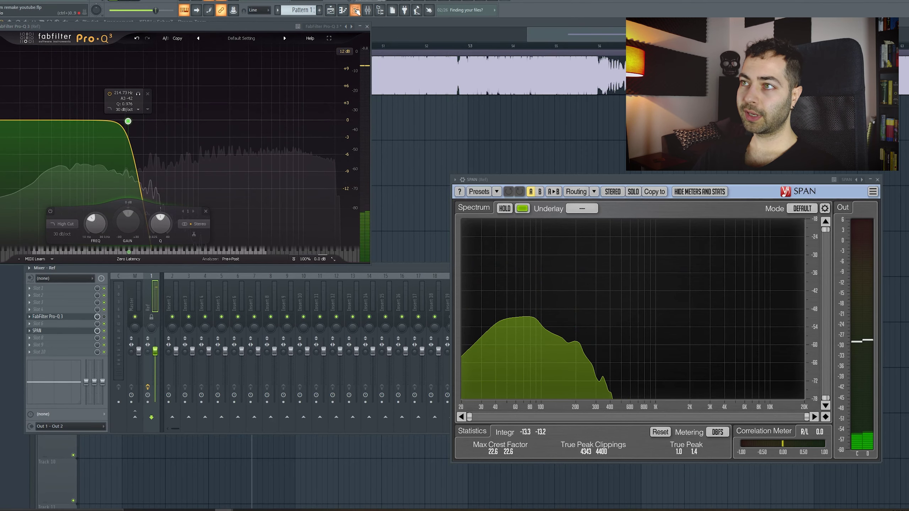
Close the Pro-Q 3 and SPAN windows, the mixer and the Dream Team channel settings.
{"action": "left_click", "coordinate": [367, 26]}
{"action": "left_click", "coordinate": [877, 179]}
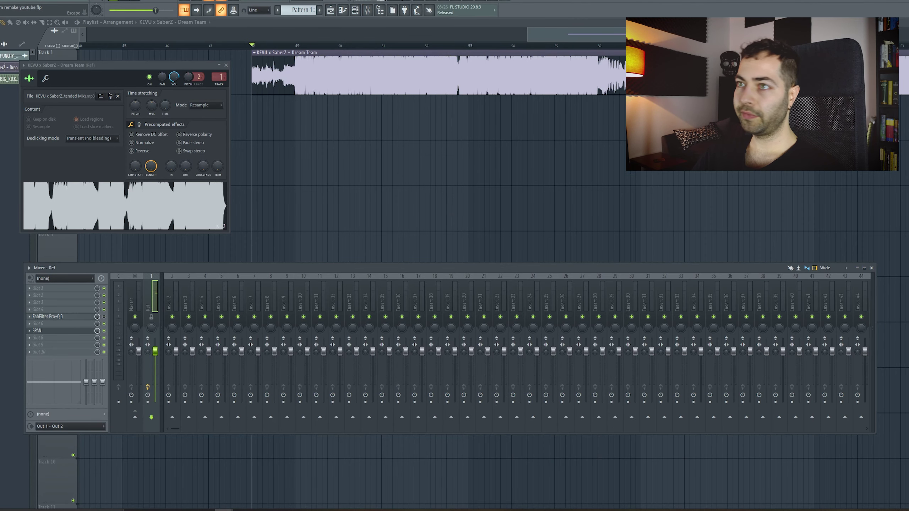
{"action": "key", "text": "F9"}
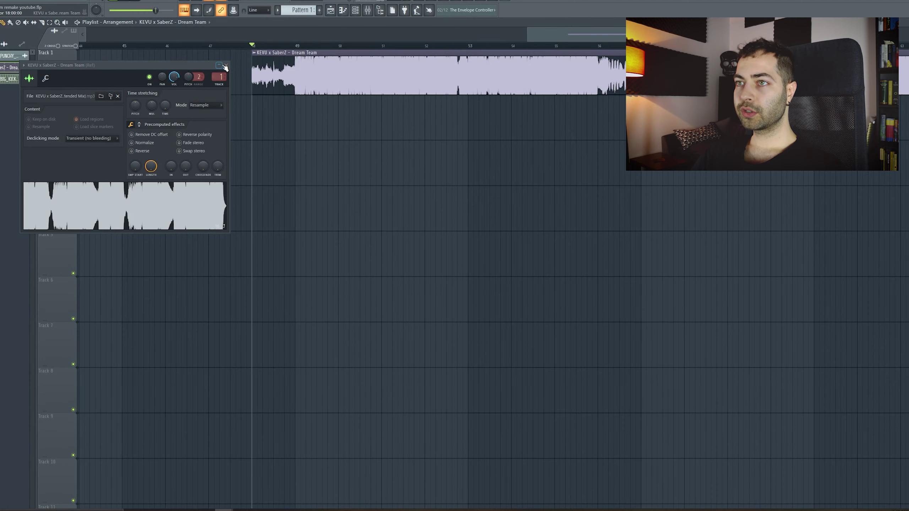
{"action": "left_click", "coordinate": [226, 67]}
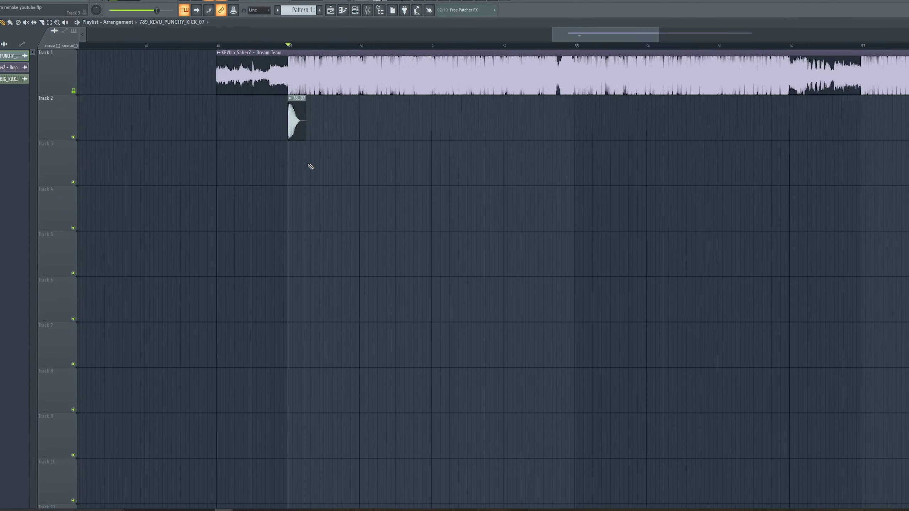
Examine the waveform of the 789_KEVU_PUNCHY_KICK_07 clip in its channel settings, and mute Track 1.
{"action": "scroll", "coordinate": [307, 165], "scroll_direction": "up", "scroll_amount": 3}
{"action": "double_click", "coordinate": [287, 123]}
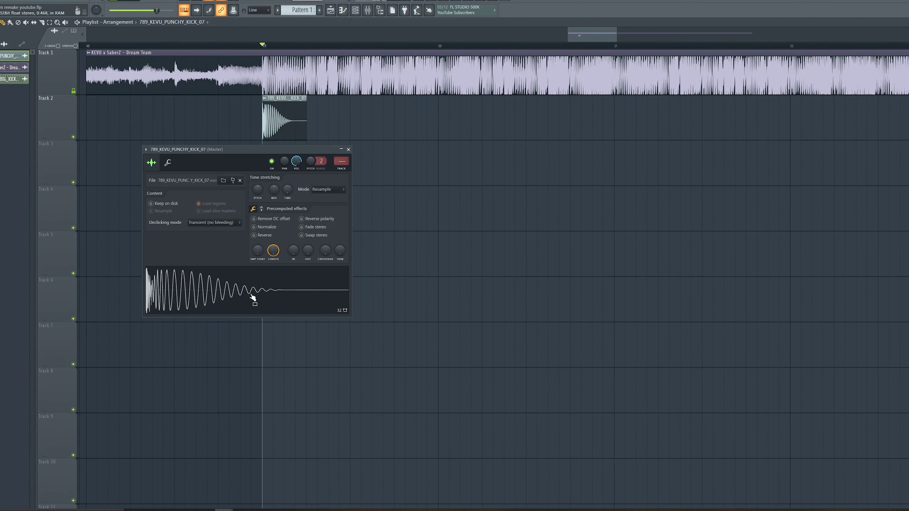
{"action": "left_click", "coordinate": [73, 91]}
{"action": "left_click", "coordinate": [348, 150]}
Fill Track 2 with the punchy kick on every beat of bars 49 to 55, skipping bar 52's last beat, and copy the pattern to bar 57.
{"action": "left_click", "coordinate": [307, 120]}
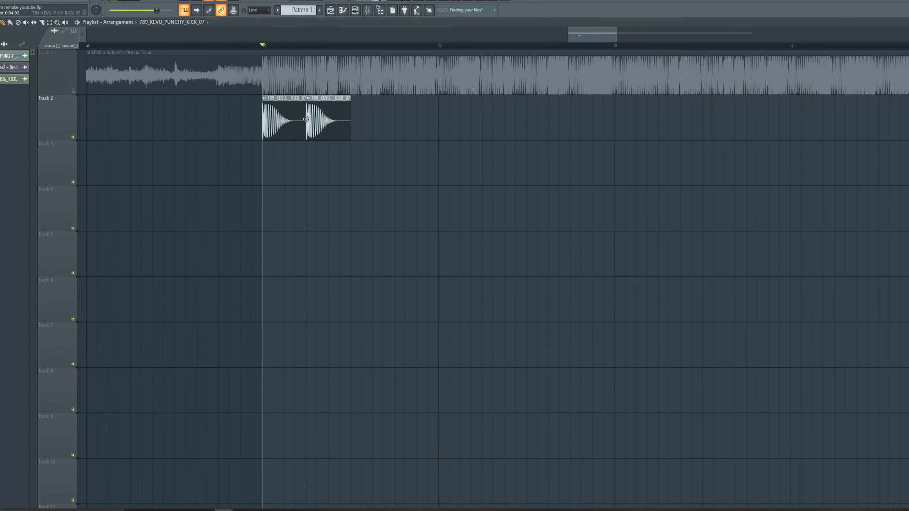
{"action": "left_click", "coordinate": [350, 119]}
{"action": "left_click_drag", "start_coordinate": [407, 122], "coordinate": [394, 123]}
{"action": "mouse_move", "coordinate": [473, 128]}
{"action": "left_mouse_down"}
{"action": "mouse_move", "coordinate": [246, 122]}
{"action": "mouse_move", "coordinate": [470, 124]}
{"action": "left_mouse_up"}
{"action": "left_click_drag", "start_coordinate": [661, 125], "coordinate": [237, 123]}
{"action": "mouse_move", "coordinate": [290, 126]}
{"action": "left_mouse_down"}
{"action": "mouse_move", "coordinate": [676, 132]}
{"action": "mouse_move", "coordinate": [639, 132]}
{"action": "left_mouse_up"}
{"action": "scroll", "coordinate": [524, 157], "scroll_direction": "down", "scroll_amount": 3}
{"action": "left_click_drag", "start_coordinate": [769, 124], "coordinate": [336, 132]}
{"action": "right_click", "coordinate": [674, 119]}
{"action": "mouse_move", "coordinate": [712, 122]}
{"action": "left_mouse_down"}
{"action": "mouse_move", "coordinate": [355, 122]}
{"action": "mouse_move", "coordinate": [720, 129]}
{"action": "mouse_move", "coordinate": [699, 120]}
{"action": "left_mouse_up"}
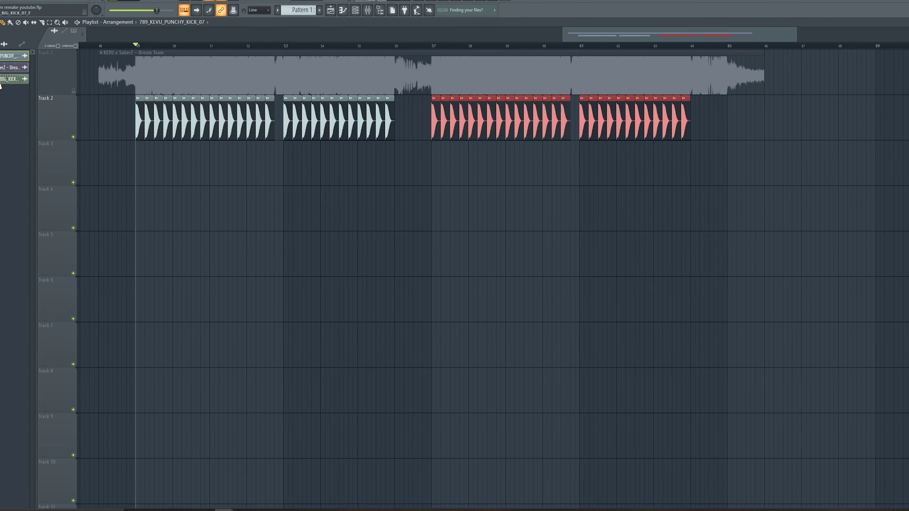
Place the 789_KEVU_BIG_KICK_07_F sample on Track 3 at bar 49 and view its waveform in the channel settings.
{"action": "left_click_drag", "start_coordinate": [1, 83], "coordinate": [143, 171]}
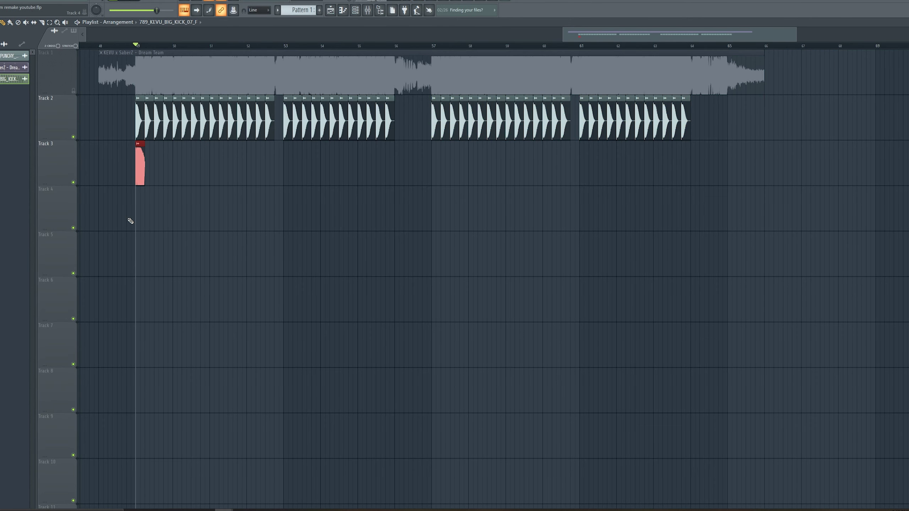
{"action": "scroll", "coordinate": [132, 222], "scroll_direction": "up", "scroll_amount": 6}
{"action": "left_click", "coordinate": [329, 263]}
{"action": "right_click", "coordinate": [329, 265]}
{"action": "double_click", "coordinate": [222, 180]}
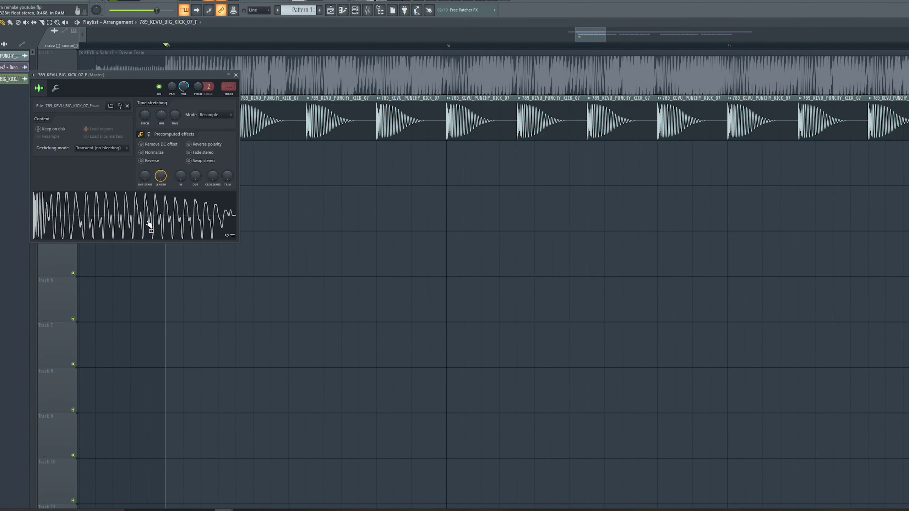
{"action": "left_click_drag", "start_coordinate": [156, 77], "coordinate": [249, 304]}
Fill Track 3 with the big kick on every beat of bars 49 to 52, skipping bar 52's last beat.
{"action": "left_click", "coordinate": [241, 155]}
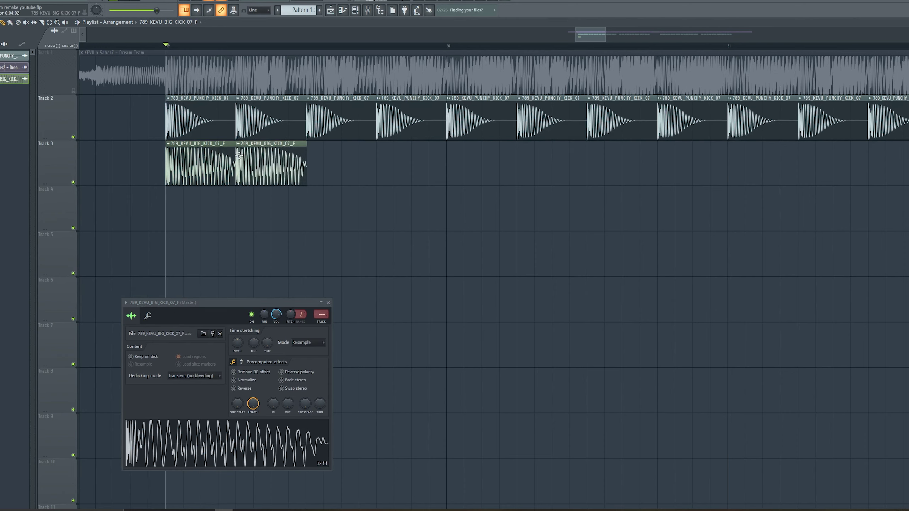
{"action": "left_click_drag", "start_coordinate": [325, 155], "coordinate": [308, 155]}
{"action": "mouse_move", "coordinate": [387, 159]}
{"action": "left_mouse_down"}
{"action": "mouse_move", "coordinate": [372, 159]}
{"action": "mouse_move", "coordinate": [391, 158]}
{"action": "left_mouse_up"}
{"action": "left_click", "coordinate": [451, 160]}
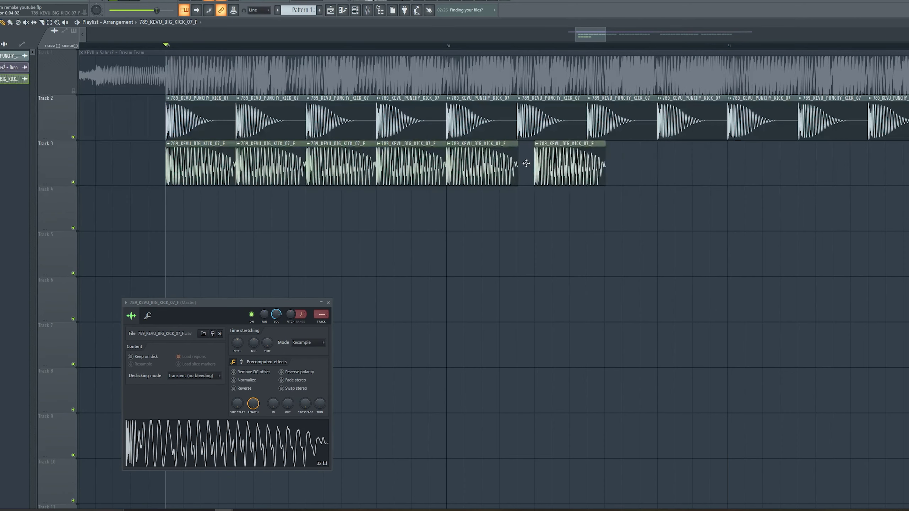
{"action": "left_click_drag", "start_coordinate": [525, 164], "coordinate": [519, 163]}
{"action": "left_click_drag", "start_coordinate": [610, 161], "coordinate": [584, 161]}
{"action": "left_click_drag", "start_coordinate": [697, 166], "coordinate": [650, 167]}
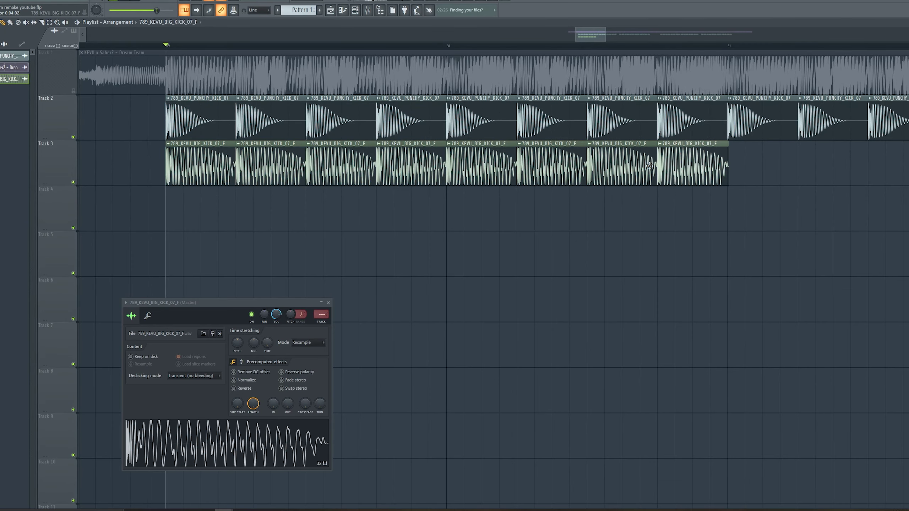
{"action": "left_click", "coordinate": [730, 165]}
{"action": "left_click", "coordinate": [799, 171]}
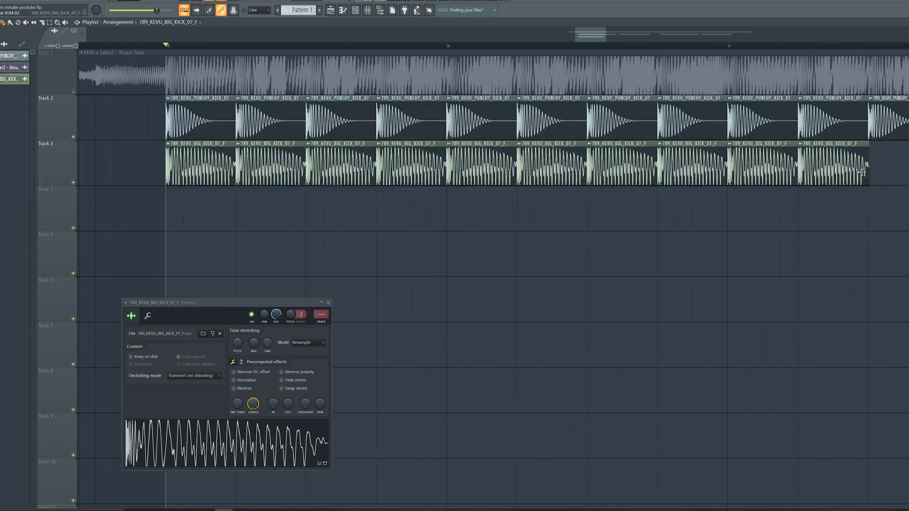
{"action": "scroll", "coordinate": [859, 185], "scroll_direction": "right", "scroll_amount": 3}
{"action": "left_click_drag", "start_coordinate": [716, 177], "coordinate": [689, 172]}
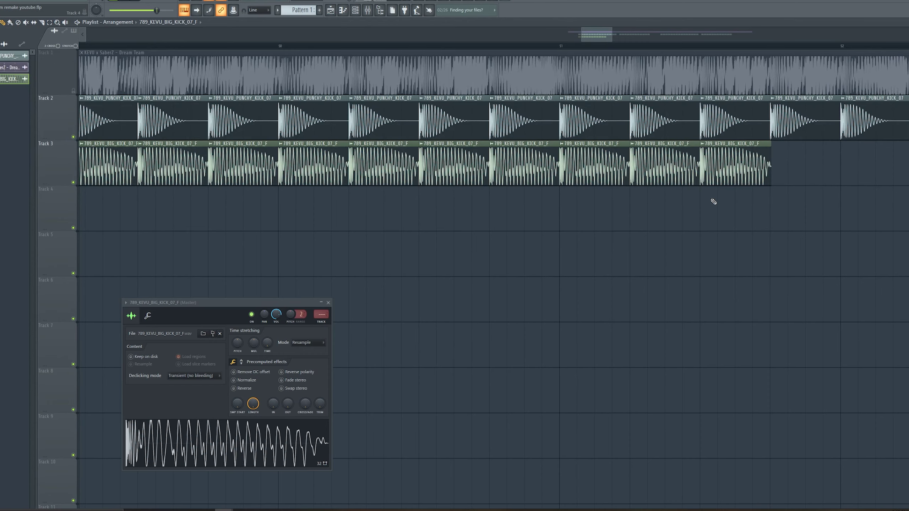
{"action": "left_click_drag", "start_coordinate": [792, 177], "coordinate": [770, 176]}
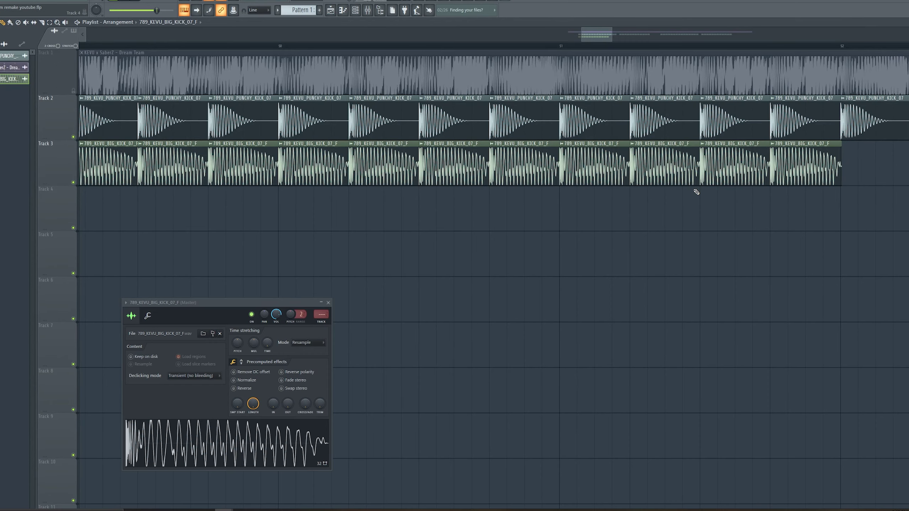
{"action": "scroll", "coordinate": [690, 200], "scroll_direction": "down", "scroll_amount": 3}
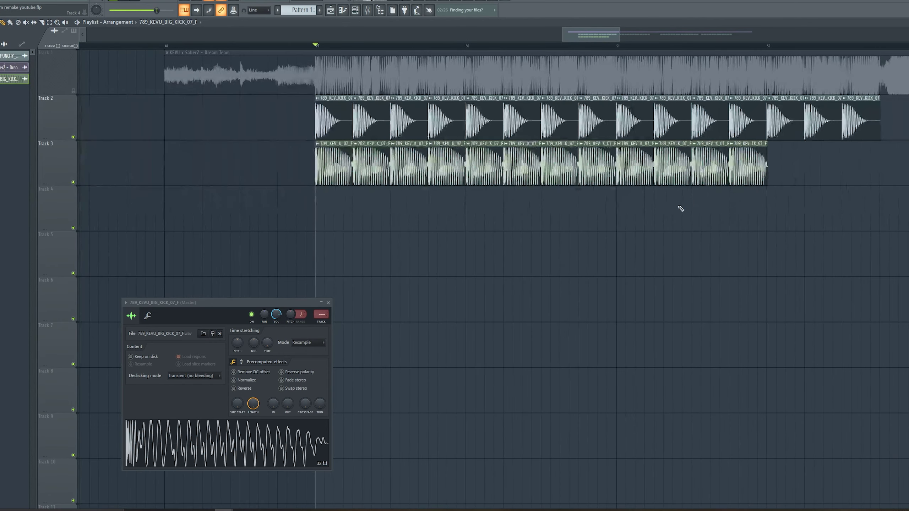
{"action": "left_click_drag", "start_coordinate": [795, 177], "coordinate": [843, 163]}
{"action": "left_click_drag", "start_coordinate": [616, 183], "coordinate": [450, 182]}
Select all the big kick clips on Track 3, route them to mixer insert 2 and name the insert Sub.
{"action": "left_click_drag", "start_coordinate": [728, 161], "coordinate": [117, 170]}
{"action": "key", "text": "F9"}
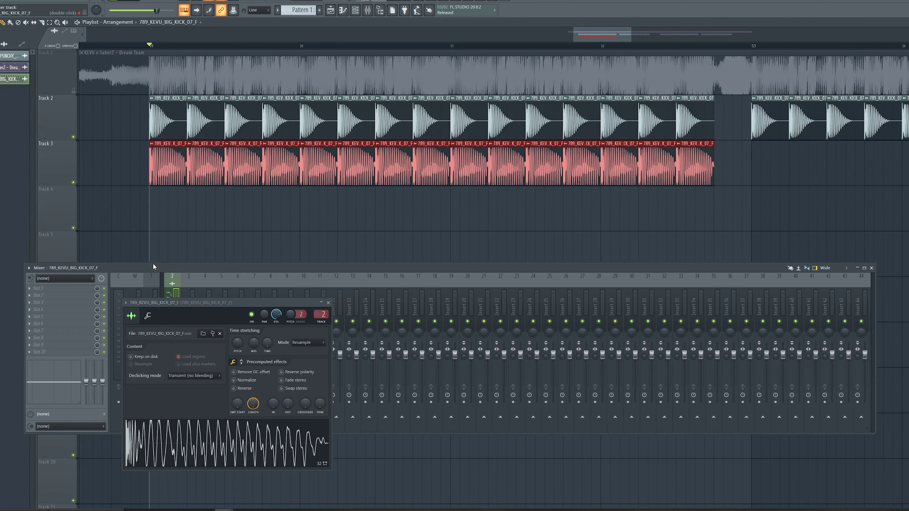
{"action": "key", "text": "ctrl+l"}
{"action": "left_click_drag", "start_coordinate": [193, 312], "coordinate": [200, 363]}
{"action": "middle_click", "coordinate": [169, 304]}
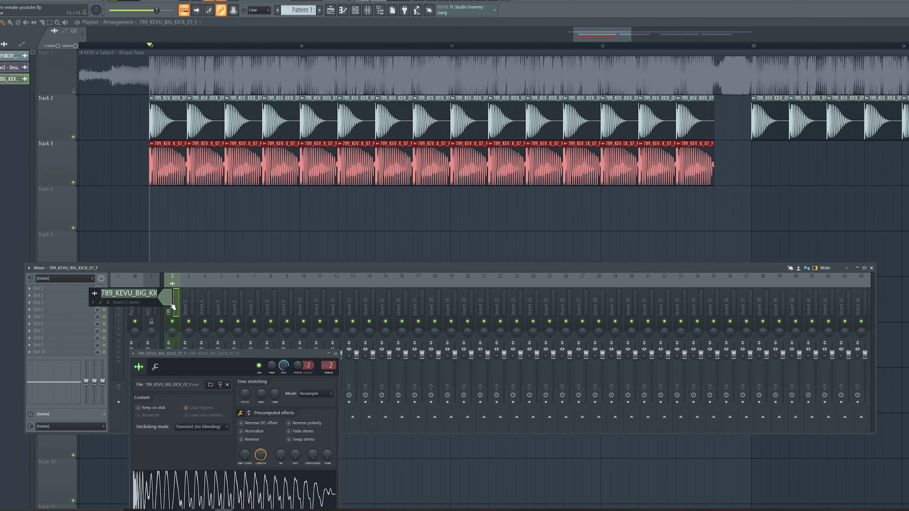
{"action": "type", "text": "Sub"}
{"action": "key", "text": "Return"}
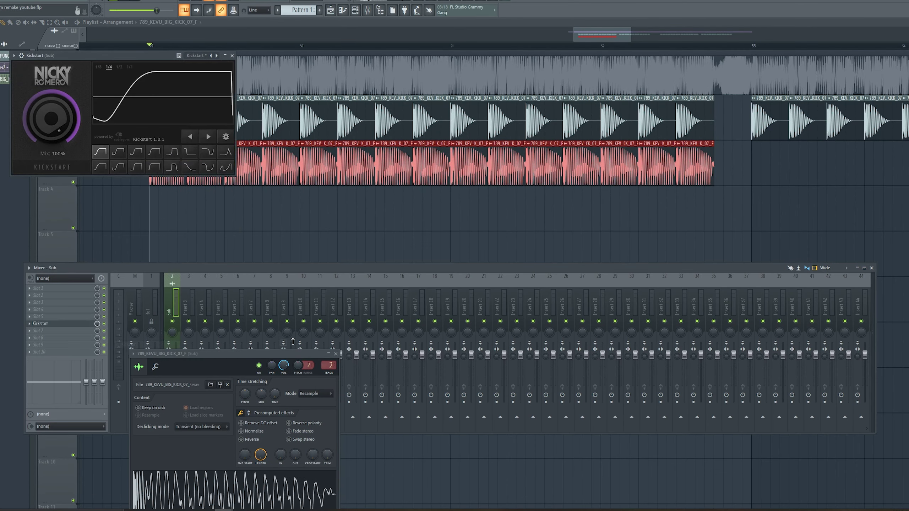
Load Kickstart in slot 6 and FabFilter Pro-Q 3 with a 36 dB/oct high cut in slot 2 of the Sub track, and audition it.
{"action": "left_click", "coordinate": [336, 354]}
{"action": "left_click", "coordinate": [76, 297]}
{"action": "mouse_move", "coordinate": [77, 303]}
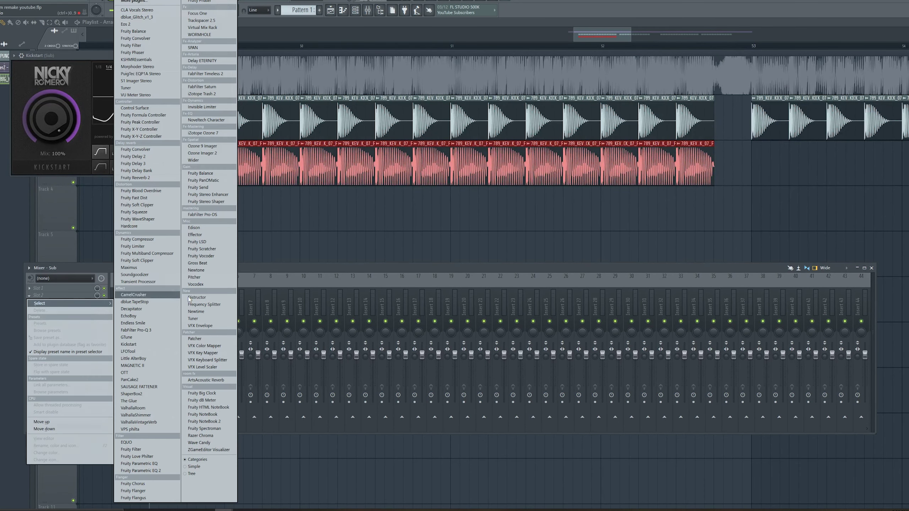
{"action": "left_click", "coordinate": [153, 331]}
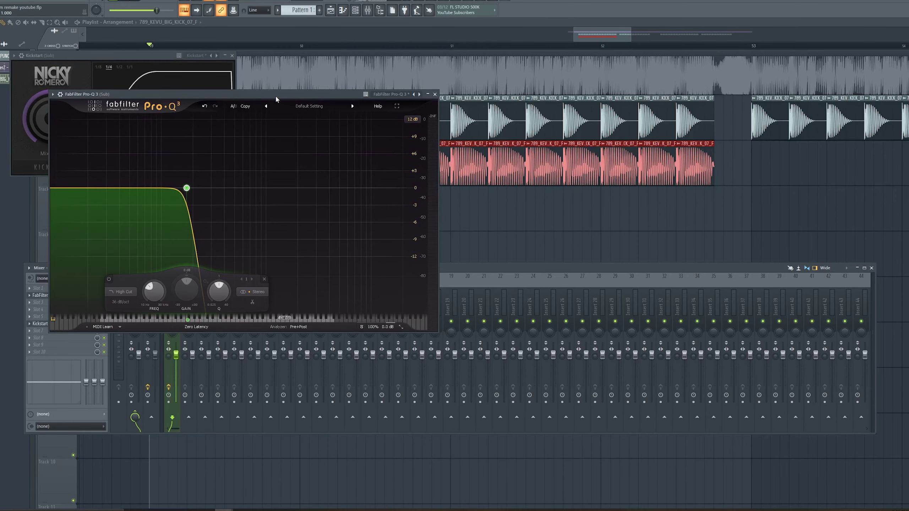
{"action": "left_click_drag", "start_coordinate": [275, 96], "coordinate": [534, 221]}
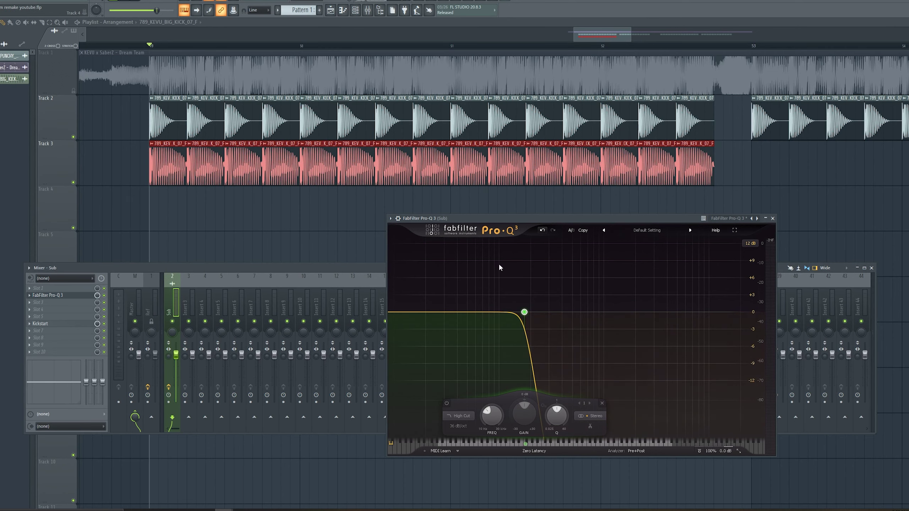
{"action": "key", "text": "space"}
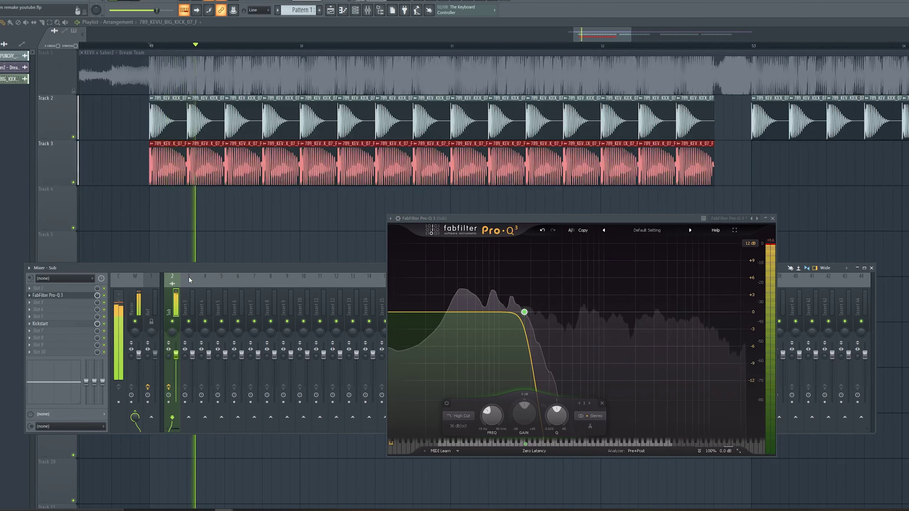
{"action": "key", "text": "space"}
Route the 789_KEVU_PUNCHY_KICK_07 channel to mixer insert 3 and name that insert Kick.
{"action": "double_click", "coordinate": [198, 111]}
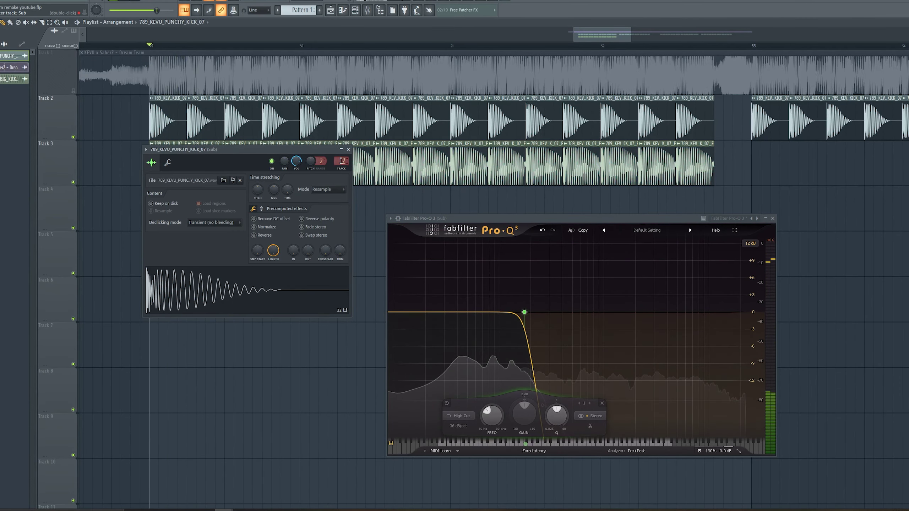
{"action": "left_click", "coordinate": [348, 150]}
{"action": "left_click", "coordinate": [366, 13]}
{"action": "left_click", "coordinate": [366, 14]}
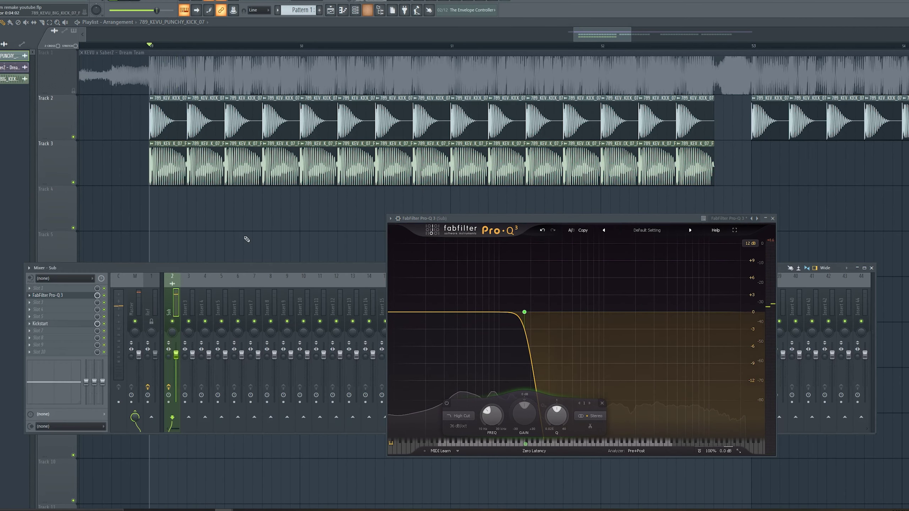
{"action": "double_click", "coordinate": [194, 301]}
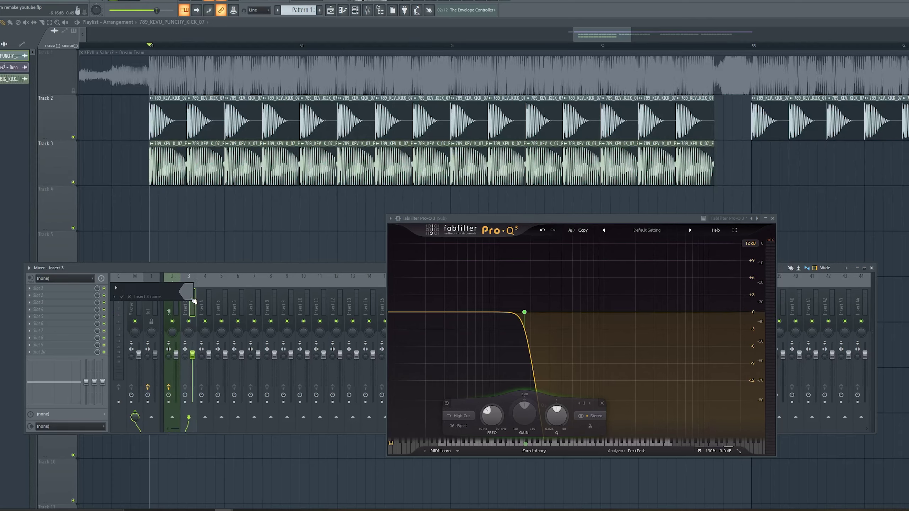
{"action": "type", "text": "Top"}
{"action": "key", "text": "Return"}
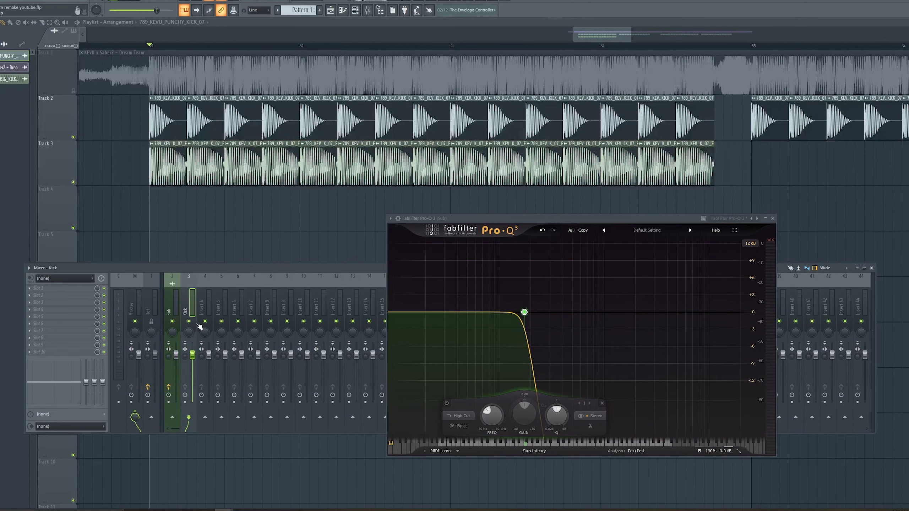
Lower the Sub and Kick mixer faders, checking the balance of the two kick layers in playback.
{"action": "left_click", "coordinate": [175, 301]}
{"action": "key", "text": "space"}
{"action": "left_click_drag", "start_coordinate": [176, 356], "coordinate": [177, 362]}
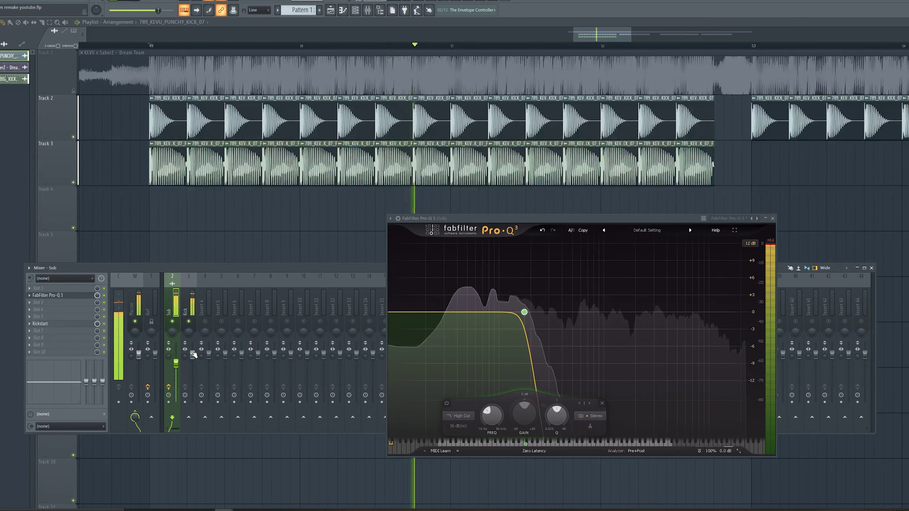
{"action": "key", "text": "space"}
{"action": "left_click", "coordinate": [189, 308], "text": "ctrl+shift"}
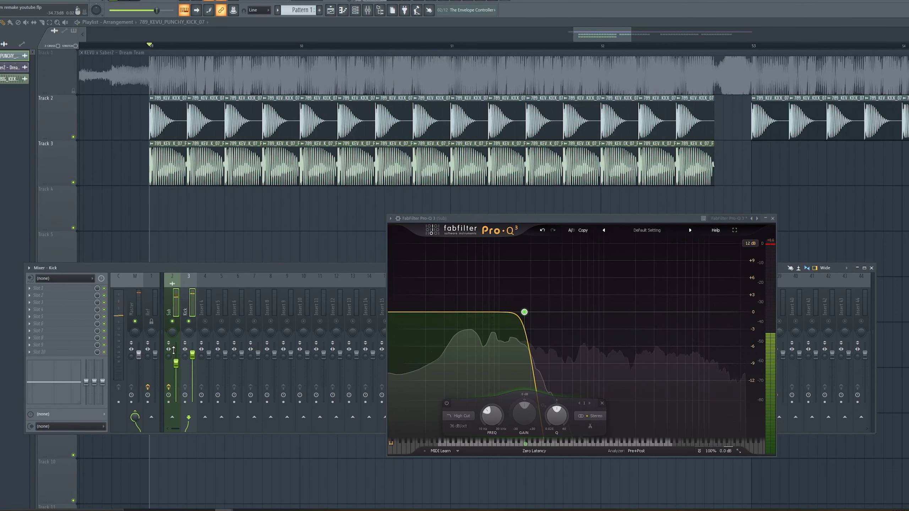
{"action": "left_click_drag", "start_coordinate": [176, 363], "coordinate": [175, 367]}
{"action": "key", "text": "space"}
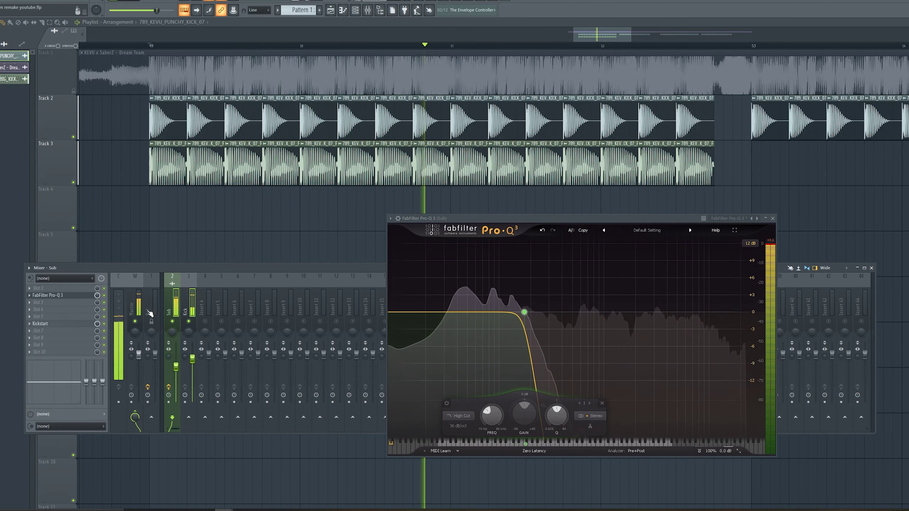
{"action": "key", "text": "space"}
Add Wave Candy to slot 9 of the Master track with the Peak meter preset, and place the meter beside the mixer.
{"action": "left_click", "coordinate": [133, 311]}
{"action": "left_click", "coordinate": [73, 344]}
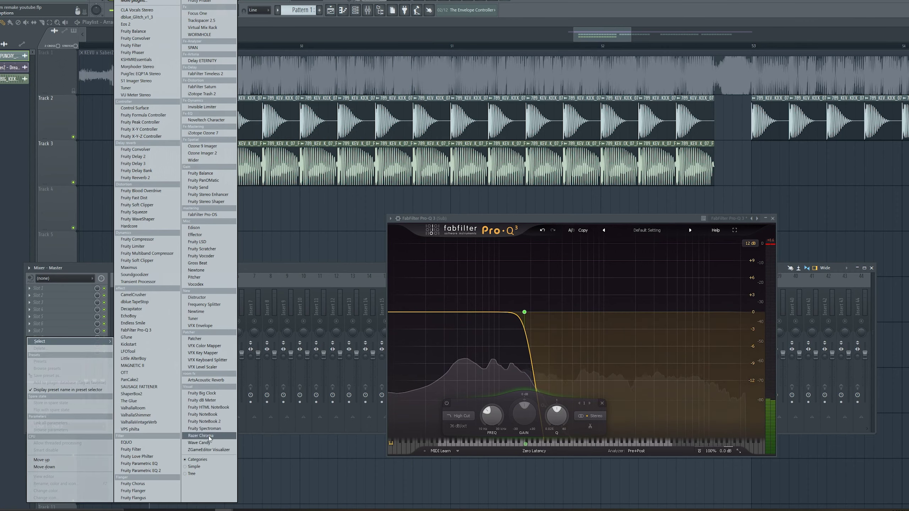
{"action": "left_click", "coordinate": [201, 442]}
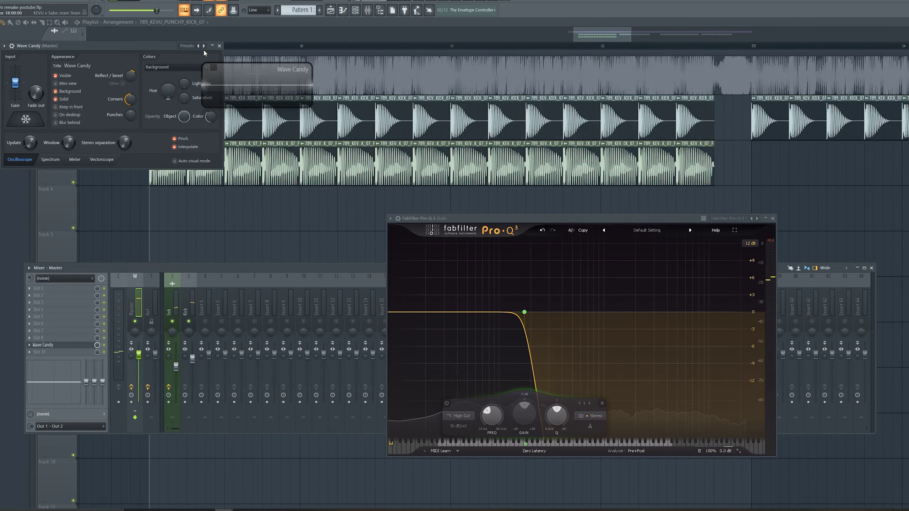
{"action": "left_click", "coordinate": [203, 45]}
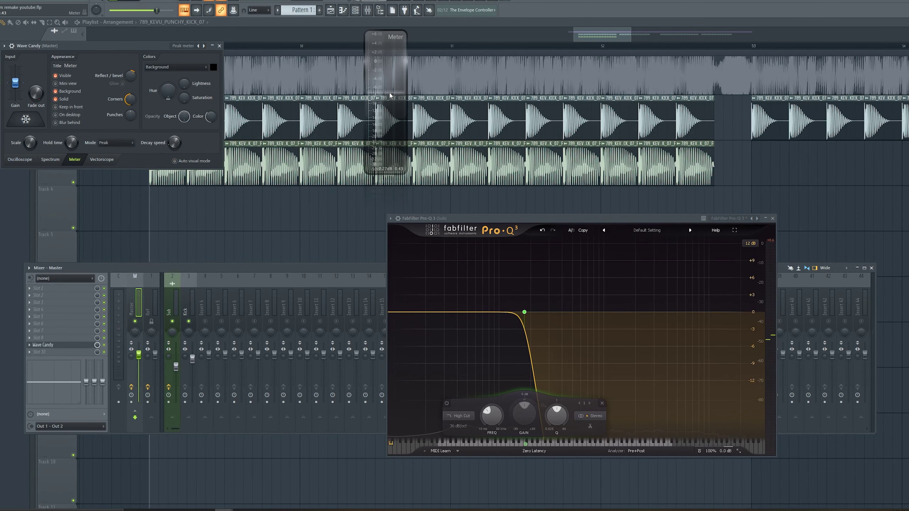
{"action": "left_click_drag", "start_coordinate": [390, 96], "coordinate": [894, 421]}
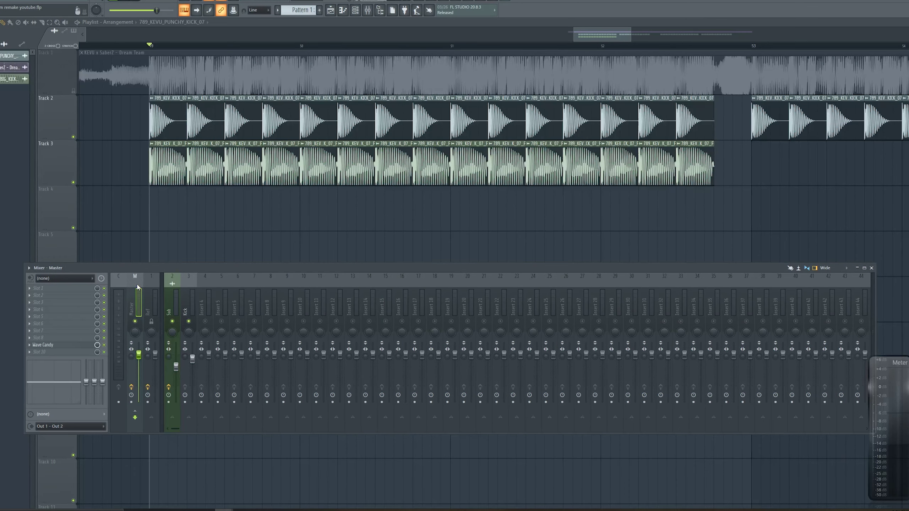
Open SPAN and Pro-Q 3 on the Ref track, and set the high cut to 174.61 Hz with a Q of 1.
{"action": "left_click", "coordinate": [151, 288]}
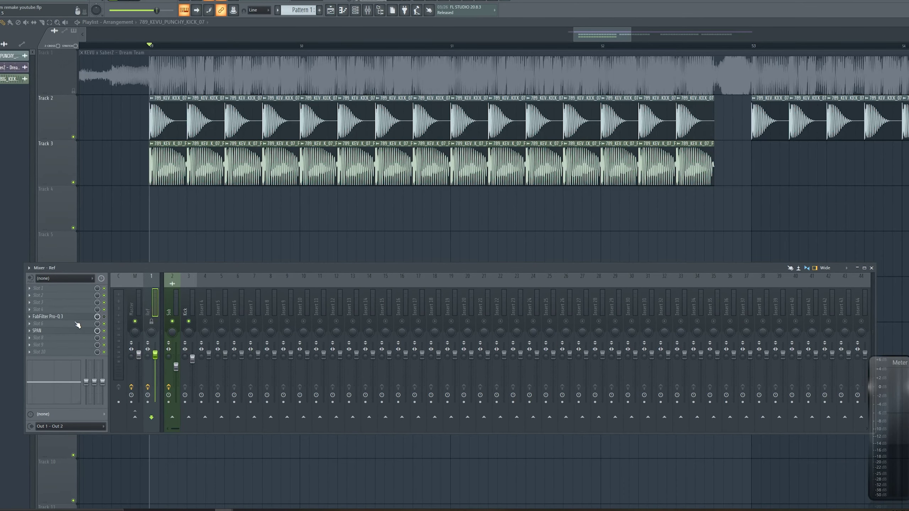
{"action": "left_click", "coordinate": [66, 333]}
{"action": "left_click", "coordinate": [81, 317]}
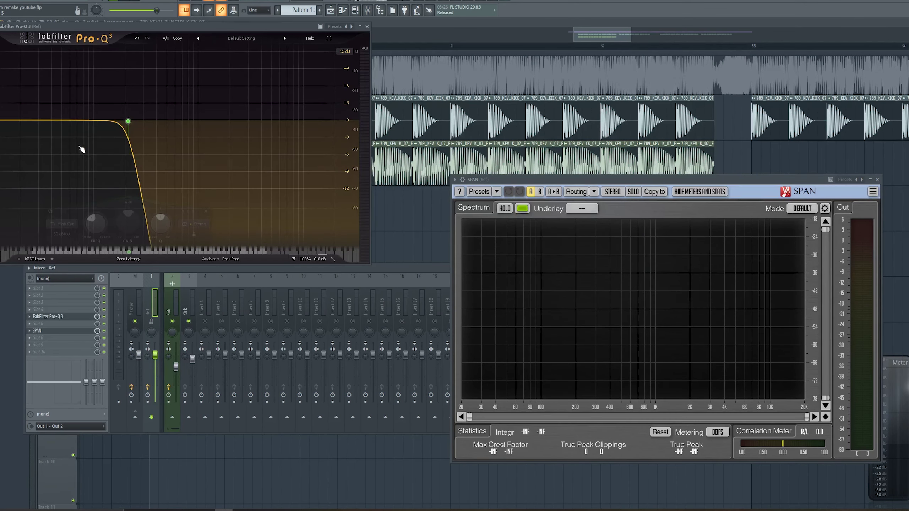
{"action": "mouse_move", "coordinate": [129, 122]}
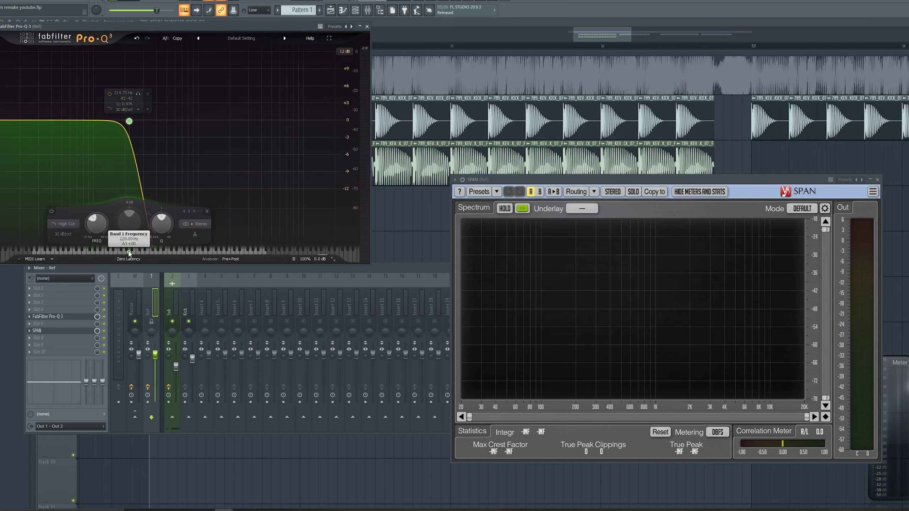
{"action": "left_click_drag", "start_coordinate": [129, 253], "coordinate": [119, 254]}
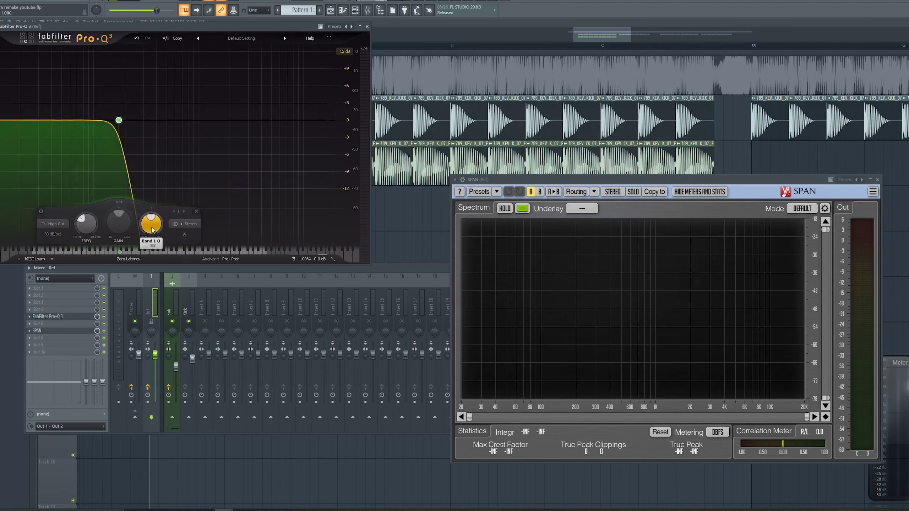
{"action": "left_click_drag", "start_coordinate": [197, 27], "coordinate": [263, 33]}
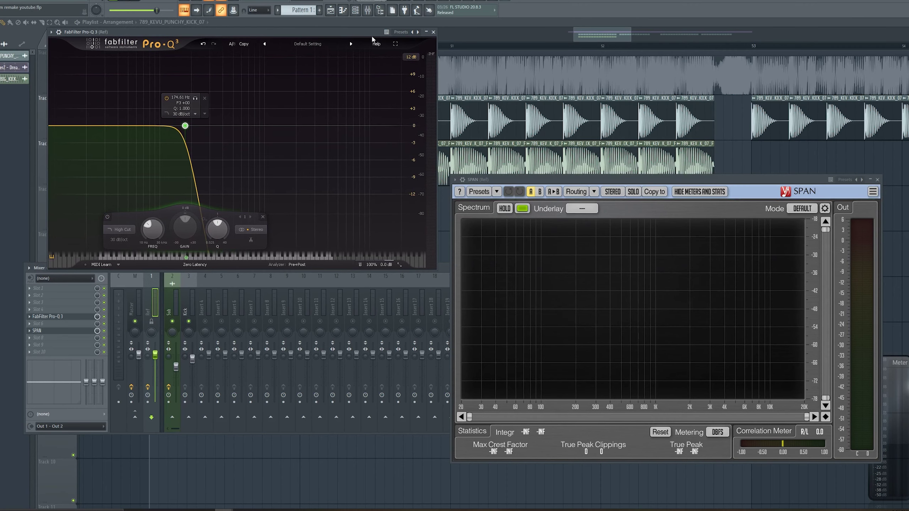
{"action": "left_click", "coordinate": [433, 32]}
Copy the Ref track's Pro-Q 3 to slot 1 of the Master track, and load SPAN in the Master's slot 4.
{"action": "left_click", "coordinate": [30, 317]}
{"action": "left_click_drag", "start_coordinate": [50, 358], "coordinate": [131, 298]}
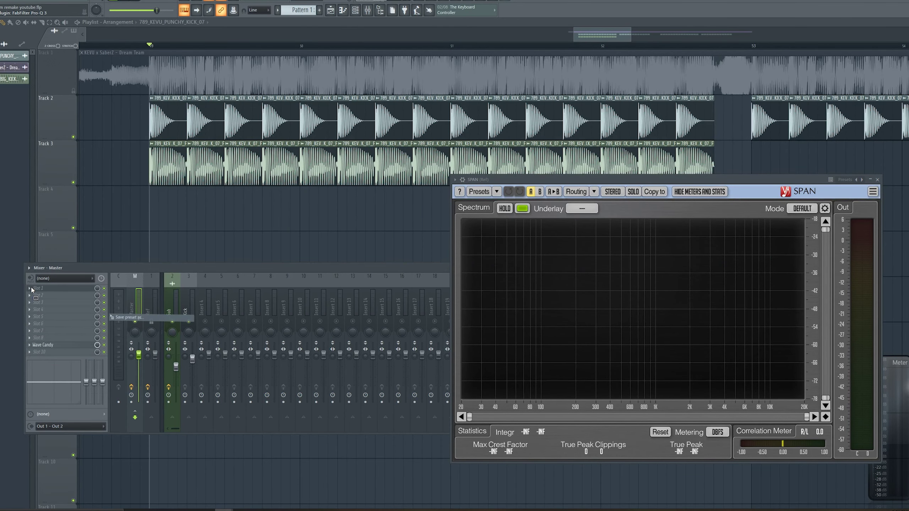
{"action": "left_click", "coordinate": [53, 311]}
{"action": "mouse_move", "coordinate": [57, 317]}
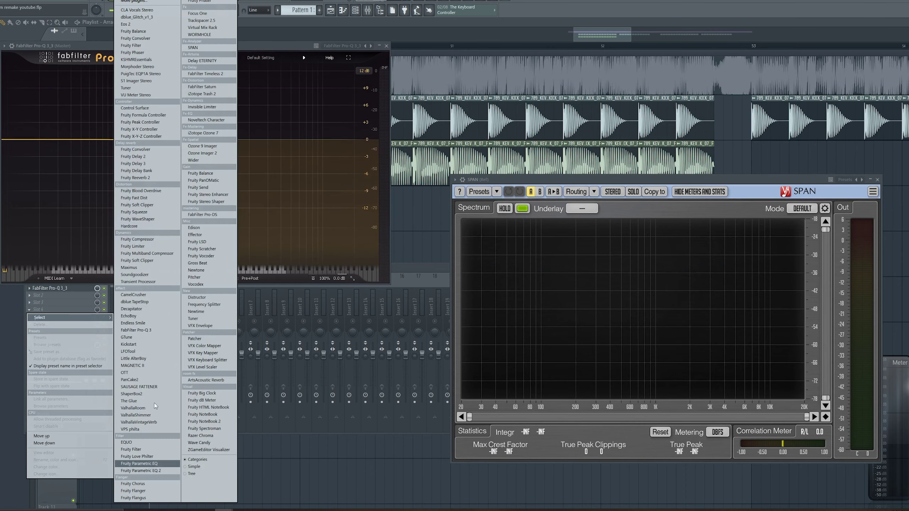
{"action": "left_click", "coordinate": [193, 47]}
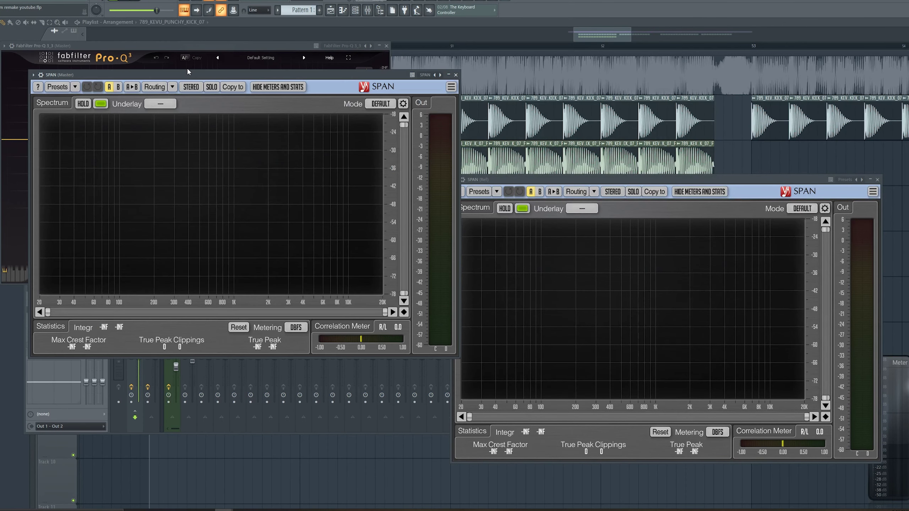
{"action": "left_click", "coordinate": [387, 46]}
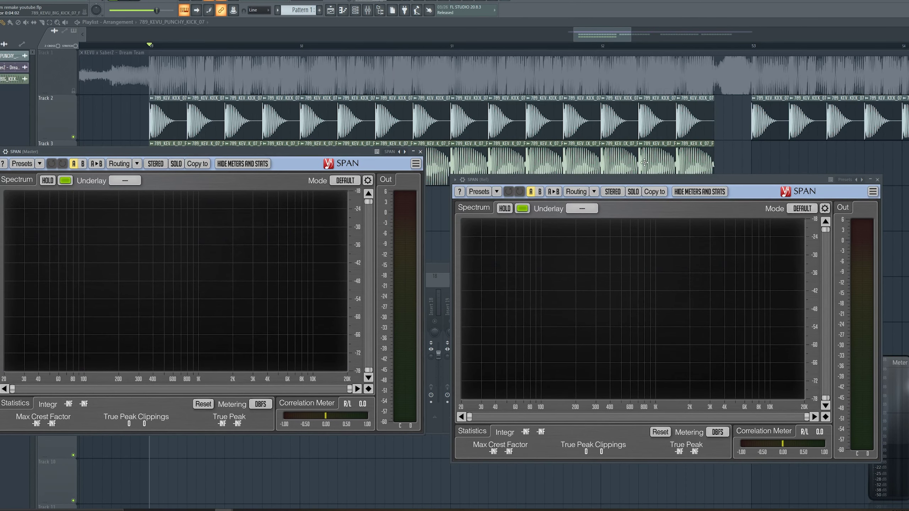
Arrange the Master and Ref SPAN windows side by side above the mixer and start playback to view the kick's spectrum.
{"action": "left_click_drag", "start_coordinate": [636, 182], "coordinate": [684, 39]}
{"action": "left_click_drag", "start_coordinate": [306, 155], "coordinate": [342, 30]}
{"action": "left_click_drag", "start_coordinate": [487, 267], "coordinate": [493, 327]}
{"action": "key", "text": "space"}
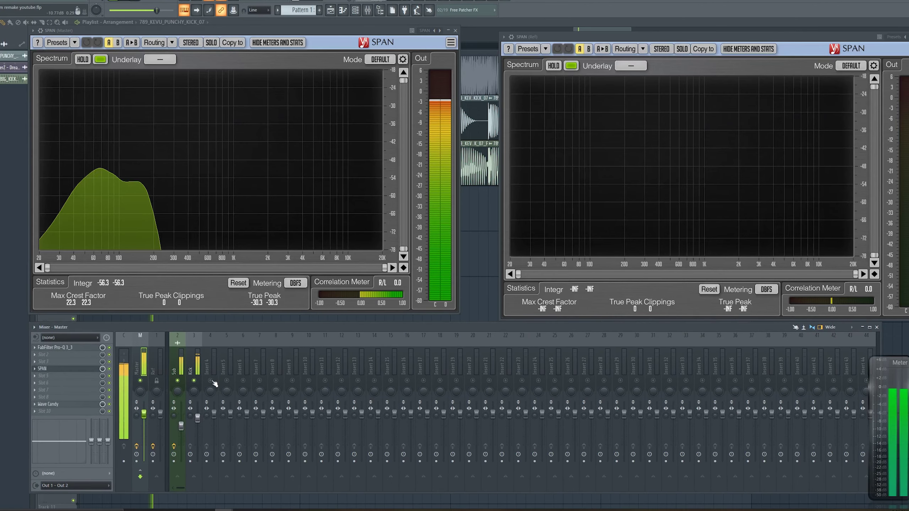
Compare the Master and Ref spectra in SPAN during playback and raise the Sub track's fader slightly.
{"action": "key", "text": "space"}
{"action": "left_click_drag", "start_coordinate": [211, 32], "coordinate": [309, 109]}
{"action": "left_click", "coordinate": [73, 90]}
{"action": "left_click_drag", "start_coordinate": [211, 109], "coordinate": [140, 41]}
{"action": "left_click", "coordinate": [368, 10]}
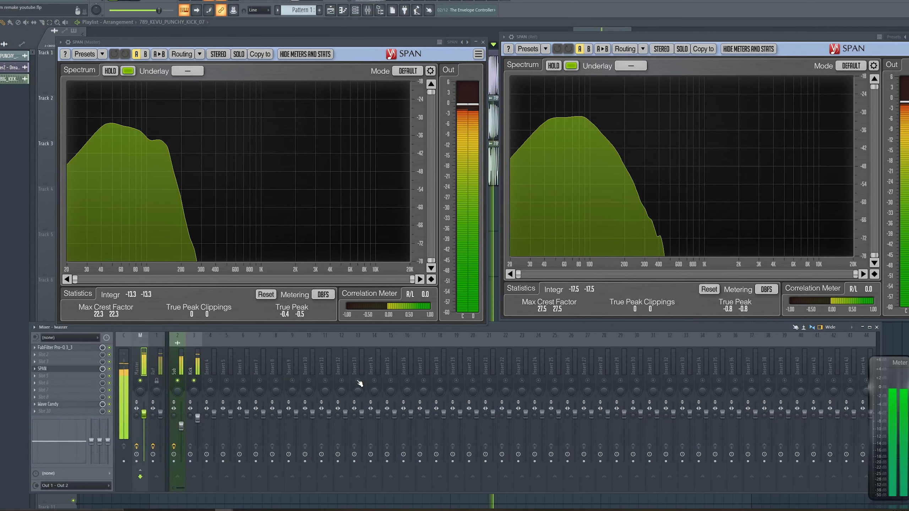
{"action": "left_click", "coordinate": [176, 358]}
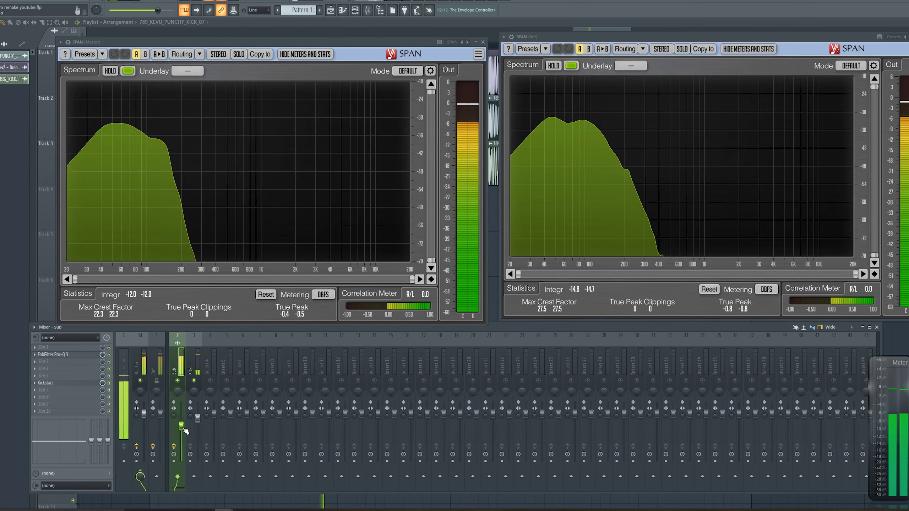
{"action": "left_click_drag", "start_coordinate": [181, 426], "coordinate": [182, 423]}
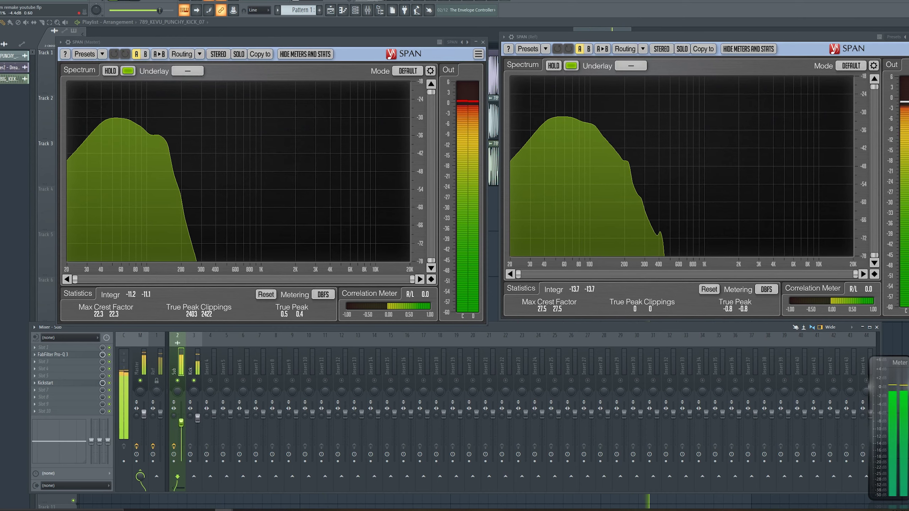
{"action": "key", "text": "space"}
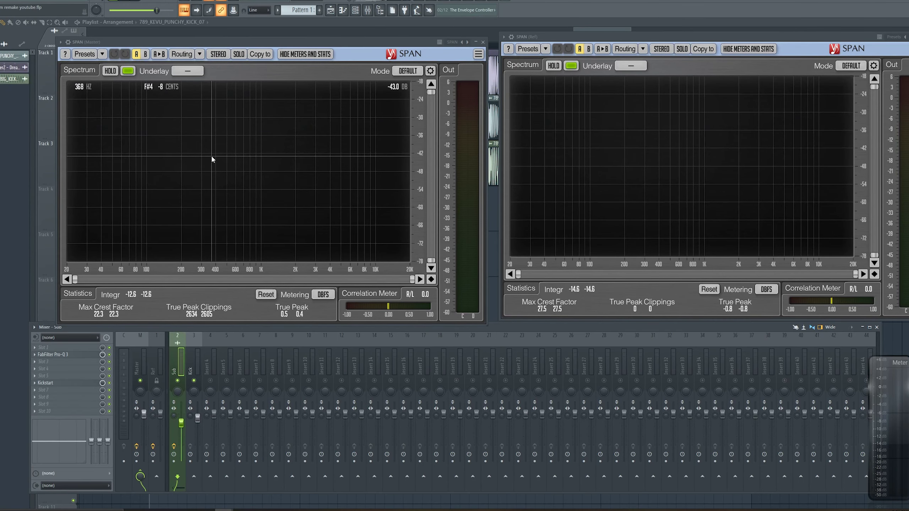
Close both SPAN windows and hide the mixer to clear the playlist.
{"action": "left_click", "coordinate": [484, 42]}
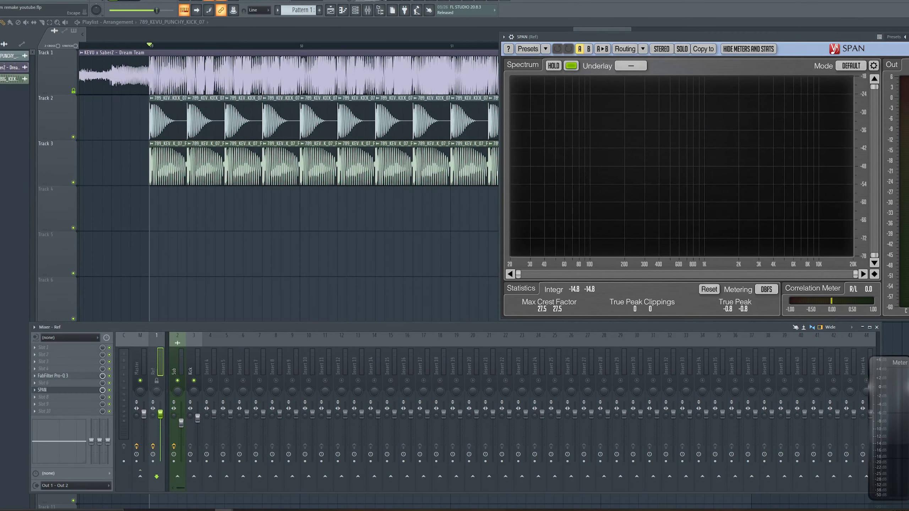
{"action": "key", "text": "Escape"}
{"action": "left_click", "coordinate": [180, 356]}
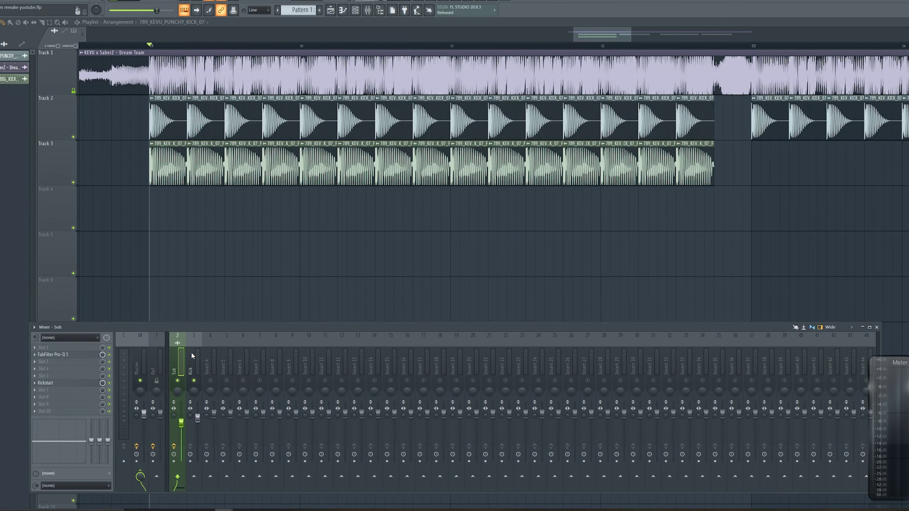
{"action": "key", "text": "F9"}
Set the playback position to bar 52 and make the big kick clip there on Track 3 unique.
{"action": "scroll", "coordinate": [185, 237], "scroll_direction": "down", "scroll_amount": 3}
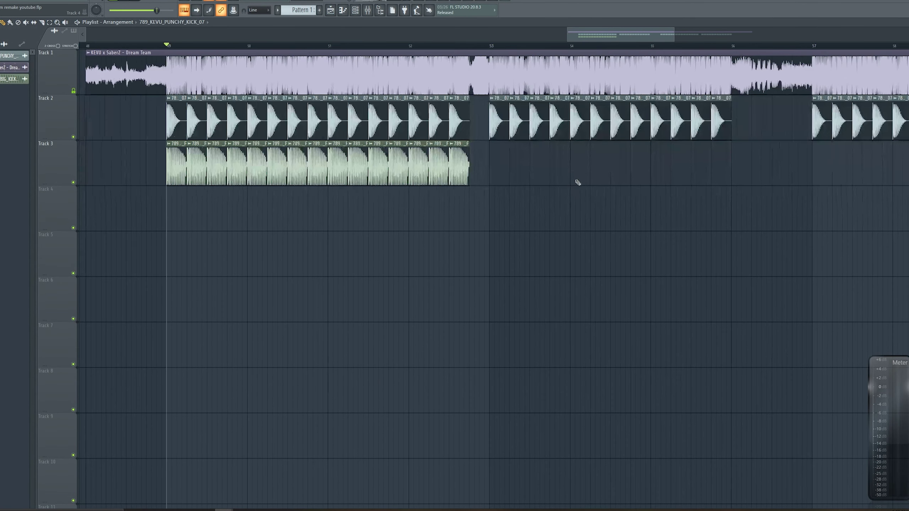
{"action": "left_click", "coordinate": [410, 47]}
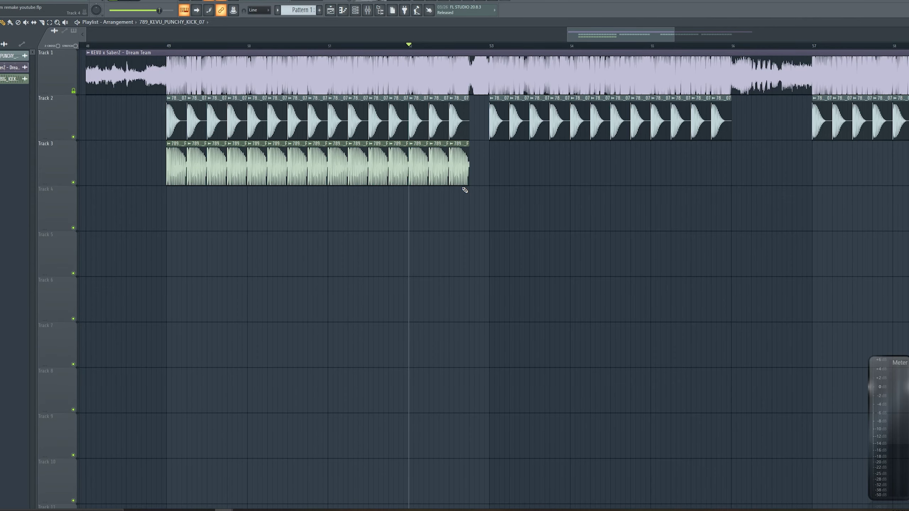
{"action": "scroll", "coordinate": [444, 184], "scroll_direction": "up", "scroll_amount": 3}
{"action": "left_click", "coordinate": [376, 143]}
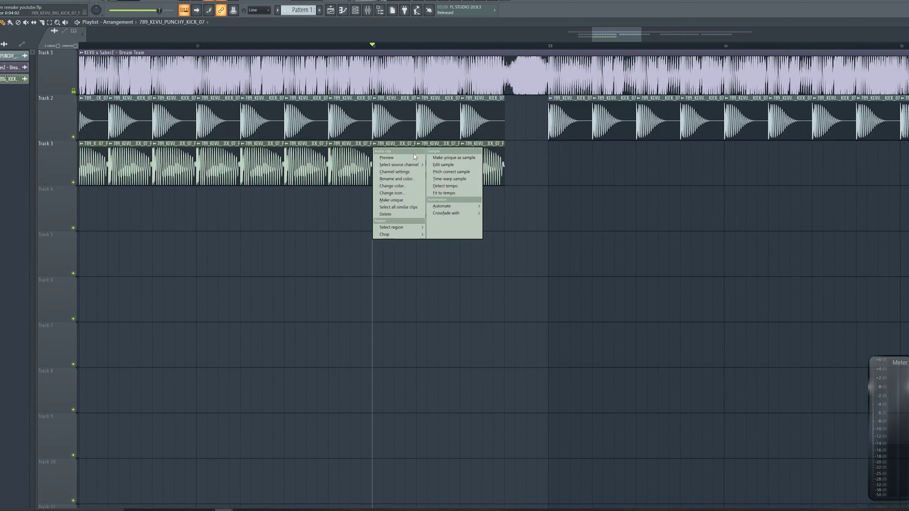
{"action": "left_click", "coordinate": [397, 201]}
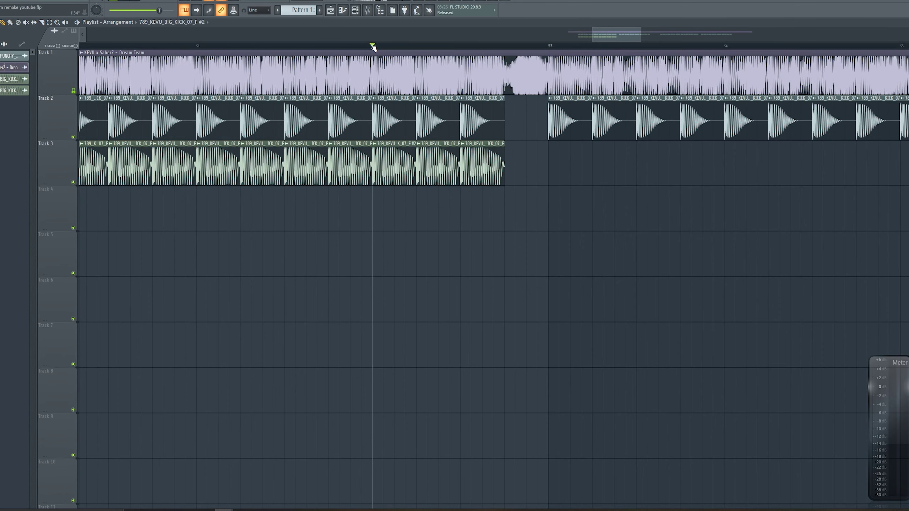
Load GTune in slot 6 of the Ref track and open its Pro-Q 3.
{"action": "left_click", "coordinate": [367, 14]}
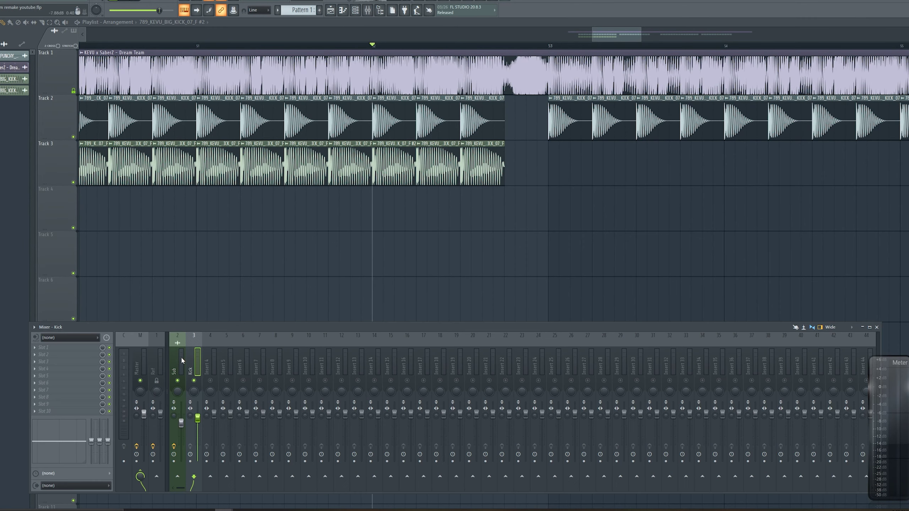
{"action": "left_click", "coordinate": [66, 386]}
{"action": "left_click", "coordinate": [156, 339]}
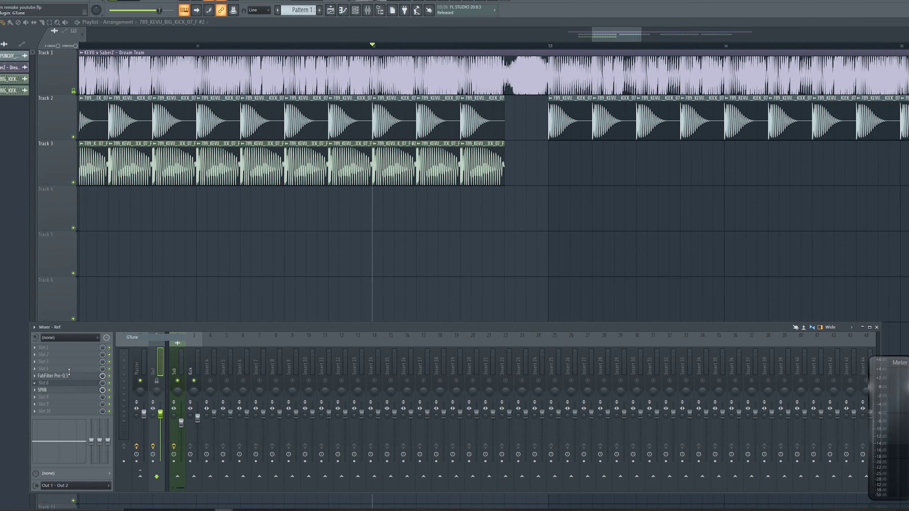
{"action": "left_click", "coordinate": [68, 377]}
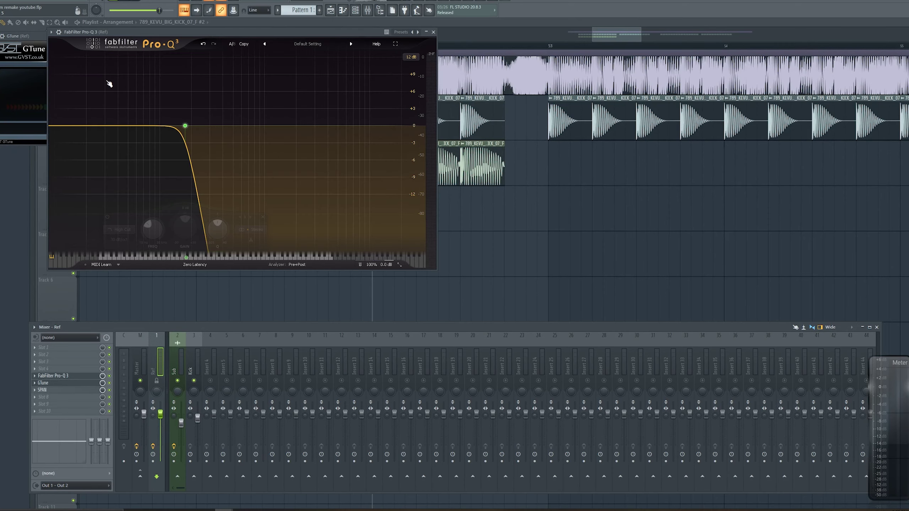
Place GTune beside Pro-Q 3 and play from bar 52 to read the reference track's bass note.
{"action": "left_click_drag", "start_coordinate": [221, 40], "coordinate": [407, 43]}
{"action": "left_click_drag", "start_coordinate": [49, 36], "coordinate": [234, 111]}
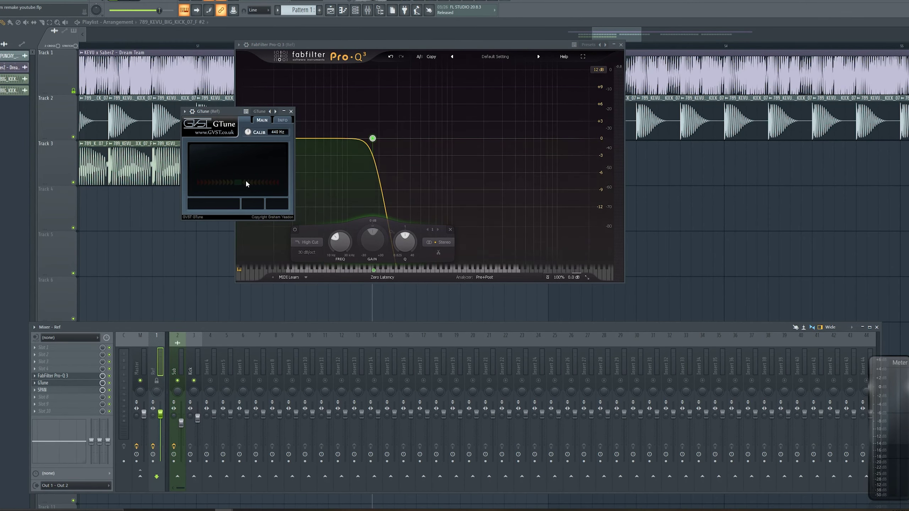
{"action": "key", "text": "space"}
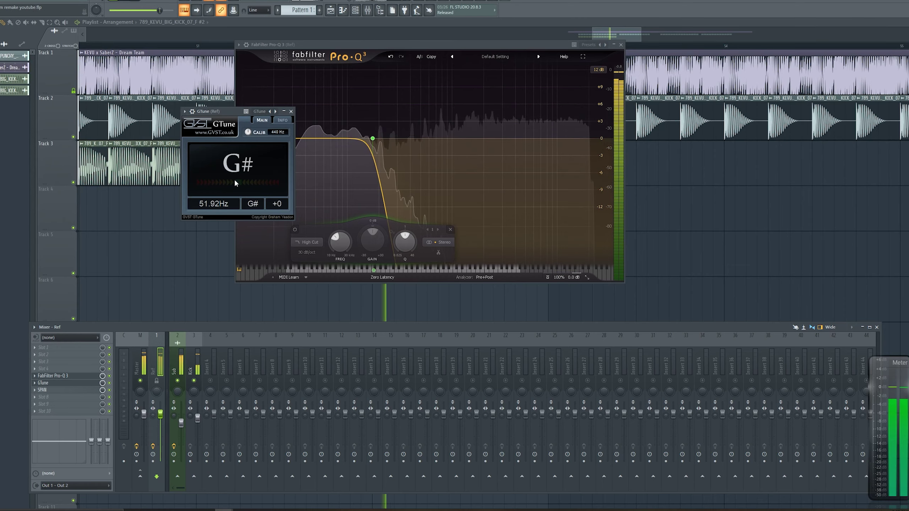
{"action": "key", "text": "space"}
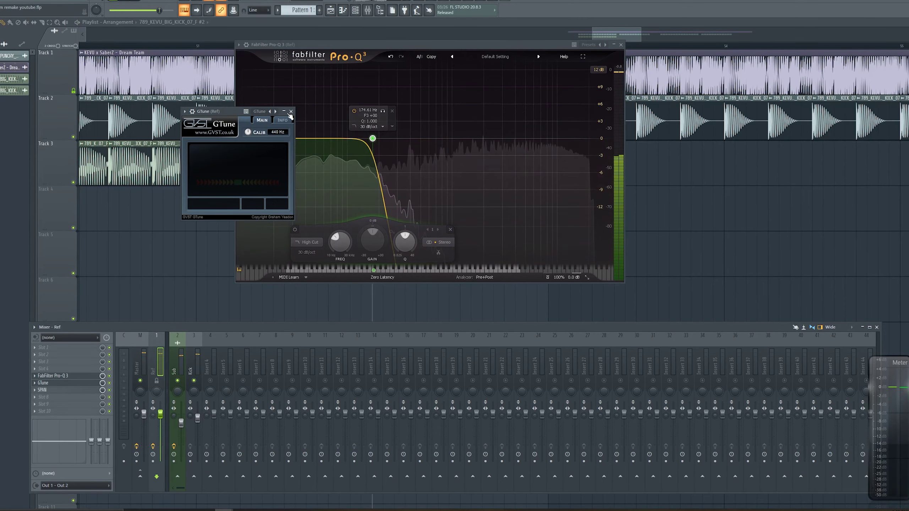
Close the GTune and Pro-Q 3 windows and hide the mixer.
{"action": "left_click", "coordinate": [291, 112]}
{"action": "key", "text": "F9"}
{"action": "left_click", "coordinate": [621, 45]}
{"action": "key", "text": "F9"}
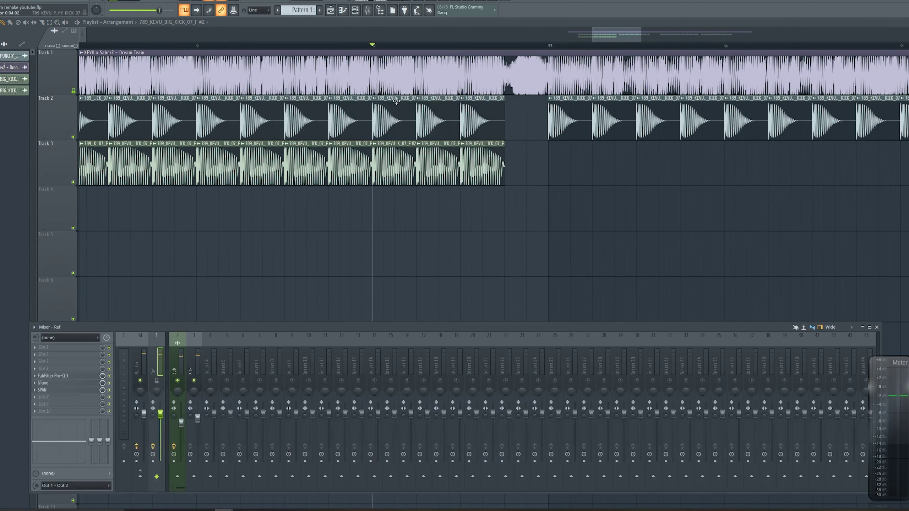
{"action": "key", "text": "F9"}
Raise the pitch of the unique big kick clip at bar 52 by 300 cents.
{"action": "double_click", "coordinate": [388, 157]}
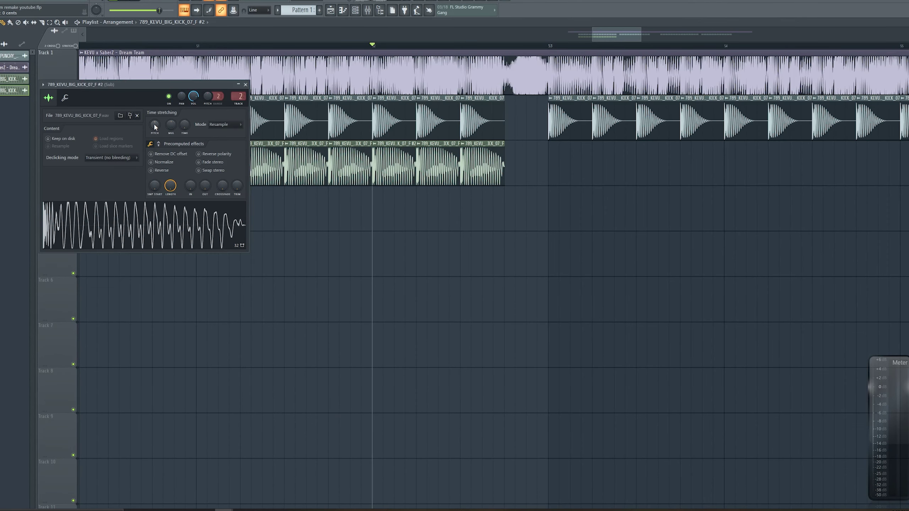
{"action": "left_click_drag", "start_coordinate": [154, 128], "coordinate": [154, 122]}
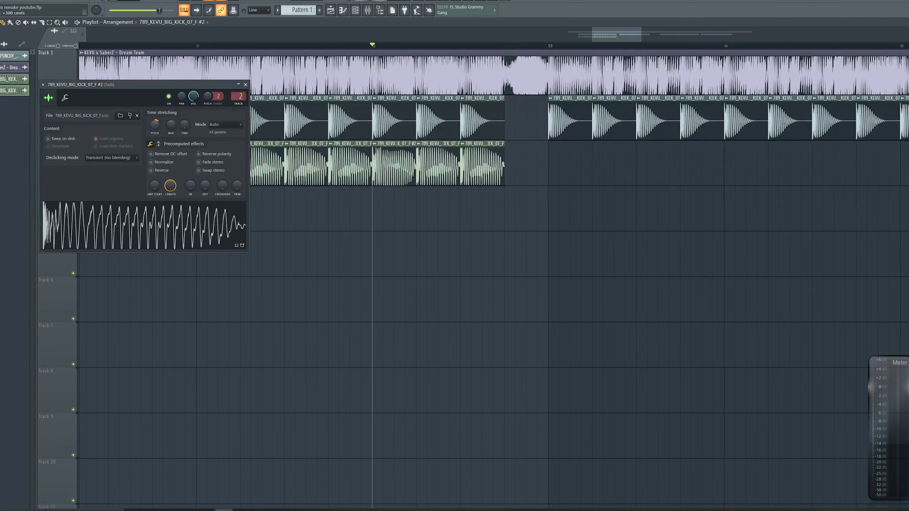
{"action": "left_click_drag", "start_coordinate": [154, 125], "coordinate": [154, 122]}
Make the second big kick clip of bar 52 unique and try lowering its pitch by about 374 cents.
{"action": "left_click", "coordinate": [421, 145]}
{"action": "left_click", "coordinate": [438, 168]}
{"action": "double_click", "coordinate": [439, 162]}
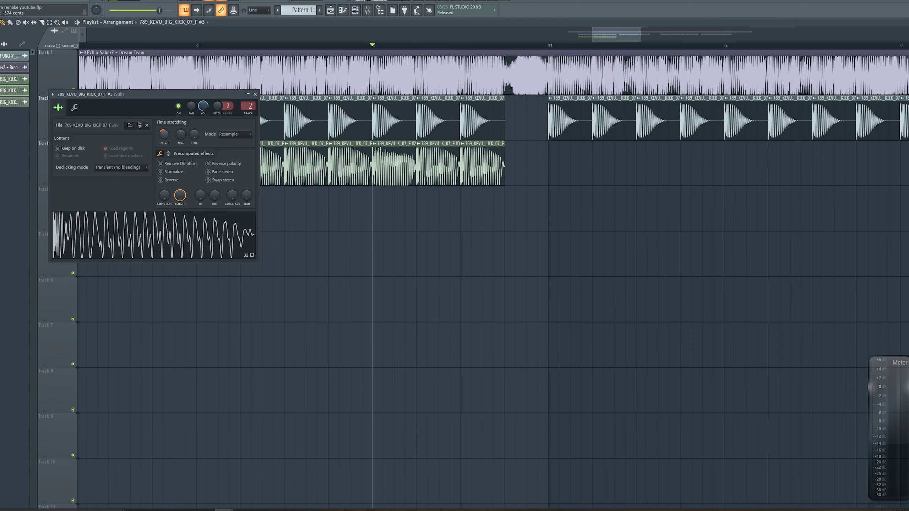
{"action": "left_click_drag", "start_coordinate": [164, 133], "coordinate": [165, 140]}
Audition the re-pitched kicks, set the second unique clip's stretch mode to e3 mono and reset its pitch.
{"action": "key", "text": "space"}
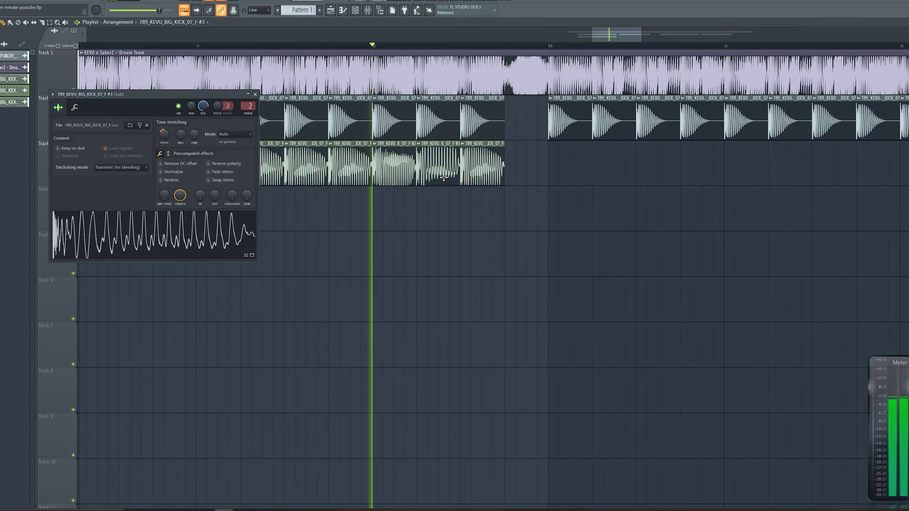
{"action": "key", "text": "space"}
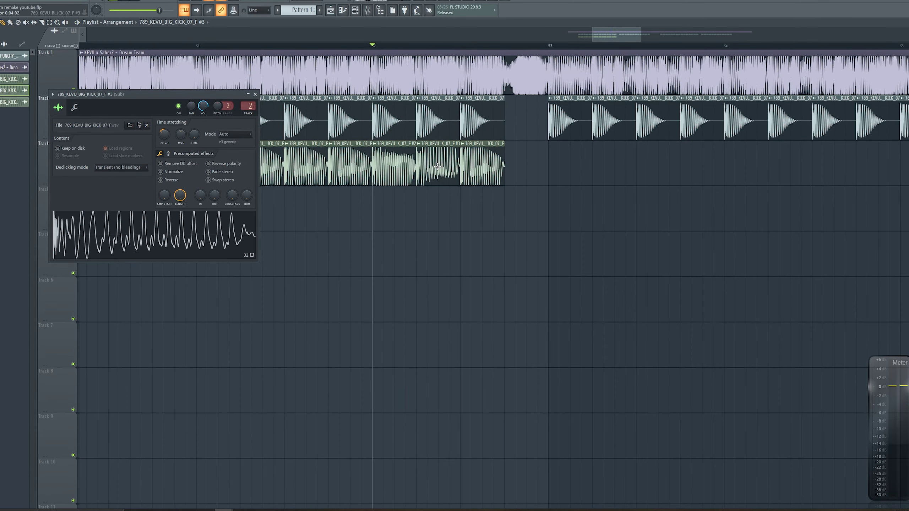
{"action": "key", "text": "space"}
{"action": "key", "text": "space"}
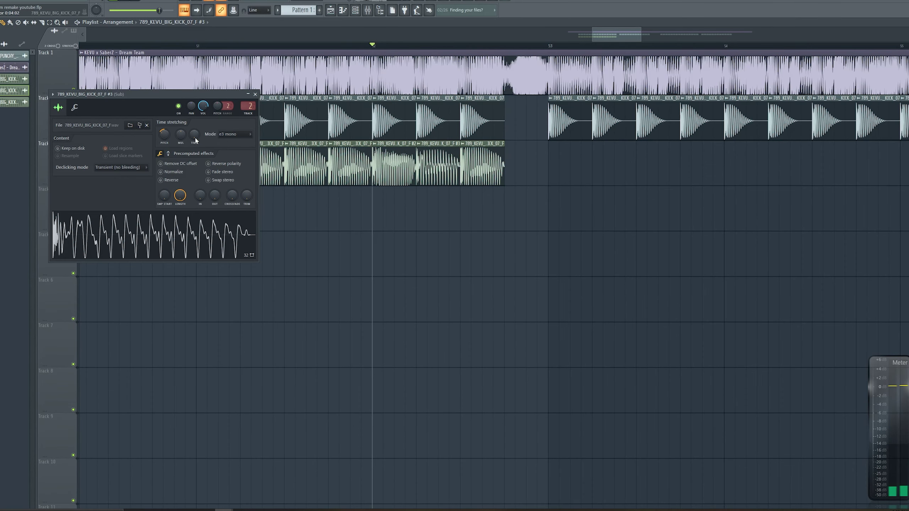
{"action": "left_click_drag", "start_coordinate": [165, 135], "coordinate": [165, 128]}
Check the reference pitch with GTune on the Ref track, raise the second unique kick's pitch by 500 cents and audition it.
{"action": "key", "text": "F5"}
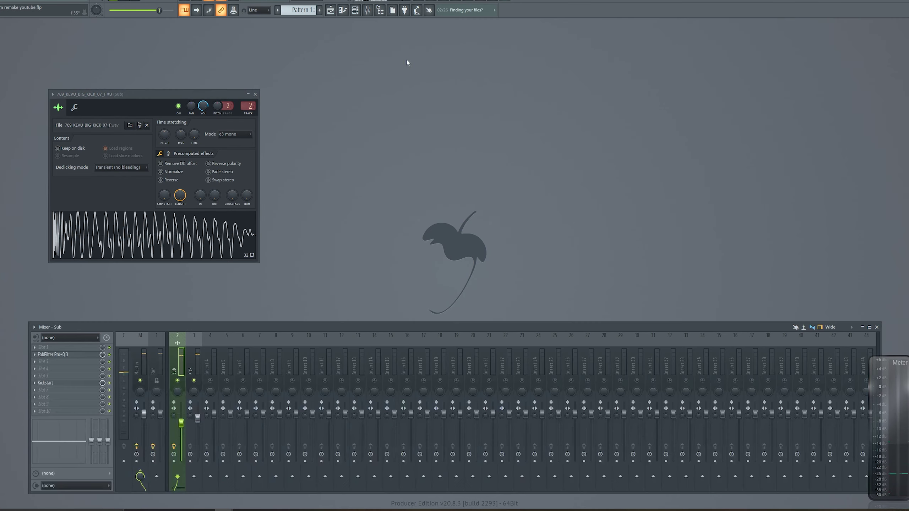
{"action": "left_click", "coordinate": [369, 10]}
{"action": "left_click", "coordinate": [368, 10]}
{"action": "key", "text": "space"}
{"action": "left_click", "coordinate": [159, 348]}
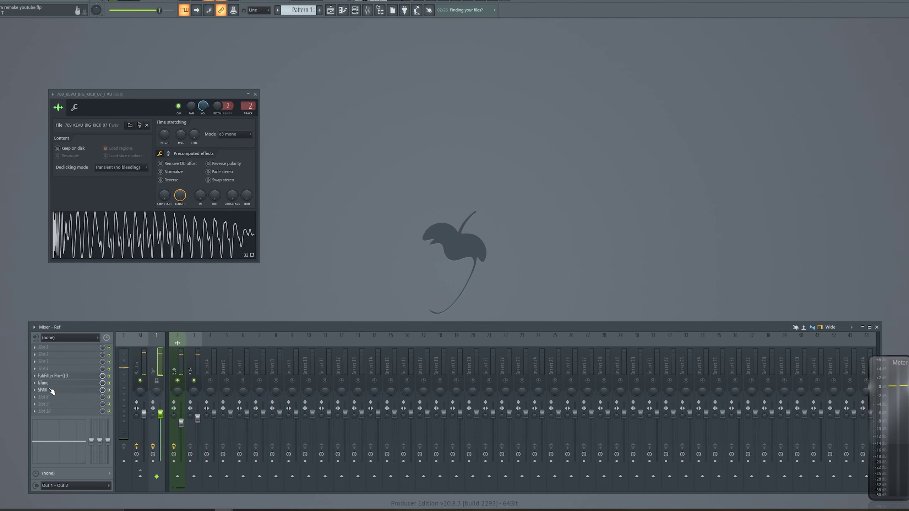
{"action": "left_click", "coordinate": [52, 390]}
{"action": "left_click", "coordinate": [56, 384]}
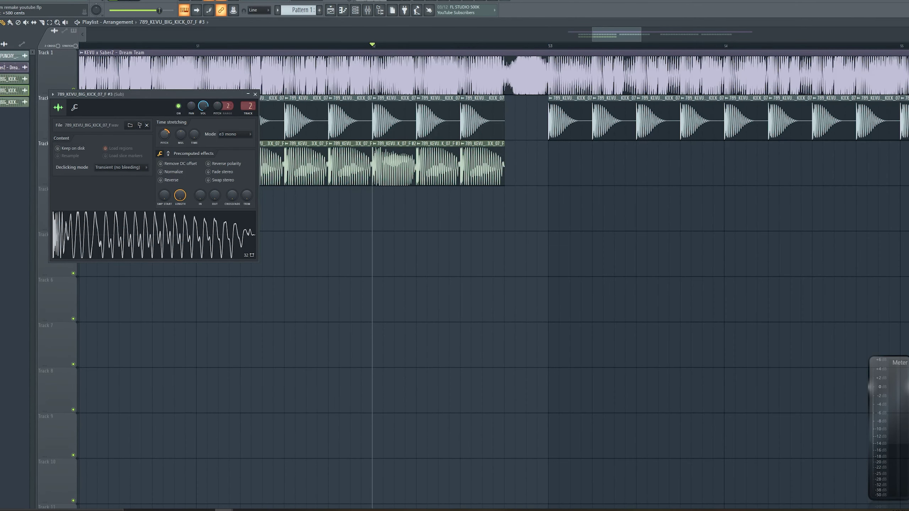
{"action": "left_click_drag", "start_coordinate": [164, 135], "coordinate": [165, 119]}
{"action": "left_click", "coordinate": [175, 238]}
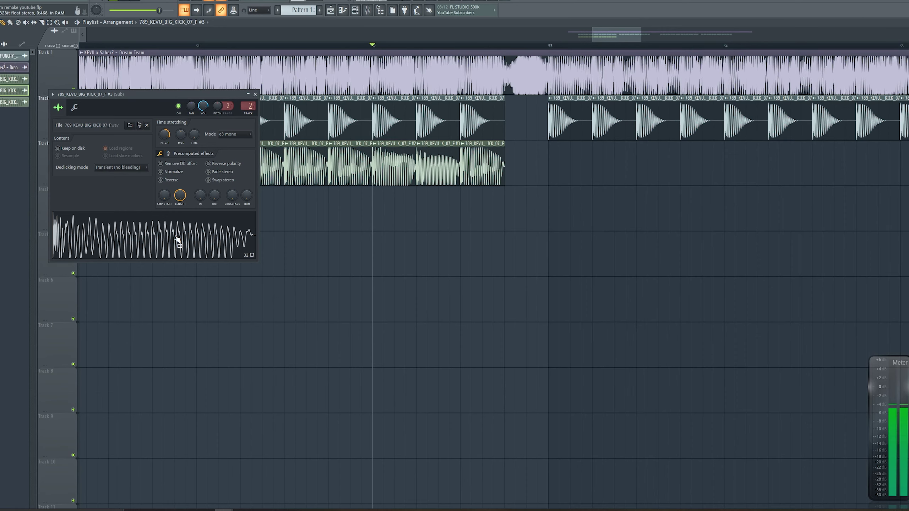
Make the last big kick clip before bar 53 unique, lower its pitch slightly and audition the sample.
{"action": "left_click", "coordinate": [463, 144]}
{"action": "left_click", "coordinate": [481, 200]}
{"action": "double_click", "coordinate": [482, 160]}
{"action": "left_click", "coordinate": [110, 157]}
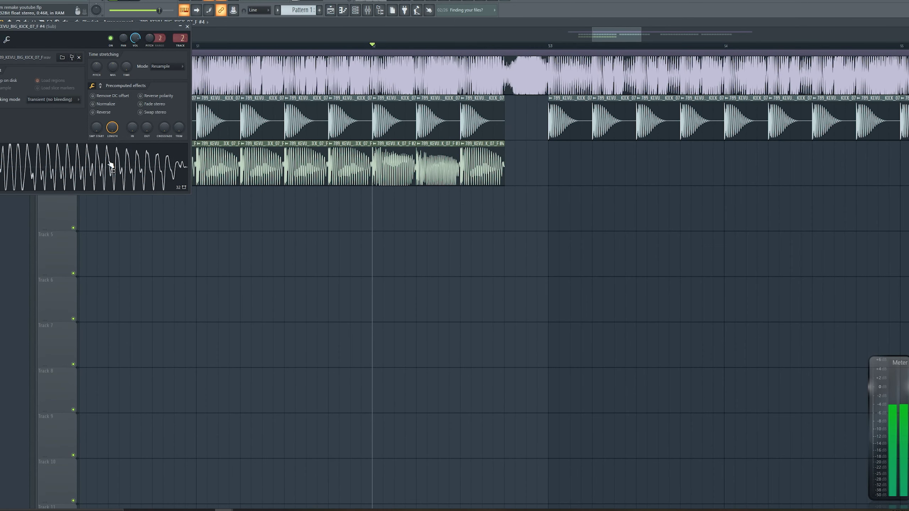
{"action": "left_click_drag", "start_coordinate": [96, 67], "coordinate": [96, 71]}
{"action": "left_click", "coordinate": [106, 163]}
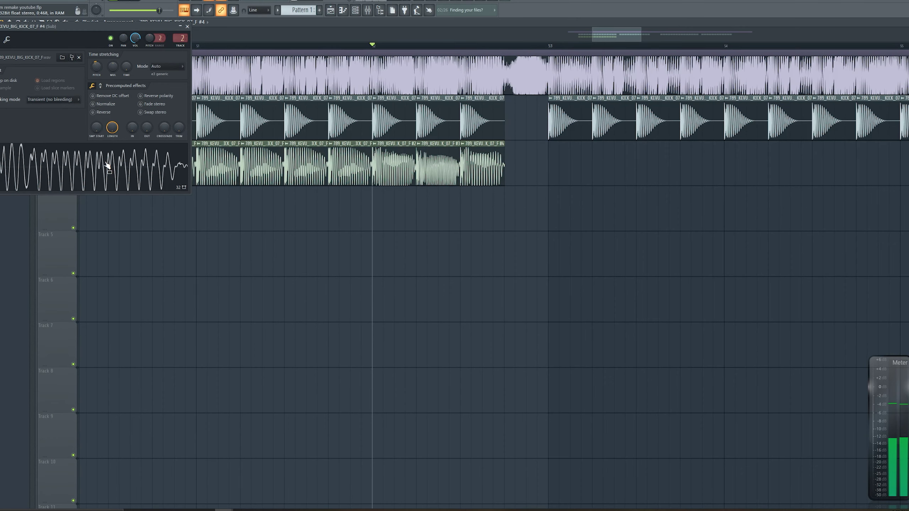
Close the sample's channel settings and play the three re-pitched kicks from bar 52.
{"action": "left_click", "coordinate": [187, 27]}
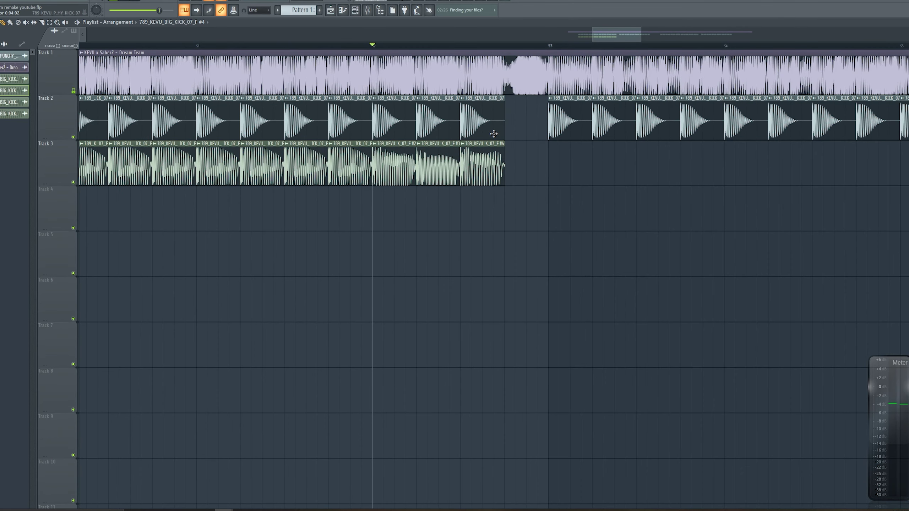
{"action": "key", "text": "space"}
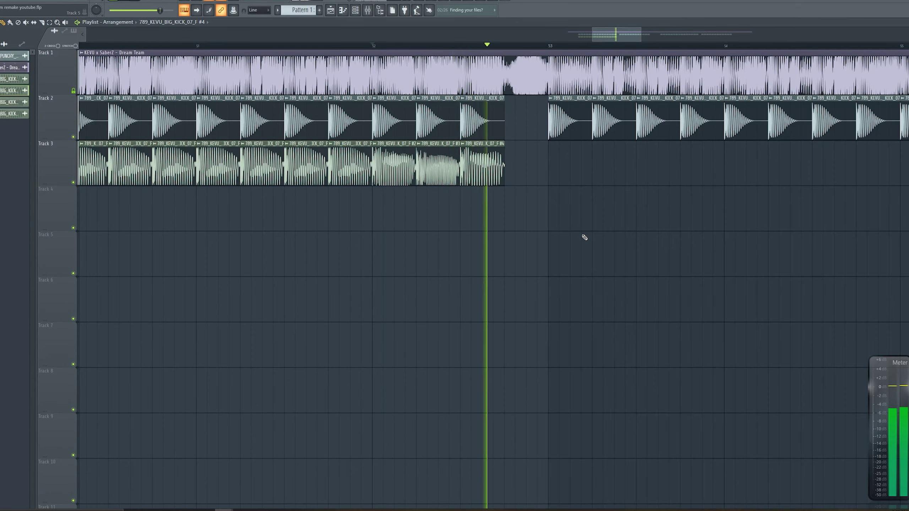
{"action": "key", "text": "space"}
Paint big kick clips on Track 3 beneath the punchy kicks from bar 53 to bar 56, removing the excess clips.
{"action": "scroll", "coordinate": [475, 245], "scroll_direction": "down", "scroll_amount": 4}
{"action": "mouse_move", "coordinate": [518, 163]}
{"action": "left_mouse_down"}
{"action": "mouse_move", "coordinate": [258, 176]}
{"action": "mouse_move", "coordinate": [519, 166]}
{"action": "mouse_move", "coordinate": [510, 165]}
{"action": "left_mouse_up"}
{"action": "left_click", "coordinate": [801, 169], "text": "ctrl"}
{"action": "right_click", "coordinate": [714, 171]}
{"action": "right_click", "coordinate": [703, 171]}
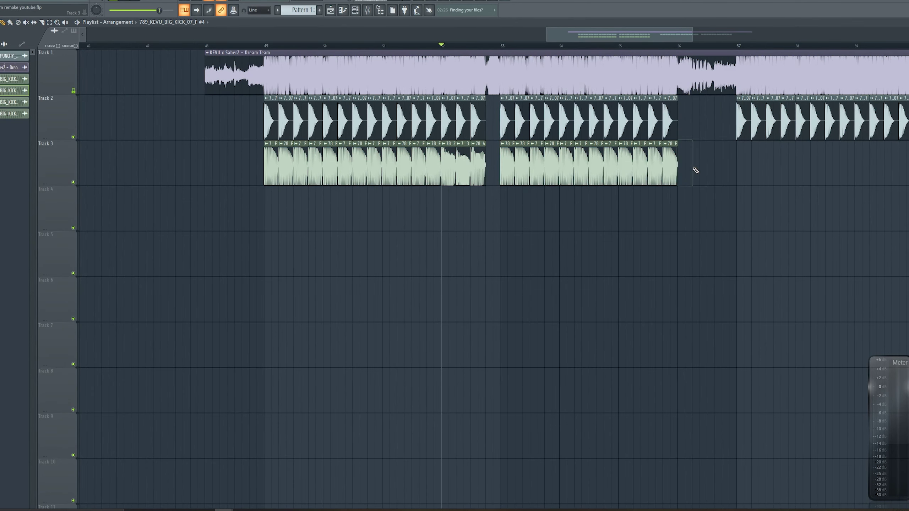
Duplicate all of Track 3's big kick clips into the section starting at bar 57.
{"action": "left_click_drag", "start_coordinate": [696, 168], "coordinate": [241, 163]}
{"action": "key", "text": "ctrl+b"}
{"action": "left_click_drag", "start_coordinate": [704, 157], "coordinate": [740, 156]}
{"action": "scroll", "coordinate": [196, 38], "scroll_direction": "down", "scroll_amount": 3}
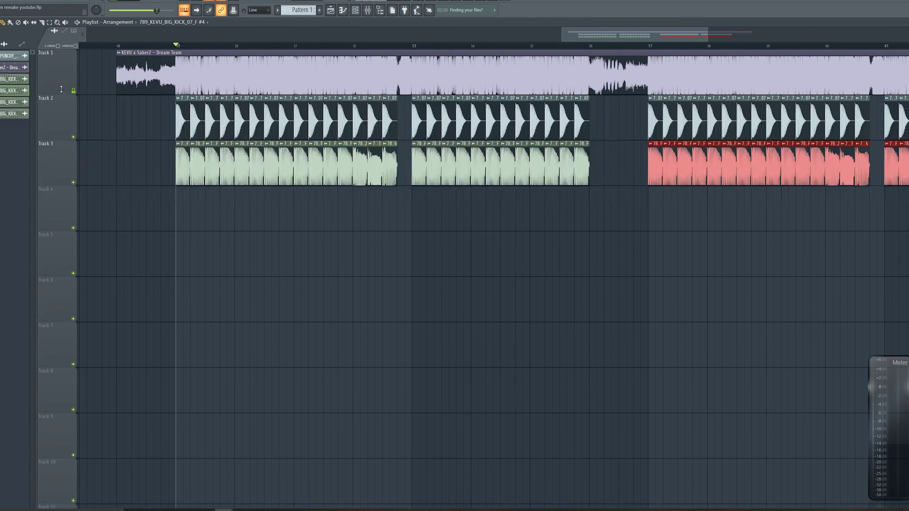
Mute the reference on Track 1 and move the VEDM Bass Shots 016 F settings window below its clip.
{"action": "left_click", "coordinate": [73, 92]}
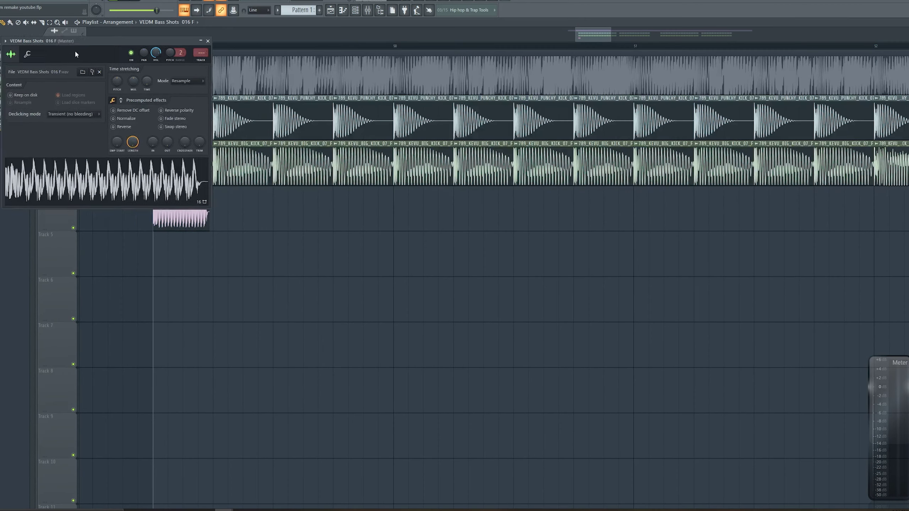
{"action": "left_click_drag", "start_coordinate": [74, 50], "coordinate": [265, 226]}
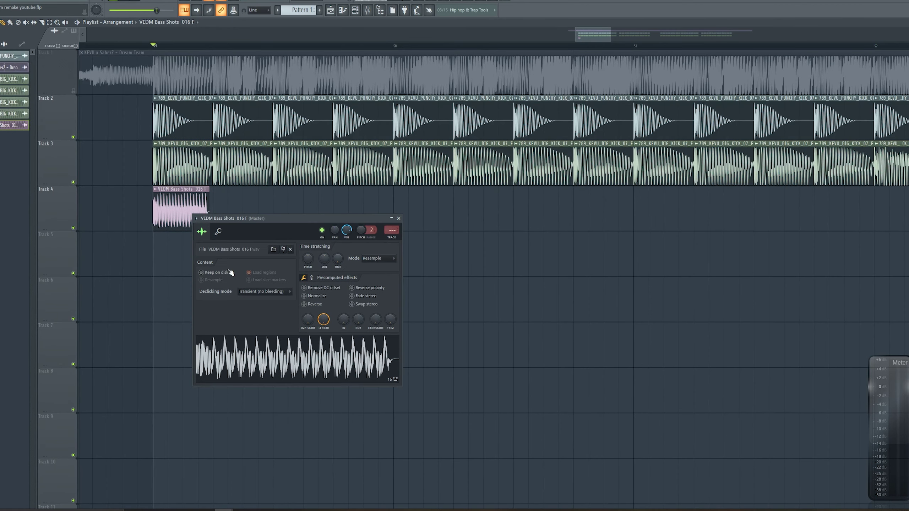
Close the bass sample's channel settings and place VEDM Bass Shots 016 F clips on Track 4 beneath the first nine kicks.
{"action": "left_click", "coordinate": [287, 368]}
{"action": "left_click", "coordinate": [399, 218]}
{"action": "left_click", "coordinate": [226, 208]}
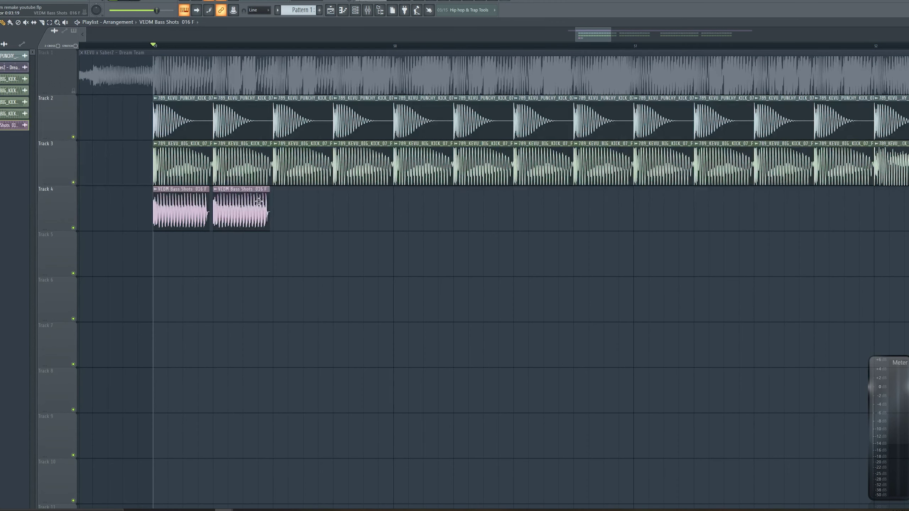
{"action": "left_click", "coordinate": [281, 205]}
{"action": "left_click_drag", "start_coordinate": [362, 203], "coordinate": [328, 199]}
{"action": "left_click_drag", "start_coordinate": [410, 207], "coordinate": [393, 207]}
{"action": "left_click_drag", "start_coordinate": [487, 204], "coordinate": [455, 206]}
{"action": "left_click_drag", "start_coordinate": [547, 205], "coordinate": [518, 208]}
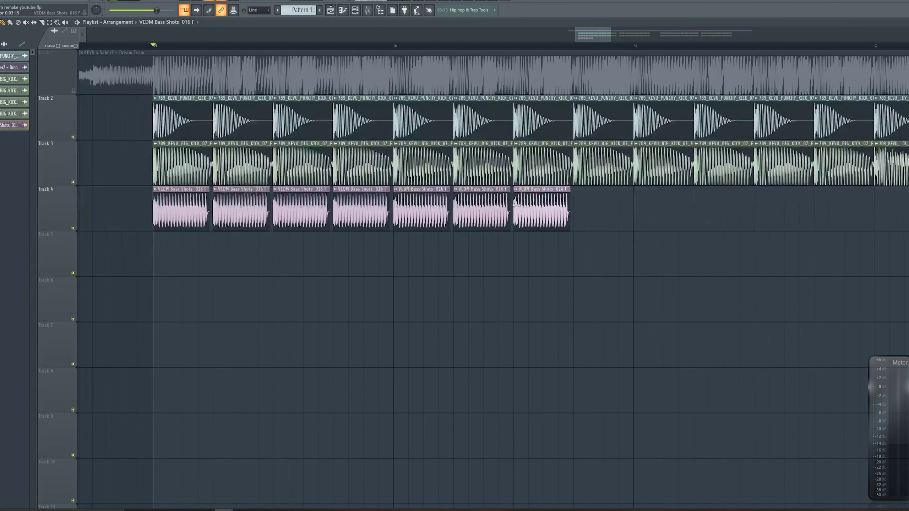
{"action": "left_click_drag", "start_coordinate": [593, 207], "coordinate": [577, 208]}
{"action": "left_click", "coordinate": [639, 207]}
Route the bass sample to the Mid mixer track and pick a sidechain curve for it in Kickstart.
{"action": "double_click", "coordinate": [14, 125]}
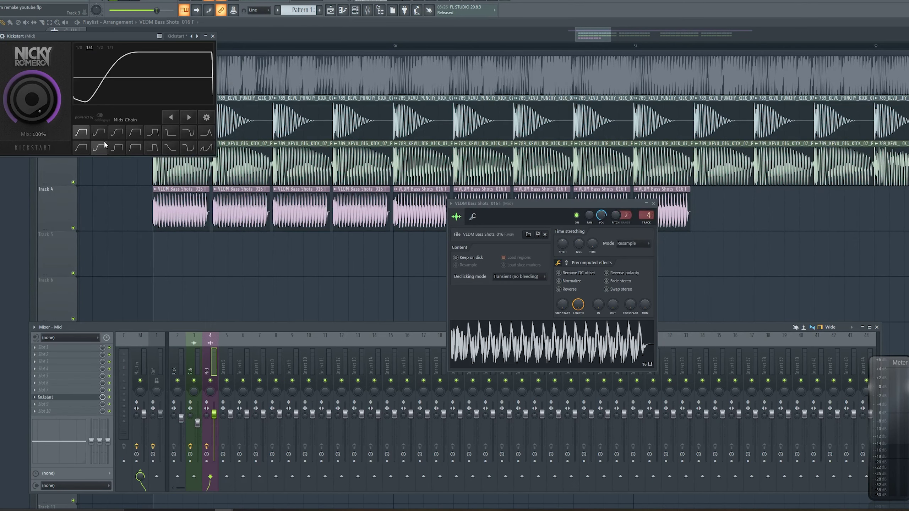
{"action": "left_click", "coordinate": [101, 134]}
{"action": "left_click", "coordinate": [213, 36]}
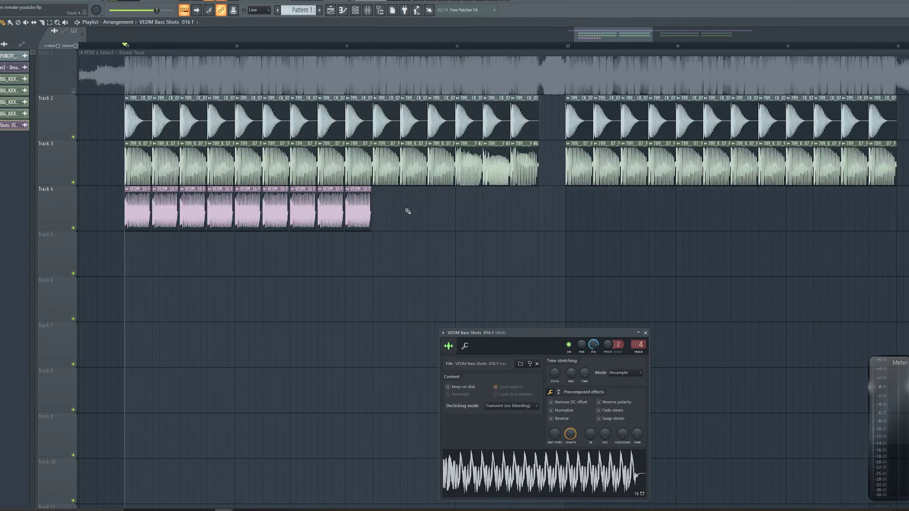
Duplicate the nine bass clips on Track 4 to fill the section up to its last kick, deleting the three excess clips.
{"action": "left_click_drag", "start_coordinate": [412, 277], "coordinate": [122, 185]}
{"action": "key", "text": "ctrl+b"}
{"action": "left_click_drag", "start_coordinate": [415, 218], "coordinate": [375, 218]}
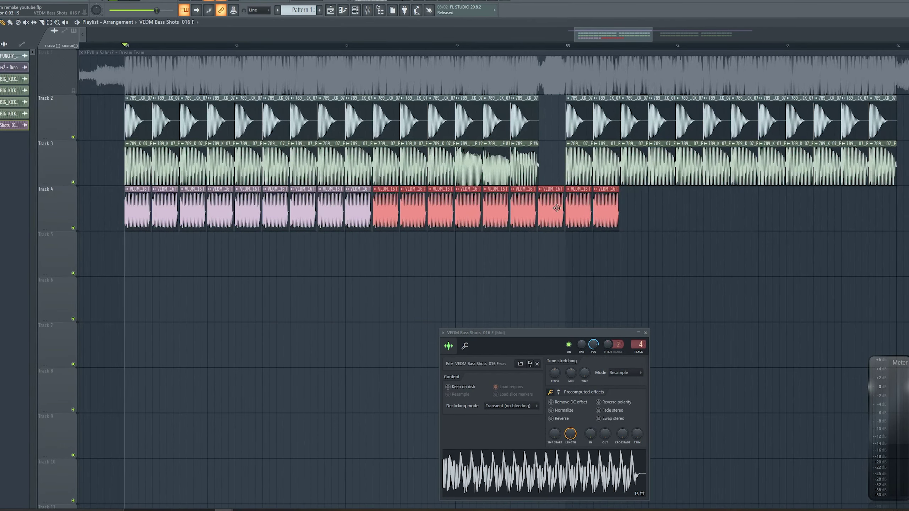
{"action": "right_click", "coordinate": [551, 217]}
{"action": "right_click", "coordinate": [579, 218]}
{"action": "right_click", "coordinate": [606, 219]}
Make the bass clip under the first of the three re-pitched kicks unique and change its pitch to follow that kick.
{"action": "scroll", "coordinate": [404, 53], "scroll_direction": "up", "scroll_amount": 3}
{"action": "left_click", "coordinate": [377, 46], "text": "ctrl"}
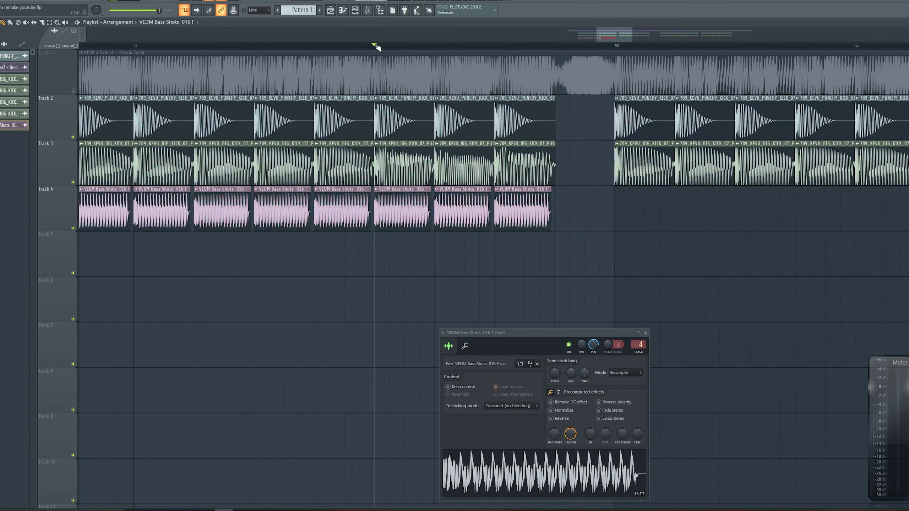
{"action": "scroll", "coordinate": [390, 48], "scroll_direction": "up", "scroll_amount": 3}
{"action": "left_click", "coordinate": [330, 189]}
{"action": "left_click", "coordinate": [358, 245]}
{"action": "double_click", "coordinate": [230, 164]}
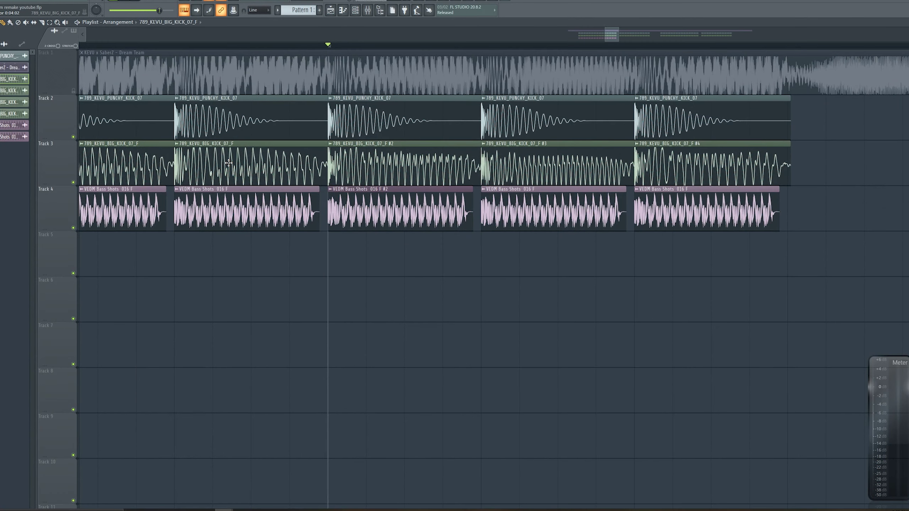
{"action": "double_click", "coordinate": [388, 211]}
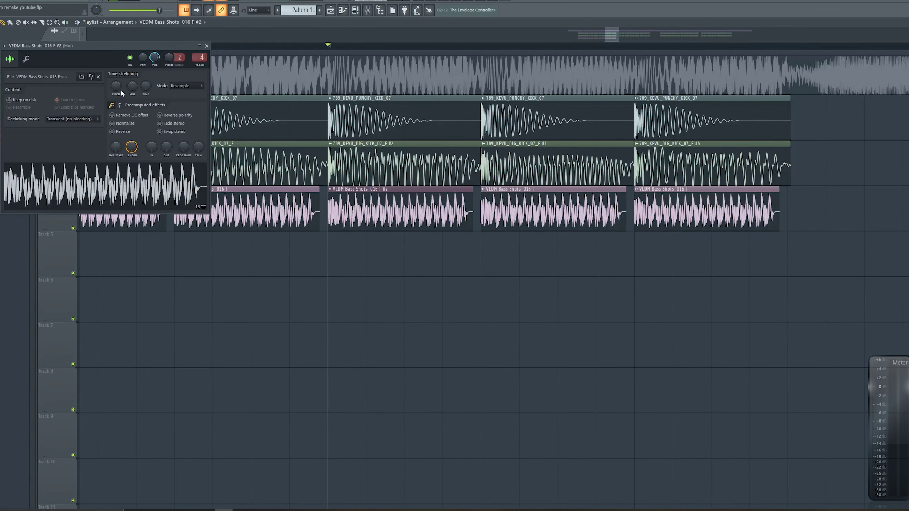
Make the bass clips under the last two re-pitched kicks unique and change their pitches, the final one by -100 cents.
{"action": "right_click", "coordinate": [485, 192]}
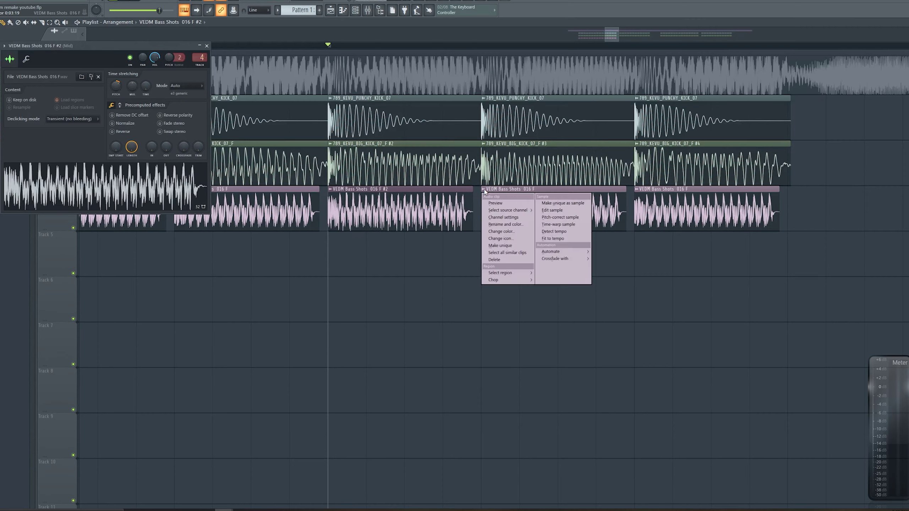
{"action": "left_click", "coordinate": [502, 246]}
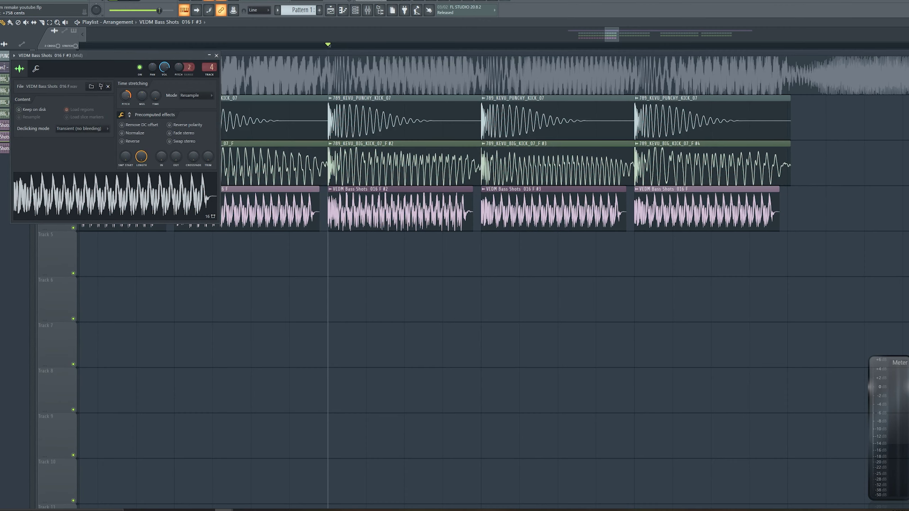
{"action": "right_click", "coordinate": [640, 192]}
{"action": "left_click", "coordinate": [653, 245]}
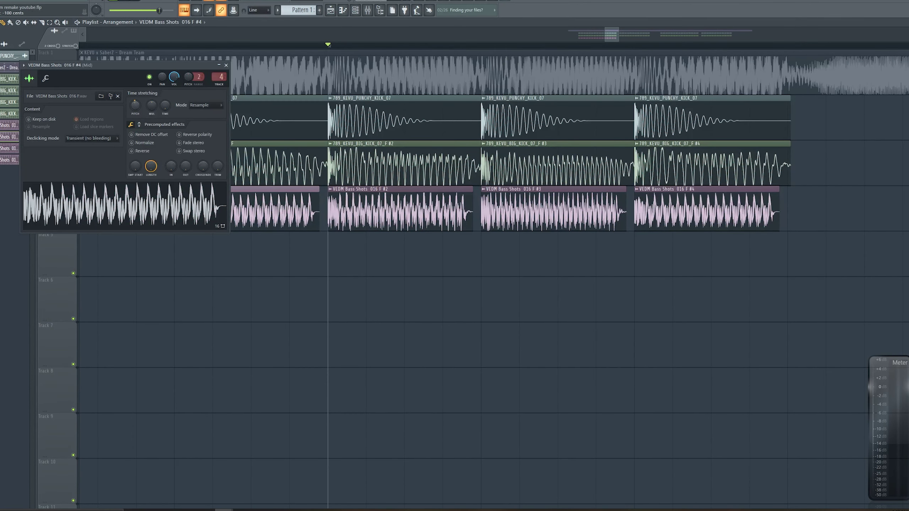
{"action": "left_click_drag", "start_coordinate": [135, 106], "coordinate": [135, 111]}
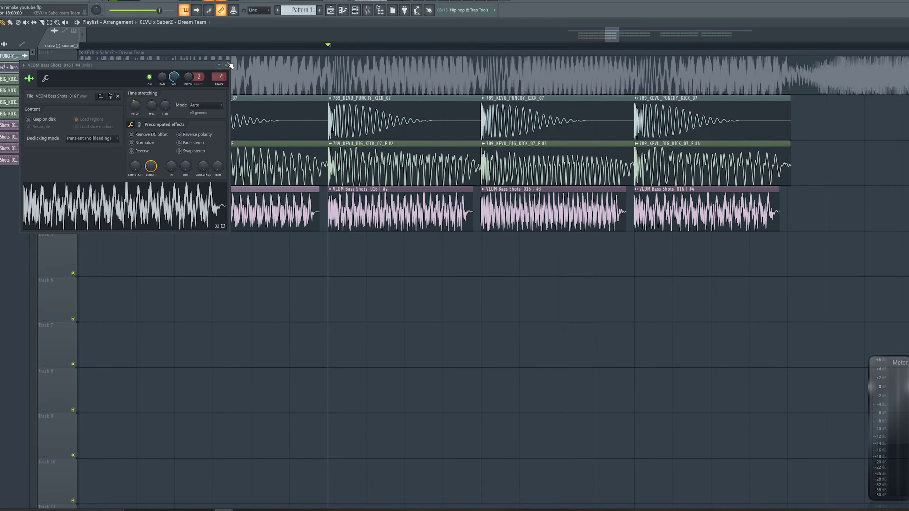
{"action": "left_click", "coordinate": [227, 65]}
Play the end of the first section to check the three re-pitched bass clips against the kicks.
{"action": "scroll", "coordinate": [325, 285], "scroll_direction": "down", "scroll_amount": 4}
{"action": "key", "text": "space"}
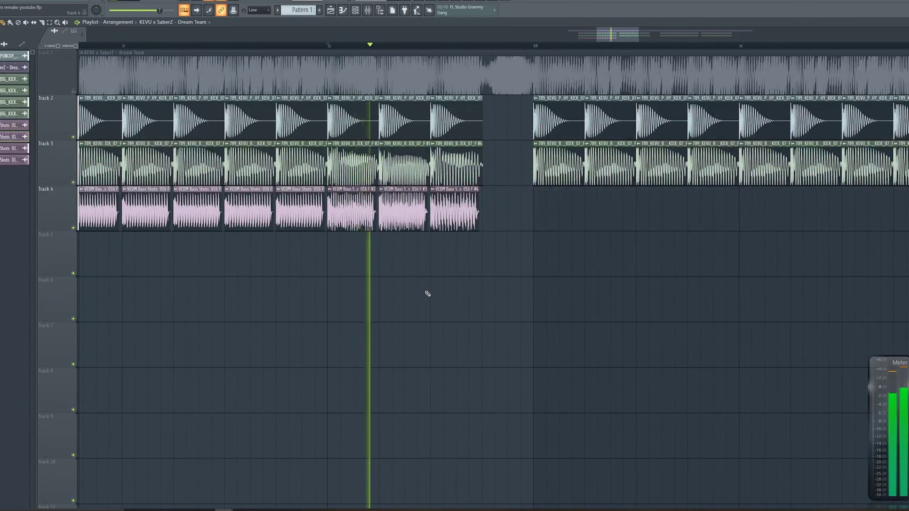
{"action": "scroll", "coordinate": [428, 293], "scroll_direction": "down", "scroll_amount": 2}
{"action": "key", "text": "space"}
Copy Track 4's bass clips to bar 53, removing the three trailing clips, and duplicate both sections from bar 57.
{"action": "mouse_move", "coordinate": [479, 215]}
{"action": "left_mouse_down"}
{"action": "mouse_move", "coordinate": [90, 219]}
{"action": "mouse_move", "coordinate": [117, 193]}
{"action": "mouse_move", "coordinate": [482, 192]}
{"action": "left_mouse_up"}
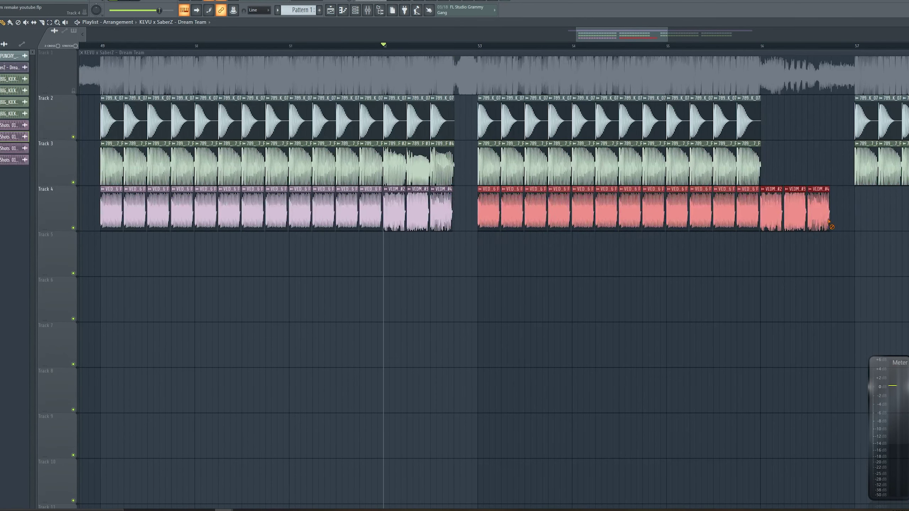
{"action": "right_click", "coordinate": [828, 220]}
{"action": "right_click", "coordinate": [827, 224]}
{"action": "right_click", "coordinate": [794, 221]}
{"action": "left_click_drag", "start_coordinate": [801, 218], "coordinate": [861, 252]}
Play the drop and insert CamelCrusher in the first effect slot of the Mid mixer track.
{"action": "key", "text": "space"}
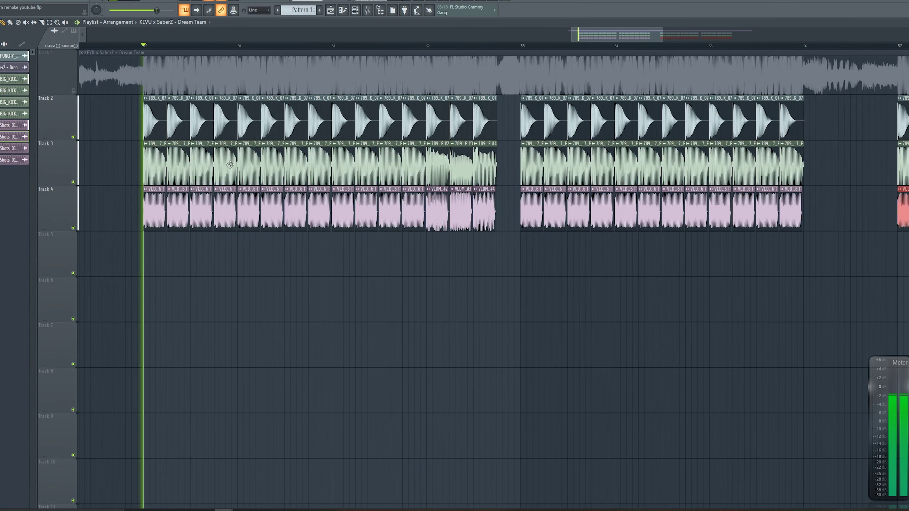
{"action": "left_click", "coordinate": [368, 11]}
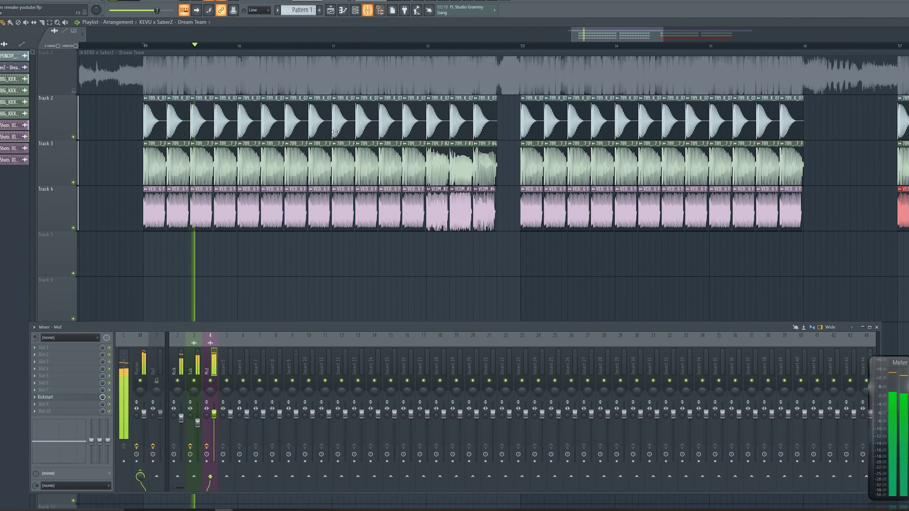
{"action": "key", "text": "space"}
{"action": "left_click", "coordinate": [35, 348]}
{"action": "mouse_move", "coordinate": [47, 341]}
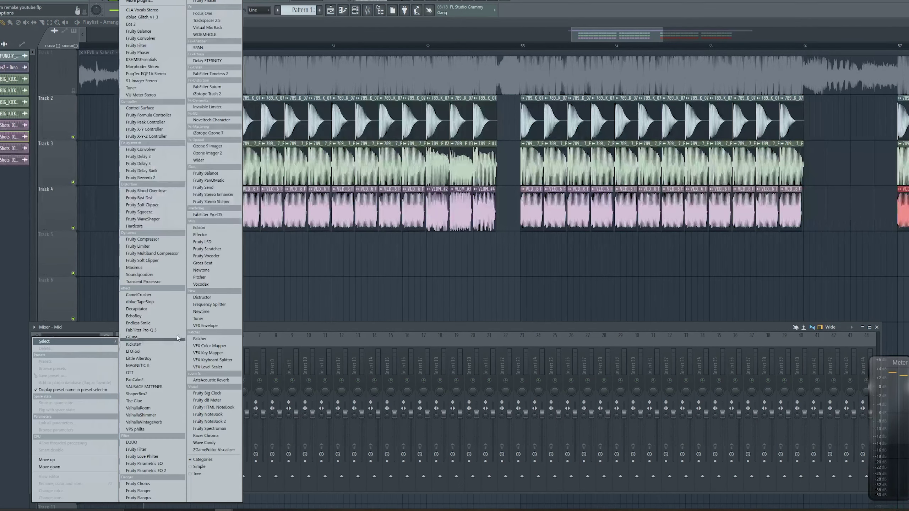
{"action": "left_click", "coordinate": [160, 295]}
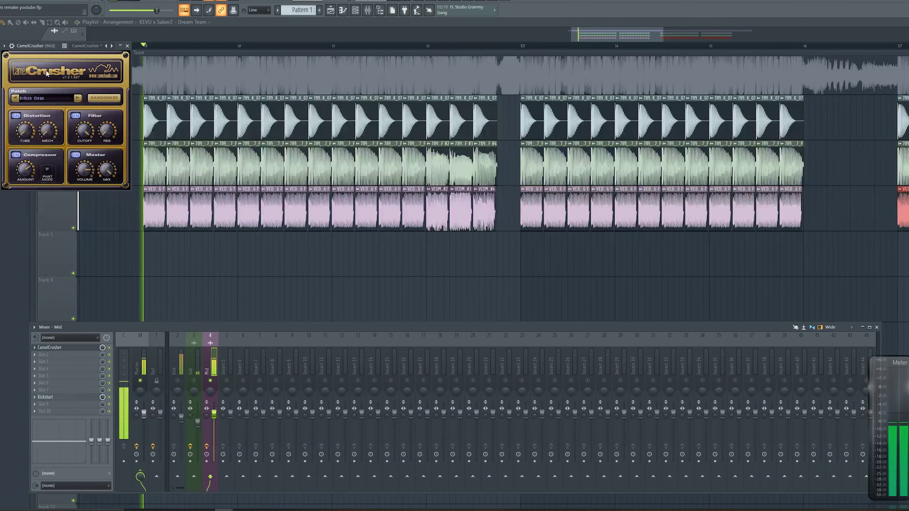
{"action": "left_click_drag", "start_coordinate": [43, 46], "coordinate": [112, 87]}
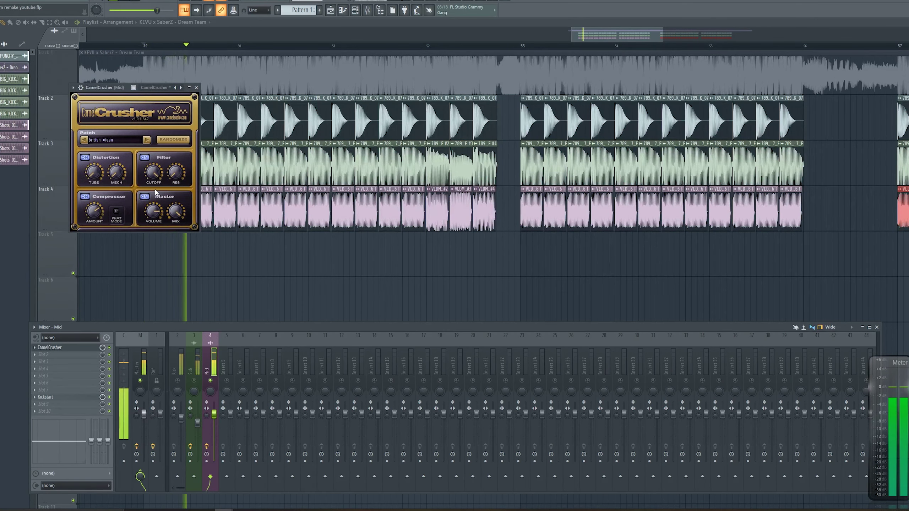
{"action": "left_click", "coordinate": [196, 88]}
Insert FabFilter Pro-Q 3 in the Mid track's second slot with a low cut at about 222 Hz and a high cut at about 11.7 kHz.
{"action": "left_click_drag", "start_coordinate": [161, 323], "coordinate": [166, 298]}
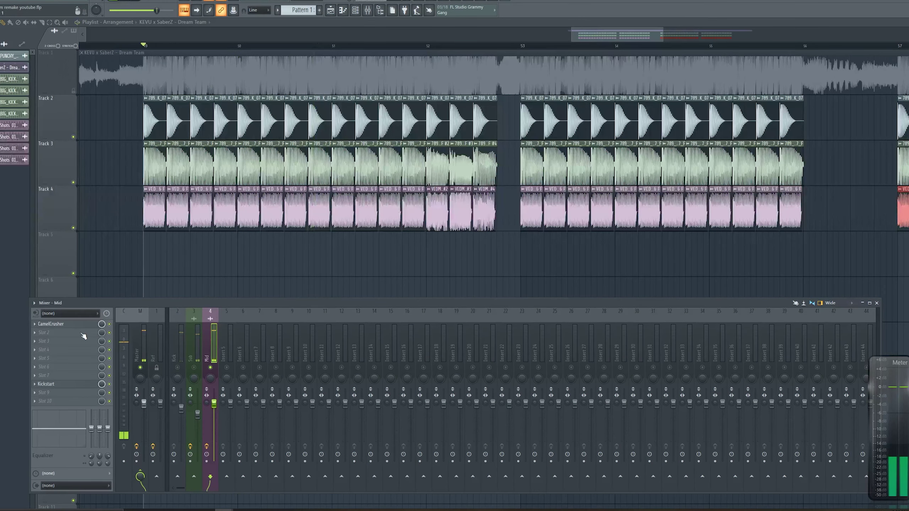
{"action": "left_click", "coordinate": [44, 332]}
{"action": "left_click", "coordinate": [153, 330]}
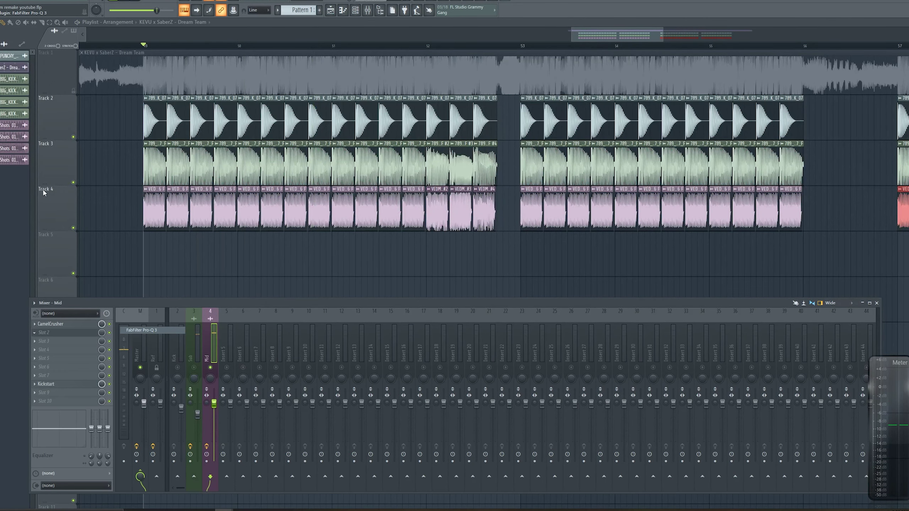
{"action": "double_click", "coordinate": [34, 150]}
{"action": "scroll", "coordinate": [169, 150], "scroll_direction": "up", "scroll_amount": 3}
{"action": "left_click_drag", "start_coordinate": [34, 149], "coordinate": [159, 170]}
{"action": "key", "text": "space"}
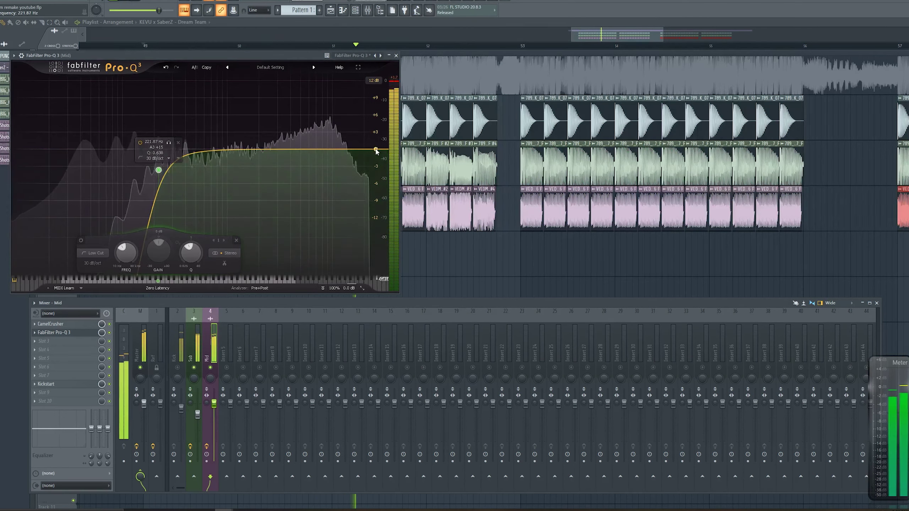
{"action": "left_click_drag", "start_coordinate": [375, 149], "coordinate": [339, 207]}
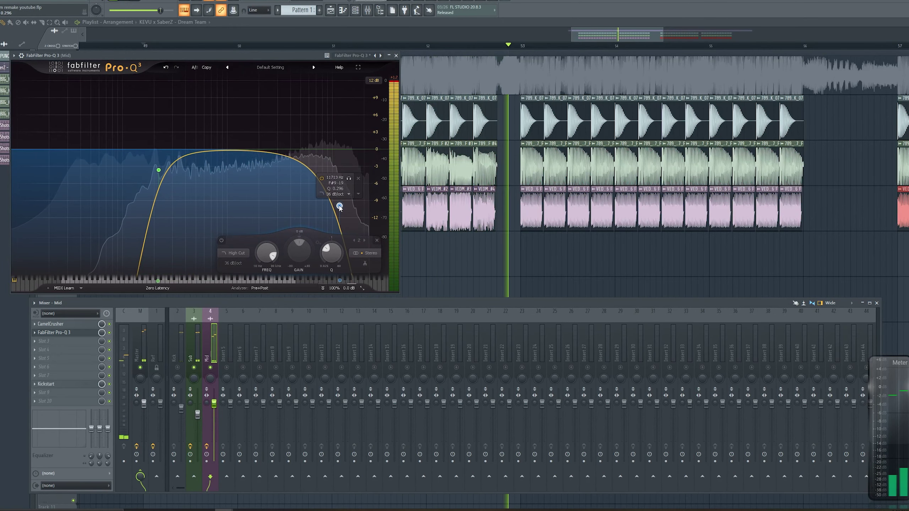
{"action": "left_click", "coordinate": [396, 56]}
Replay the drop with all mixer tracks audible and lower the Mid track's fader to about -5.5 dB.
{"action": "left_click", "coordinate": [244, 310]}
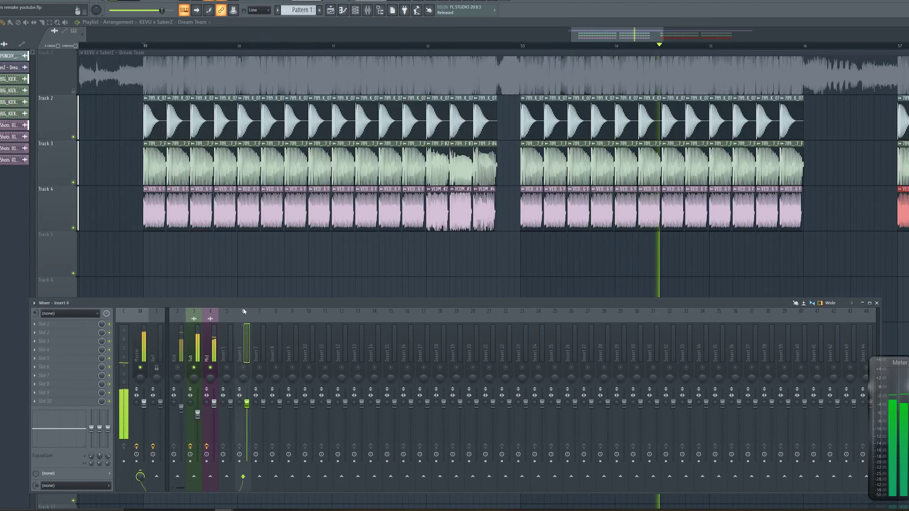
{"action": "key", "text": "s"}
{"action": "key", "text": "s"}
{"action": "key", "text": "space"}
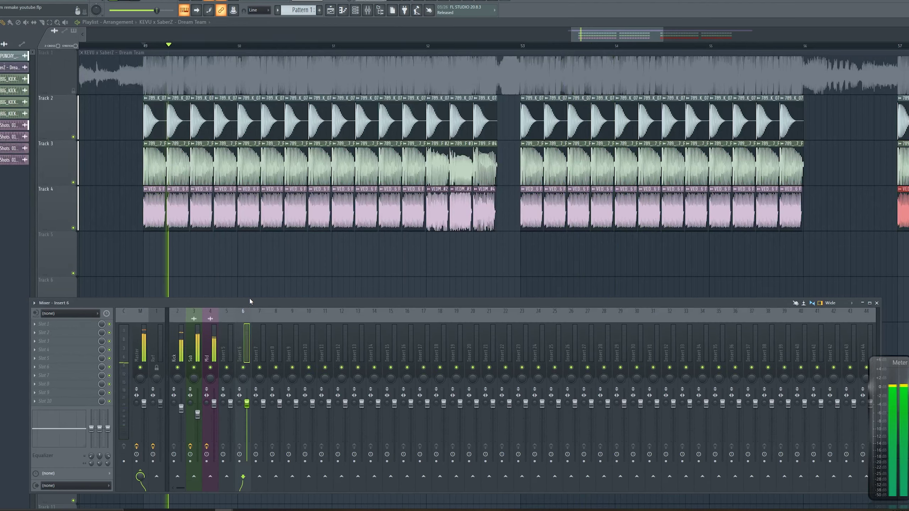
{"action": "left_click_drag", "start_coordinate": [248, 298], "coordinate": [248, 320]}
{"action": "left_click_drag", "start_coordinate": [214, 412], "coordinate": [214, 423]}
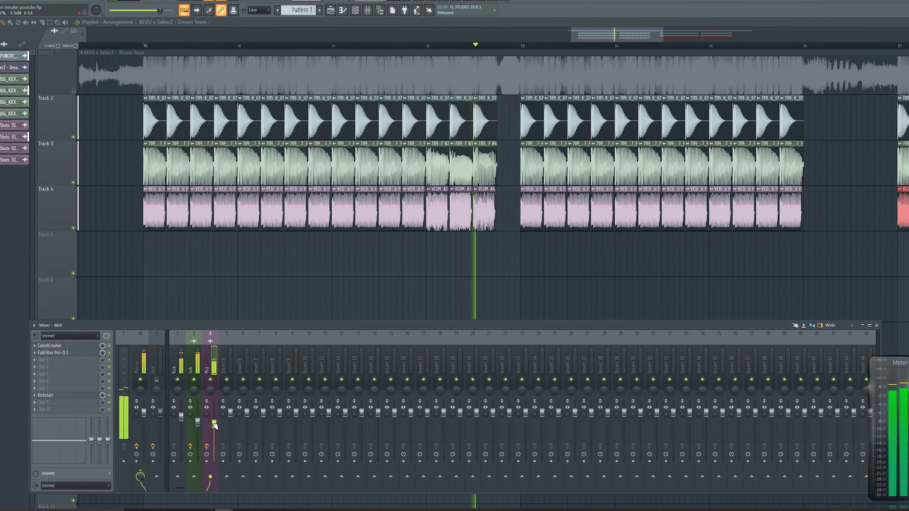
{"action": "key", "text": "space"}
Insert Fruity Balance in the Mid track's third slot and create a volume automation clip spanning the first kick at bar 49.
{"action": "scroll", "coordinate": [178, 257], "scroll_direction": "up", "scroll_amount": 3}
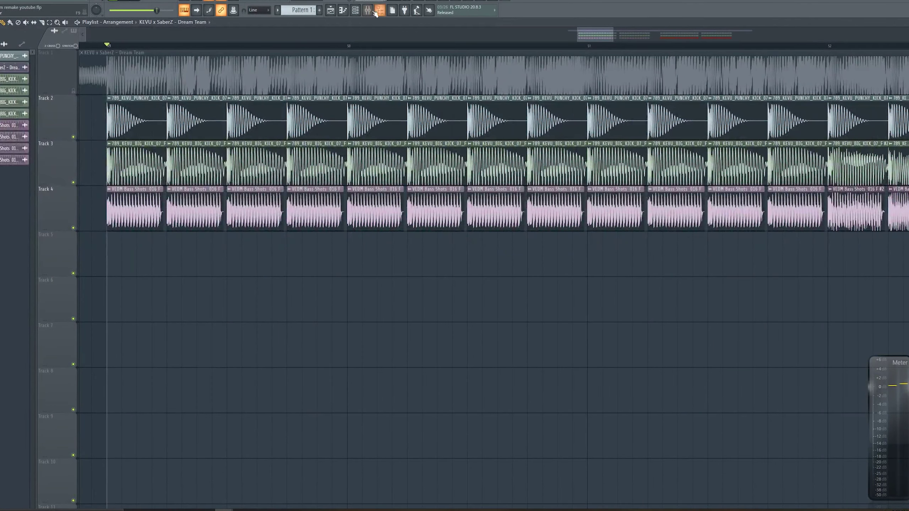
{"action": "left_click", "coordinate": [87, 368]}
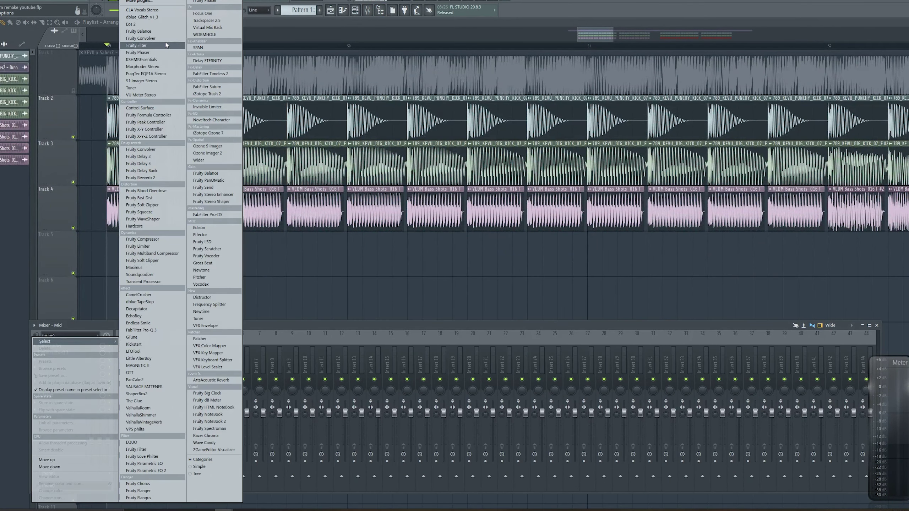
{"action": "left_click", "coordinate": [150, 32]}
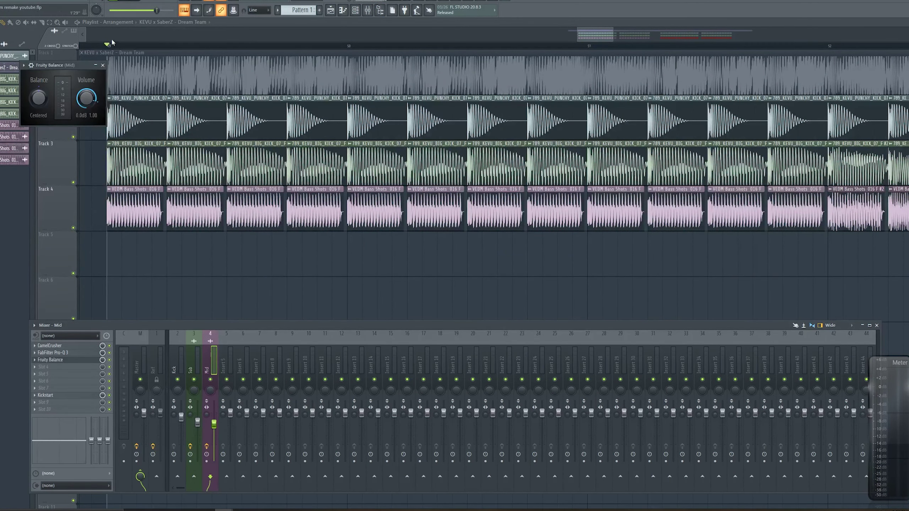
{"action": "left_click_drag", "start_coordinate": [109, 45], "coordinate": [170, 51]}
{"action": "right_click", "coordinate": [92, 97]}
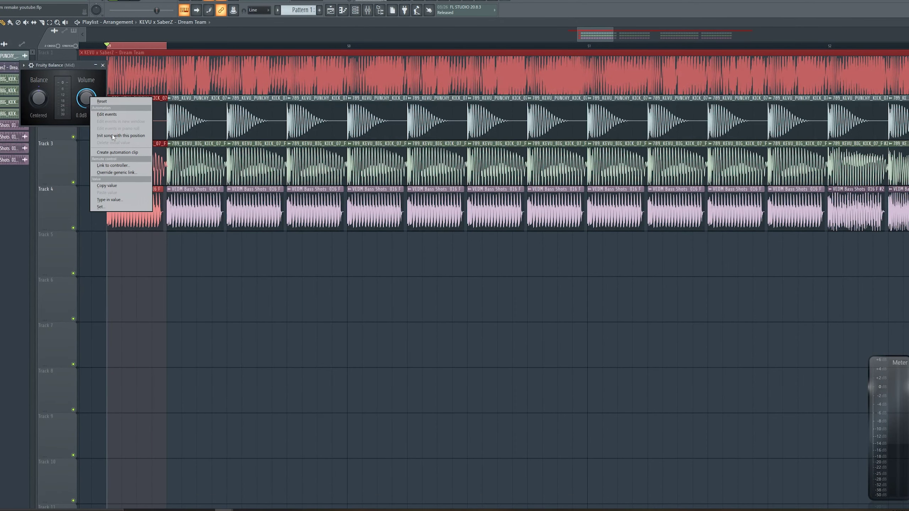
{"action": "left_click", "coordinate": [117, 152]}
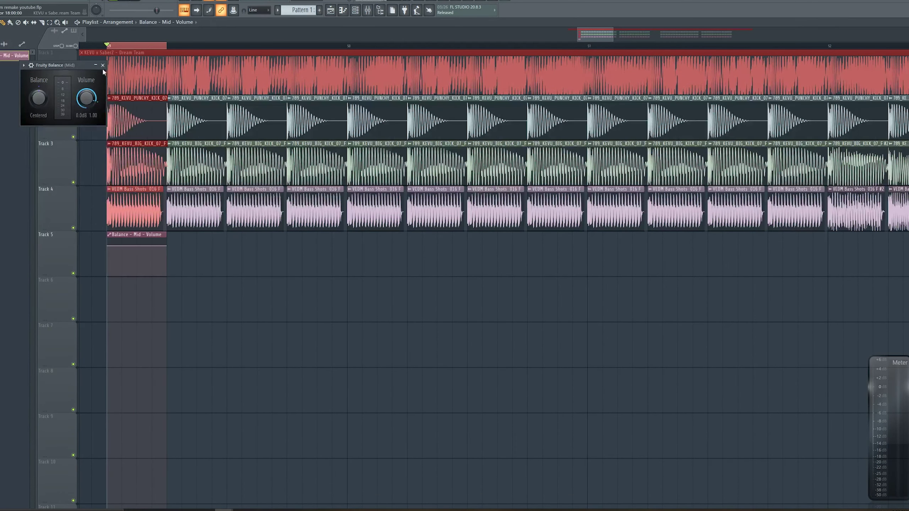
{"action": "key", "text": "F9"}
{"action": "key", "text": "F9"}
Shape the Mid volume automation with a short fade-in, a level hold and a curved fade-out to zero at the clip's end.
{"action": "scroll", "coordinate": [91, 271], "scroll_direction": "up", "scroll_amount": 3}
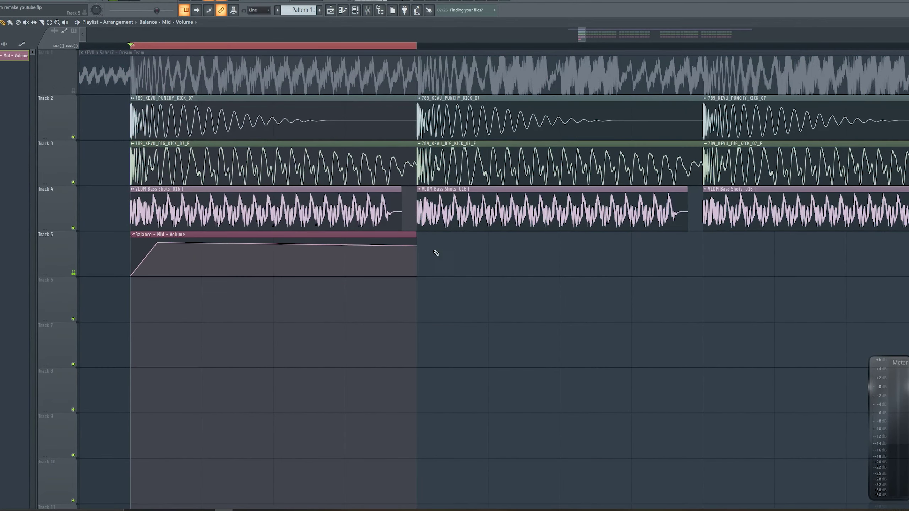
{"action": "right_click", "coordinate": [417, 246]}
{"action": "left_click", "coordinate": [437, 369]}
{"action": "left_click_drag", "start_coordinate": [416, 246], "coordinate": [420, 314]}
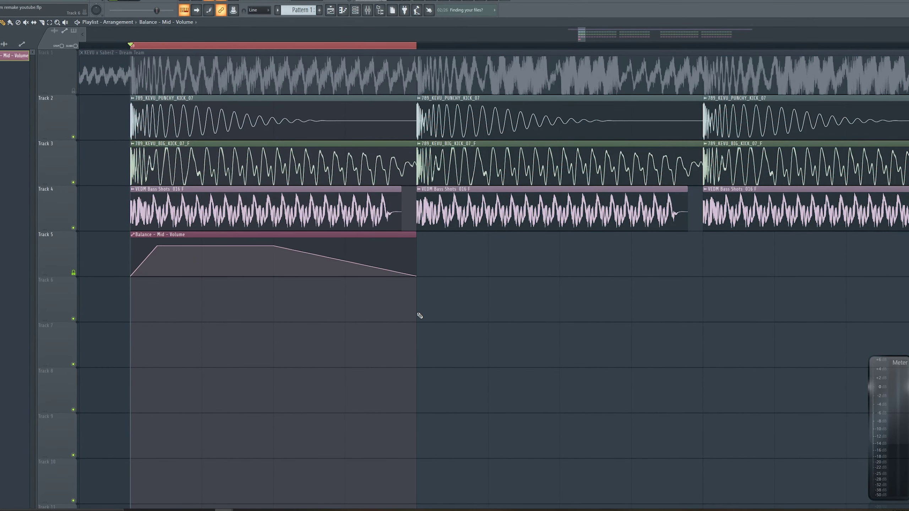
{"action": "key", "text": "space"}
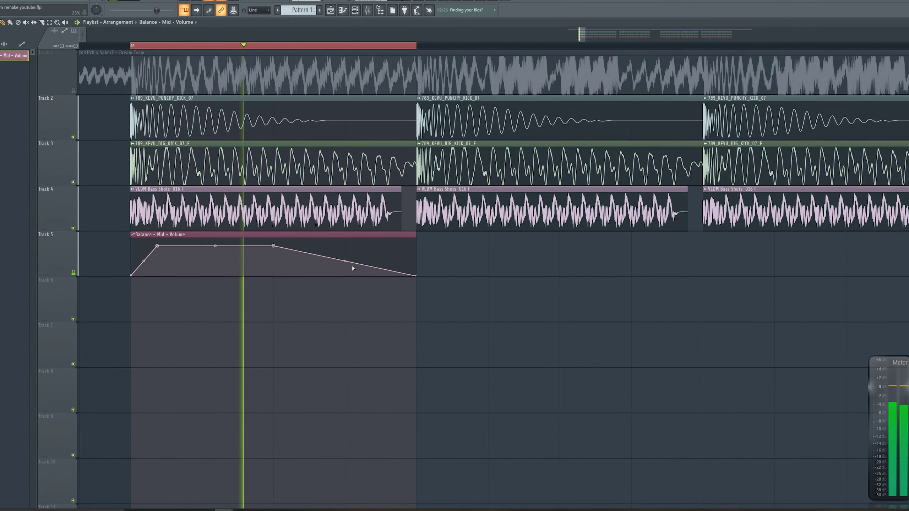
{"action": "left_click_drag", "start_coordinate": [345, 261], "coordinate": [345, 257]}
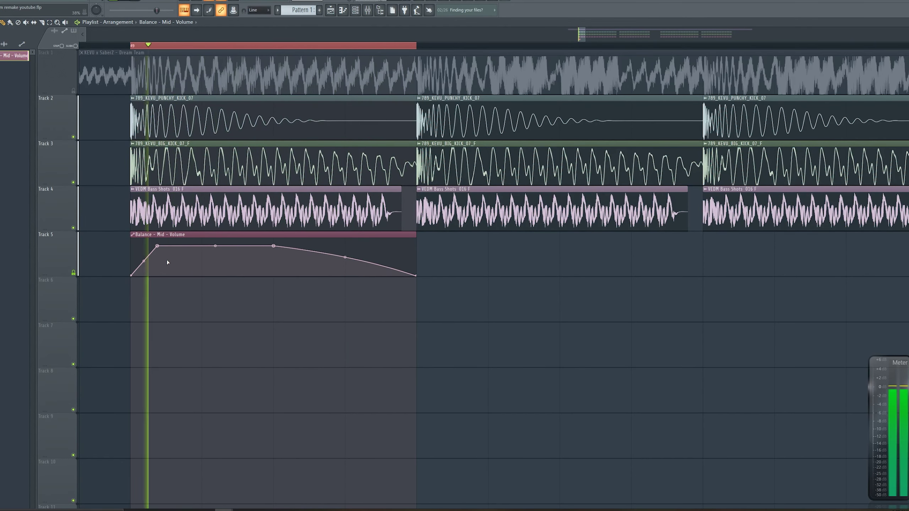
Curve the fade-in of the Mid volume automation and repeat the clip back to back through the end of the drop.
{"action": "left_click_drag", "start_coordinate": [144, 261], "coordinate": [144, 271]}
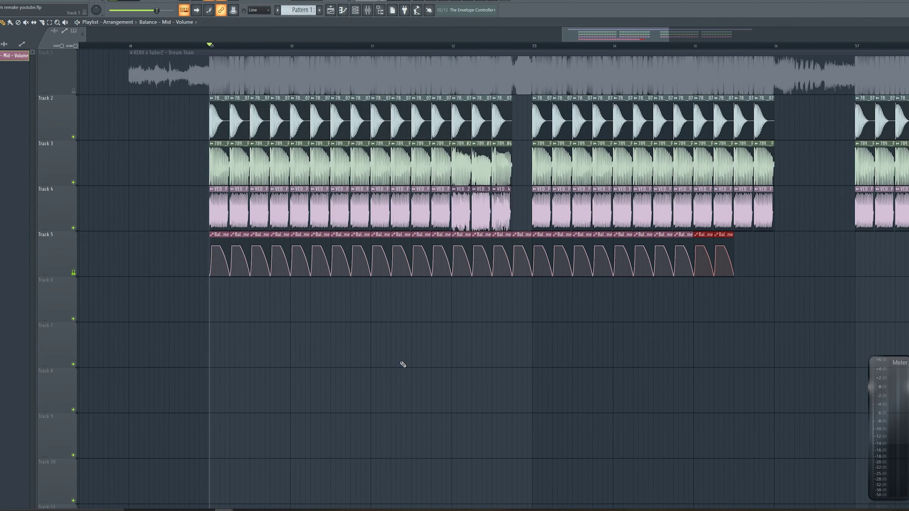
{"action": "scroll", "coordinate": [402, 365], "scroll_direction": "down", "scroll_amount": 2}
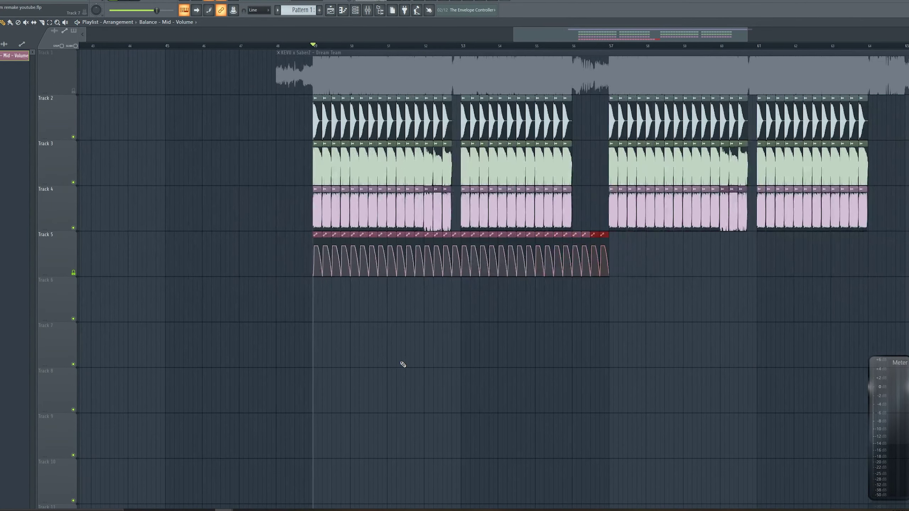
{"action": "key", "text": "ctrl+b"}
{"action": "key", "text": "ctrl+b"}
{"action": "key", "text": "ctrl+b"}
{"action": "key", "text": "ctrl+b"}
{"action": "key", "text": "ctrl+b"}
{"action": "key", "text": "ctrl+b"}
{"action": "key", "text": "ctrl+b"}
{"action": "key", "text": "ctrl+b"}
{"action": "key", "text": "ctrl+b"}
{"action": "key", "text": "ctrl+b"}
{"action": "key", "text": "ctrl+b"}
{"action": "key", "text": "ctrl+b"}
{"action": "key", "text": "ctrl+b"}
{"action": "key", "text": "ctrl+b"}
{"action": "key", "text": "ctrl+b"}
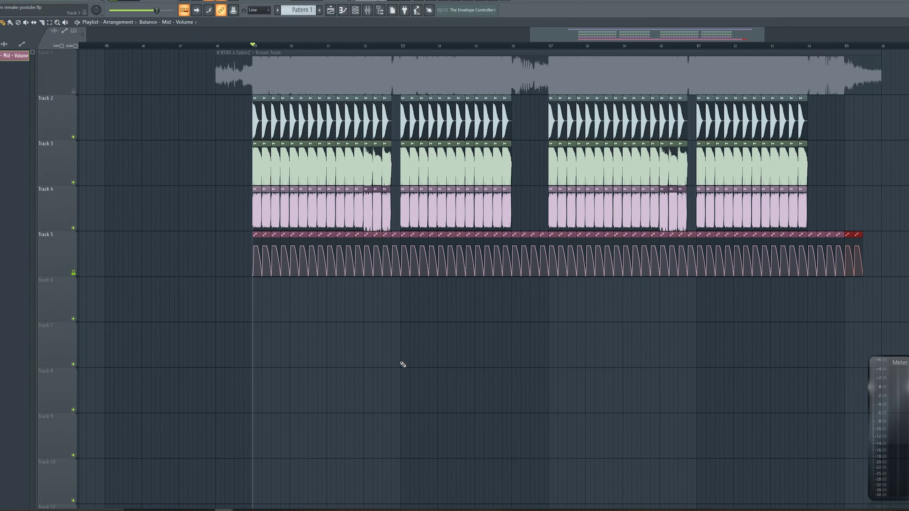
Play back the drop with the repeated Mid volume automation.
{"action": "key", "text": "space"}
{"action": "scroll", "coordinate": [358, 335], "scroll_direction": "up", "scroll_amount": 4}
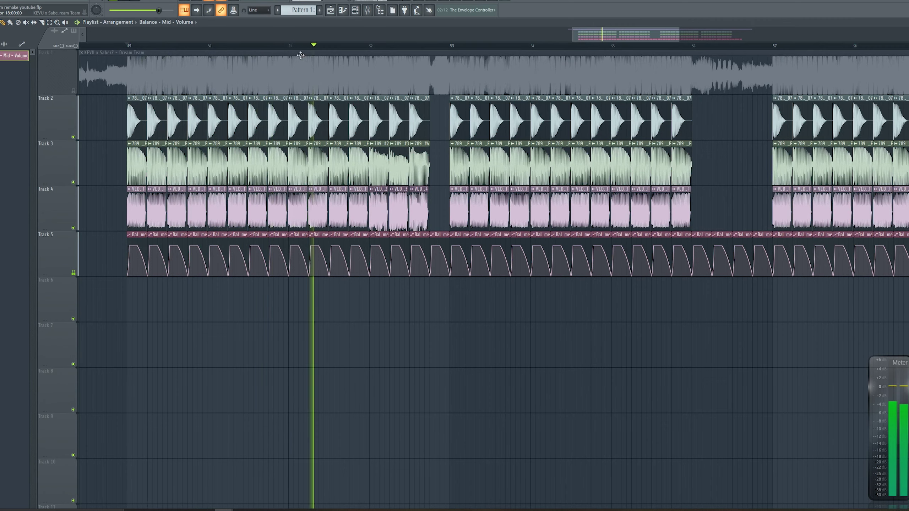
{"action": "key", "text": "space"}
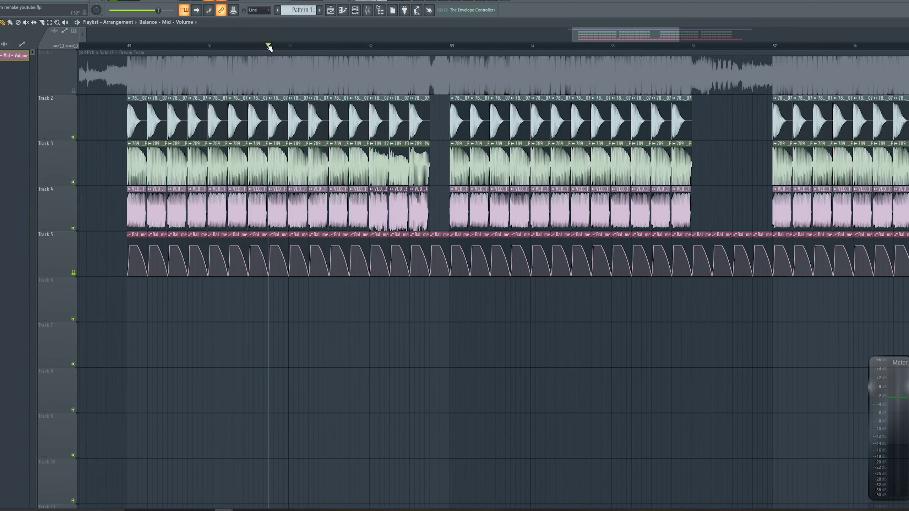
Set the F big kick's time-stretching mode to Stretch and create a channel pitch automation clip spanning the kick before bar 51.
{"action": "left_click_drag", "start_coordinate": [269, 48], "coordinate": [290, 49]}
{"action": "left_click", "coordinate": [271, 48]}
{"action": "scroll", "coordinate": [282, 179], "scroll_direction": "up", "scroll_amount": 4}
{"action": "left_click", "coordinate": [471, 396]}
{"action": "right_click", "coordinate": [473, 389]}
{"action": "scroll", "coordinate": [279, 165], "scroll_direction": "up", "scroll_amount": 3}
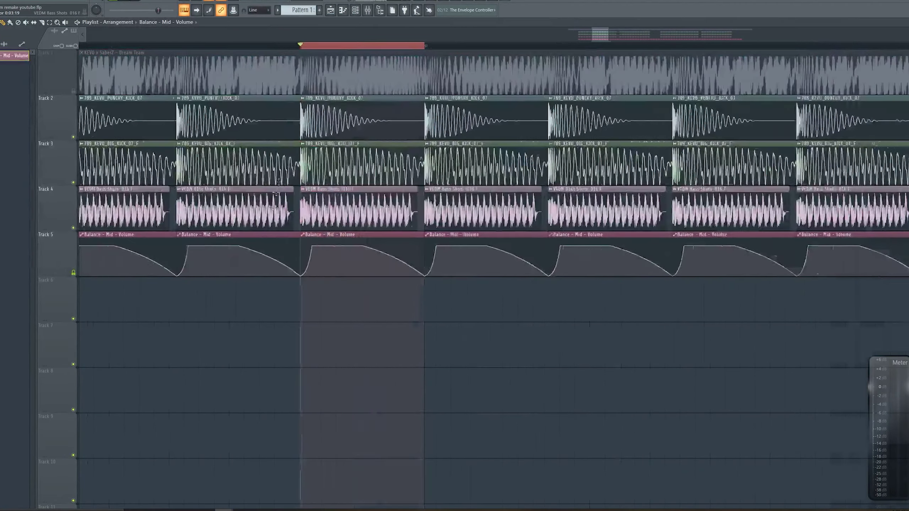
{"action": "double_click", "coordinate": [229, 154]}
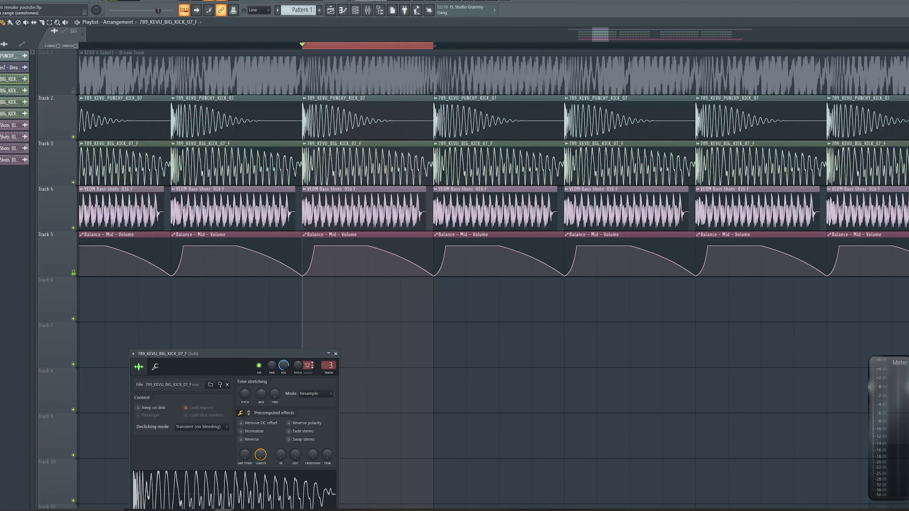
{"action": "left_click", "coordinate": [314, 397]}
{"action": "left_click", "coordinate": [311, 413]}
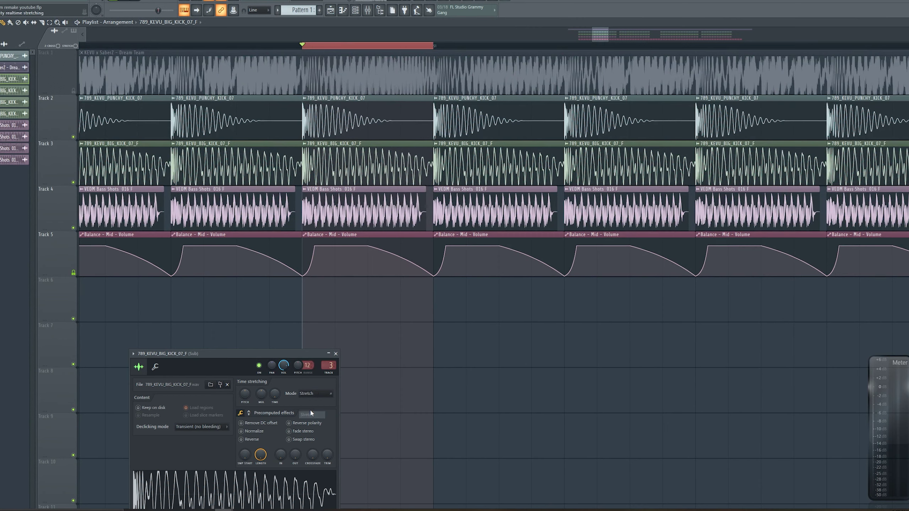
{"action": "right_click", "coordinate": [297, 366]}
{"action": "left_click", "coordinate": [322, 425]}
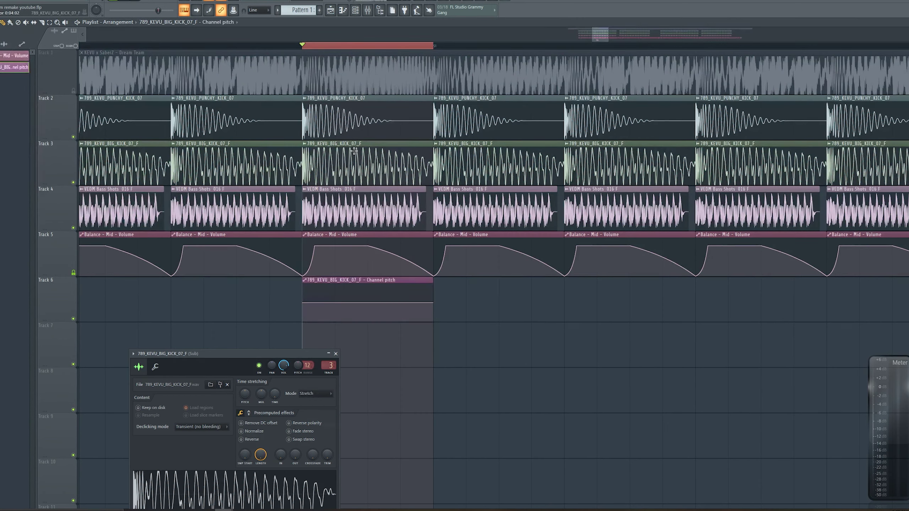
Shape the big kick's pitch automation to hold at 50% for three quarters of the clip and rise to its end, and play it.
{"action": "right_click", "coordinate": [303, 305]}
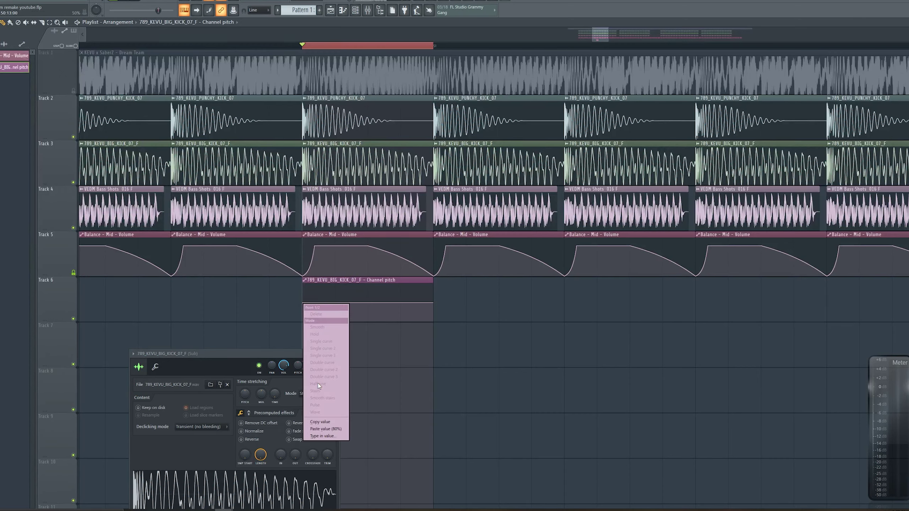
{"action": "left_click", "coordinate": [320, 423]}
{"action": "right_click", "coordinate": [401, 304]}
{"action": "right_click", "coordinate": [401, 304]}
{"action": "left_click", "coordinate": [414, 431]}
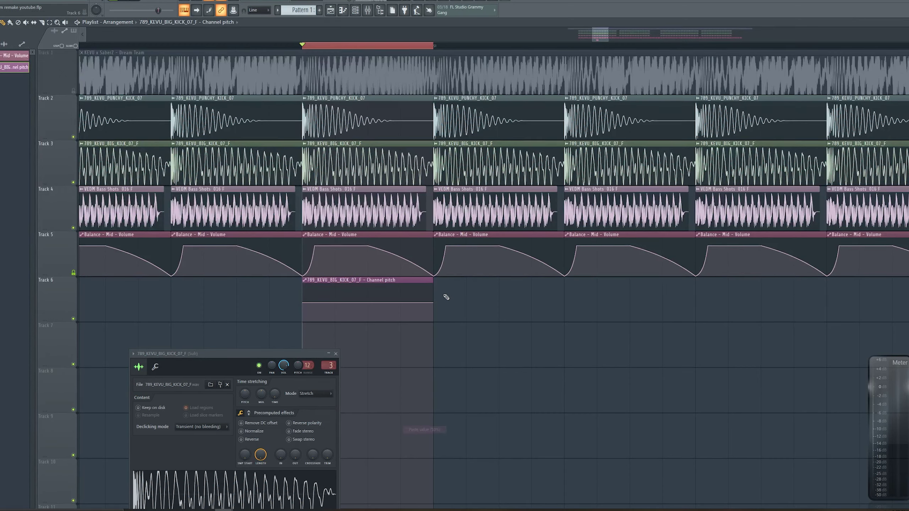
{"action": "key", "text": "space"}
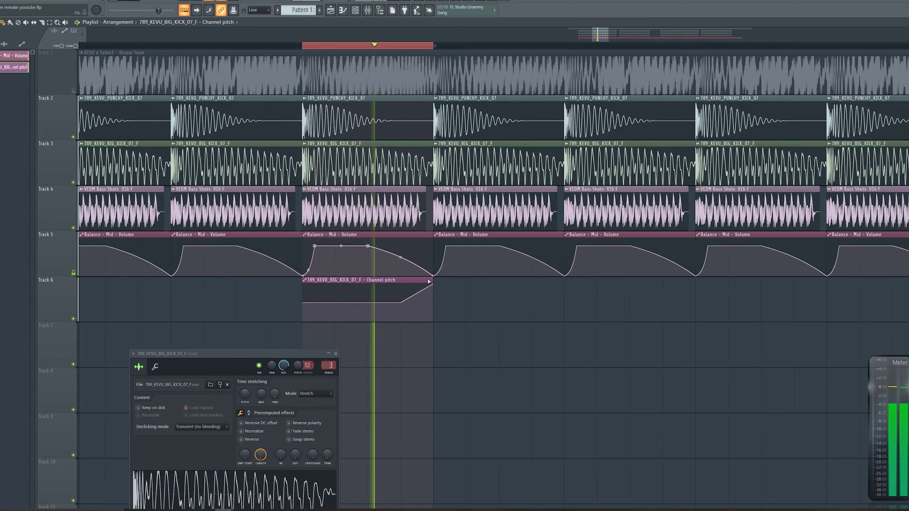
Mute the bass on Track 4 and move the start of the pitch rise to the clip's midpoint while looping the kick.
{"action": "left_click", "coordinate": [73, 228]}
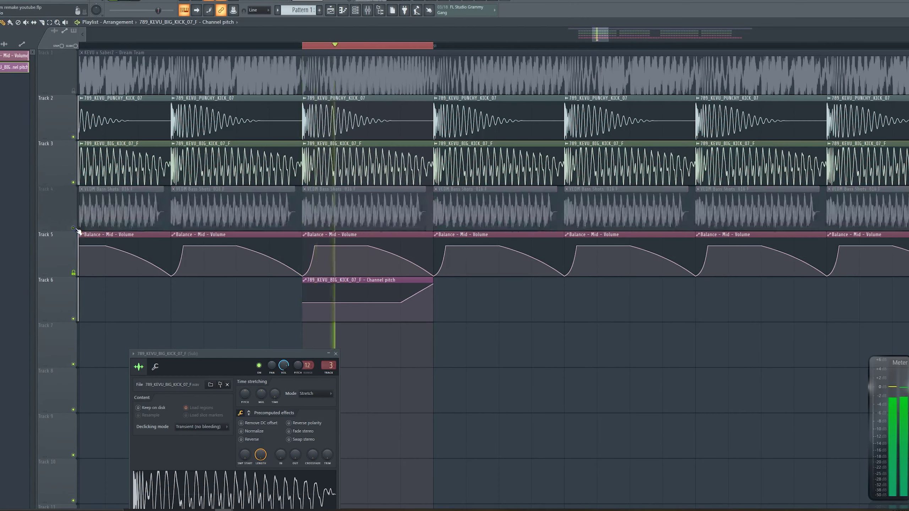
{"action": "right_click", "coordinate": [368, 306]}
{"action": "left_click", "coordinate": [392, 431]}
{"action": "right_click", "coordinate": [401, 303]}
{"action": "left_click", "coordinate": [411, 313]}
{"action": "key", "text": "space"}
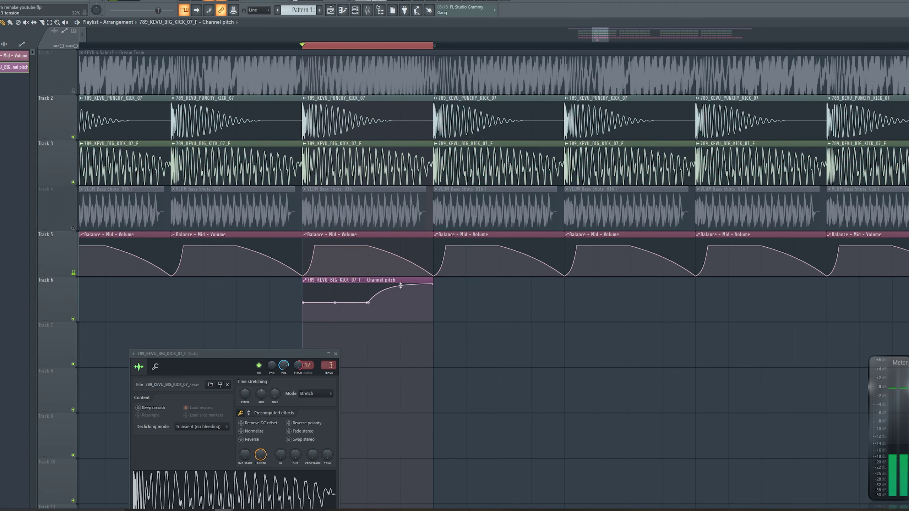
{"action": "key", "text": "space"}
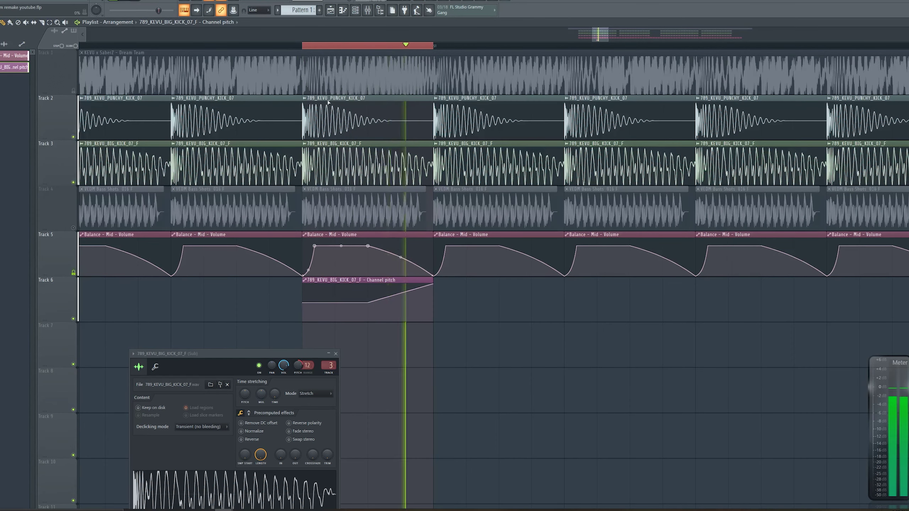
{"action": "key", "text": "space"}
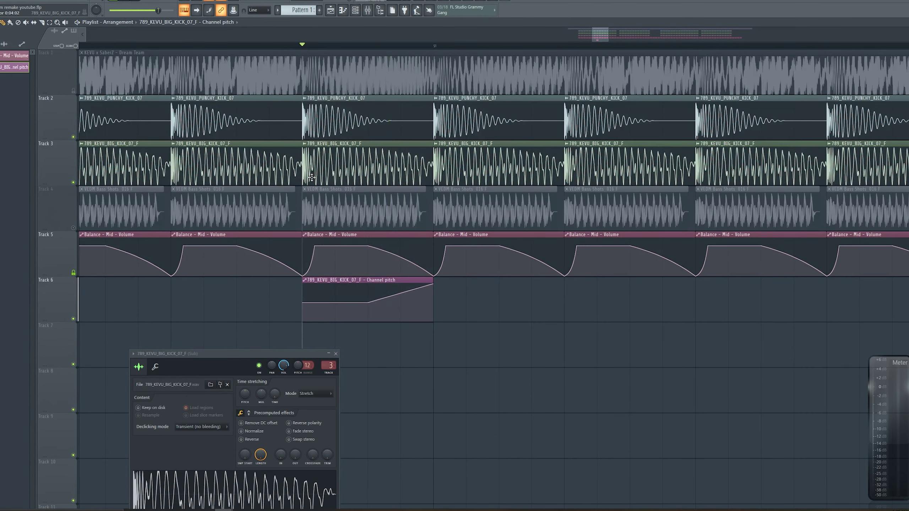
Unmute Track 4, set VEDM Bass Shots 016 F to Stretch mode and link its pitch to the big kick's pitch automation.
{"action": "left_click", "coordinate": [73, 228]}
{"action": "double_click", "coordinate": [173, 190]}
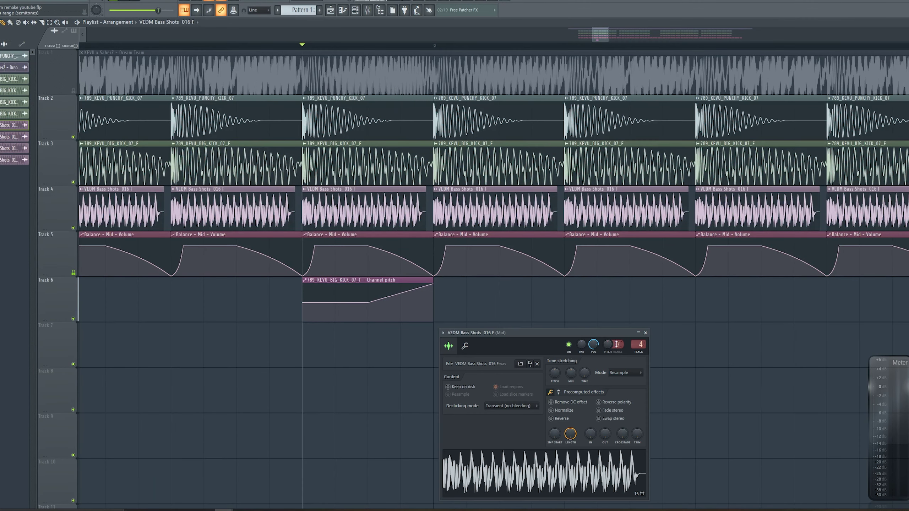
{"action": "left_click", "coordinate": [625, 373]}
{"action": "left_click", "coordinate": [622, 393]}
{"action": "right_click", "coordinate": [608, 346]}
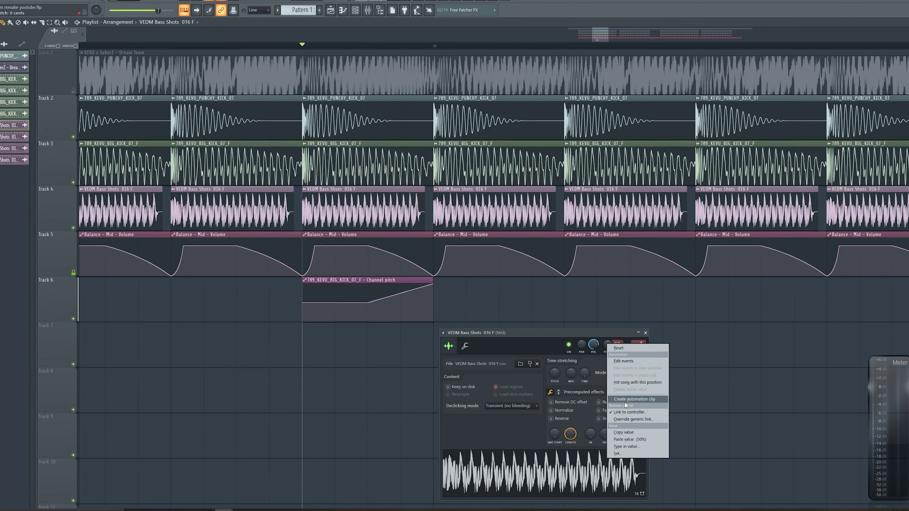
{"action": "left_click", "coordinate": [628, 412]}
{"action": "left_click", "coordinate": [439, 267]}
{"action": "left_click", "coordinate": [489, 323]}
{"action": "left_click", "coordinate": [646, 333]}
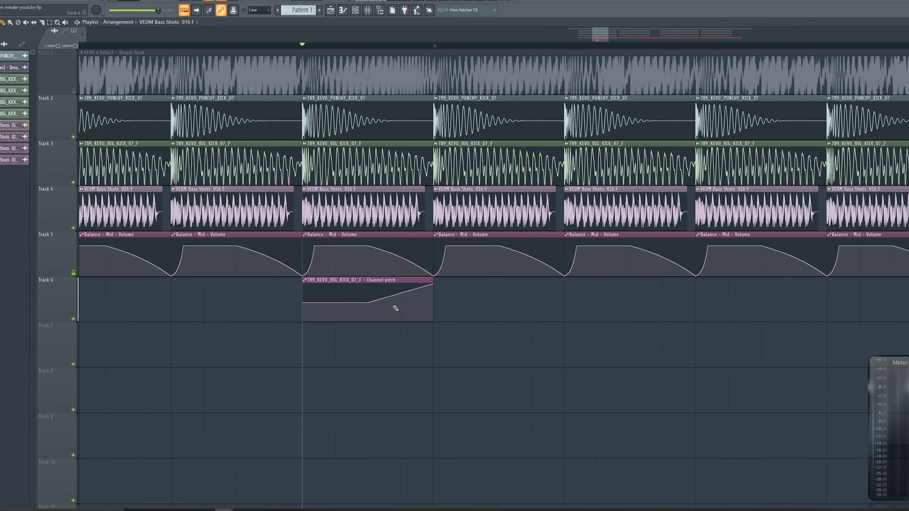
Play the drop, extend the pitch clip past bar 51 and add a point there returning the pitch to 50%.
{"action": "scroll", "coordinate": [309, 308], "scroll_direction": "down", "scroll_amount": 6}
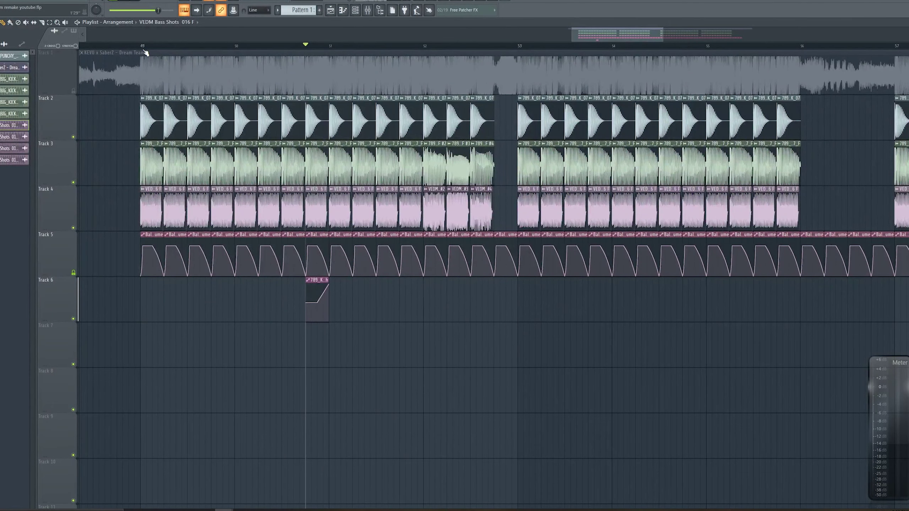
{"action": "key", "text": "space"}
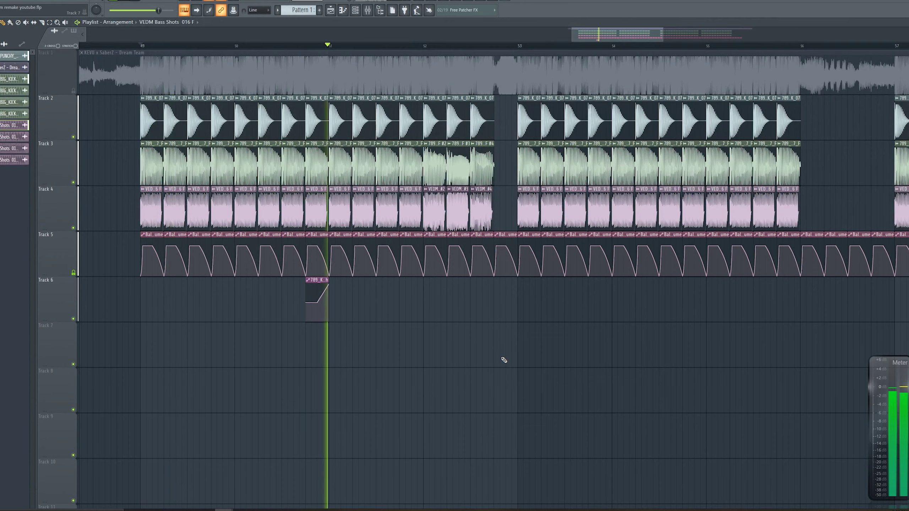
{"action": "key", "text": "space"}
{"action": "left_click_drag", "start_coordinate": [332, 279], "coordinate": [346, 280]}
{"action": "key", "text": "space"}
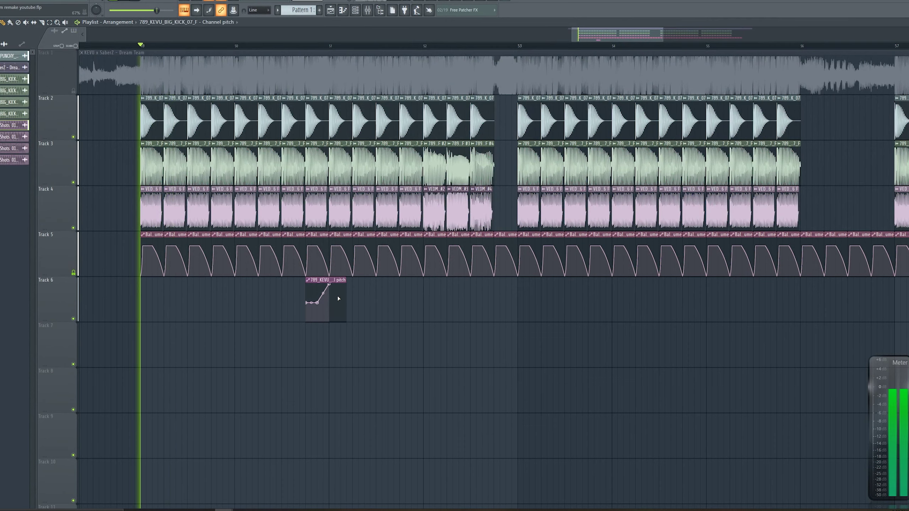
{"action": "right_click", "coordinate": [329, 304]}
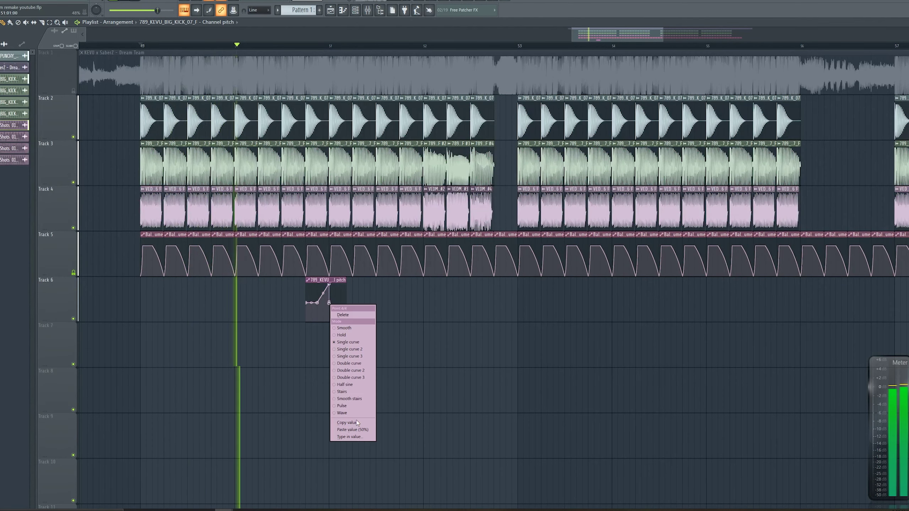
{"action": "left_click", "coordinate": [356, 431]}
{"action": "key", "text": "space"}
Place short flat pitch-reset clips at bars 49 and 52 and copy the Track 6 pitch clips to the section from bar 53.
{"action": "left_click", "coordinate": [207, 285]}
{"action": "left_click", "coordinate": [142, 284]}
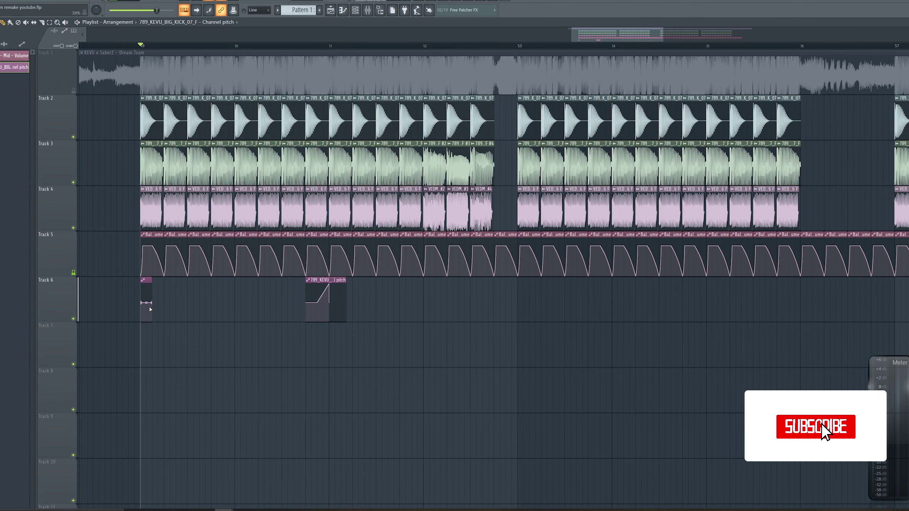
{"action": "key", "text": "space"}
{"action": "left_click", "coordinate": [428, 296]}
{"action": "left_click_drag", "start_coordinate": [492, 310], "coordinate": [102, 313]}
{"action": "left_click_drag", "start_coordinate": [146, 281], "coordinate": [528, 290]}
{"action": "left_click", "coordinate": [590, 407]}
{"action": "right_click", "coordinate": [590, 408]}
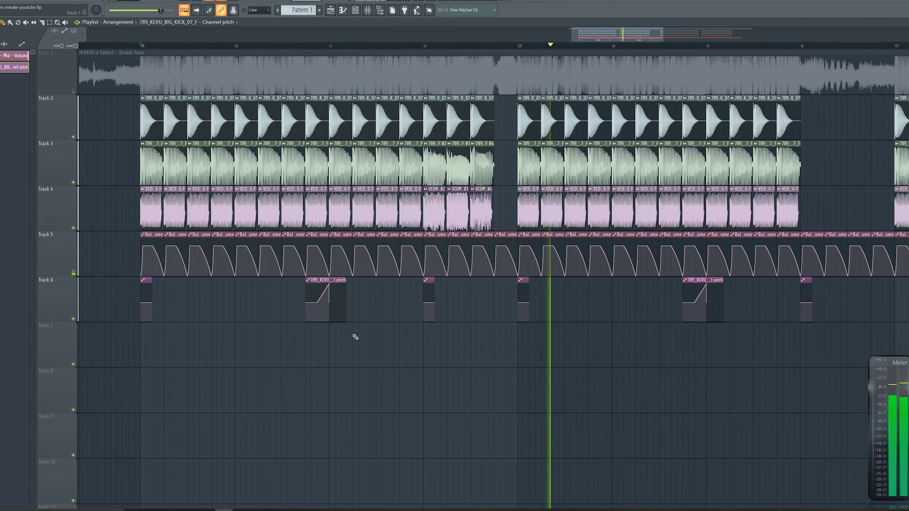
{"action": "scroll", "coordinate": [352, 335], "scroll_direction": "down", "scroll_amount": 4}
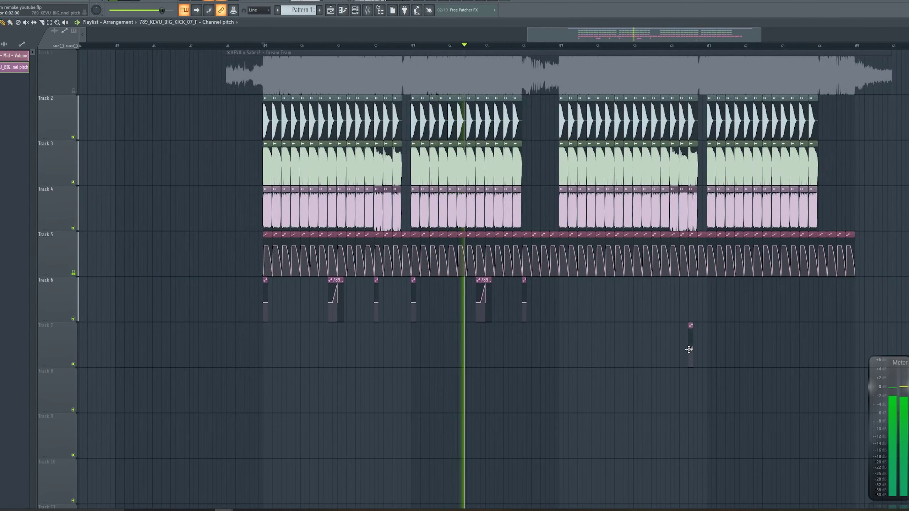
{"action": "right_click", "coordinate": [692, 345]}
{"action": "key", "text": "space"}
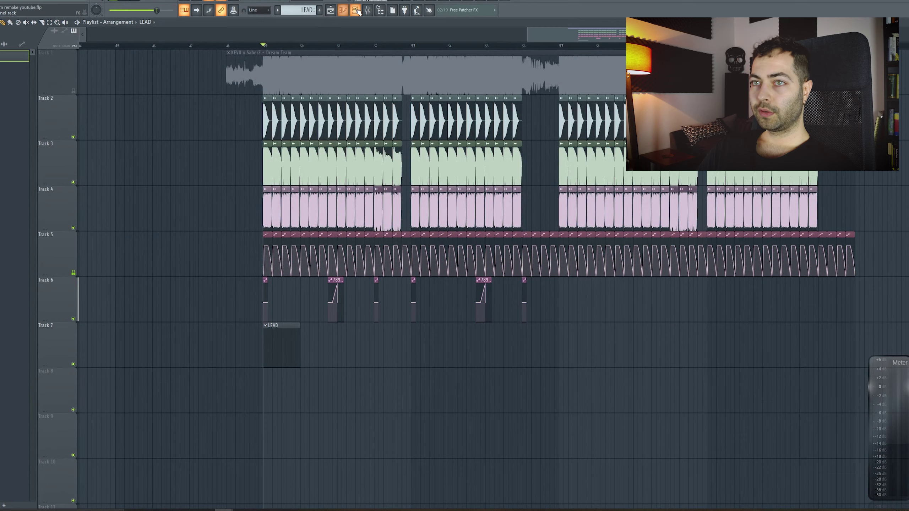
Insert a Sylenth1 instrument into the channel rack and move its window clear of the rack.
{"action": "left_click", "coordinate": [355, 10]}
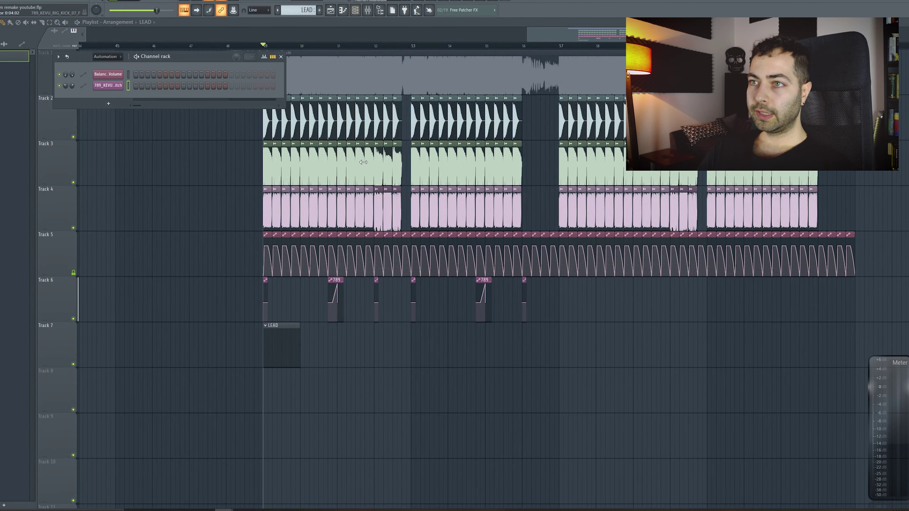
{"action": "right_click", "coordinate": [116, 78]}
{"action": "mouse_move", "coordinate": [157, 125]}
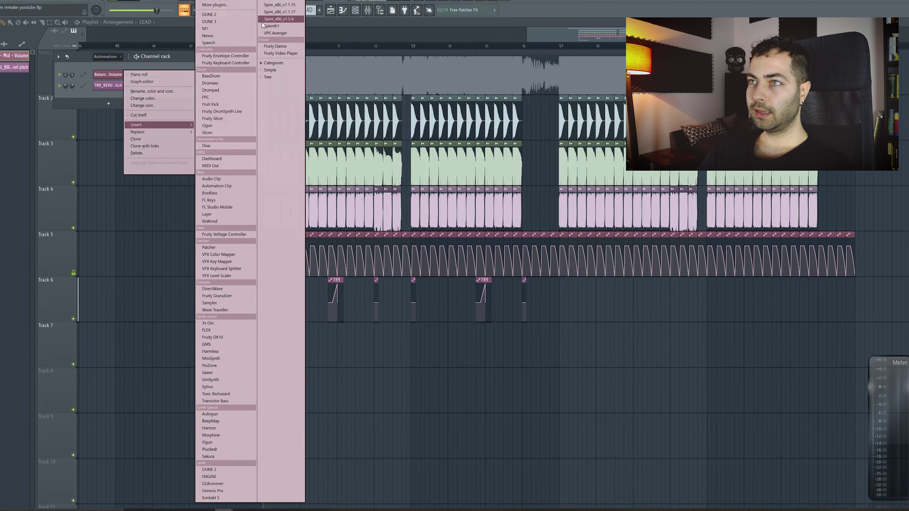
{"action": "left_click", "coordinate": [271, 26]}
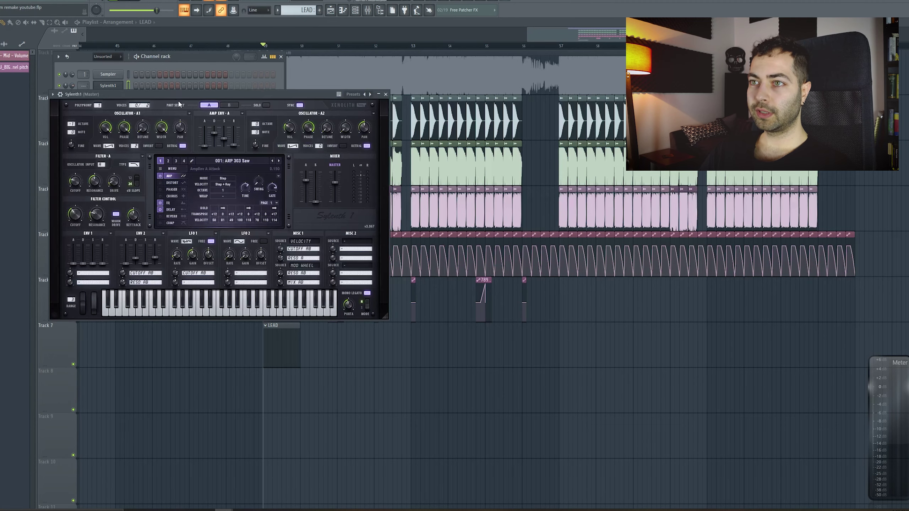
{"action": "left_click_drag", "start_coordinate": [176, 94], "coordinate": [357, 176]}
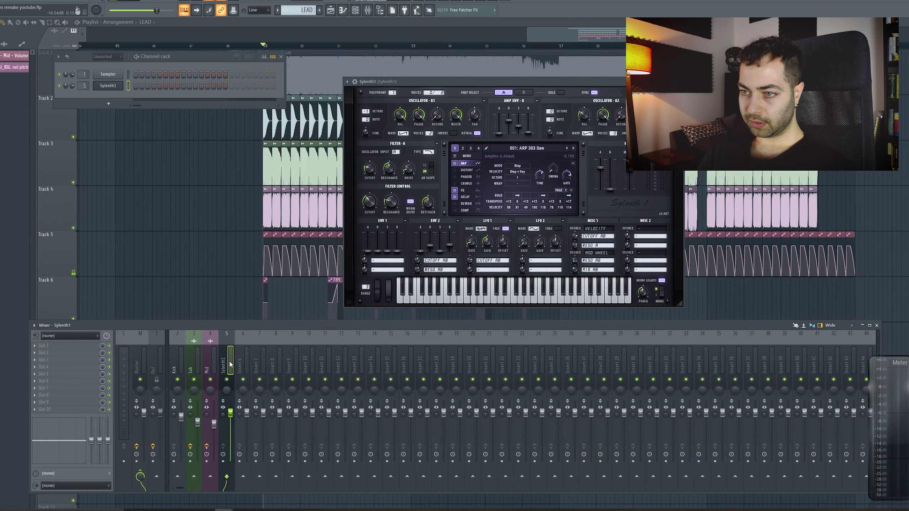
Rename the Sylenth1 mixer track LD 1 and move it two places along to insert 7.
{"action": "key", "text": "F2"}
{"action": "type", "text": "LD 2"}
{"action": "key", "text": "Escape"}
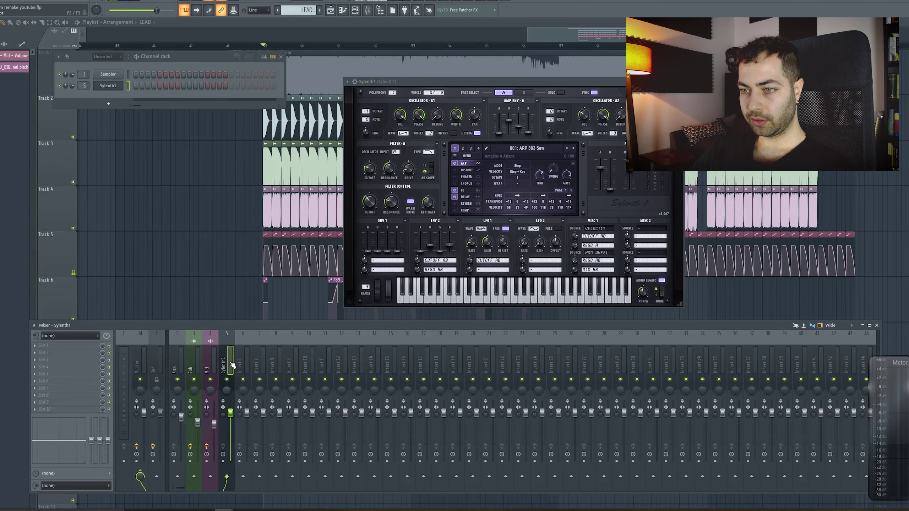
{"action": "key", "text": "alt+Right"}
{"action": "key", "text": "alt+Right"}
Name mixer insert 6 LD GRP and route LD 1 only to that track.
{"action": "key", "text": "Left"}
{"action": "key", "text": "F2"}
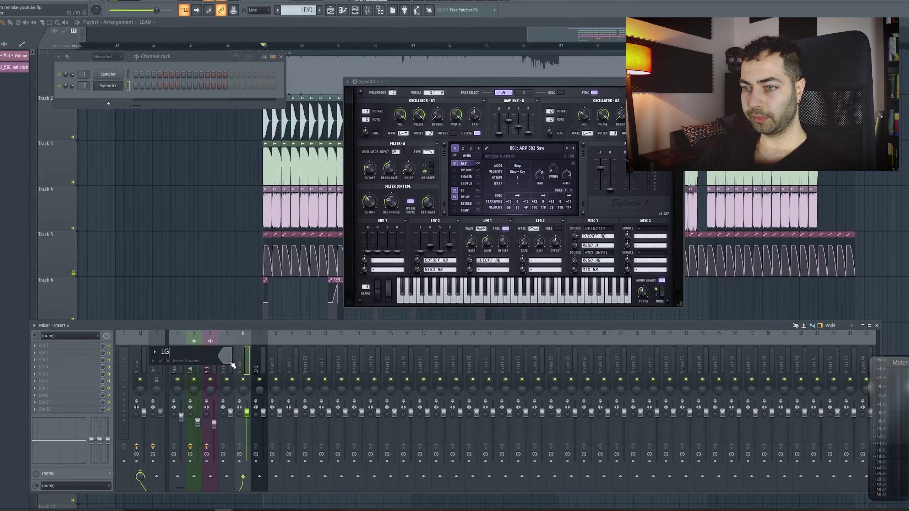
{"action": "key", "text": "Return"}
{"action": "key", "text": "Right"}
{"action": "right_click", "coordinate": [243, 477]}
{"action": "left_click", "coordinate": [247, 483]}
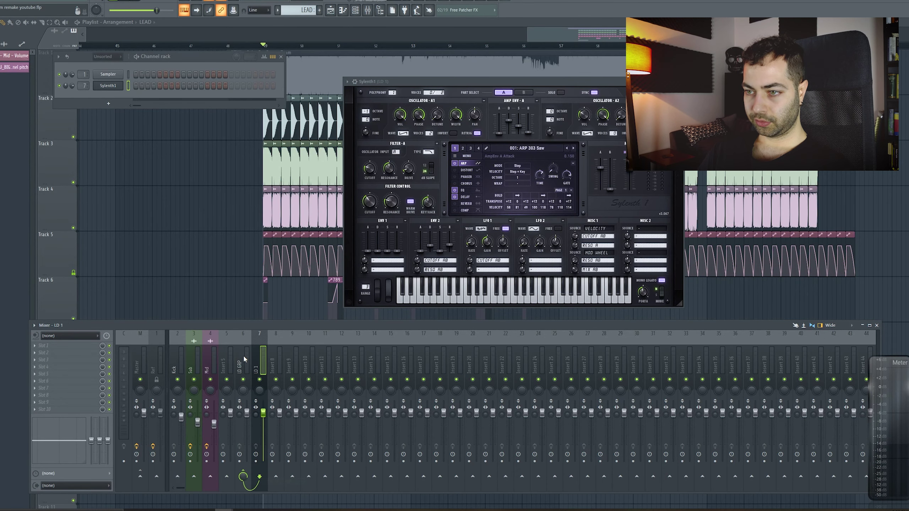
Add a separator to the mixer at the LD GRP track.
{"action": "right_click", "coordinate": [244, 358]}
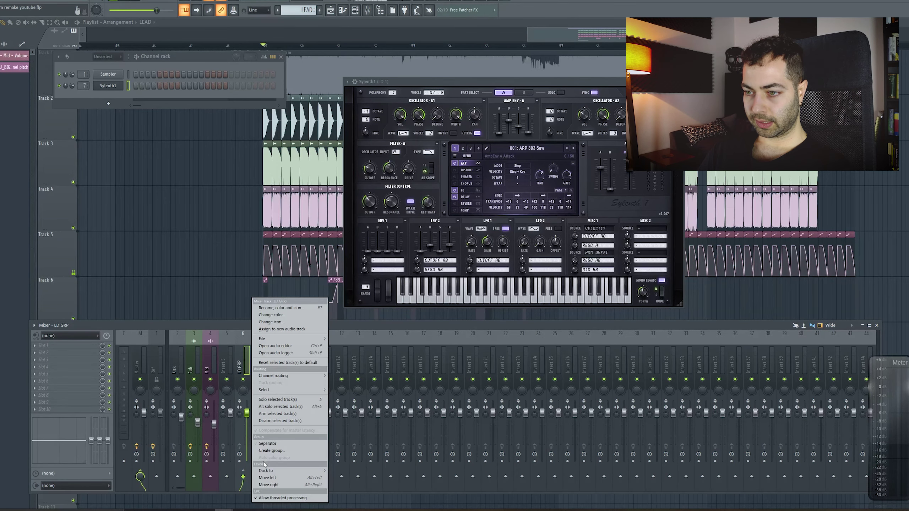
{"action": "left_click", "coordinate": [273, 444]}
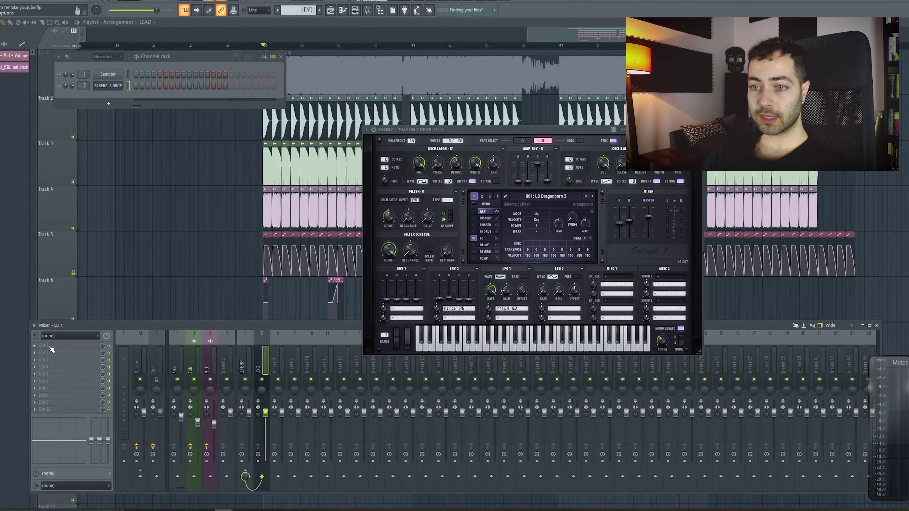
Insert CamelCrusher on LD 1, then lower its master volume and the LD 1 fader slightly.
{"action": "left_click", "coordinate": [51, 349]}
{"action": "left_click", "coordinate": [152, 298]}
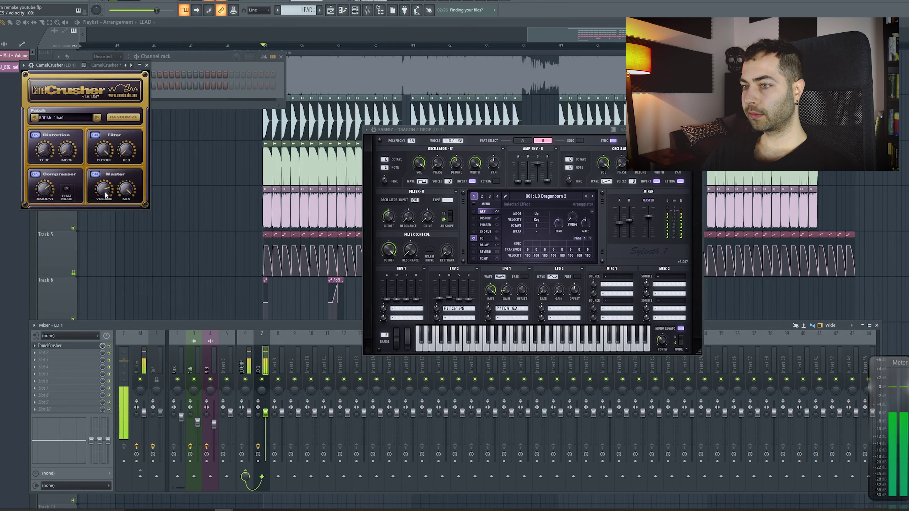
{"action": "left_click_drag", "start_coordinate": [106, 192], "coordinate": [106, 196]}
{"action": "left_click_drag", "start_coordinate": [265, 421], "coordinate": [265, 424]}
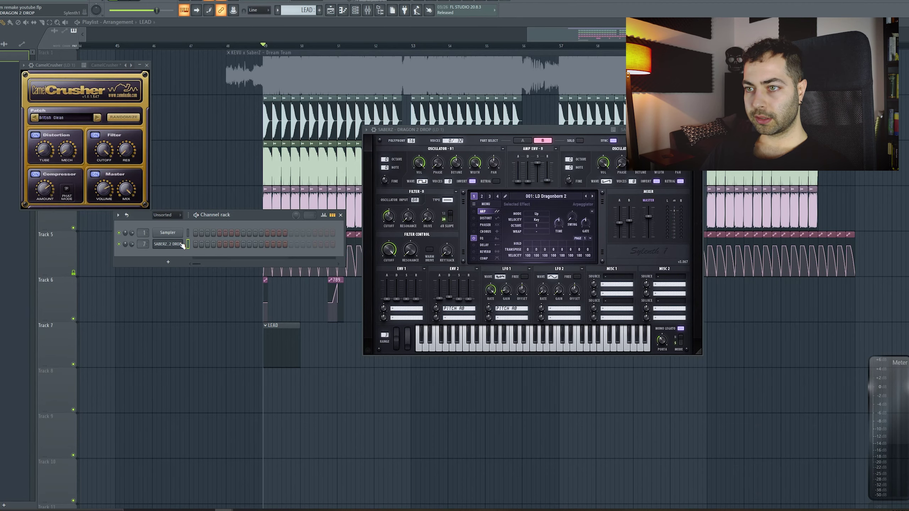
Load the prepared lead melody into the piano roll of the SABERZ Dragon 2 lead channel.
{"action": "right_click", "coordinate": [183, 245]}
{"action": "left_click", "coordinate": [193, 243]}
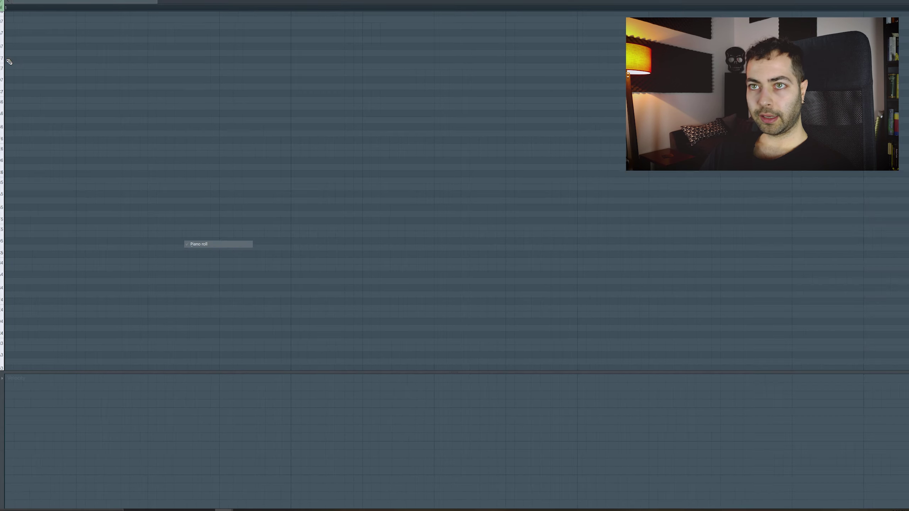
{"action": "left_click", "coordinate": [1, 1]}
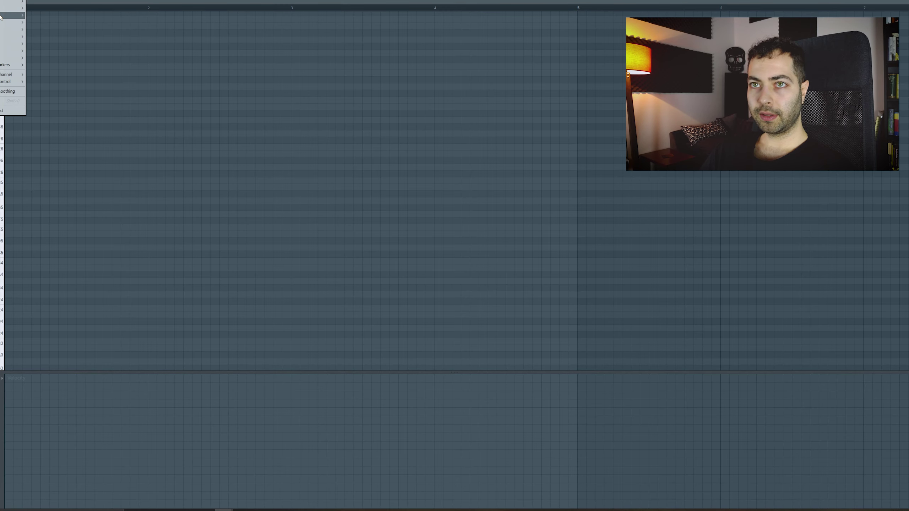
{"action": "mouse_move", "coordinate": [13, 2]}
{"action": "left_click", "coordinate": [71, 24]}
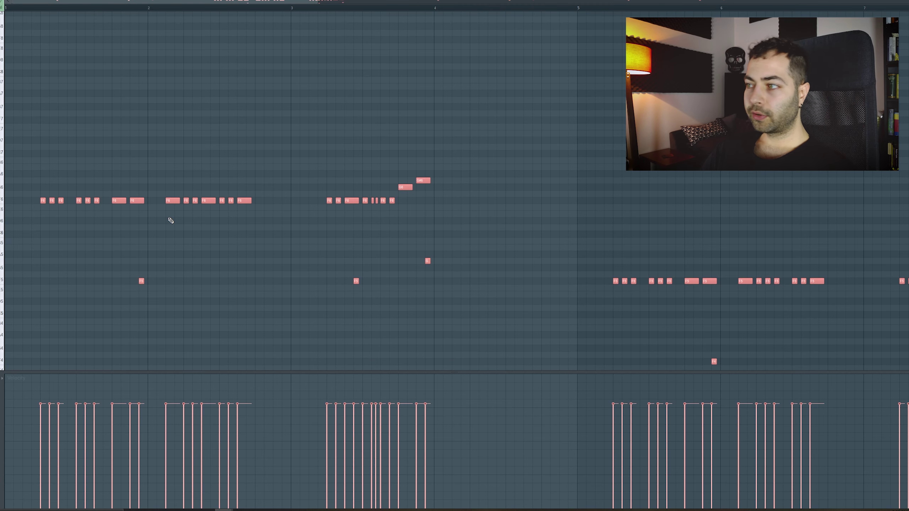
Review the lead notes in the piano roll while playing them with the drop, and close the piano roll.
{"action": "left_click_drag", "start_coordinate": [169, 219], "coordinate": [323, 201]}
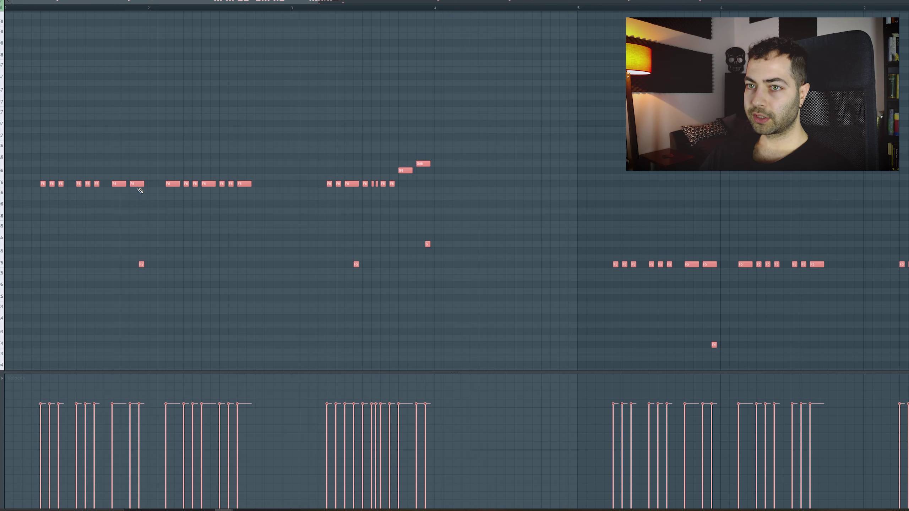
{"action": "left_click", "coordinate": [1, 1]}
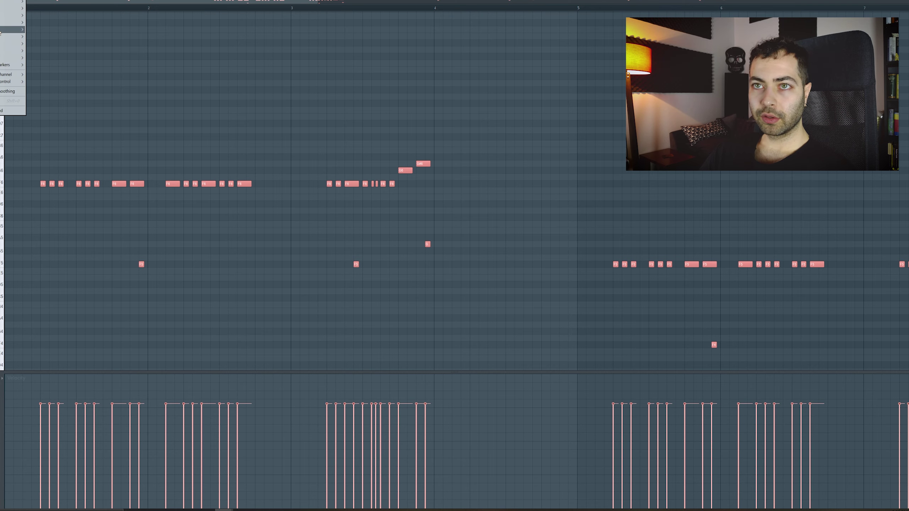
{"action": "left_click", "coordinate": [288, 79]}
{"action": "key", "text": "space"}
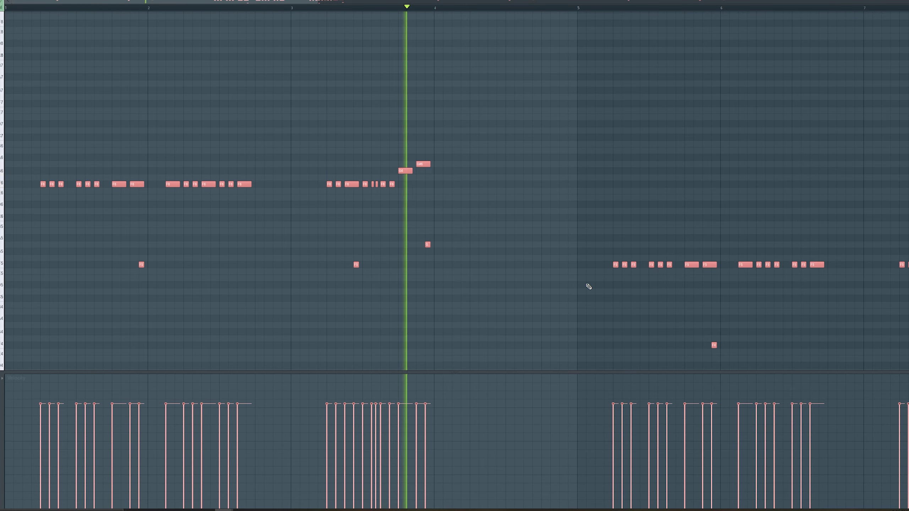
{"action": "left_click_drag", "start_coordinate": [587, 285], "coordinate": [392, 215]}
{"action": "key", "text": "F7"}
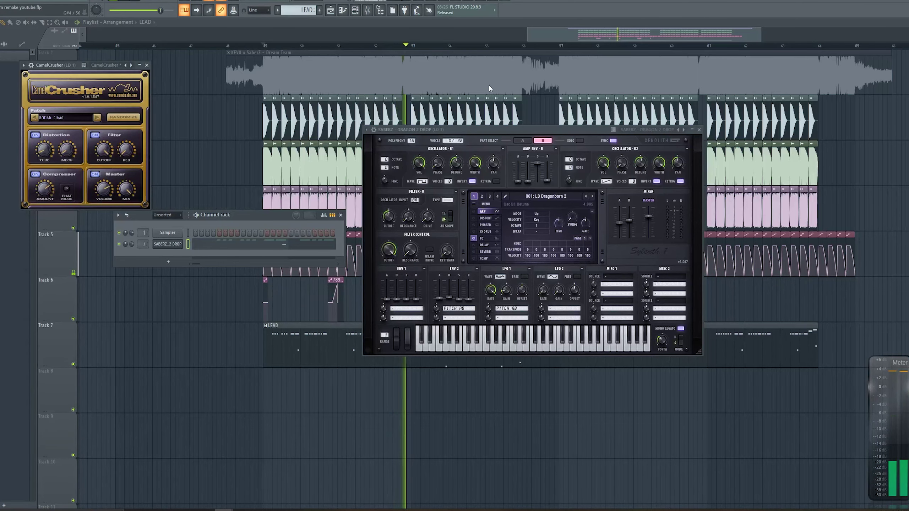
Insert Kickstart on LD GRP and lower that track's fader slightly while playing the drop.
{"action": "key", "text": "F9"}
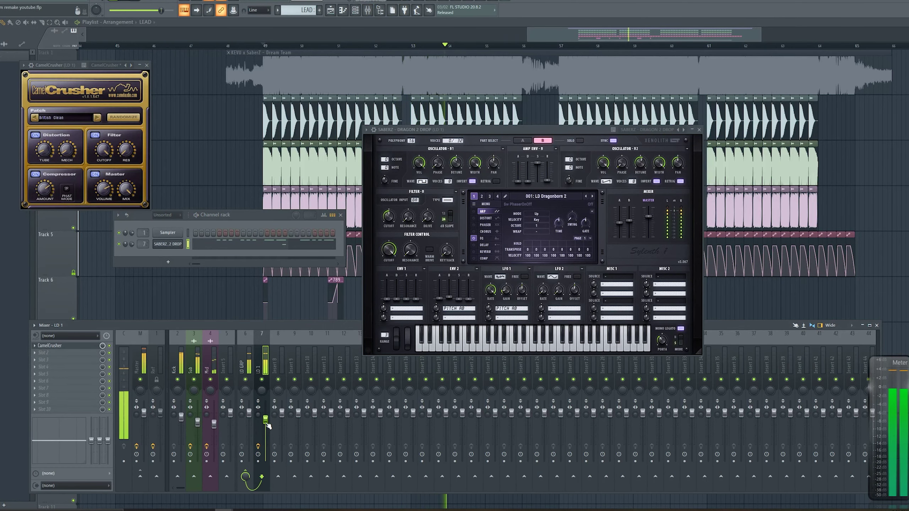
{"action": "left_click", "coordinate": [245, 371]}
{"action": "left_click", "coordinate": [50, 346]}
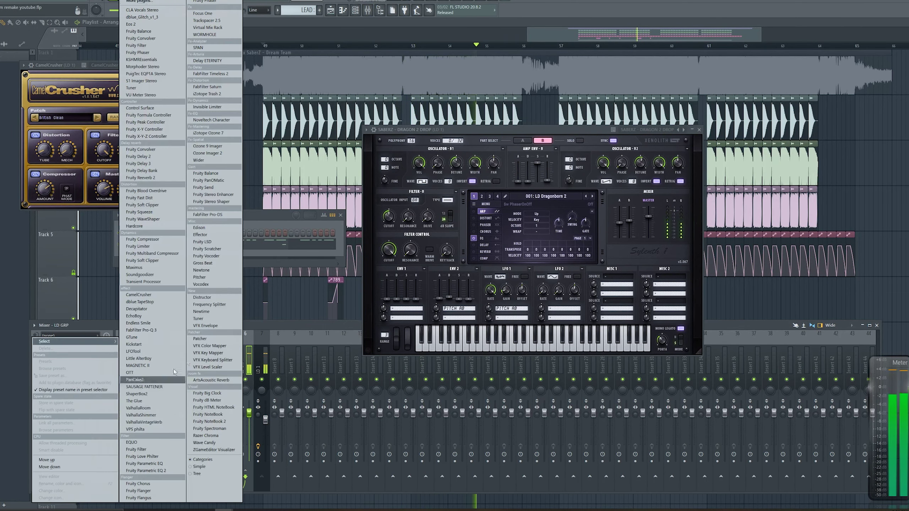
{"action": "left_click", "coordinate": [150, 344]}
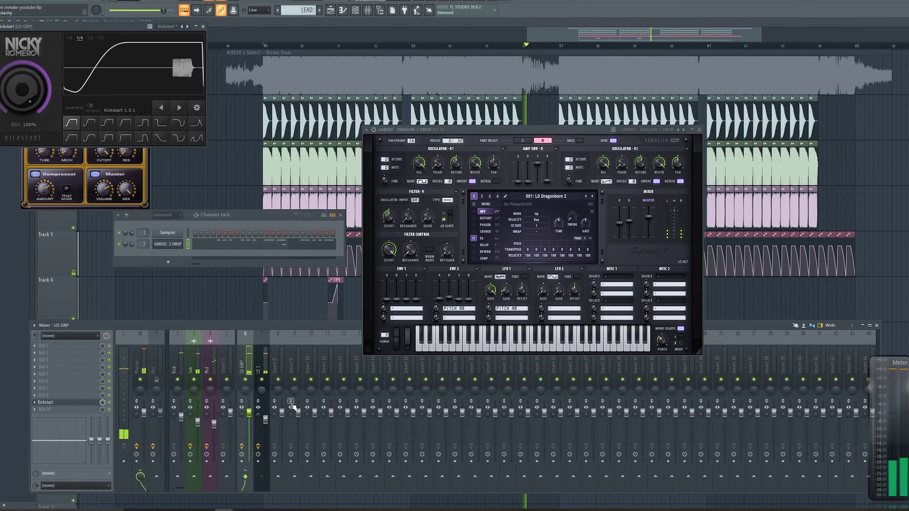
{"action": "key", "text": "space"}
{"action": "key", "text": "space"}
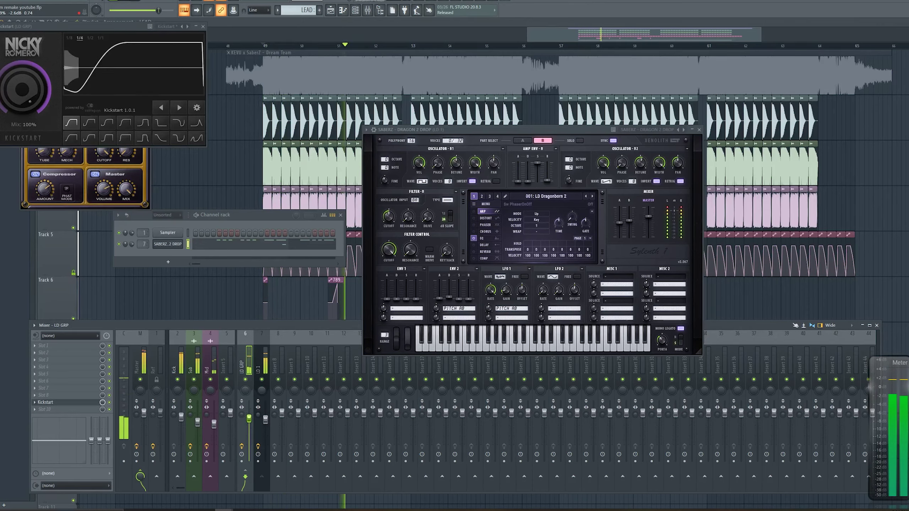
{"action": "left_click_drag", "start_coordinate": [249, 419], "coordinate": [249, 421]}
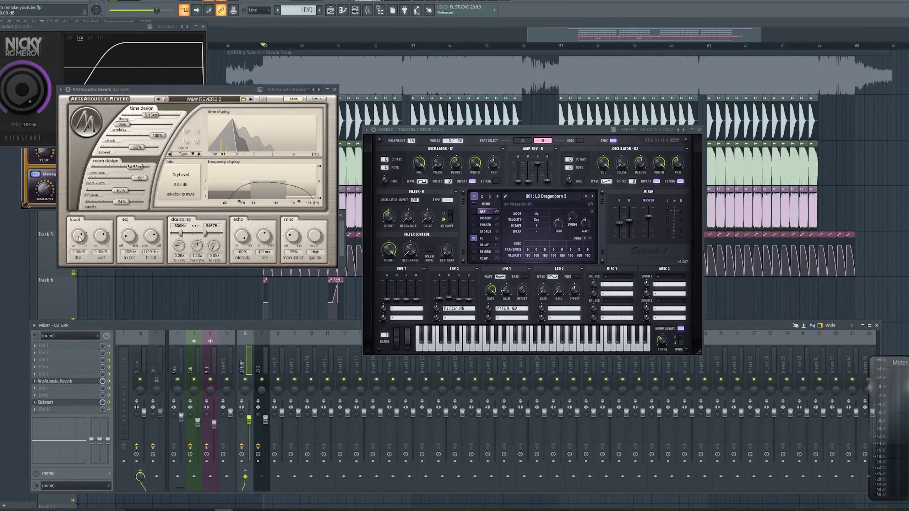
Lower the wet level of LD GRP's ArtsAcoustic Reverb, lengthen its predelay and set the decay to 5.405 s.
{"action": "right_click", "coordinate": [79, 238]}
{"action": "left_click", "coordinate": [125, 29]}
{"action": "left_click_drag", "start_coordinate": [178, 90], "coordinate": [188, 102]}
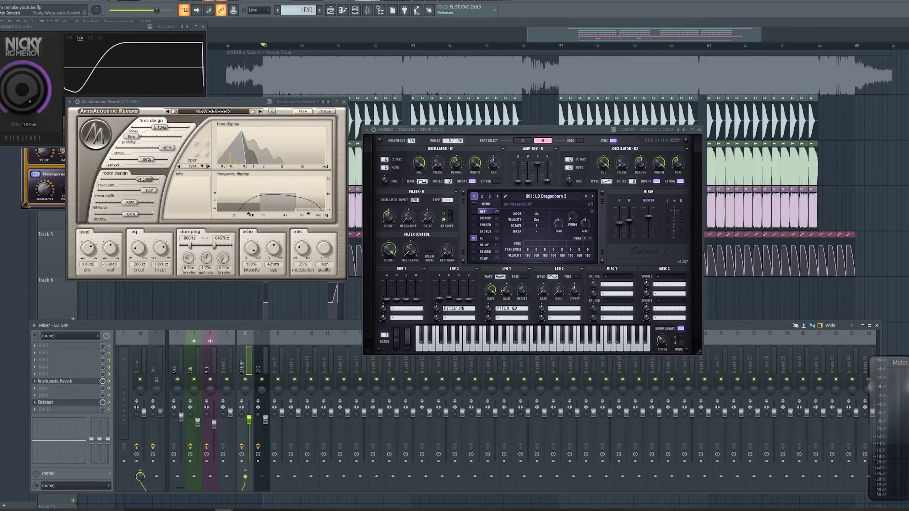
{"action": "key", "text": "space"}
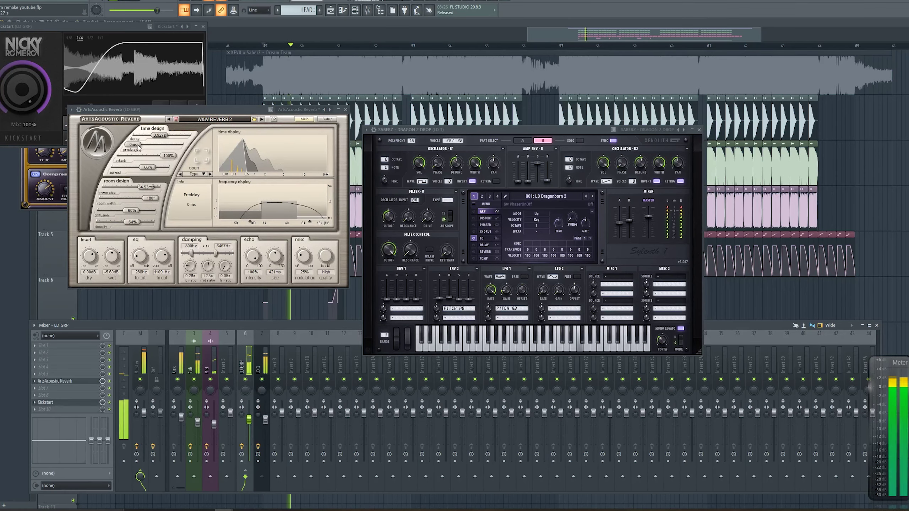
{"action": "left_click_drag", "start_coordinate": [138, 145], "coordinate": [155, 144]}
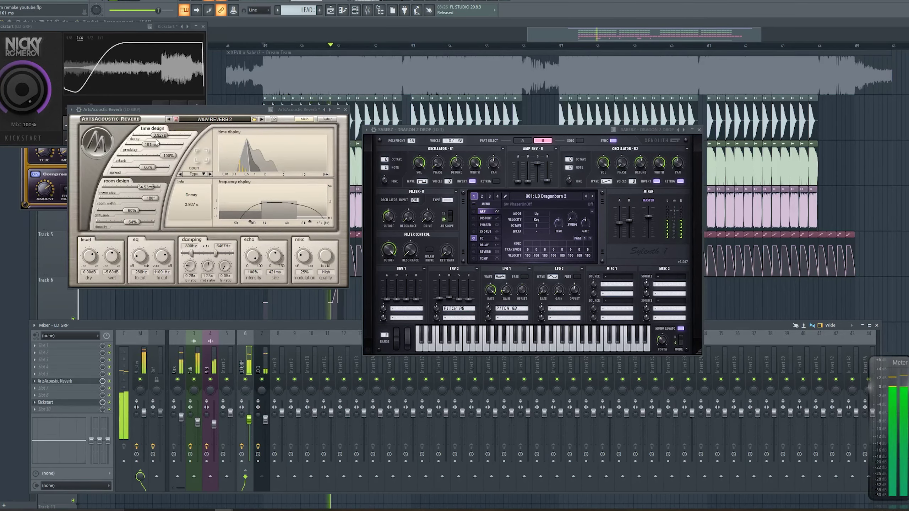
{"action": "left_click_drag", "start_coordinate": [160, 136], "coordinate": [162, 136]}
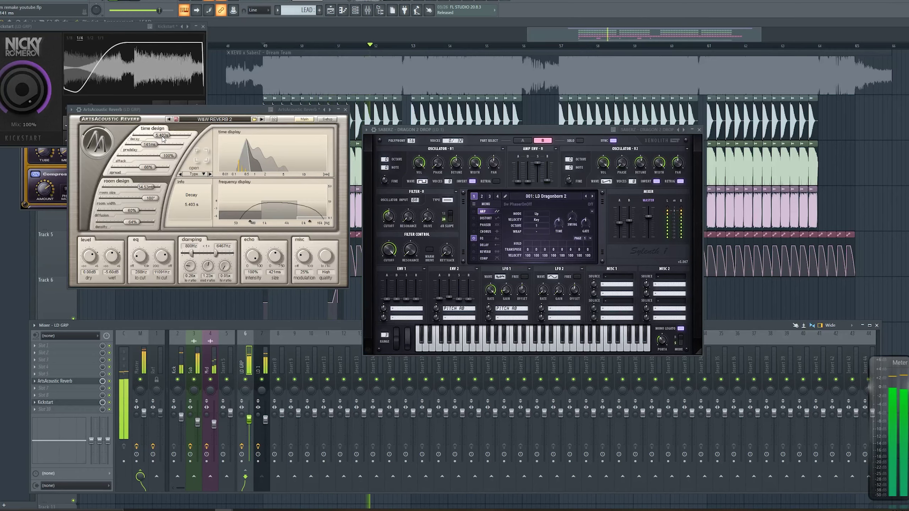
{"action": "left_click", "coordinate": [346, 110]}
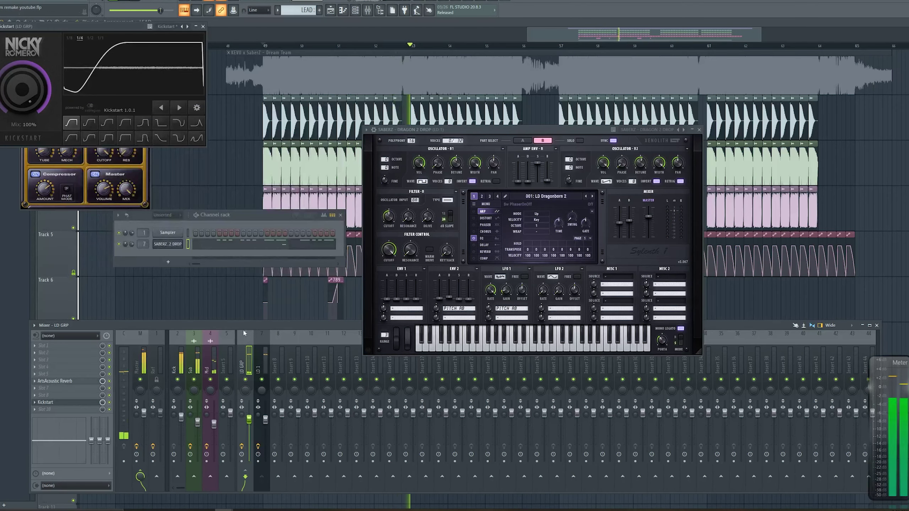
Clone the SABERZ Dragon 2 lead channel and load the LD Pulse Screamer (Drop) preset in the copy.
{"action": "left_click", "coordinate": [261, 343]}
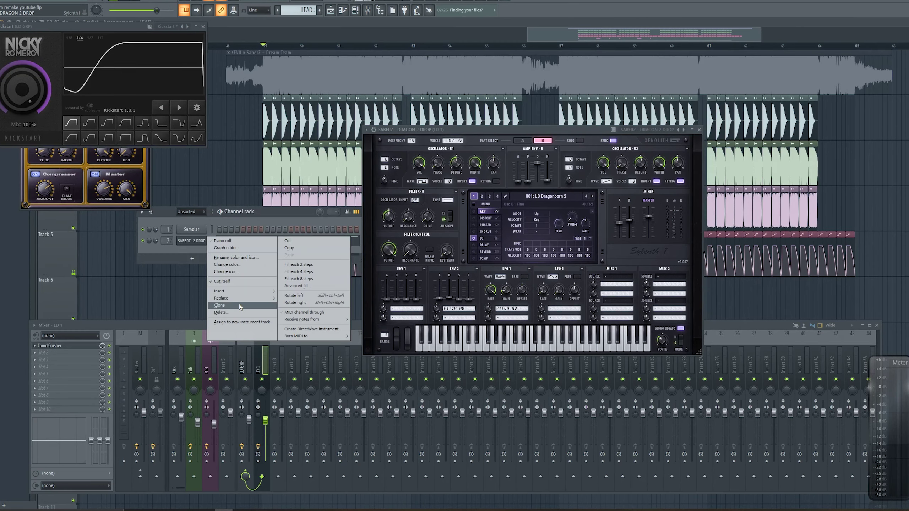
{"action": "left_click", "coordinate": [240, 306]}
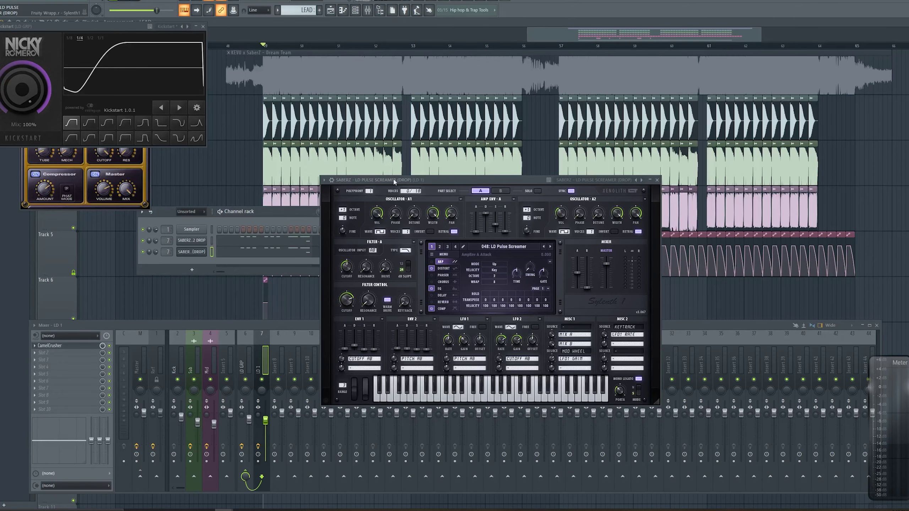
{"action": "left_click_drag", "start_coordinate": [394, 181], "coordinate": [425, 162]}
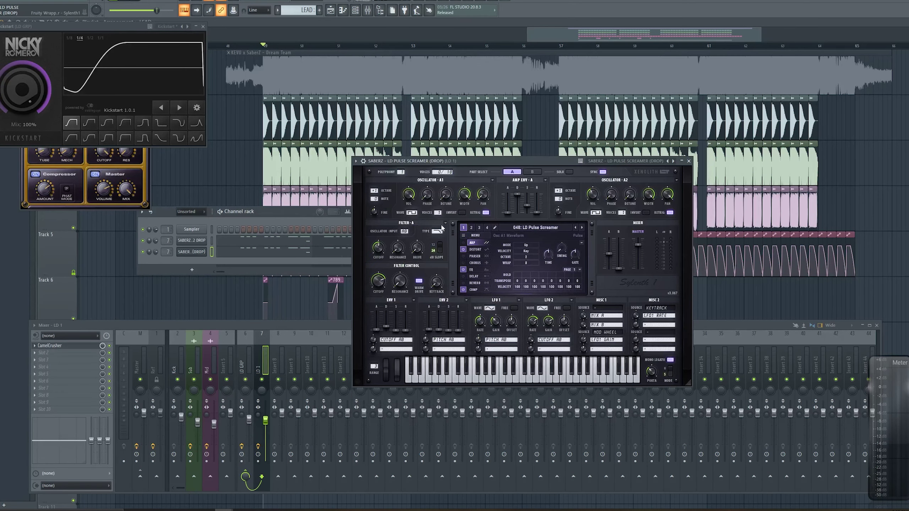
Assign the LD Pulse Screamer channel to mixer insert 8, routed into LD GRP, and name that track LD 2.
{"action": "scroll", "coordinate": [166, 253], "scroll_direction": "up", "scroll_amount": 1}
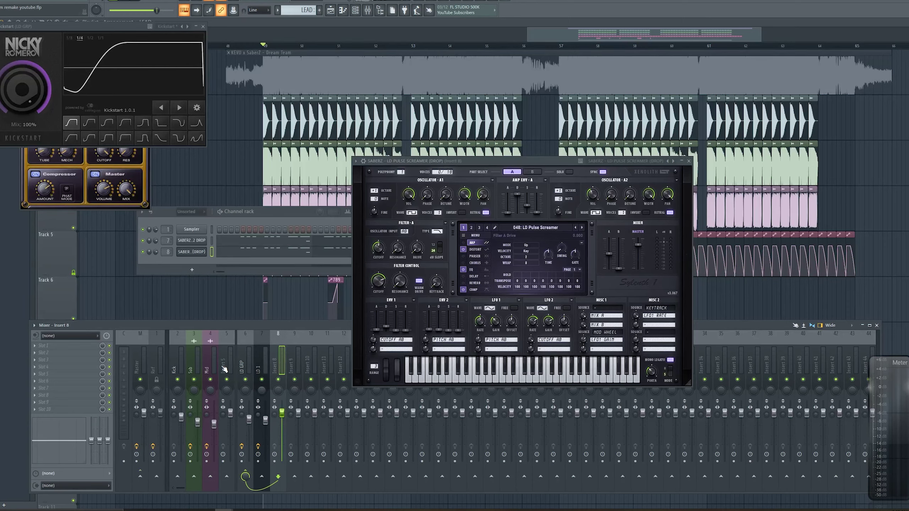
{"action": "key", "text": "F2"}
{"action": "type", "text": "LD 2"}
{"action": "key", "text": "Return"}
Balance the soloed lead layers during playback, setting LD 2's fader to about -2.3 dB and lowering LD 1's.
{"action": "key", "text": "space"}
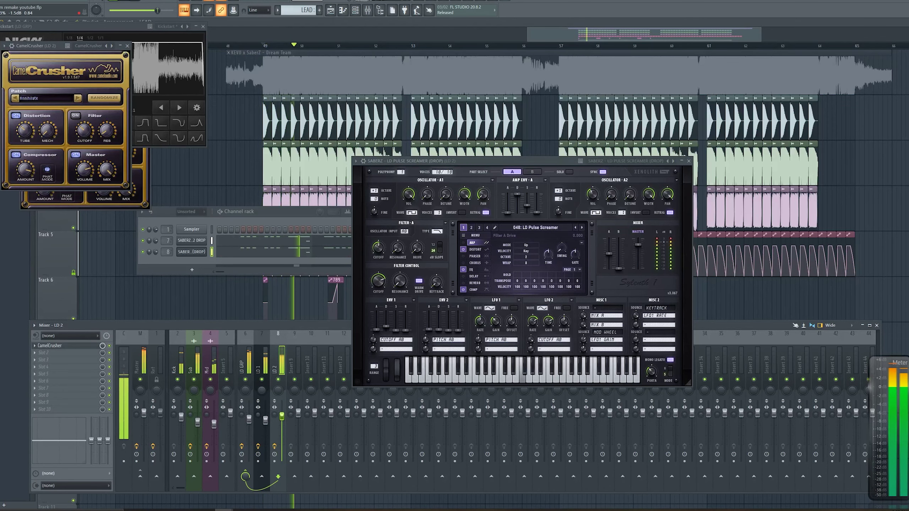
{"action": "right_click", "coordinate": [278, 379]}
{"action": "left_click_drag", "start_coordinate": [283, 414], "coordinate": [283, 418]}
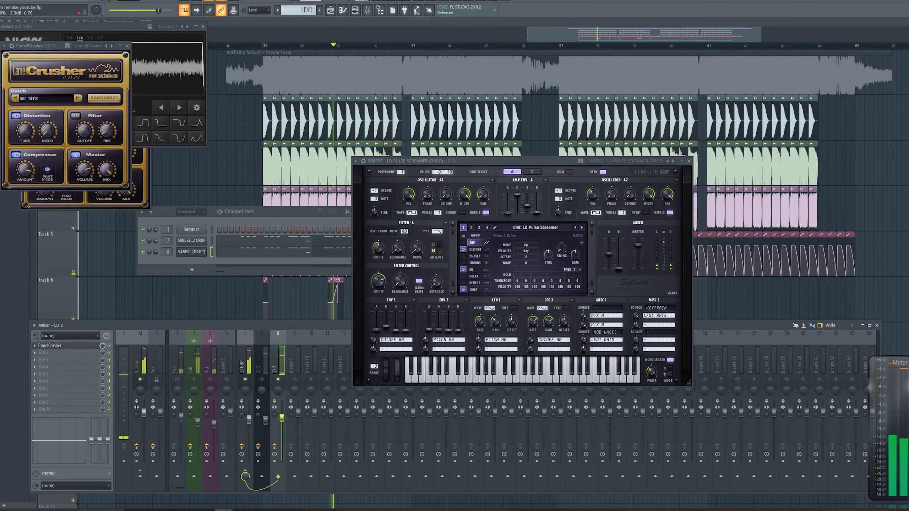
{"action": "left_click", "coordinate": [262, 379]}
{"action": "left_click_drag", "start_coordinate": [266, 420], "coordinate": [266, 423]}
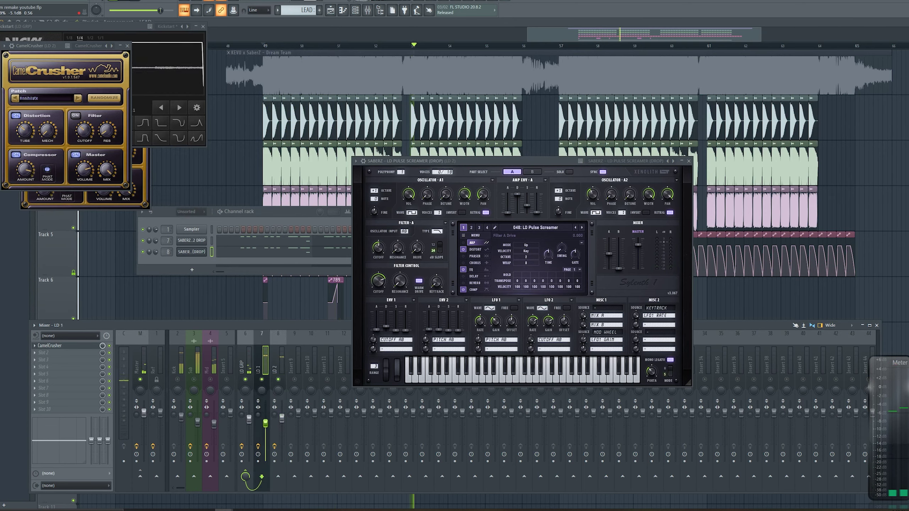
{"action": "left_click_drag", "start_coordinate": [270, 426], "coordinate": [270, 426]}
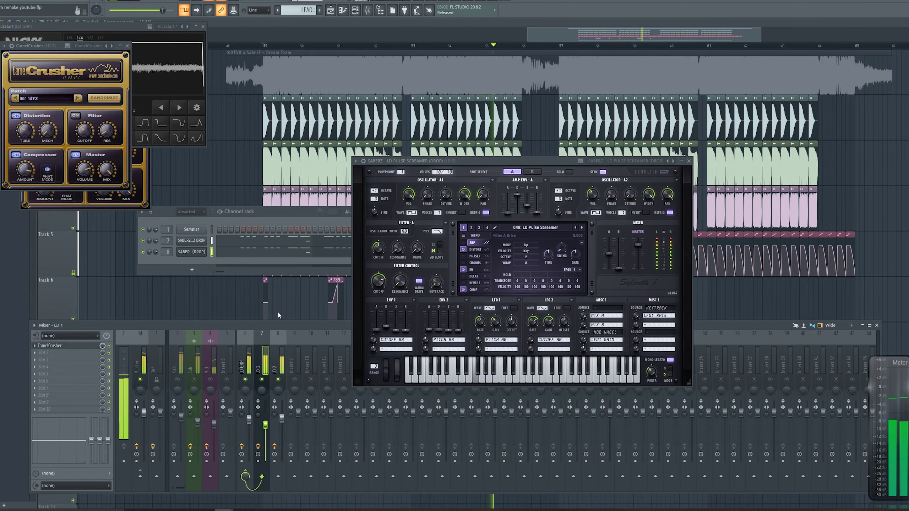
{"action": "left_click", "coordinate": [201, 245]}
{"action": "key", "text": "space"}
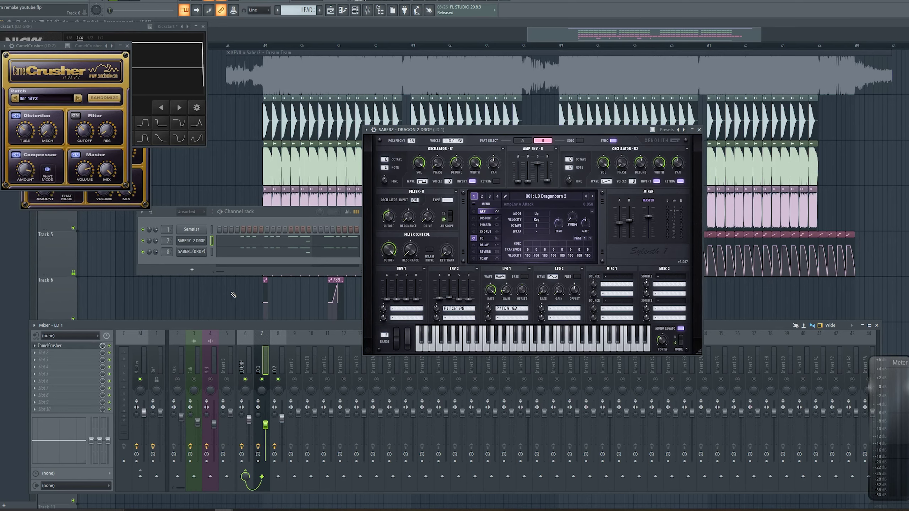
Clone the LD Pulse Screamer channel and copy its notes into the clone.
{"action": "right_click", "coordinate": [202, 252]}
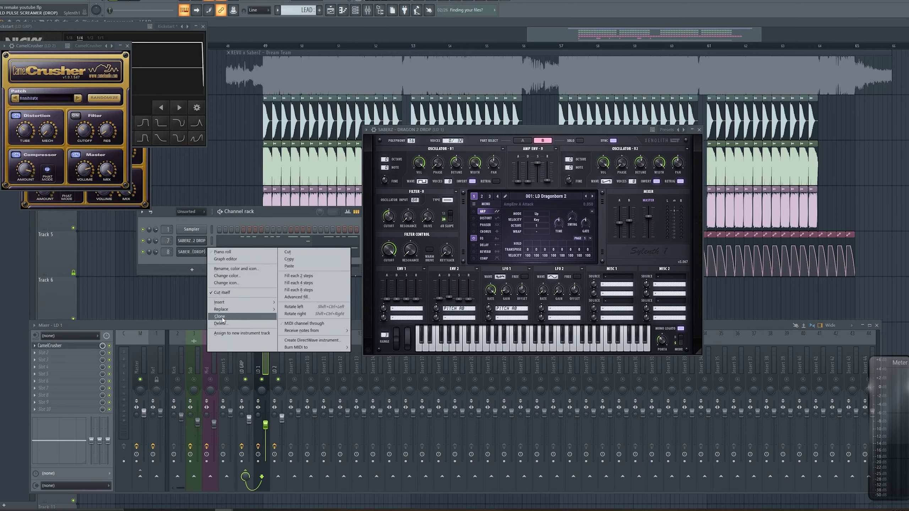
{"action": "left_click", "coordinate": [222, 318]}
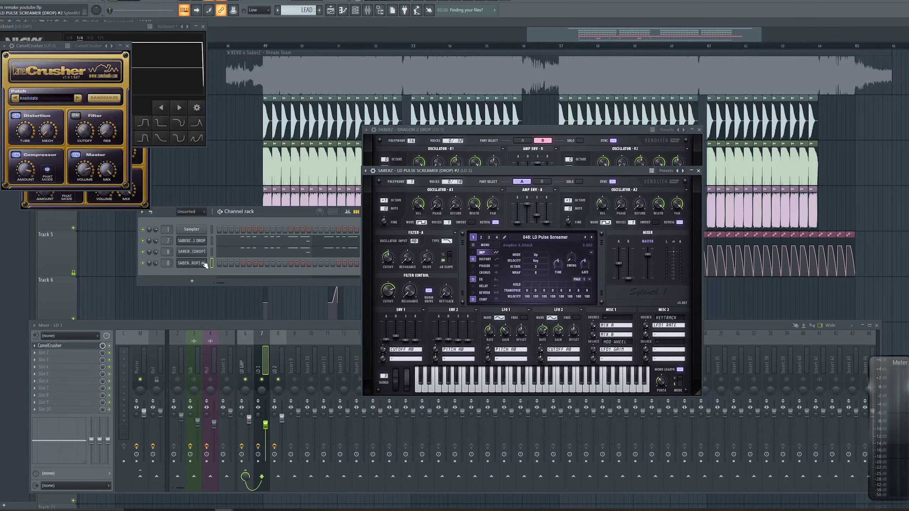
{"action": "left_click", "coordinate": [212, 253]}
{"action": "left_click", "coordinate": [214, 264]}
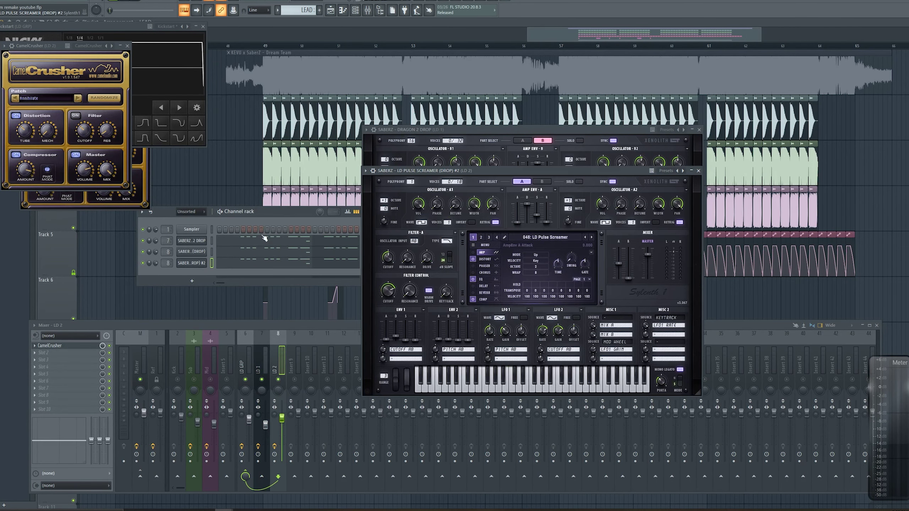
Load the Saberz Vandalism preset in the cloned Sylenth1 and reposition its window.
{"action": "left_click", "coordinate": [365, 171]}
{"action": "left_click", "coordinate": [476, 195]}
{"action": "left_click_drag", "start_coordinate": [511, 172], "coordinate": [455, 182]}
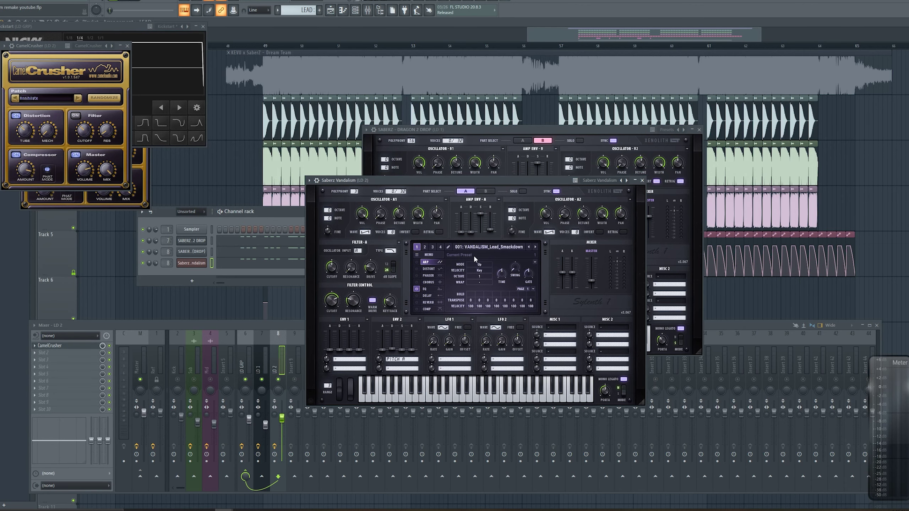
{"action": "left_click_drag", "start_coordinate": [374, 181], "coordinate": [399, 185]}
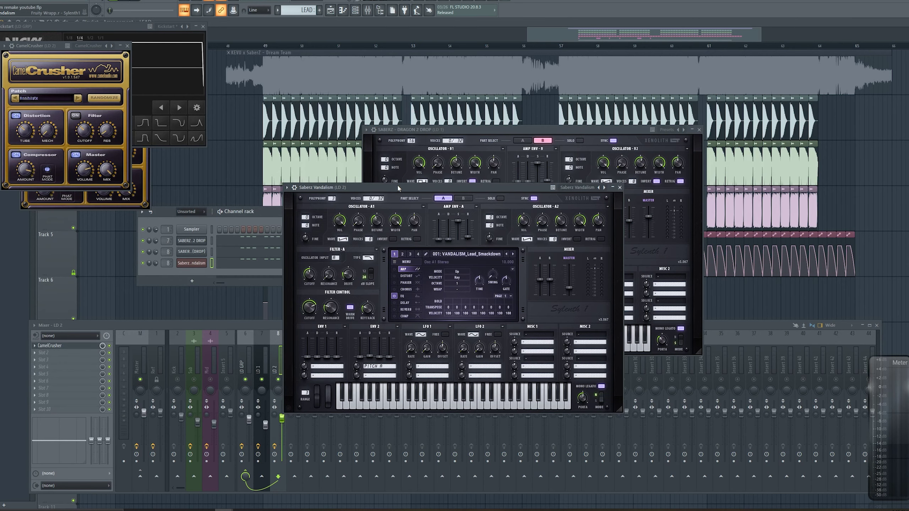
Audition the Vandalism lead with test notes and reduce its portamento time to about 47 ms.
{"action": "key", "text": "z"}
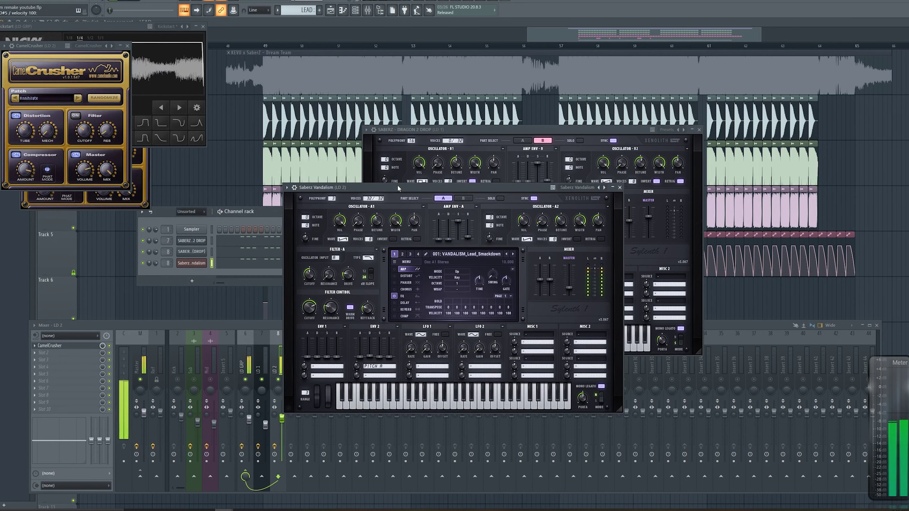
{"action": "key", "text": "v"}
{"action": "left_click_drag", "start_coordinate": [582, 398], "coordinate": [580, 407]}
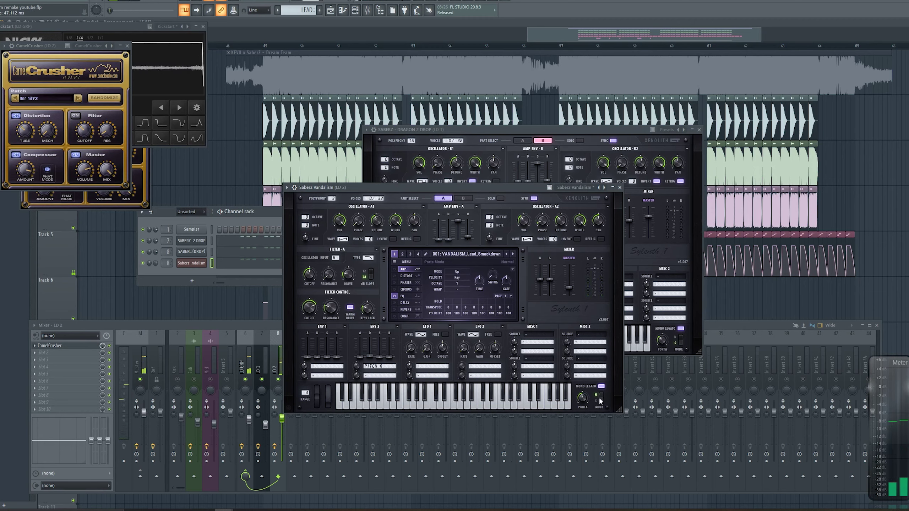
Move the Dragon 2 lead's window aside from the Vandalism one and open the LD Pulse Screamer channel.
{"action": "left_click", "coordinate": [509, 184]}
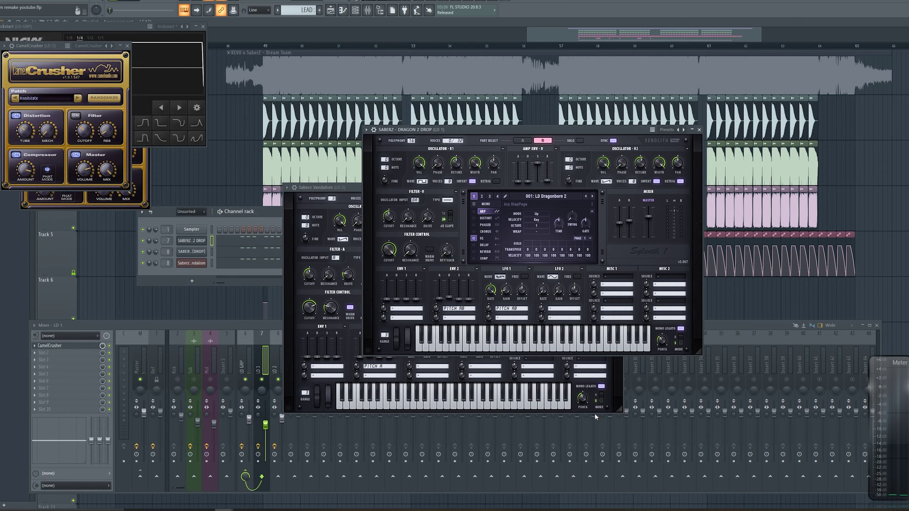
{"action": "left_click_drag", "start_coordinate": [546, 133], "coordinate": [687, 117]}
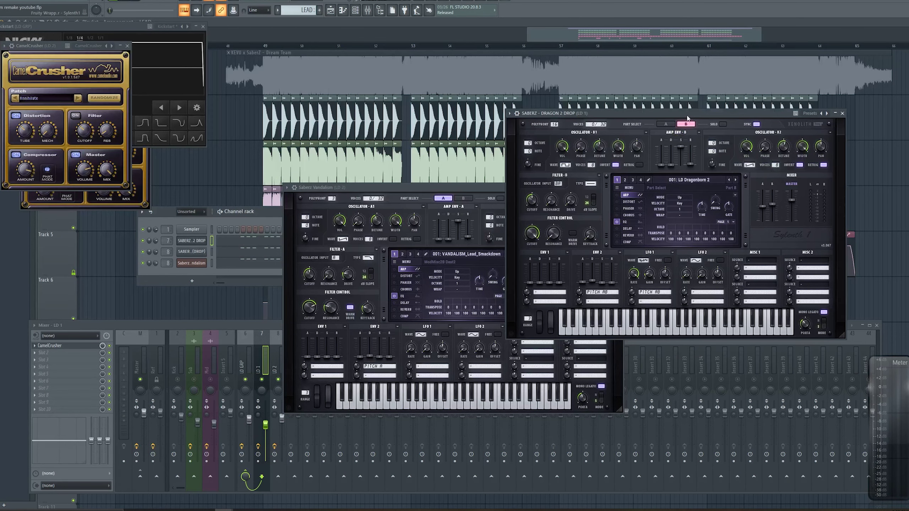
{"action": "left_click", "coordinate": [197, 252]}
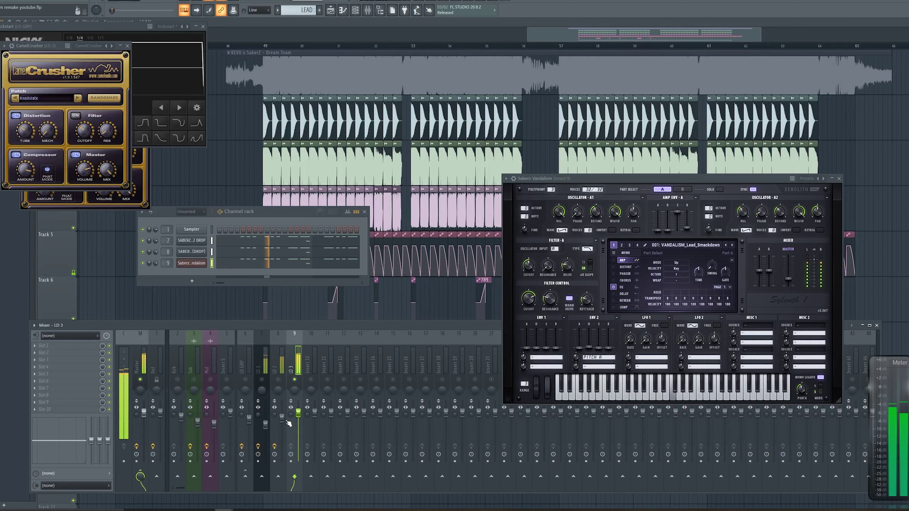
Route the LD 3 mixer track to LD GRP instead of the Master, and unmute LD 2 and LD GRP.
{"action": "left_click", "coordinate": [278, 379]}
{"action": "left_click", "coordinate": [245, 476]}
{"action": "left_click", "coordinate": [139, 476]}
{"action": "left_click", "coordinate": [245, 379]}
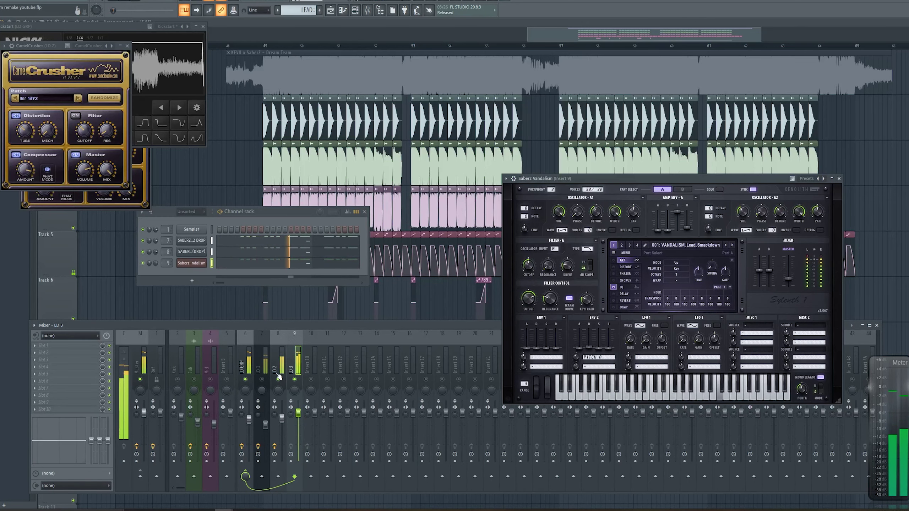
Unmute the LD 1 mixer track and raise its level slightly.
{"action": "left_click", "coordinate": [261, 379]}
{"action": "mouse_move", "coordinate": [265, 425]}
{"action": "left_mouse_down"}
{"action": "mouse_move", "coordinate": [267, 414]}
{"action": "mouse_move", "coordinate": [267, 424]}
{"action": "left_mouse_up"}
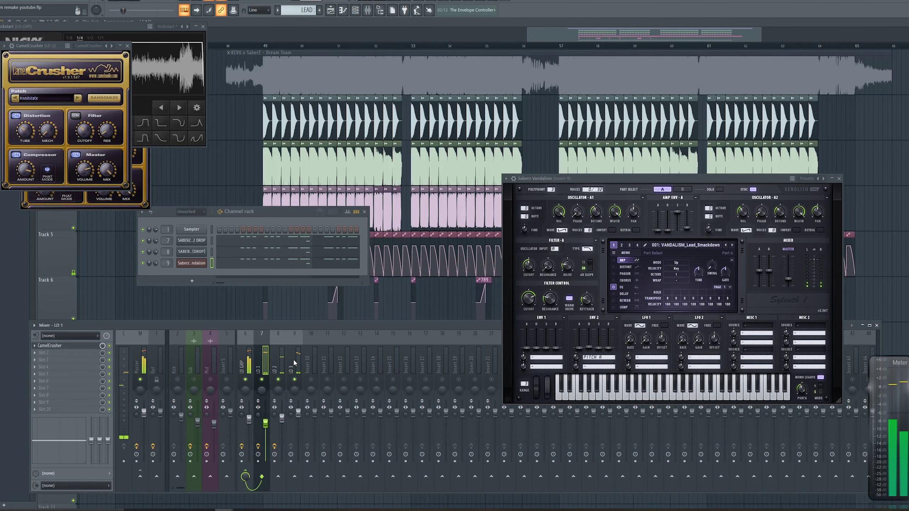
Load Fruity Blood Overdrive in the first effect slot of LD 3, raising its PreAmp and lowering its Color during playback.
{"action": "left_click", "coordinate": [299, 413]}
{"action": "left_click", "coordinate": [43, 345]}
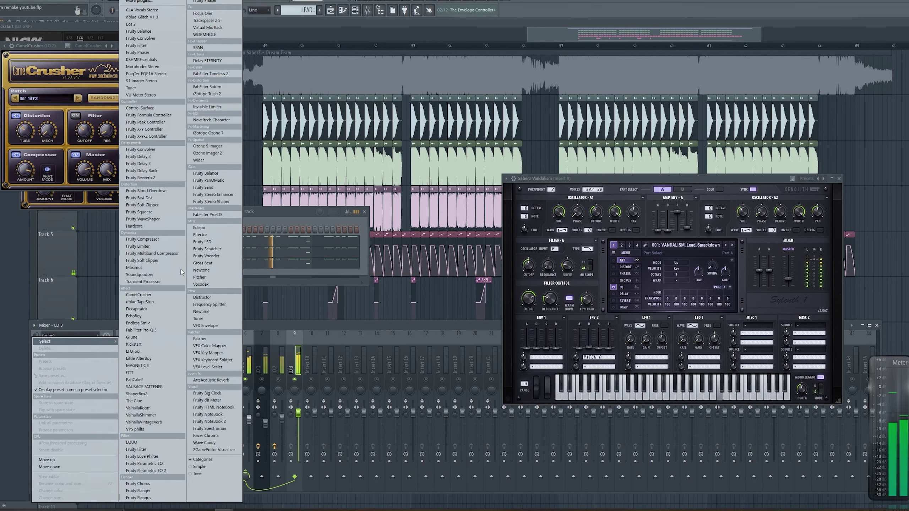
{"action": "left_click", "coordinate": [156, 191]}
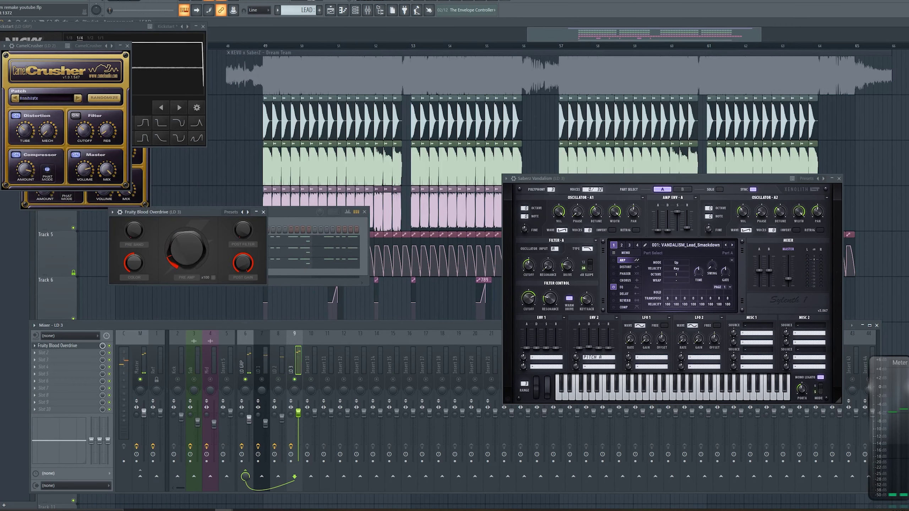
{"action": "key", "text": "space"}
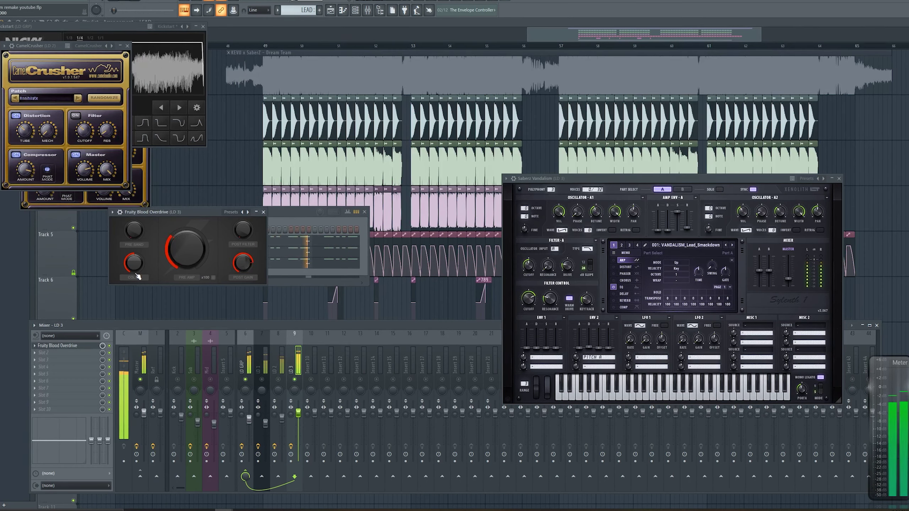
{"action": "left_click_drag", "start_coordinate": [135, 267], "coordinate": [135, 289]}
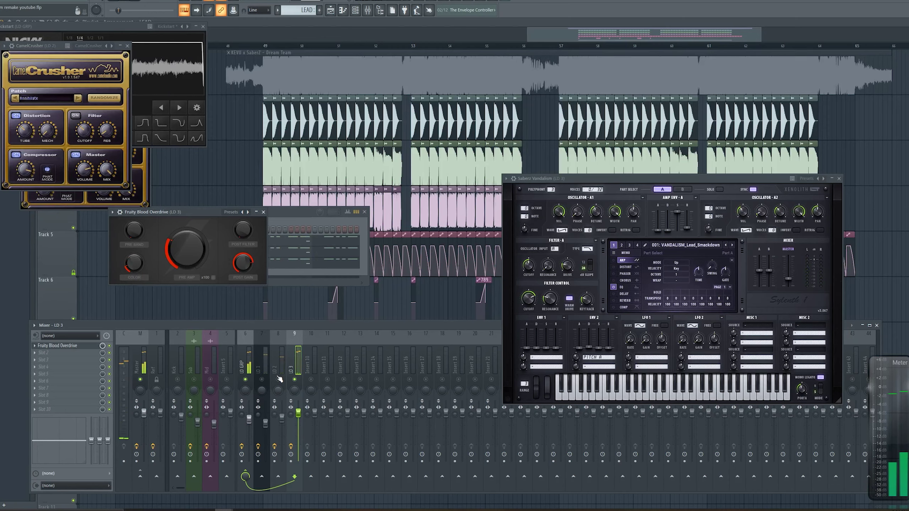
Unmute LD 1 and set the LD GRP level to -3.4 dB.
{"action": "left_click", "coordinate": [264, 379]}
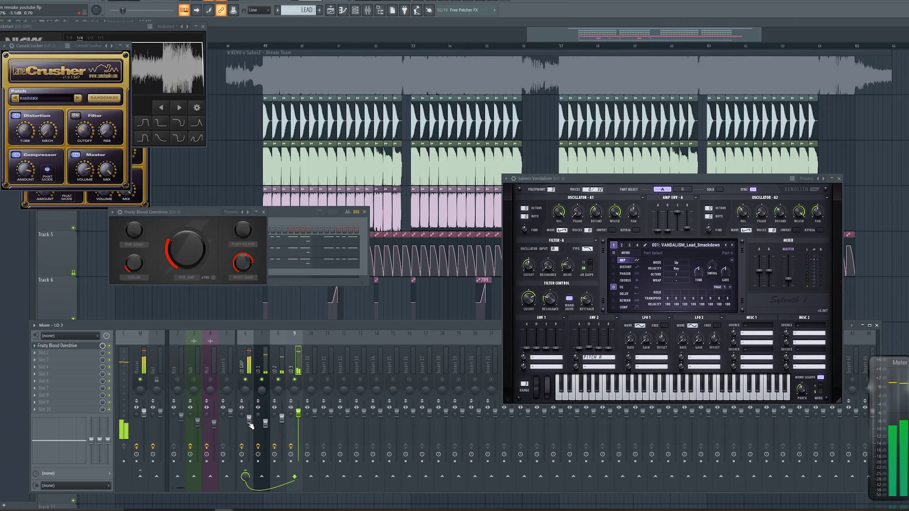
{"action": "left_click_drag", "start_coordinate": [249, 420], "coordinate": [250, 421]}
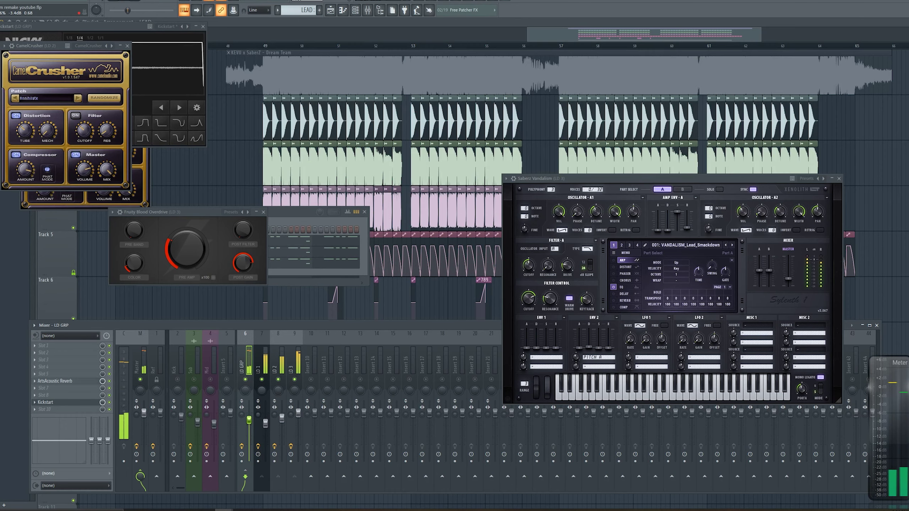
Load FabFilter Pro-Q 3 in LD GRP's first effect slot and add a 36 dB/oct low cut at about 140 Hz.
{"action": "left_click", "coordinate": [90, 347]}
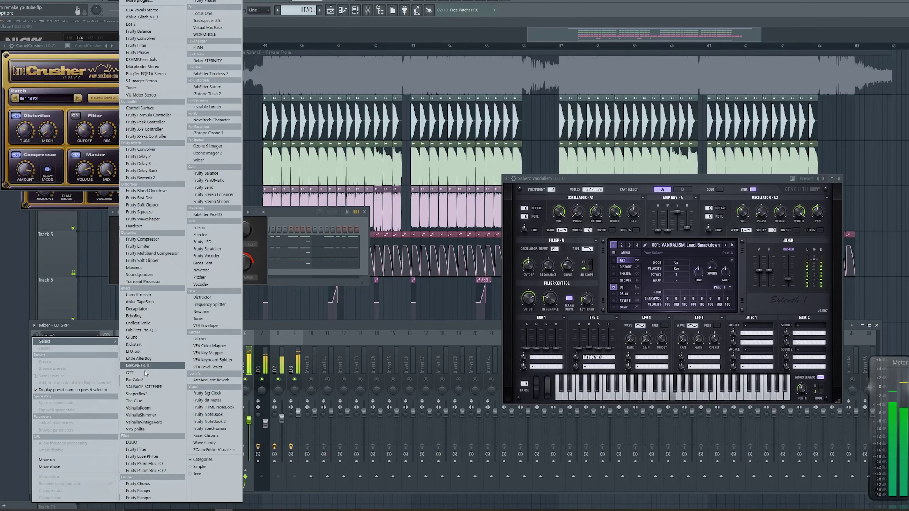
{"action": "left_click", "coordinate": [169, 331]}
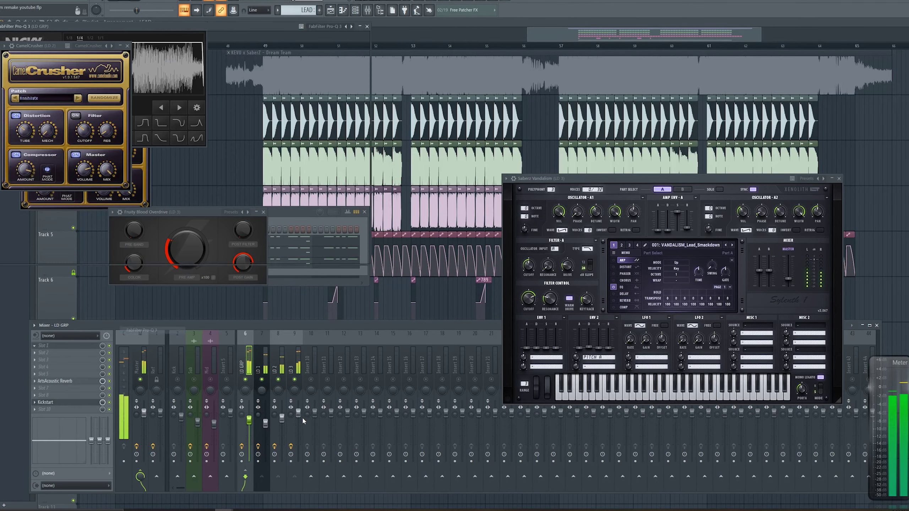
{"action": "left_click_drag", "start_coordinate": [3, 120], "coordinate": [108, 127]}
{"action": "left_click_drag", "start_coordinate": [178, 26], "coordinate": [214, 76]}
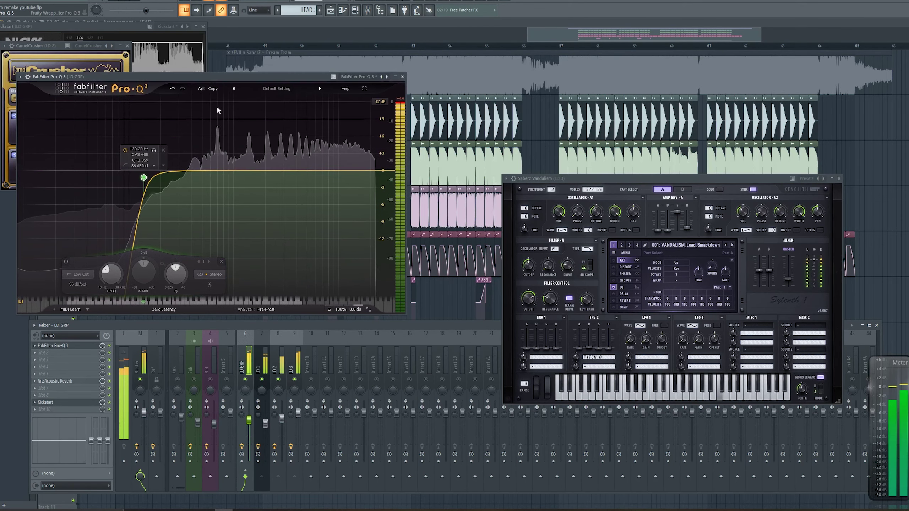
{"action": "left_click_drag", "start_coordinate": [146, 177], "coordinate": [148, 182]}
Add a bell boost of about +2 dB at about 2.8 kHz to the lead group's EQ, narrowed to a Q of about 1.6.
{"action": "left_click_drag", "start_coordinate": [226, 170], "coordinate": [281, 151]}
{"action": "right_click", "coordinate": [280, 151]}
{"action": "left_click", "coordinate": [236, 188]}
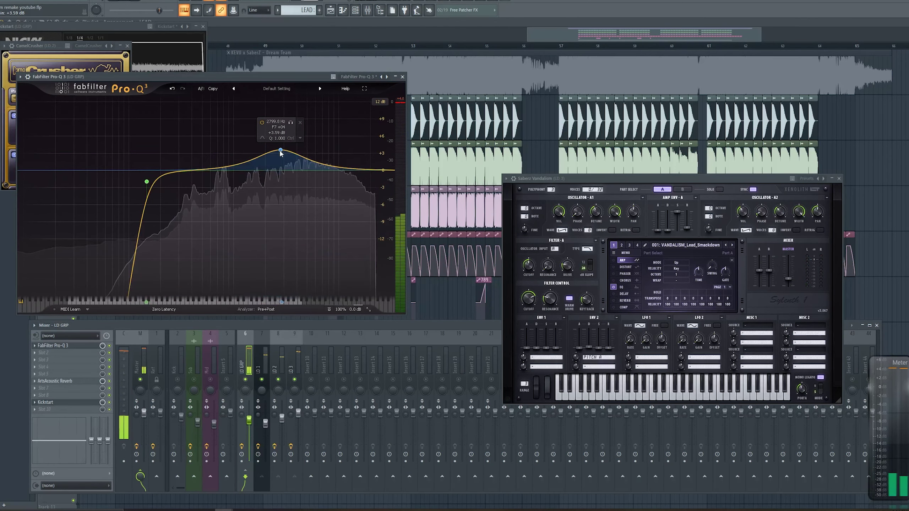
{"action": "left_click_drag", "start_coordinate": [281, 152], "coordinate": [280, 159]}
{"action": "scroll", "coordinate": [279, 153], "scroll_direction": "up", "scroll_amount": 3}
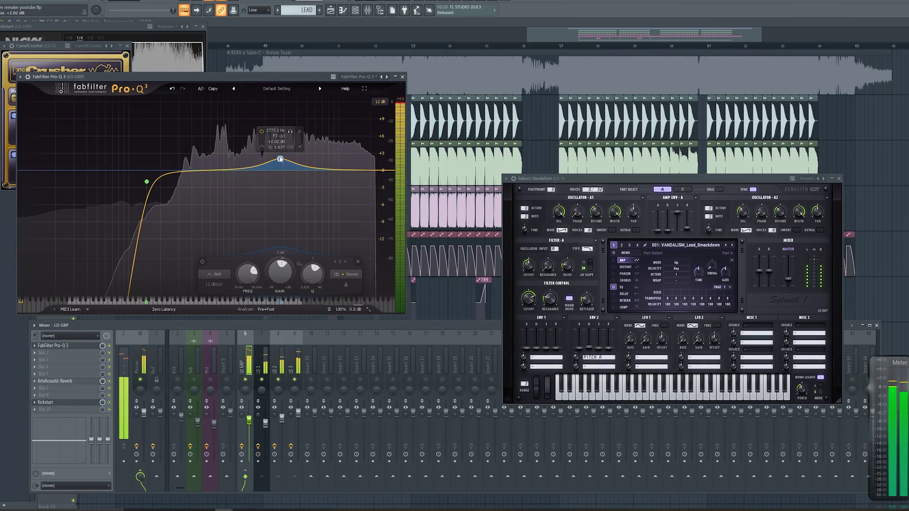
Add a second bell at about 8.9 kHz in the EQ and reduce it to a gentle boost.
{"action": "double_click", "coordinate": [333, 154]}
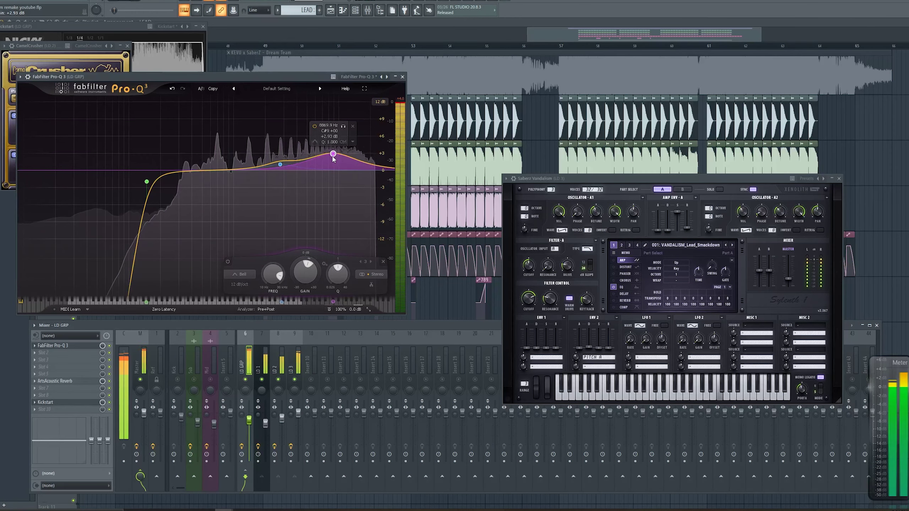
{"action": "scroll", "coordinate": [333, 154], "scroll_direction": "up", "scroll_amount": 3}
{"action": "left_click_drag", "start_coordinate": [333, 155], "coordinate": [330, 165]}
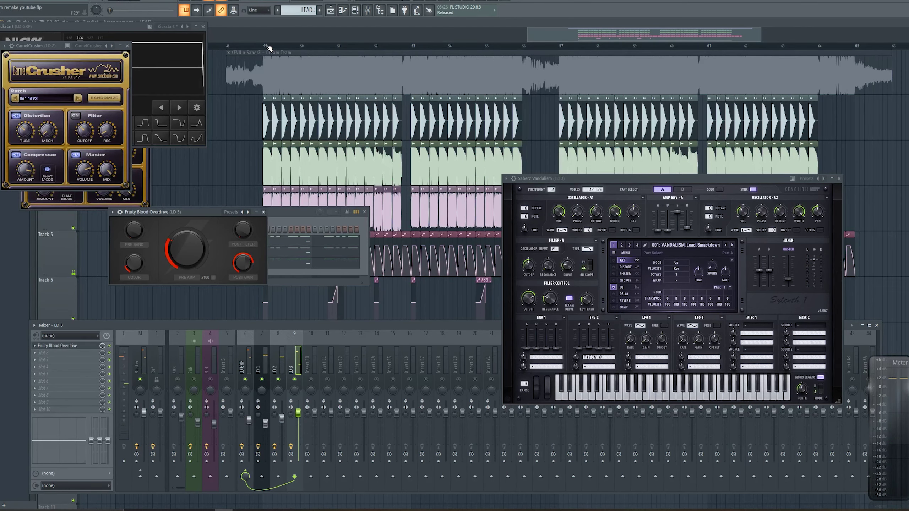
Play the drop from its start with all mixer tracks unmuted and lower LD GRP to -3.8 dB.
{"action": "left_click", "coordinate": [267, 46]}
{"action": "key", "text": "space"}
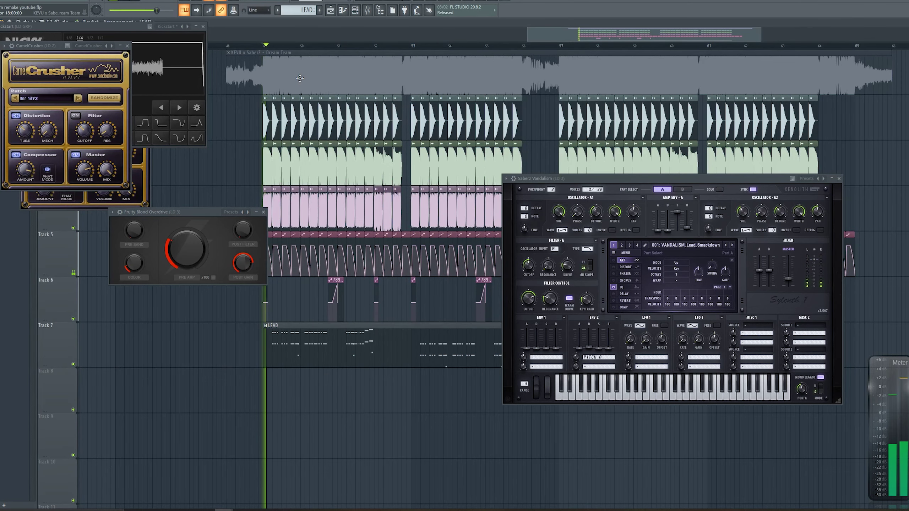
{"action": "left_click", "coordinate": [368, 10]}
{"action": "key", "text": "s"}
{"action": "key", "text": "s"}
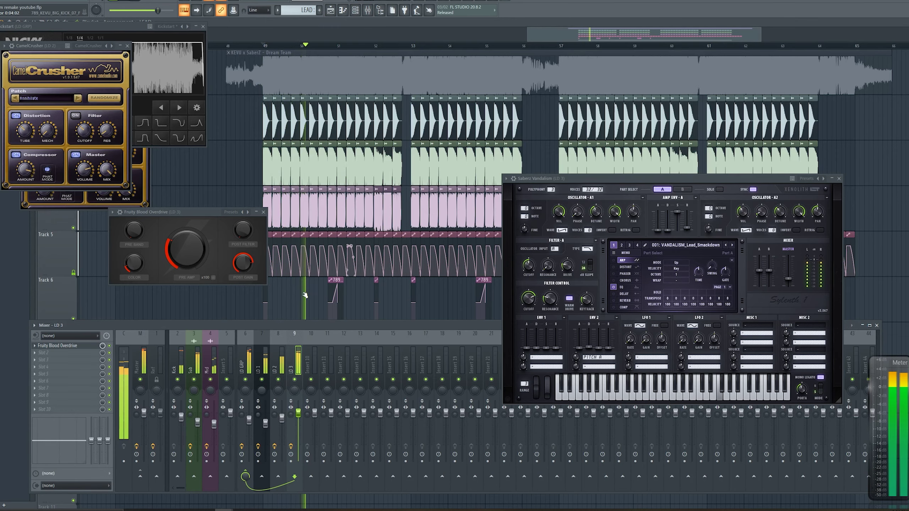
{"action": "left_click_drag", "start_coordinate": [249, 419], "coordinate": [249, 423]}
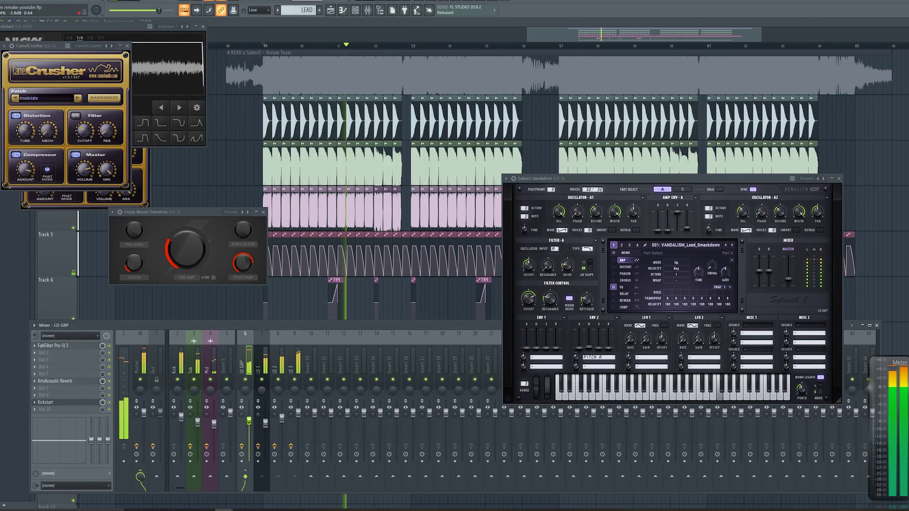
Close all open windows and bring back only the playlist and the mixer.
{"action": "key", "text": "F12"}
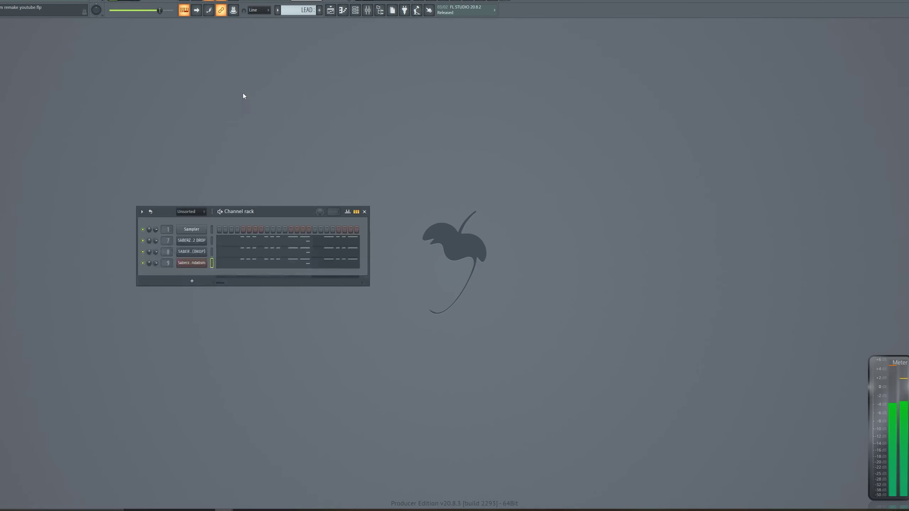
{"action": "left_click", "coordinate": [332, 10]}
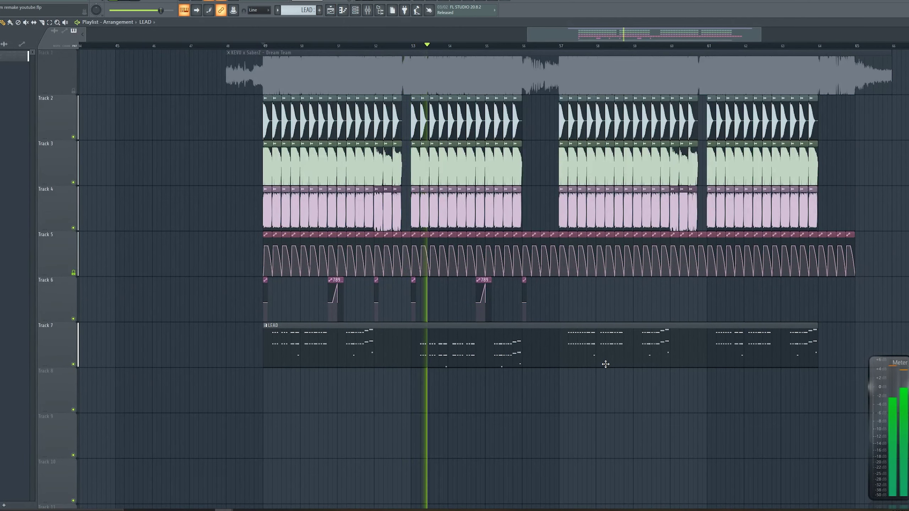
{"action": "key", "text": "F9"}
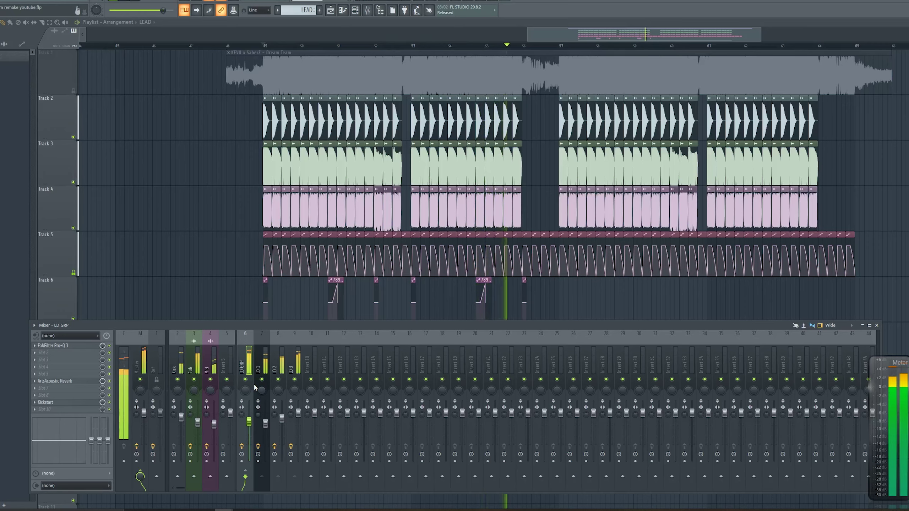
Lower the Kick, Sub and Mid mixer tracks together during playback with LD GRP muted, bringing the Kick to -5.2 dB.
{"action": "key", "text": "space"}
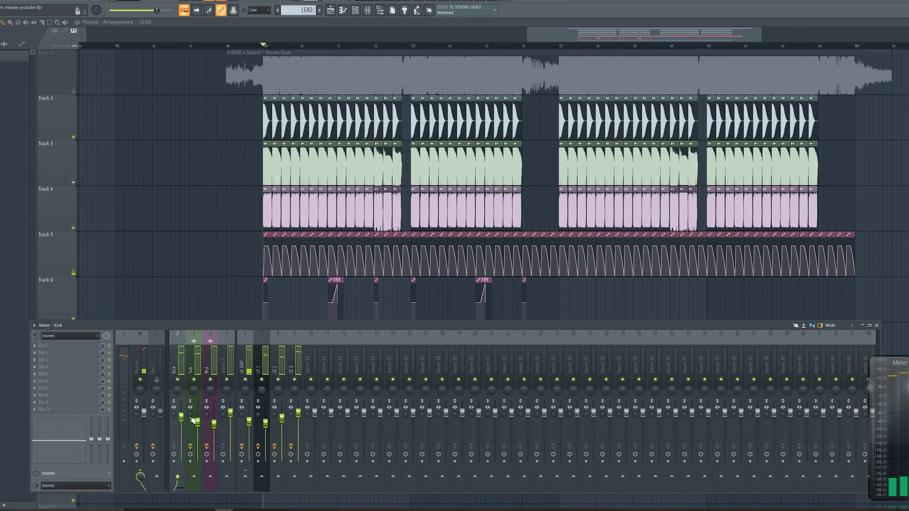
{"action": "left_click", "coordinate": [249, 365]}
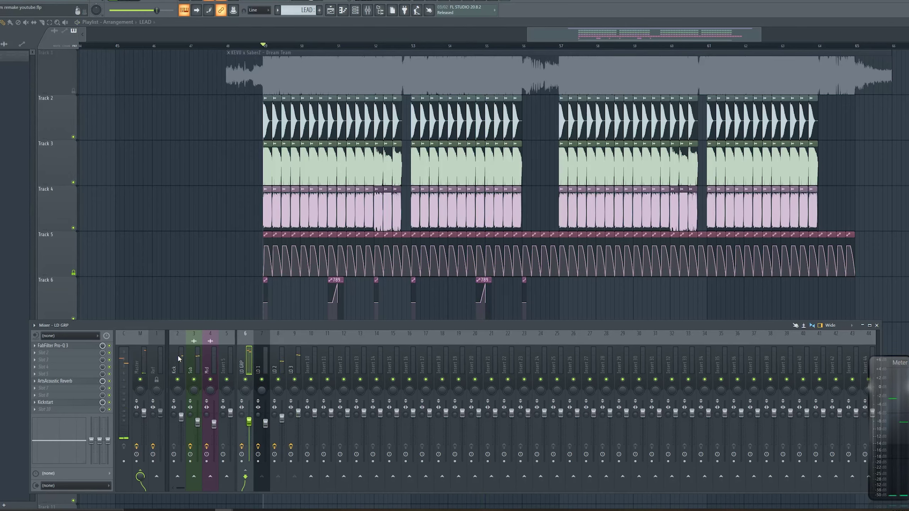
{"action": "key", "text": "space"}
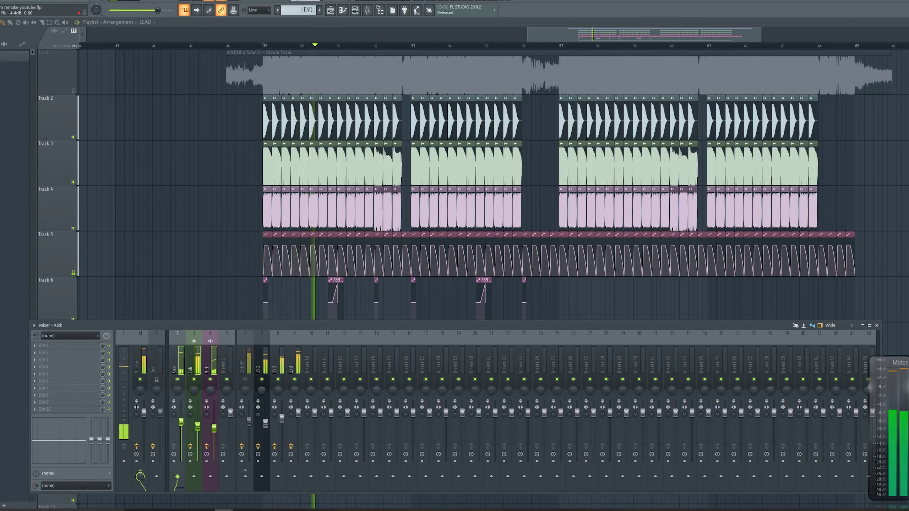
{"action": "left_click", "coordinate": [246, 380]}
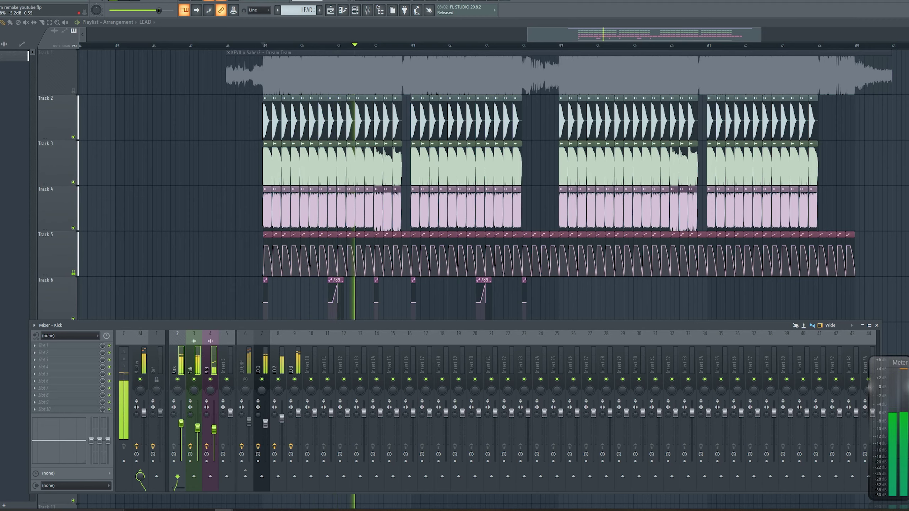
Replay the drop with LD GRP active and lower the lead group's level slightly to balance it with the drums.
{"action": "key", "text": "space"}
{"action": "left_click", "coordinate": [249, 376]}
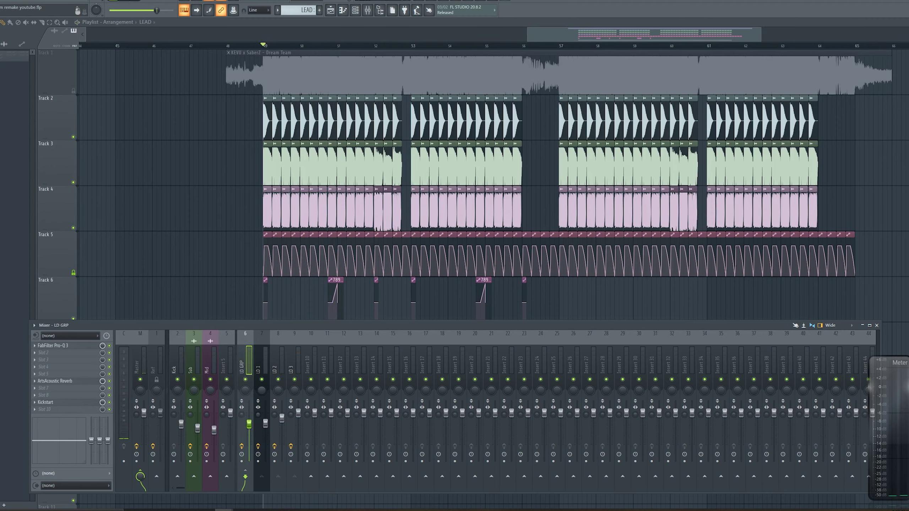
{"action": "key", "text": "space"}
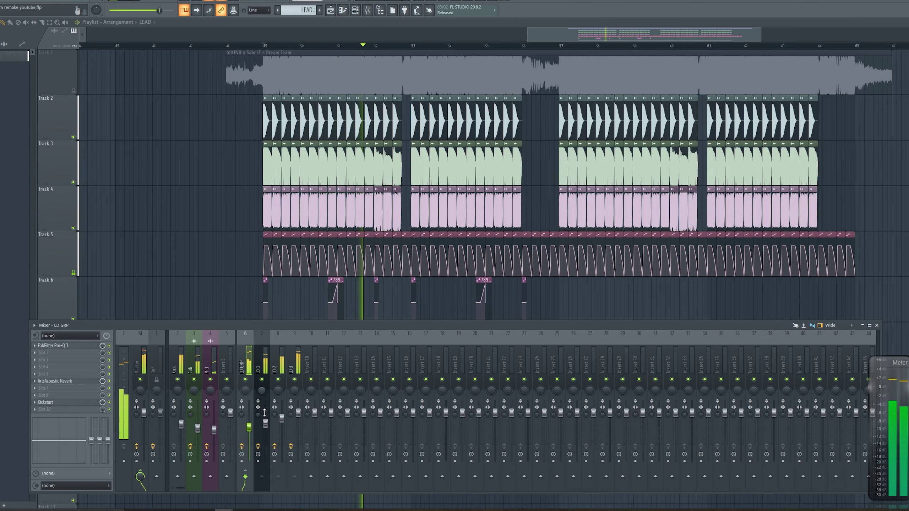
{"action": "key", "text": "space"}
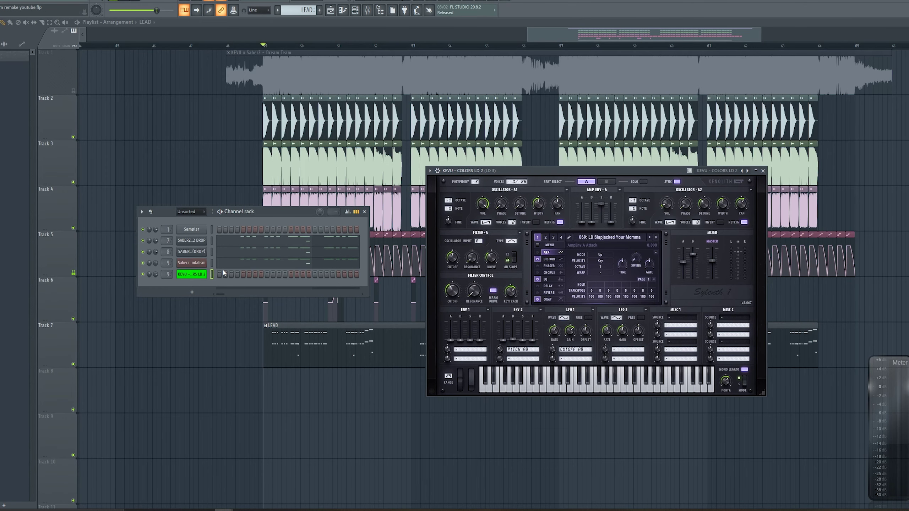
Enter the lead notes for the KEVU - COLORS LD 2 channel in its piano roll.
{"action": "right_click", "coordinate": [206, 273]}
{"action": "left_click", "coordinate": [215, 275]}
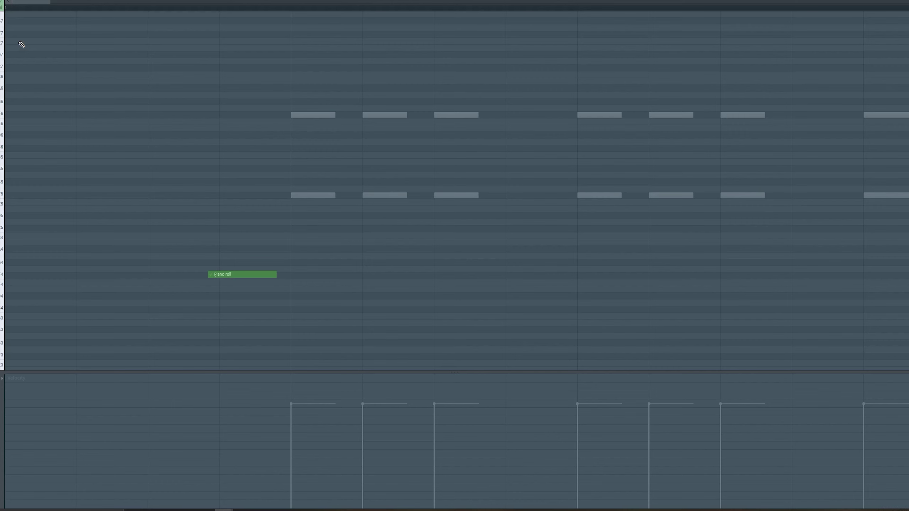
{"action": "left_click", "coordinate": [0, 1]}
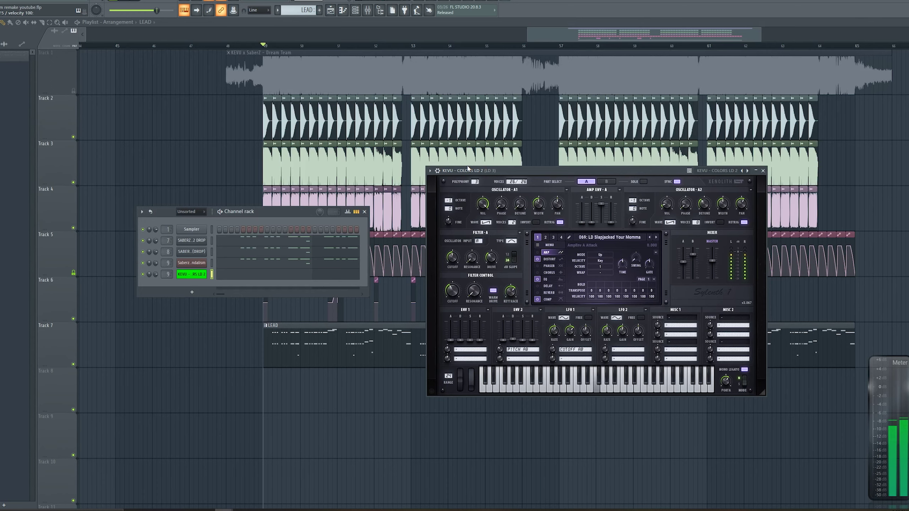
Assign the KEVU - COLORS LD 2 channel to mixer track 10 and lower that track's level slightly during playback.
{"action": "key", "text": "space"}
{"action": "scroll", "coordinate": [164, 275], "scroll_direction": "up", "scroll_amount": 1}
{"action": "left_click", "coordinate": [367, 10]}
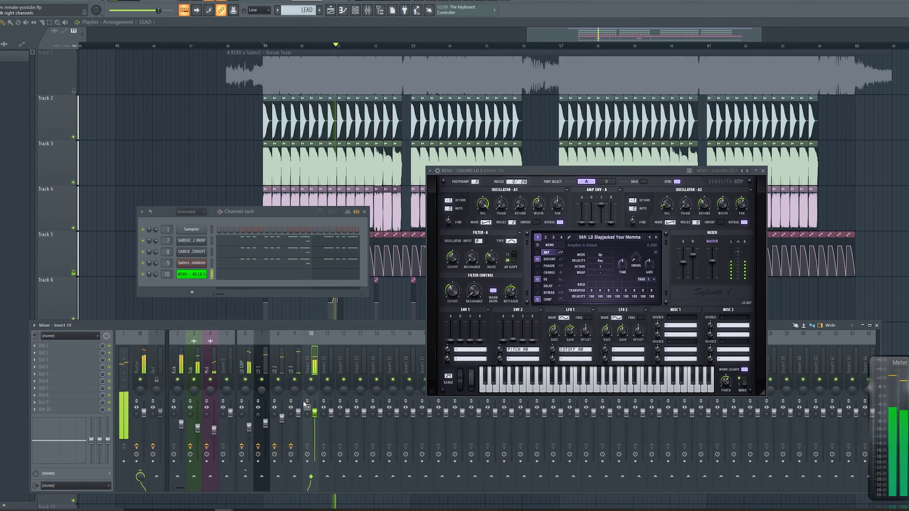
{"action": "left_click_drag", "start_coordinate": [315, 414], "coordinate": [315, 417]}
Stop playback, route mixer track 10 only to LD GRP, and name it LD 4.
{"action": "key", "text": "space"}
{"action": "right_click", "coordinate": [245, 477]}
{"action": "middle_click", "coordinate": [316, 368]}
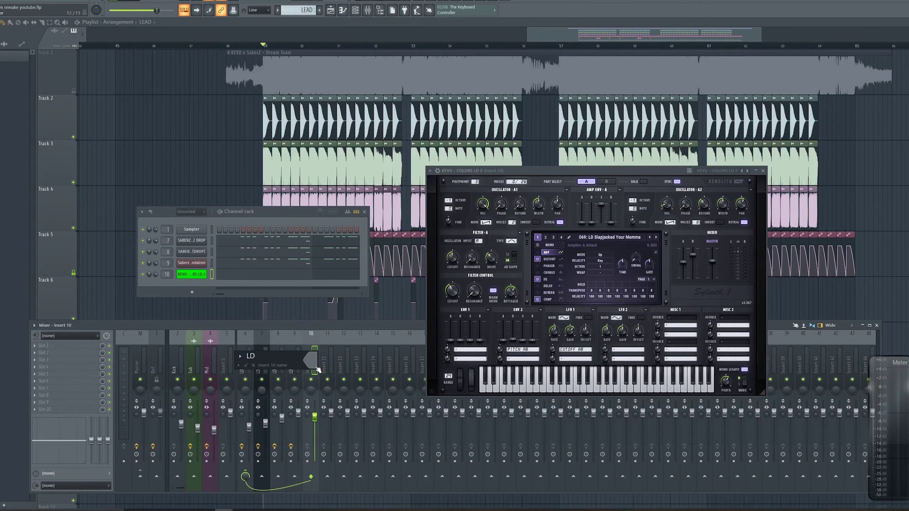
Load FabFilter Pro-Q 3 in the first effect slot of LD 4.
{"action": "left_click", "coordinate": [35, 346]}
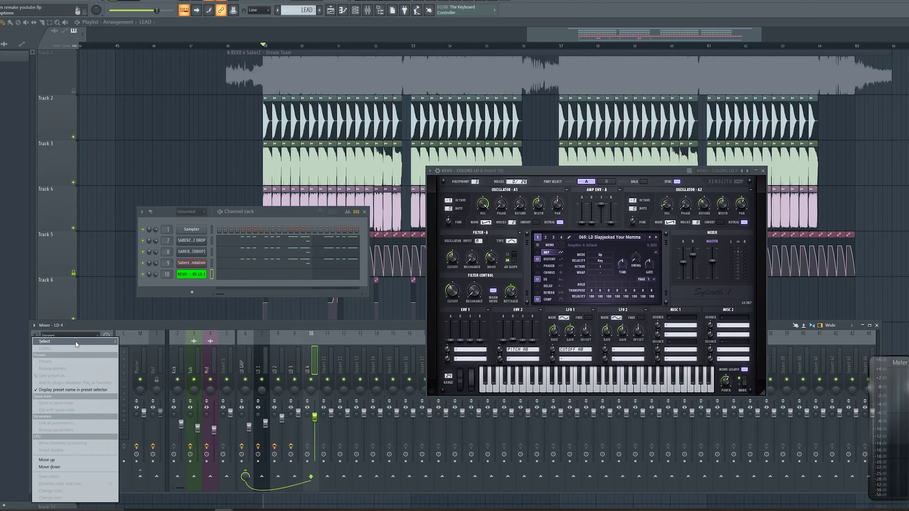
{"action": "mouse_move", "coordinate": [76, 343]}
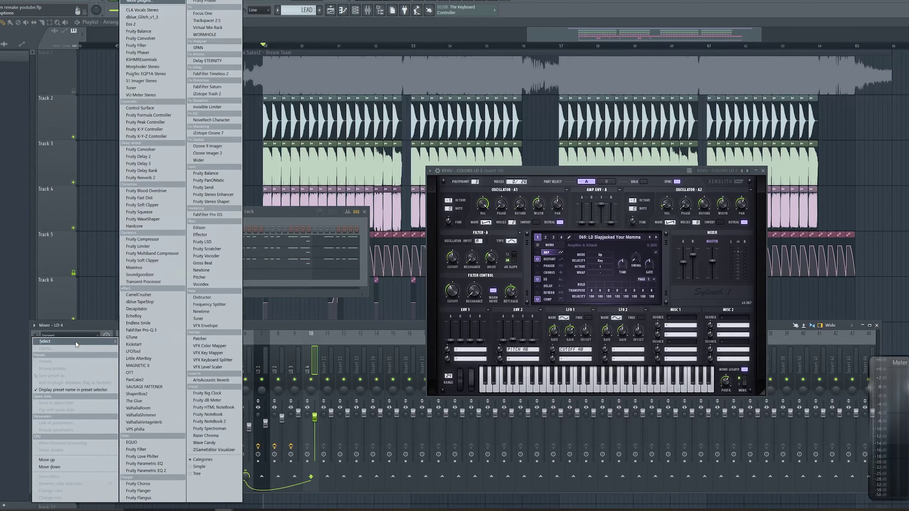
{"action": "left_click", "coordinate": [134, 331]}
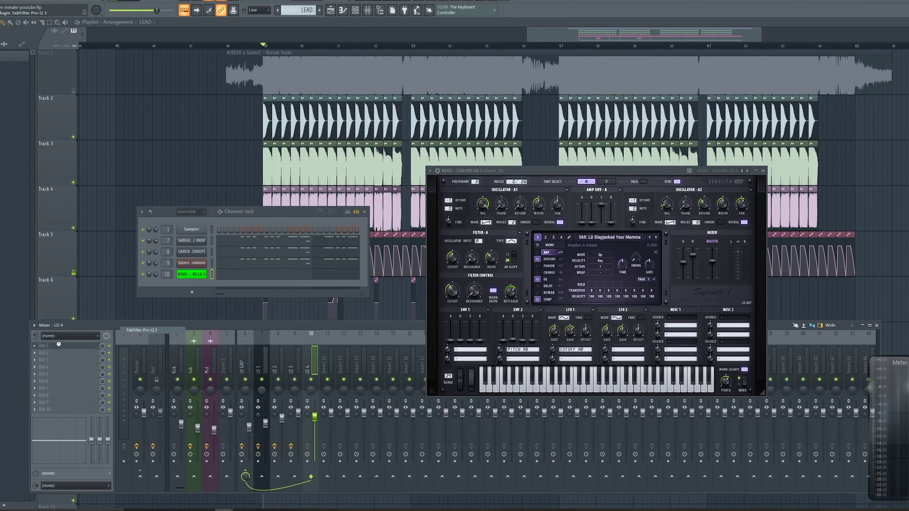
Load Noveltech Character ahead of Pro-Q 3 on LD 4 and apply its TechnoSynth preset.
{"action": "left_click", "coordinate": [71, 346]}
{"action": "mouse_move", "coordinate": [74, 344]}
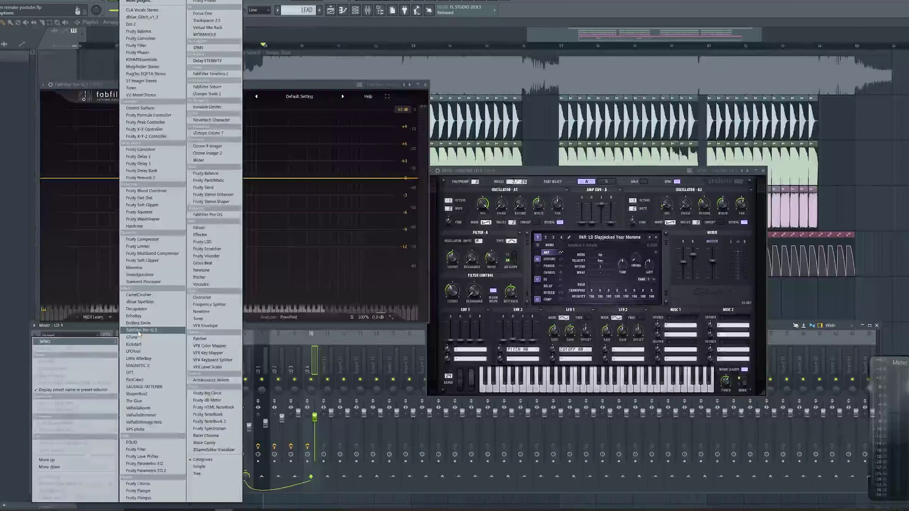
{"action": "left_click", "coordinate": [214, 120]}
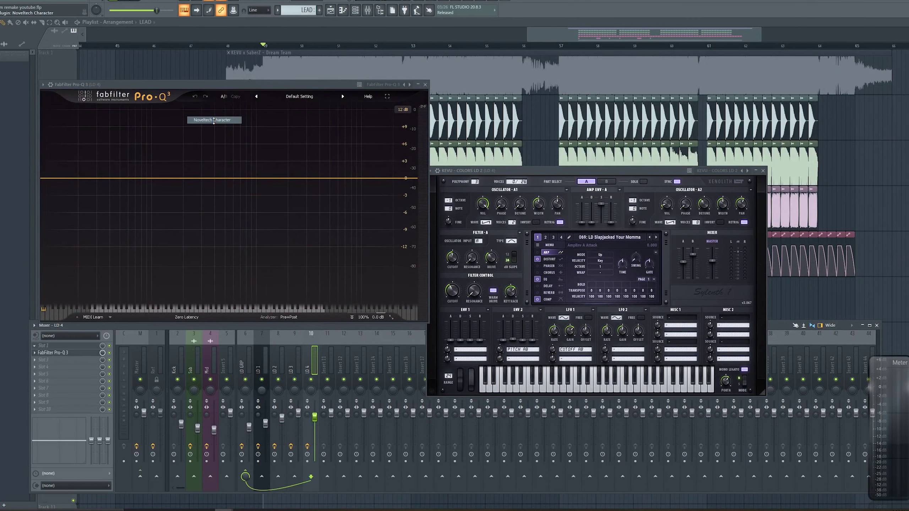
{"action": "left_click", "coordinate": [73, 209]}
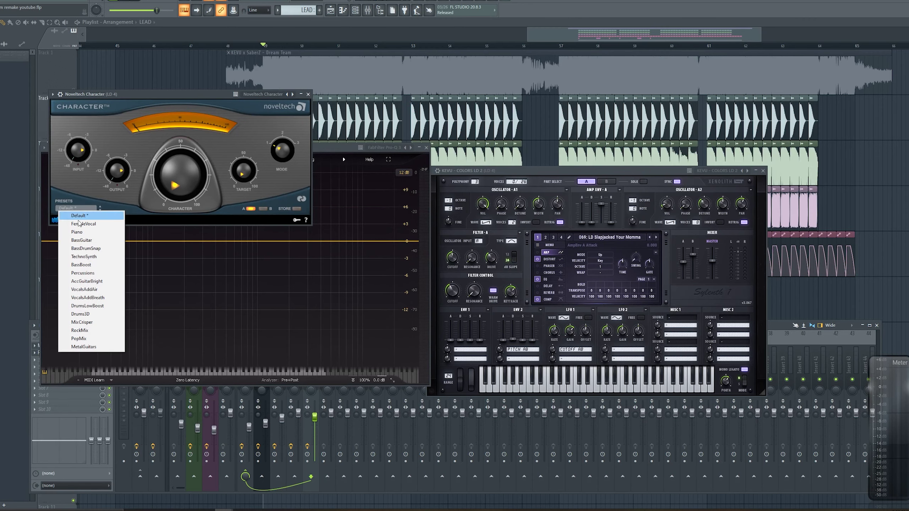
{"action": "left_click", "coordinate": [93, 257]}
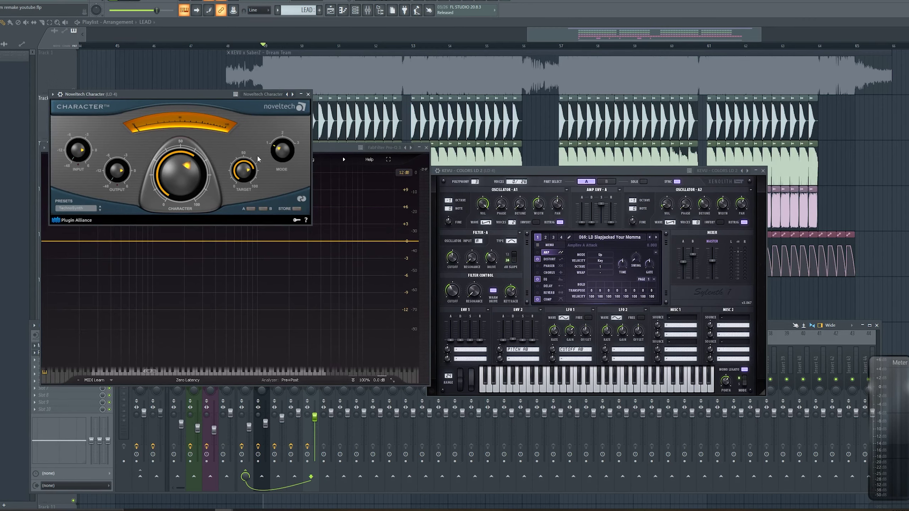
{"action": "left_click", "coordinate": [308, 94]}
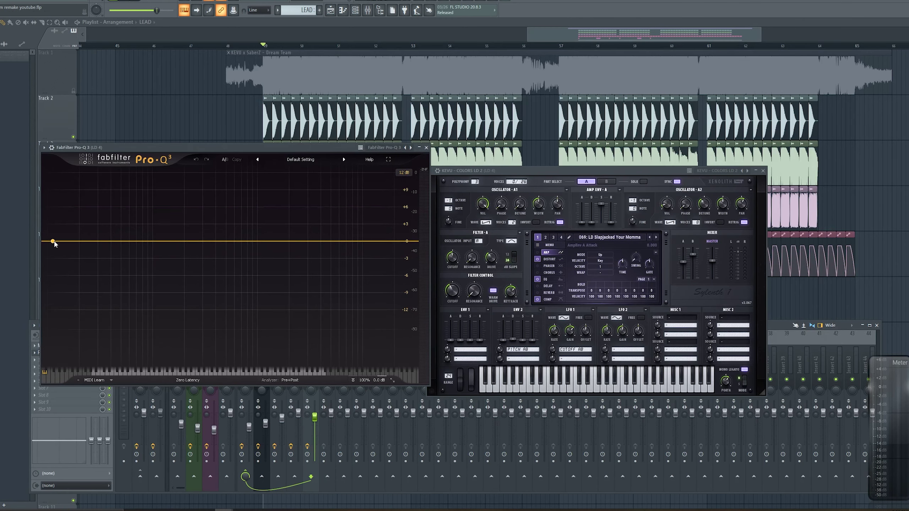
During playback, add a 36 dB/oct low cut at about 155 Hz in LD 4's Pro-Q 3.
{"action": "key", "text": "space"}
{"action": "left_click_drag", "start_coordinate": [64, 242], "coordinate": [152, 251]}
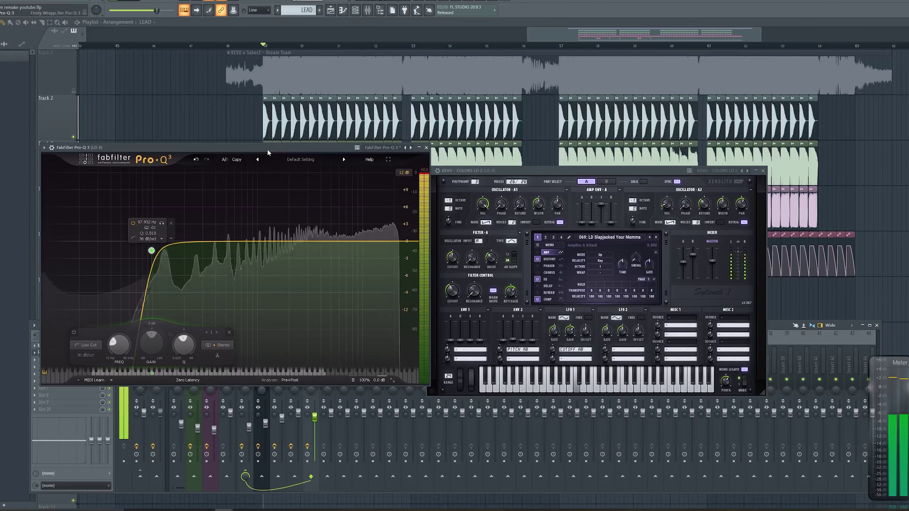
{"action": "left_click_drag", "start_coordinate": [152, 250], "coordinate": [173, 253]}
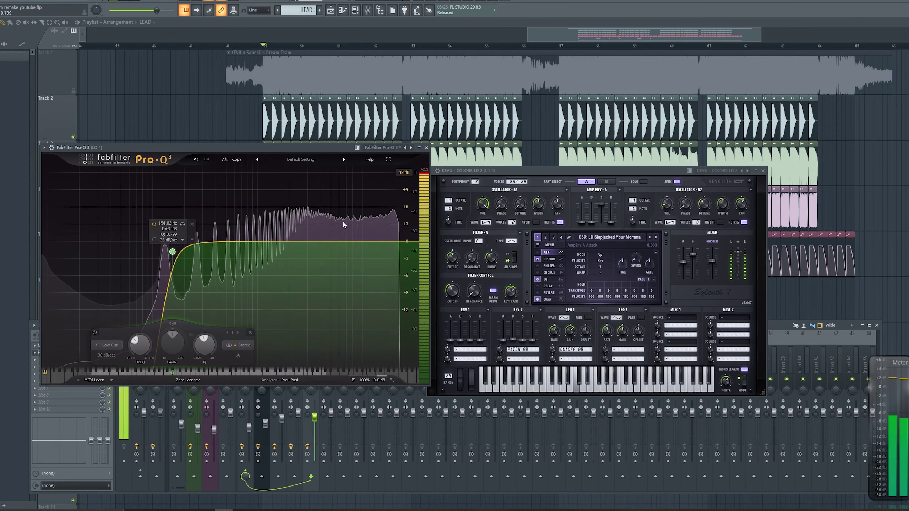
Add a gentle low-mid bell boost and a high bell of about +1.2 dB near 12 kHz to LD 4's EQ.
{"action": "key", "text": "space"}
{"action": "double_click", "coordinate": [348, 225]}
{"action": "left_click", "coordinate": [349, 373]}
{"action": "left_click_drag", "start_coordinate": [349, 224], "coordinate": [367, 231]}
{"action": "mouse_move", "coordinate": [244, 240]}
{"action": "left_mouse_down"}
{"action": "mouse_move", "coordinate": [246, 216]}
{"action": "mouse_move", "coordinate": [230, 233]}
{"action": "left_mouse_up"}
{"action": "scroll", "coordinate": [233, 228], "scroll_direction": "down", "scroll_amount": 5}
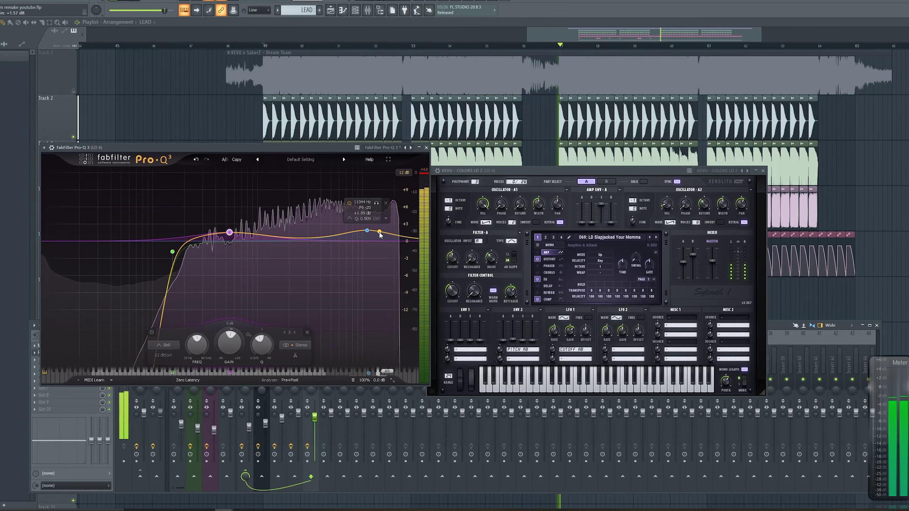
{"action": "left_click_drag", "start_coordinate": [367, 234], "coordinate": [372, 237]}
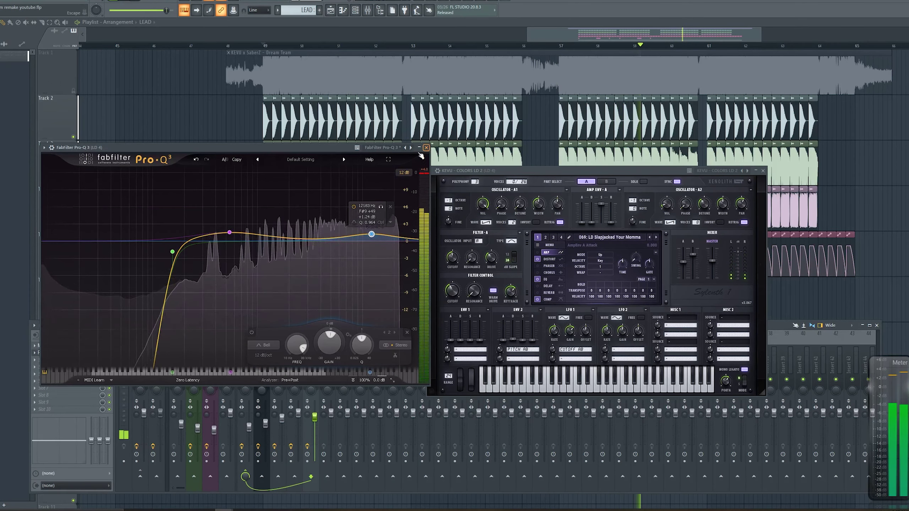
{"action": "key", "text": "Escape"}
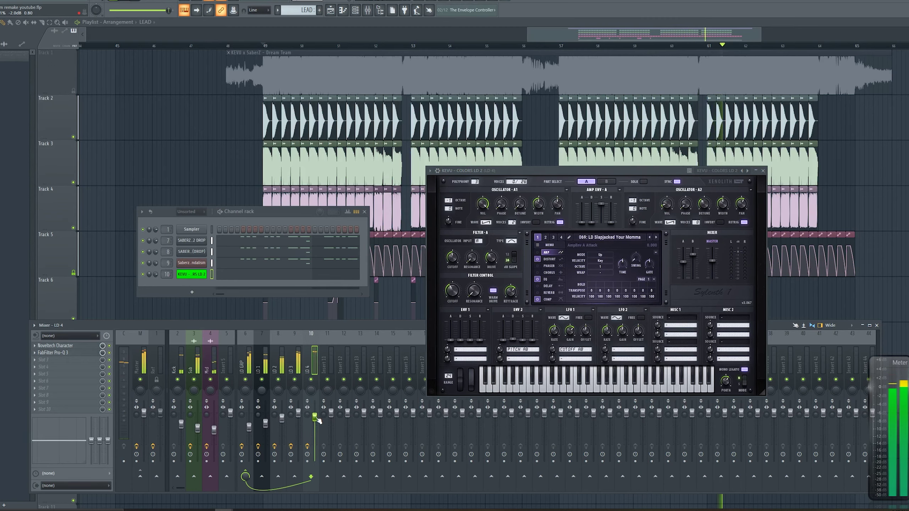
Close the lead synth and apply the Basic Ping-Pong preset to Delay ETERNITY on LD GRP.
{"action": "left_click", "coordinate": [250, 428]}
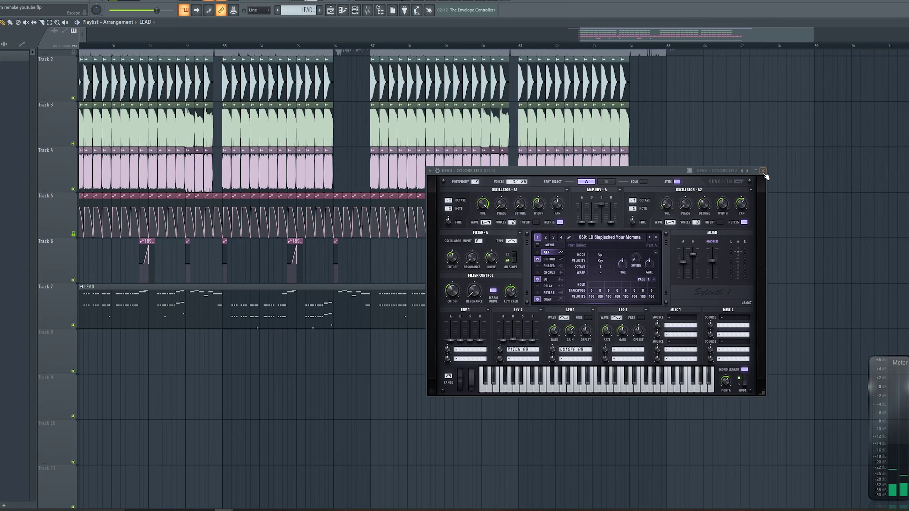
{"action": "left_click", "coordinate": [763, 171]}
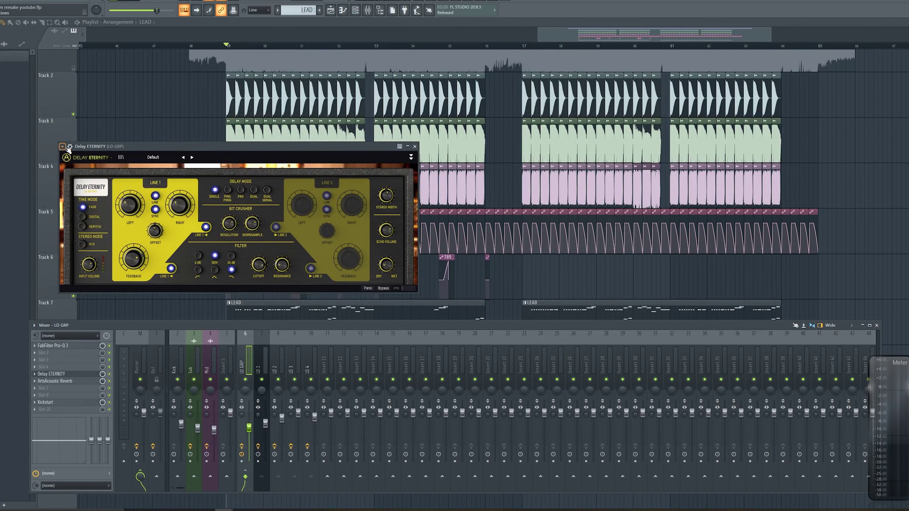
{"action": "left_click", "coordinate": [62, 146]}
{"action": "left_click", "coordinate": [247, 157]}
{"action": "left_click", "coordinate": [165, 158]}
{"action": "left_click", "coordinate": [176, 144]}
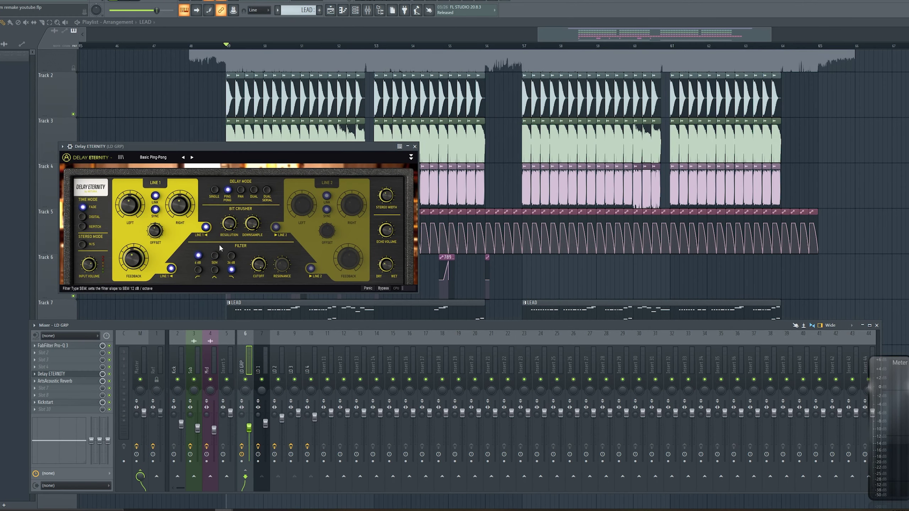
{"action": "left_click_drag", "start_coordinate": [224, 147], "coordinate": [244, 143]}
Play the drop with the ping-pong delay and lower LD 4's level slightly.
{"action": "key", "text": "space"}
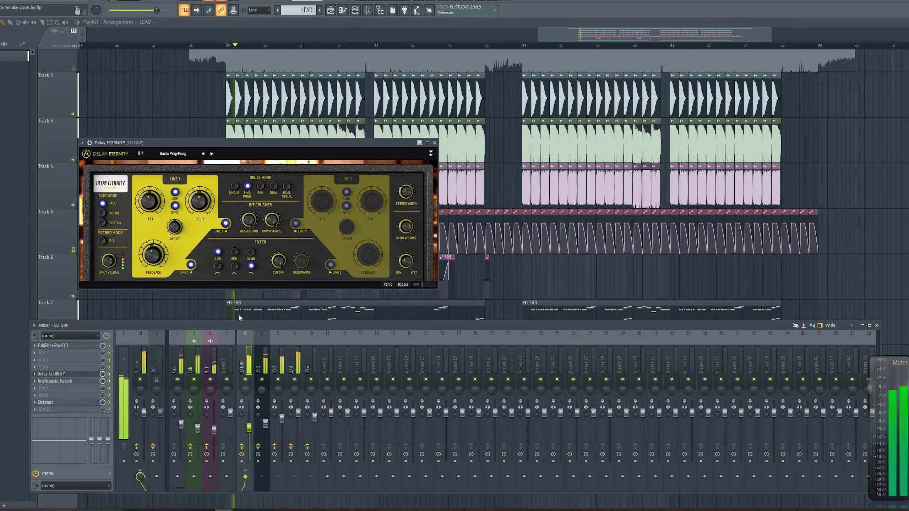
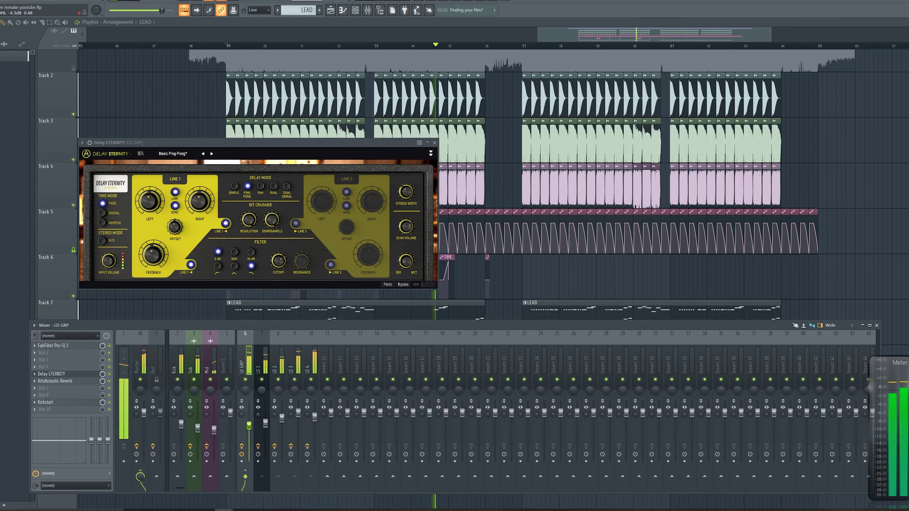
{"action": "left_click", "coordinate": [315, 425]}
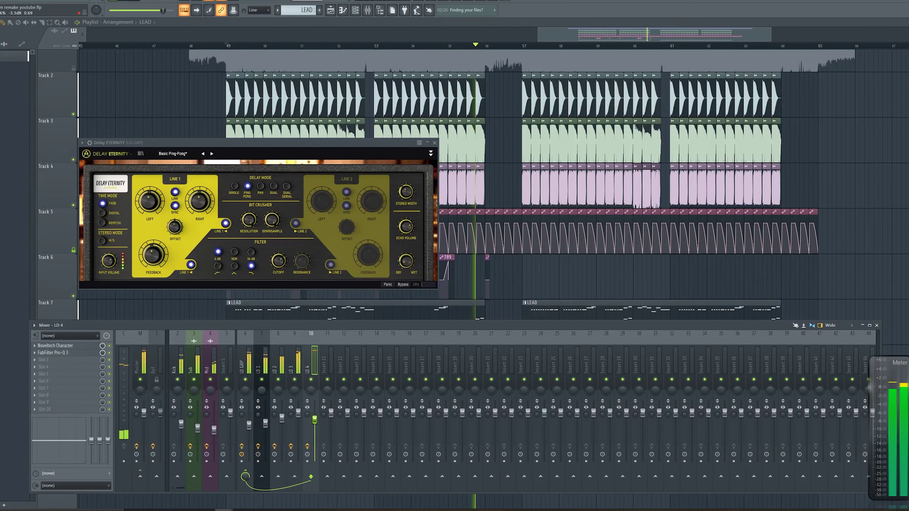
{"action": "key", "text": "space"}
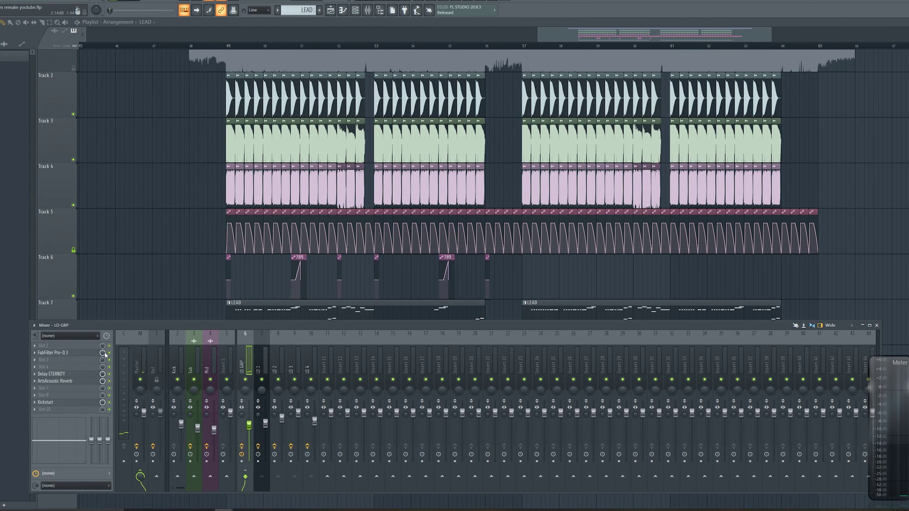
Load Fruity Peak Controller in the first effect slot of LD GRP.
{"action": "left_click", "coordinate": [90, 345]}
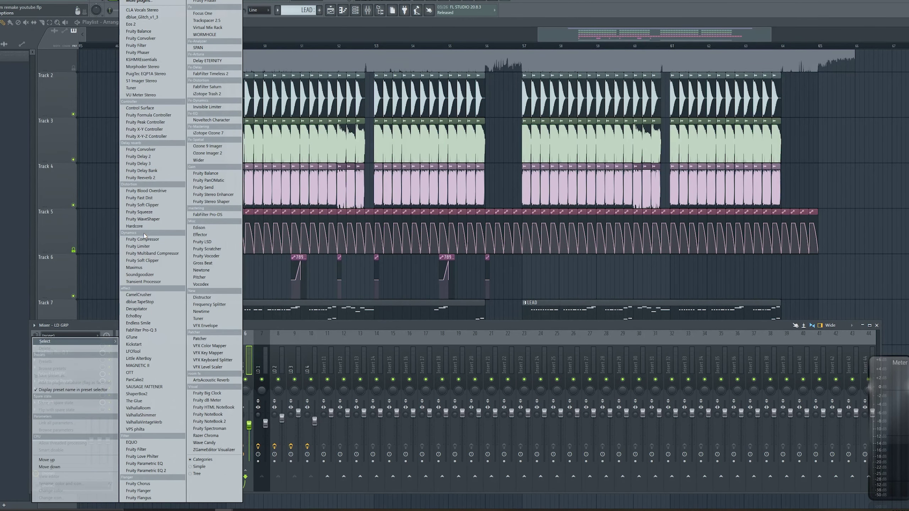
{"action": "left_click", "coordinate": [223, 509]}
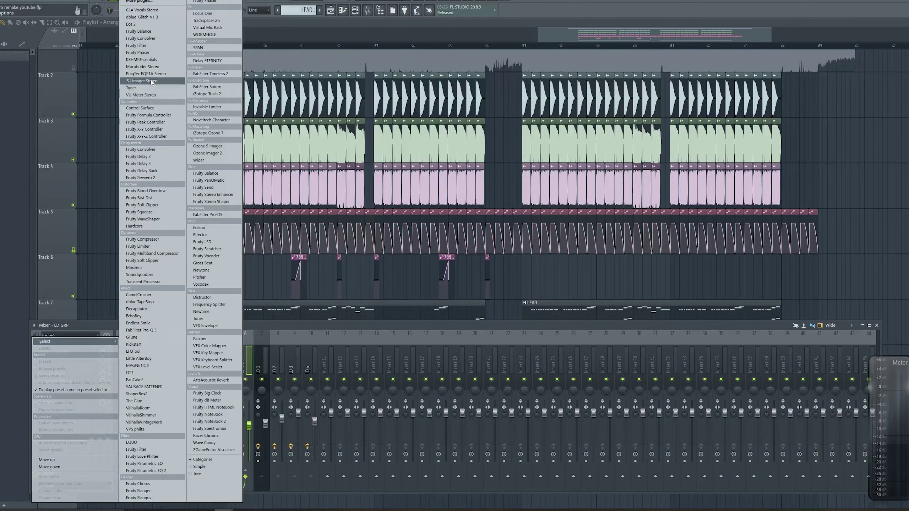
{"action": "left_click", "coordinate": [156, 122]}
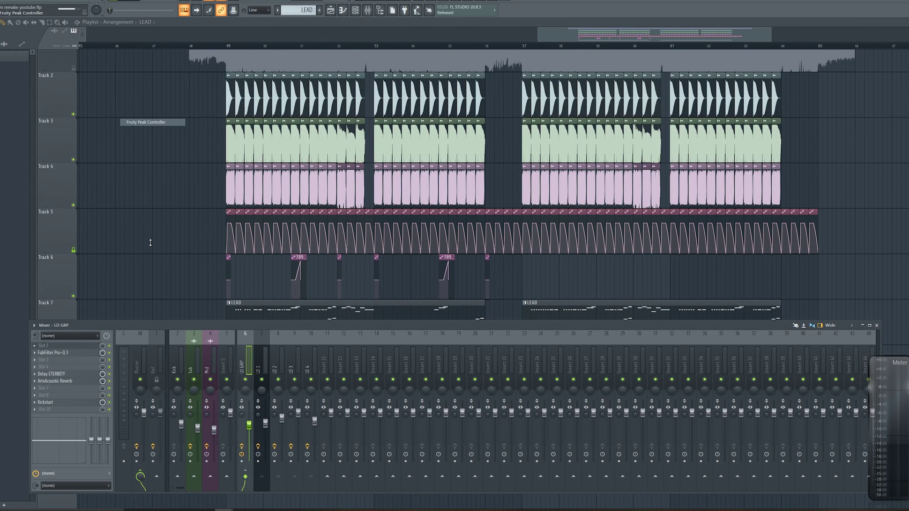
Link Delay ETERNITY's mix level on LD GRP to Peak ctrl - Peak with the Inverted mapping.
{"action": "right_click", "coordinate": [103, 374]}
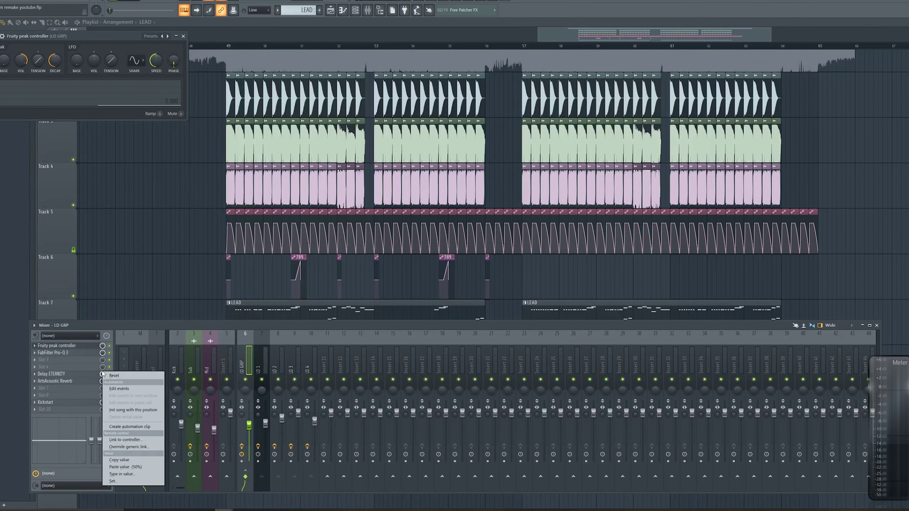
{"action": "left_click", "coordinate": [138, 440]}
{"action": "left_click", "coordinate": [461, 233]}
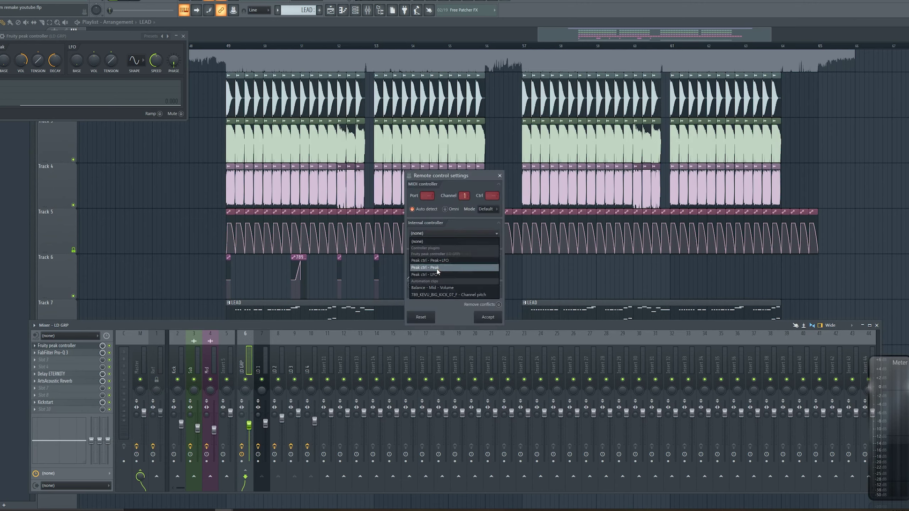
{"action": "left_click", "coordinate": [438, 268]}
{"action": "left_click", "coordinate": [498, 265]}
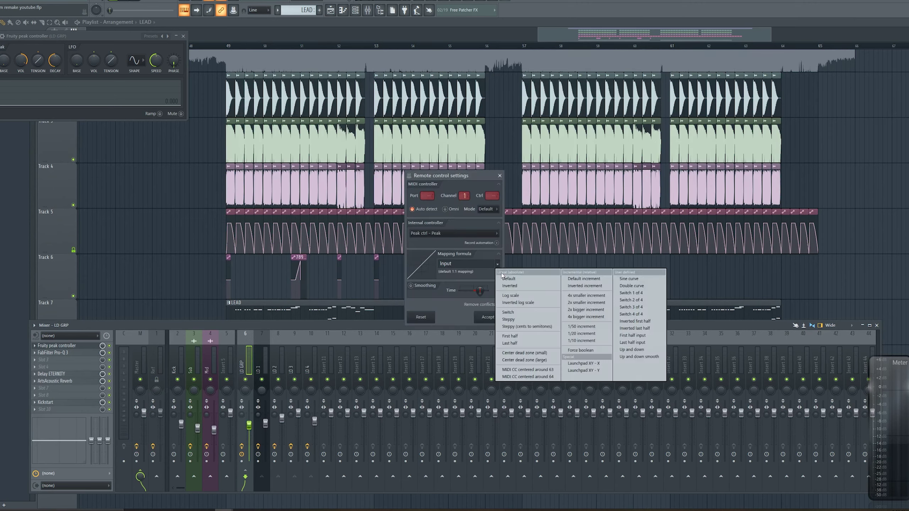
{"action": "left_click", "coordinate": [506, 286]}
{"action": "left_click", "coordinate": [480, 314]}
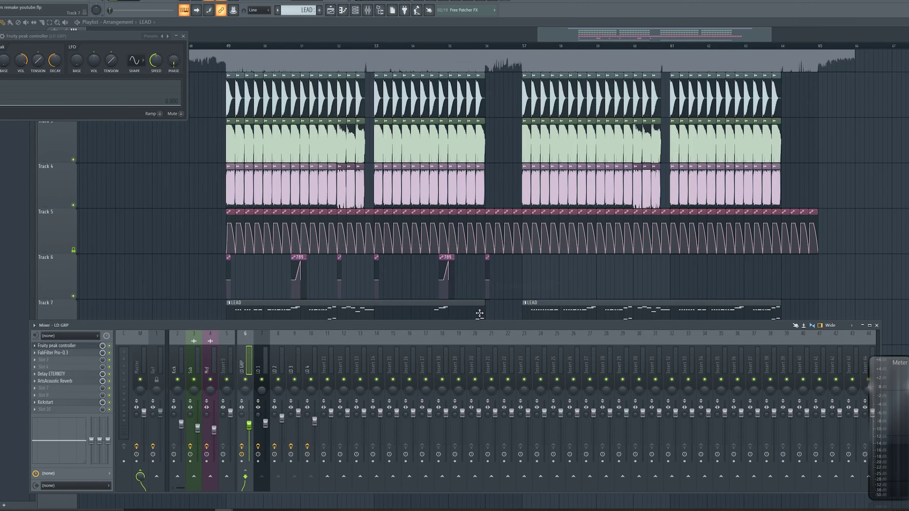
Link ArtsAcoustic Reverb's mix level on LD GRP to Peak ctrl - Peak with the Inverted mapping.
{"action": "right_click", "coordinate": [102, 381]}
{"action": "left_click", "coordinate": [126, 451]}
{"action": "left_click", "coordinate": [437, 235]}
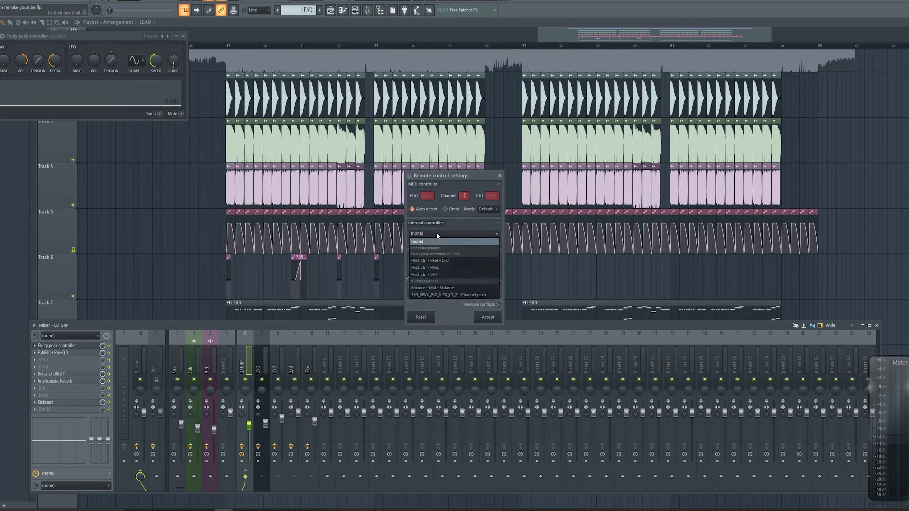
{"action": "left_click", "coordinate": [440, 268]}
{"action": "left_click", "coordinate": [497, 263]}
{"action": "left_click", "coordinate": [502, 286]}
{"action": "left_click", "coordinate": [488, 317]}
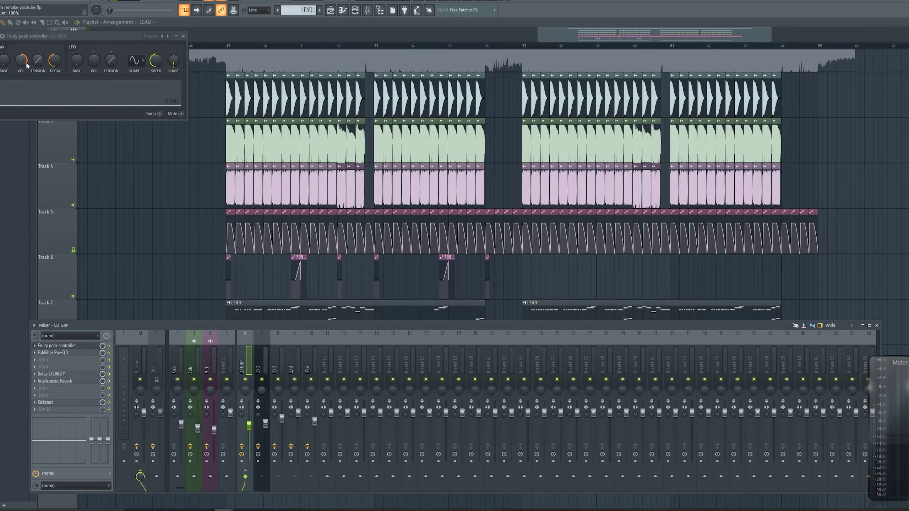
Play the drop, reduce the Fruity peak controller's peak volume to 30%, and close the controller.
{"action": "left_click", "coordinate": [228, 46]}
{"action": "key", "text": "space"}
{"action": "key", "text": "F9"}
{"action": "key", "text": "space"}
{"action": "key", "text": "space"}
{"action": "left_click_drag", "start_coordinate": [99, 37], "coordinate": [179, 82]}
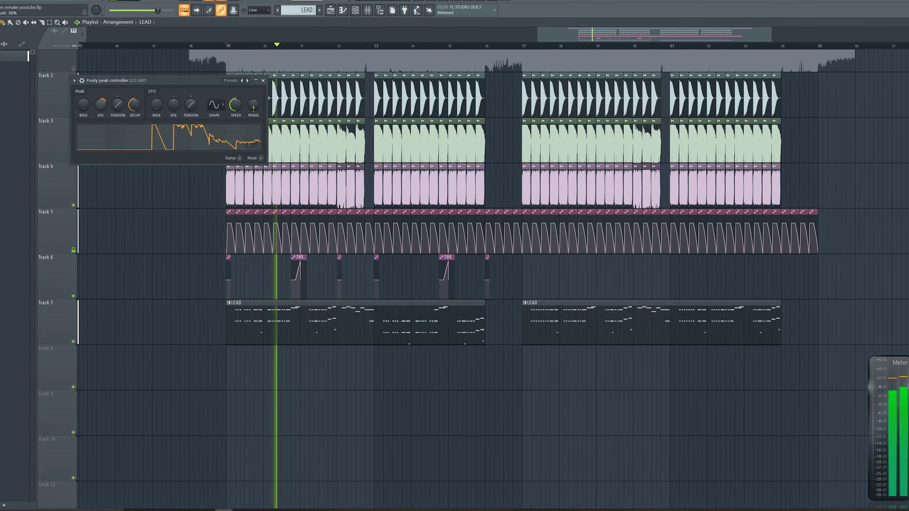
{"action": "left_click", "coordinate": [263, 80]}
Bring the mixer back up and fine-tune LD 4's level against the other leads during playback.
{"action": "left_click", "coordinate": [368, 13]}
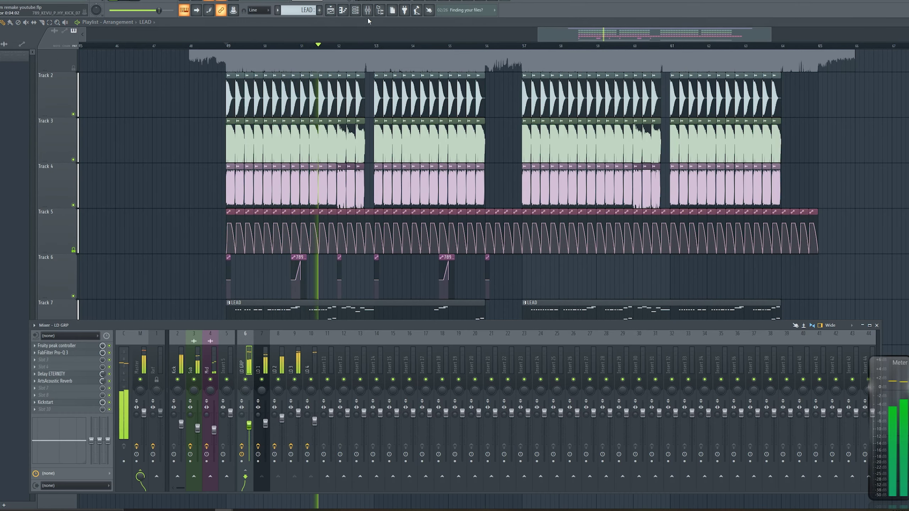
{"action": "left_click", "coordinate": [368, 14]}
{"action": "left_click", "coordinate": [368, 12]}
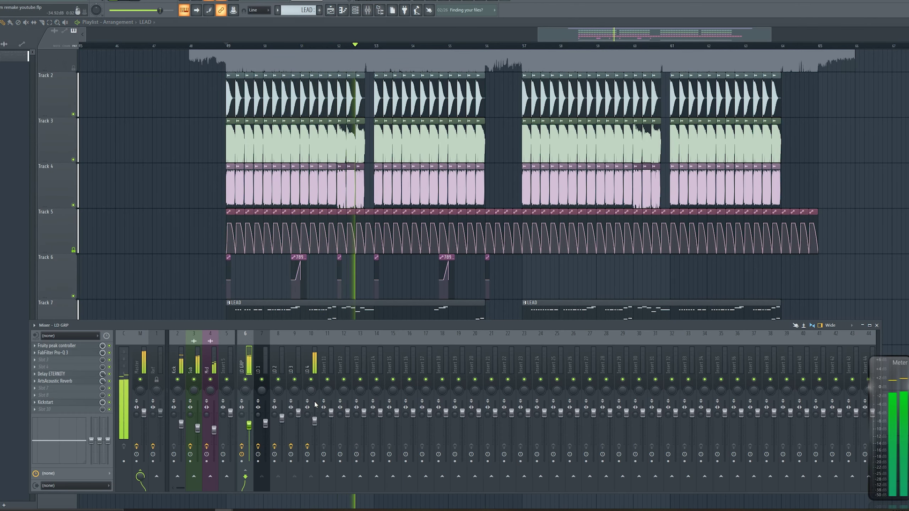
{"action": "left_click_drag", "start_coordinate": [315, 413], "coordinate": [315, 420]}
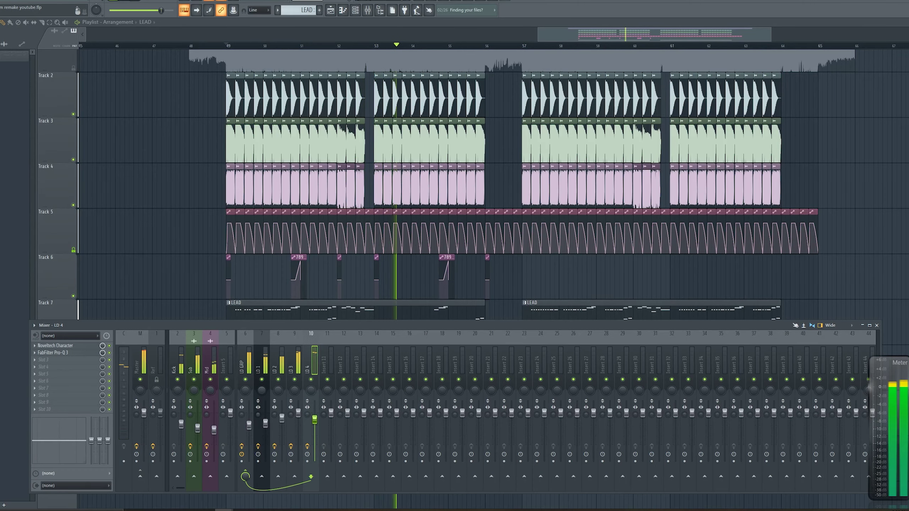
Load PuigTec EQP1A Stereo in the third effect slot of LD GRP and return playback to the drop's start.
{"action": "left_click", "coordinate": [244, 369]}
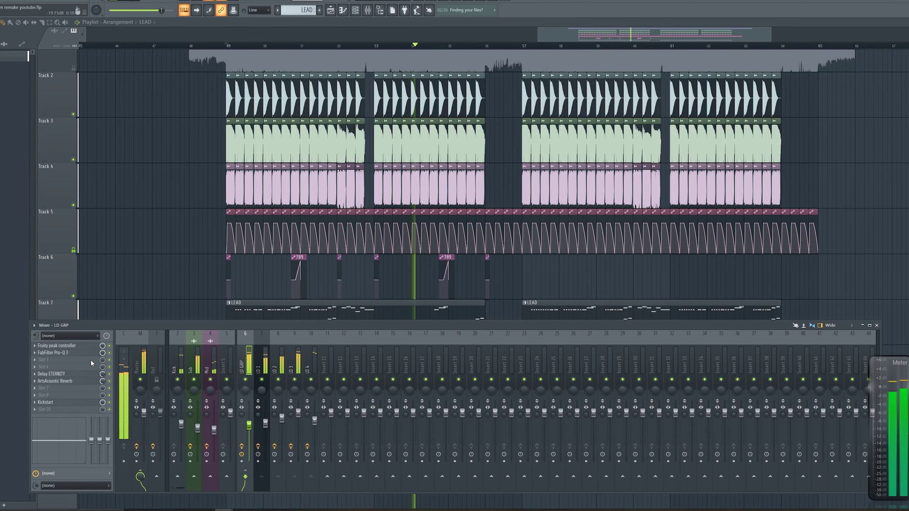
{"action": "left_click", "coordinate": [51, 364]}
{"action": "left_click", "coordinate": [147, 74]}
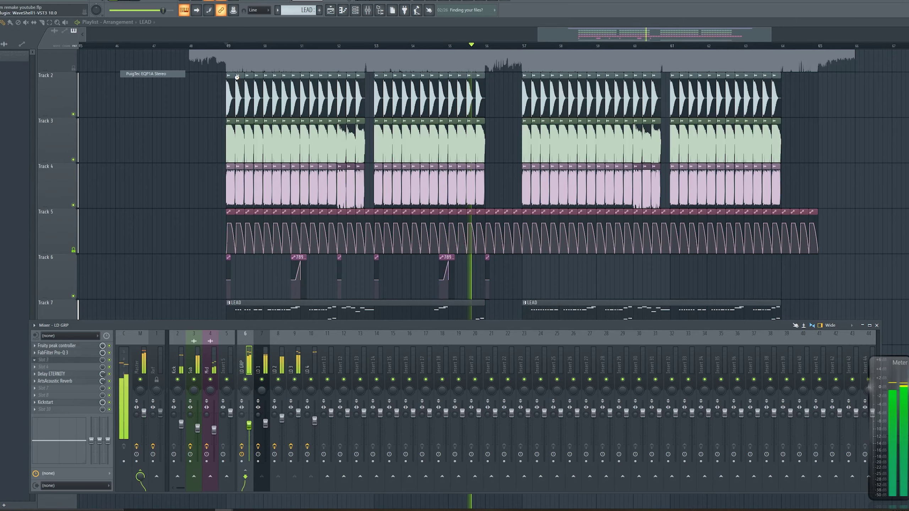
{"action": "left_click_drag", "start_coordinate": [235, 46], "coordinate": [344, 157]}
{"action": "left_click", "coordinate": [229, 47]}
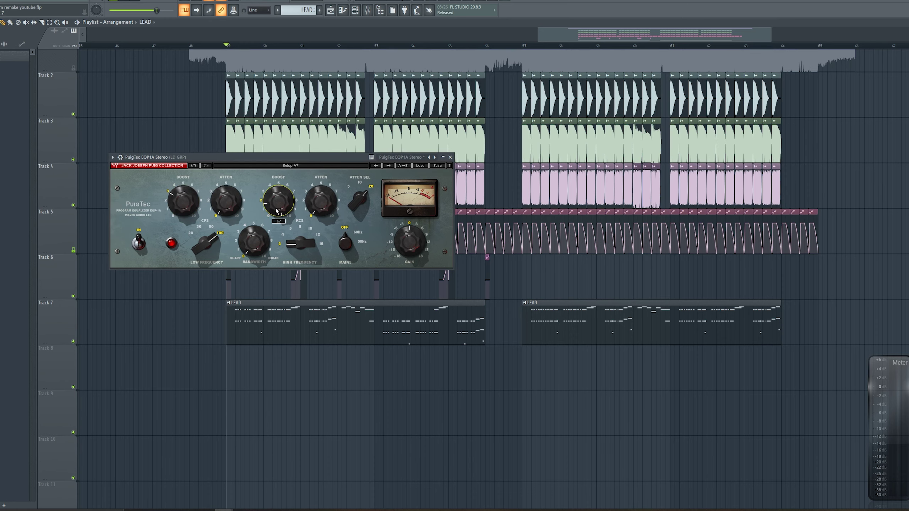
Move the PuigTec EQ aside, play the drop, and adjust its high-frequency boost for LD GRP.
{"action": "left_click_drag", "start_coordinate": [290, 161], "coordinate": [327, 201]}
{"action": "key", "text": "space"}
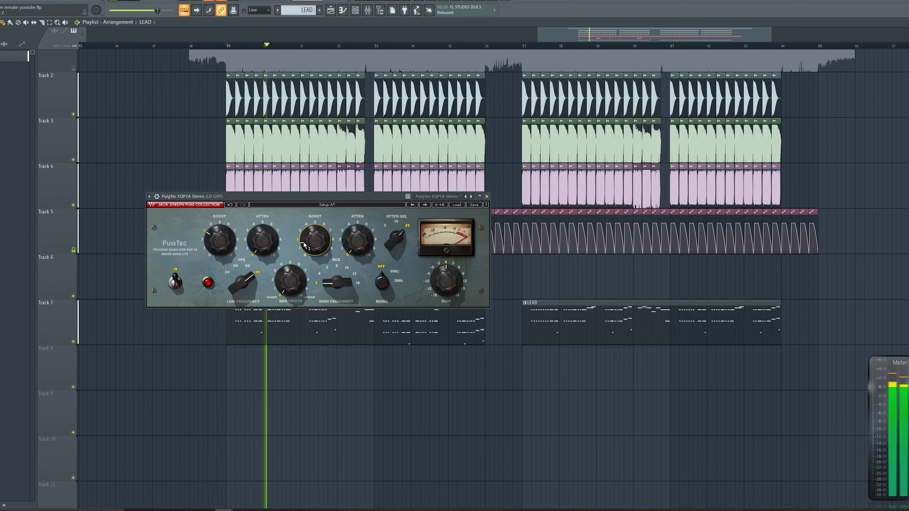
{"action": "left_click_drag", "start_coordinate": [305, 253], "coordinate": [311, 249]}
{"action": "scroll", "coordinate": [124, 38], "scroll_direction": "up", "scroll_amount": 4}
{"action": "key", "text": "space"}
{"action": "key", "text": "space"}
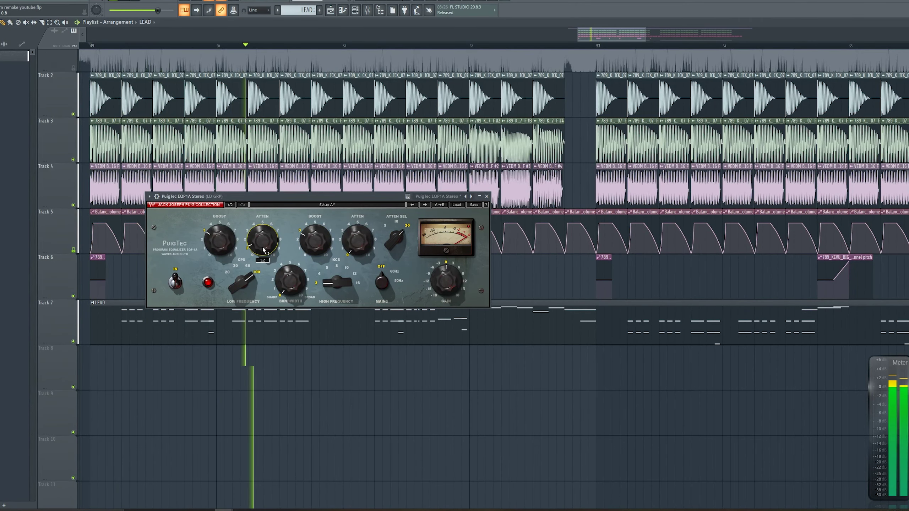
Fine-tune the PuigTec's attenuation and boost during playback, then close the EQ.
{"action": "left_click_drag", "start_coordinate": [267, 249], "coordinate": [268, 248]}
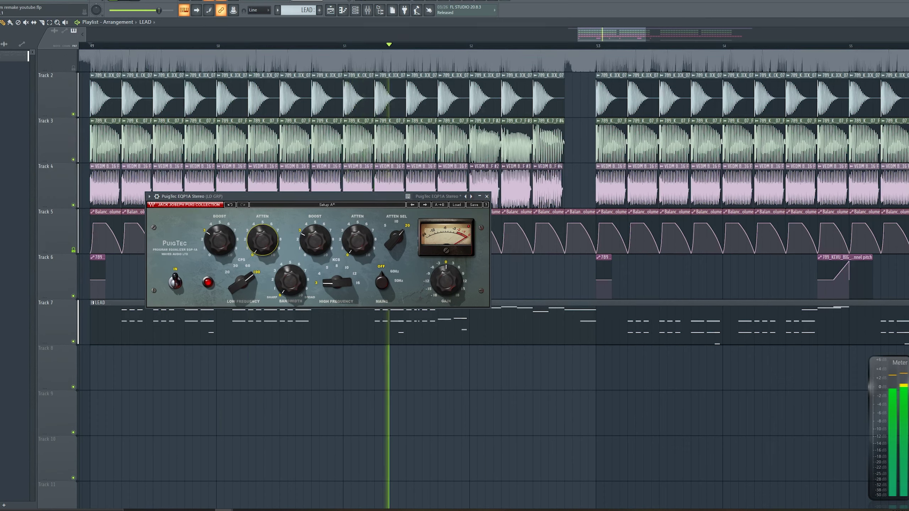
{"action": "left_click_drag", "start_coordinate": [358, 254], "coordinate": [358, 251]}
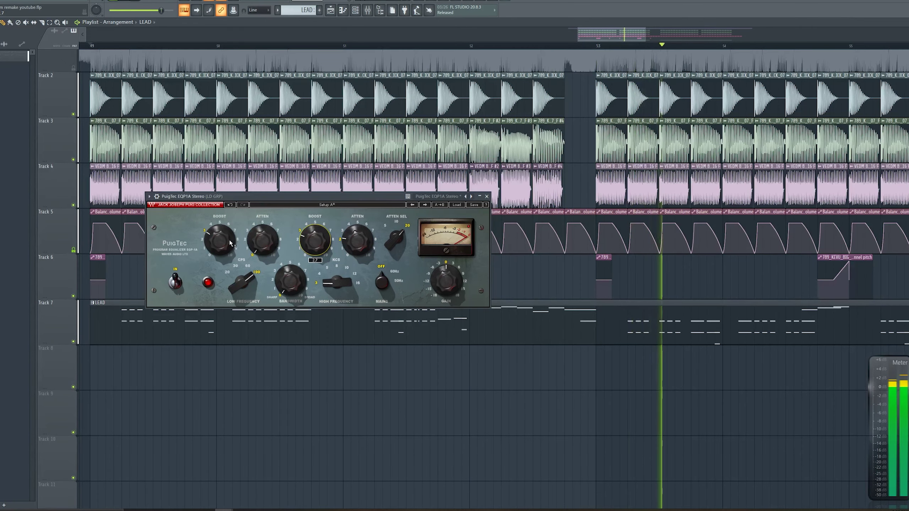
{"action": "left_click_drag", "start_coordinate": [220, 244], "coordinate": [220, 243]}
{"action": "left_click", "coordinate": [487, 196]}
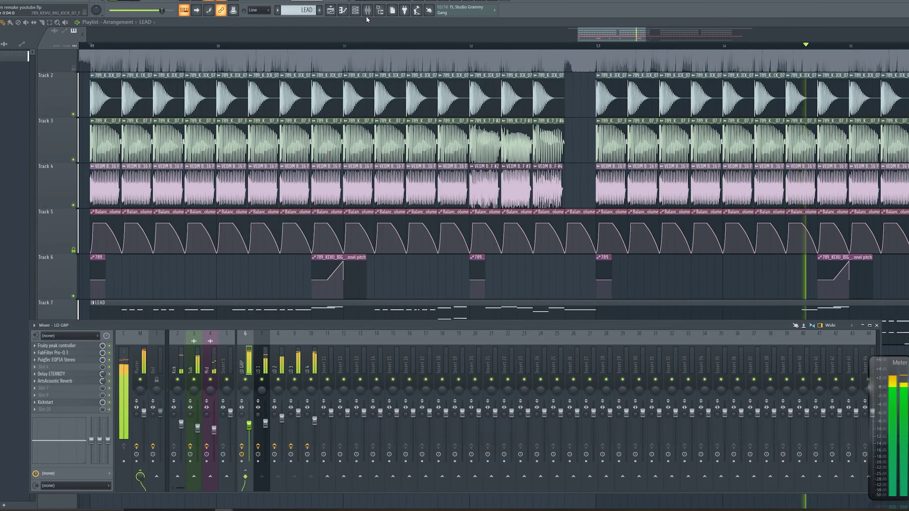
Bring the mixer back up and set LD GRP's level to about -6.4 dB during playback.
{"action": "left_click", "coordinate": [367, 11]}
{"action": "left_click", "coordinate": [369, 11]}
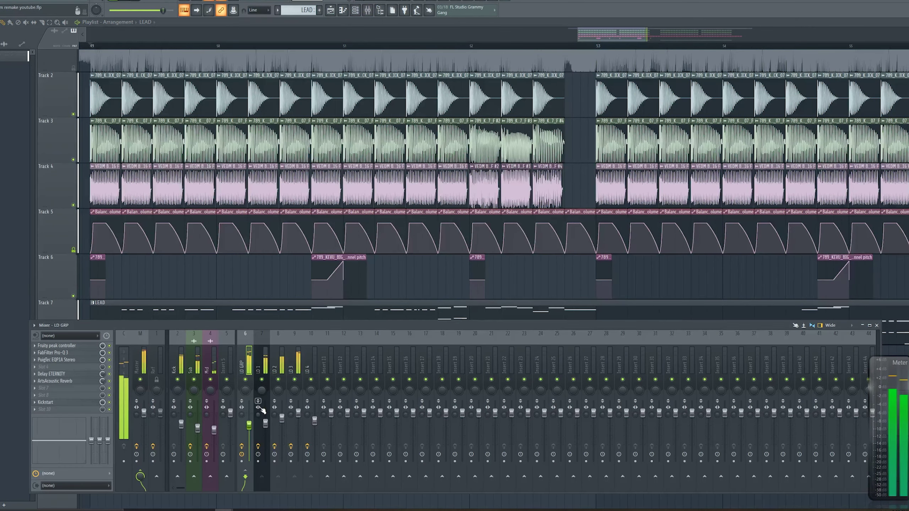
{"action": "left_click_drag", "start_coordinate": [250, 426], "coordinate": [249, 425]}
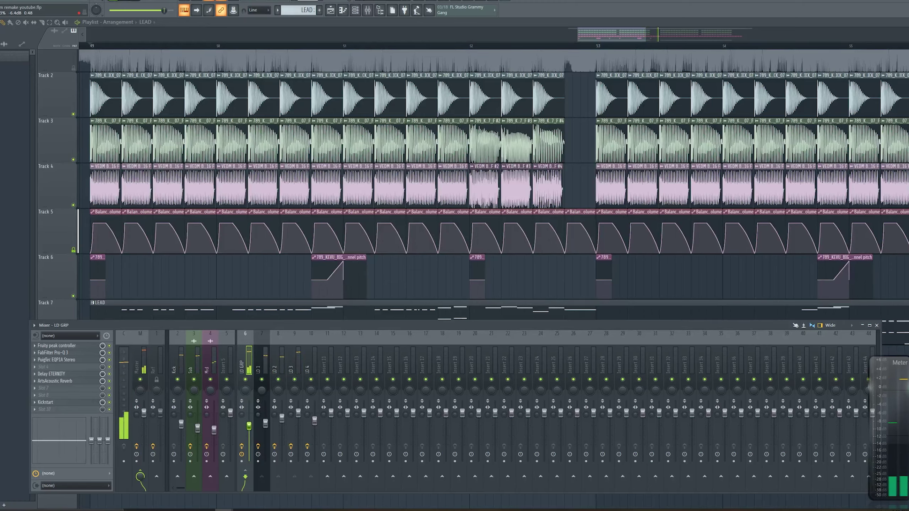
Load S1 Imager Stereo in the seventh effect slot of LD GRP, widen the stereo image slightly, and close it.
{"action": "left_click", "coordinate": [60, 394]}
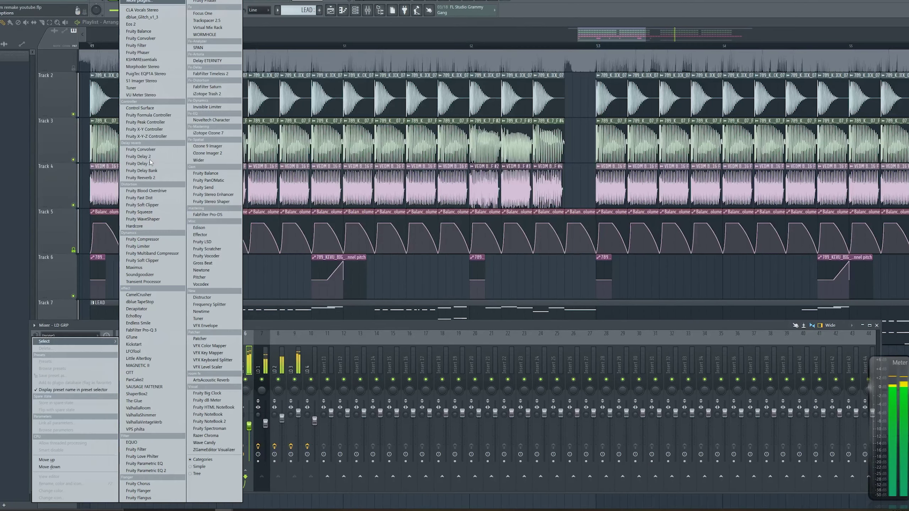
{"action": "left_click", "coordinate": [143, 73]}
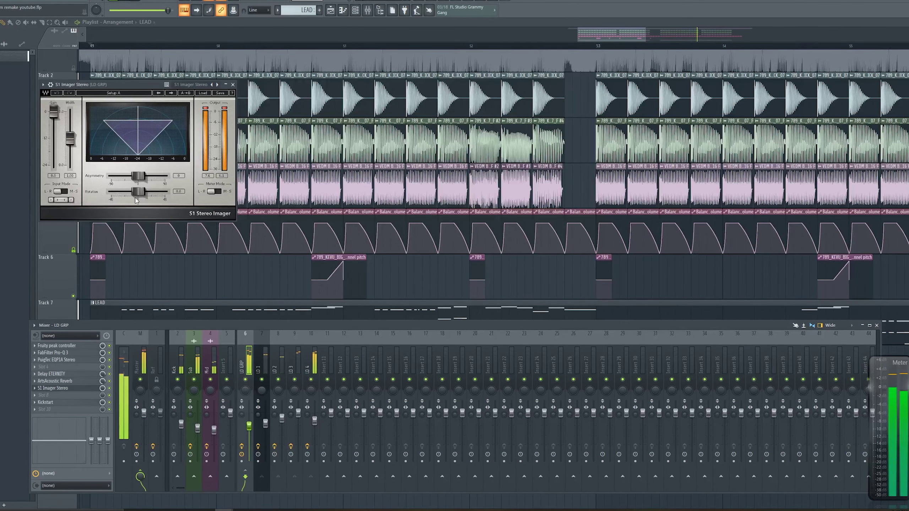
{"action": "left_click_drag", "start_coordinate": [116, 88], "coordinate": [146, 100]}
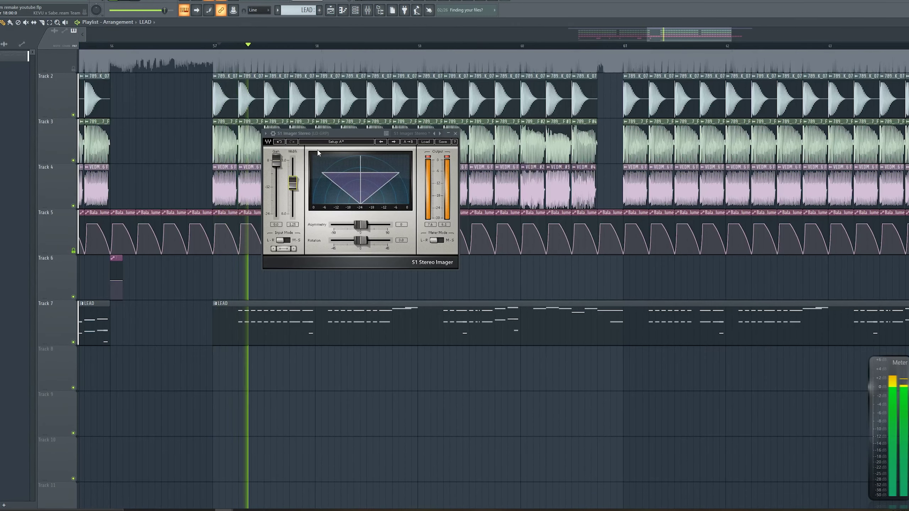
{"action": "left_click", "coordinate": [455, 133]}
Reopen the mixer, lower LD 4's level slightly, and raise the Kick's level a little during playback.
{"action": "left_click", "coordinate": [368, 10]}
{"action": "left_click", "coordinate": [368, 10]}
{"action": "left_click", "coordinate": [367, 10]}
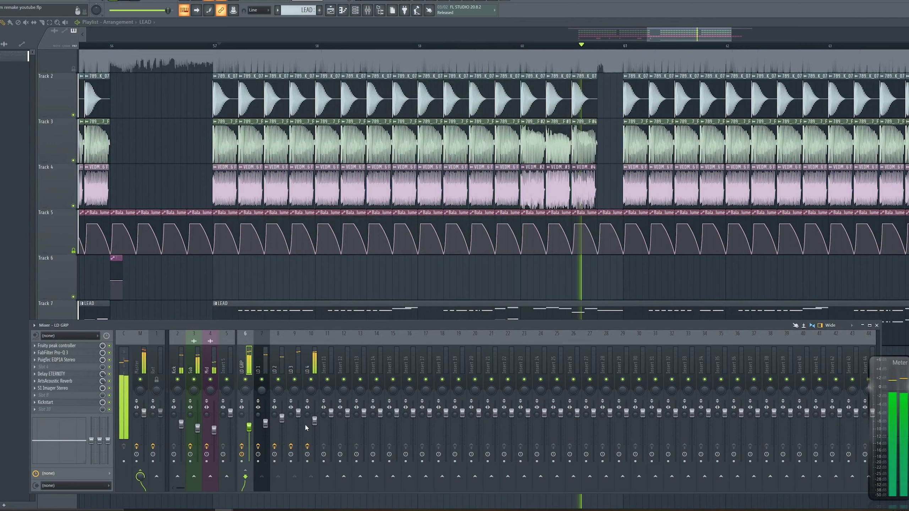
{"action": "left_click_drag", "start_coordinate": [314, 421], "coordinate": [314, 424]}
{"action": "right_click", "coordinate": [315, 423]}
{"action": "left_click", "coordinate": [314, 423]}
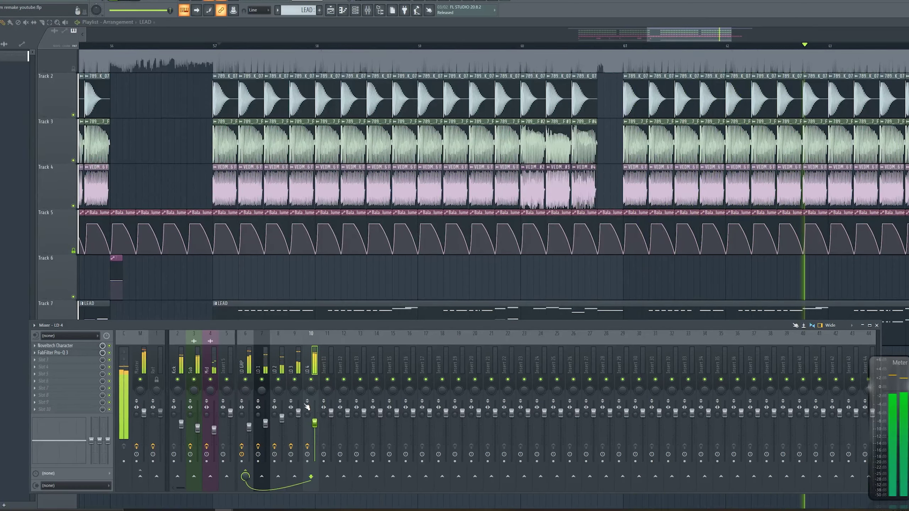
{"action": "left_click_drag", "start_coordinate": [183, 424], "coordinate": [182, 422]}
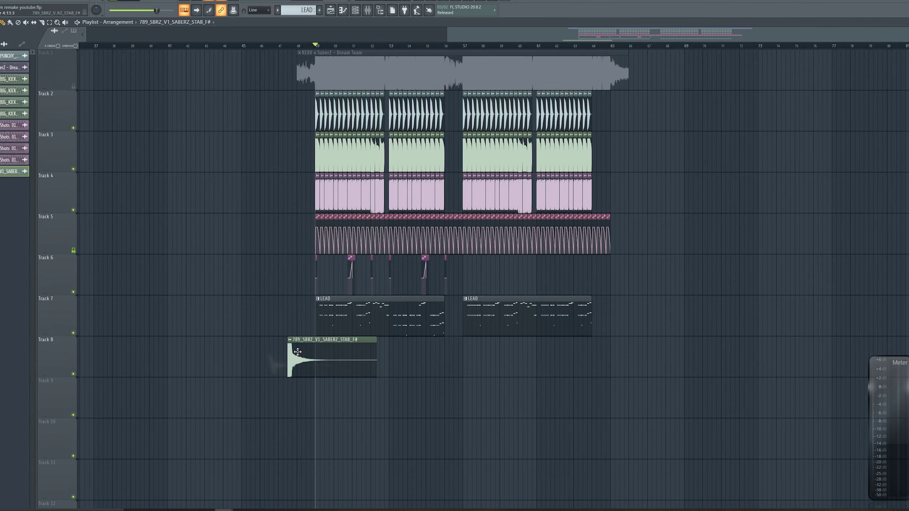
Place the 789_SBRZ_V1_SABERZ_STAB_F# sample at the drop's start on Track 8 and set its stretch mode to Auto.
{"action": "left_click_drag", "start_coordinate": [295, 354], "coordinate": [327, 354]}
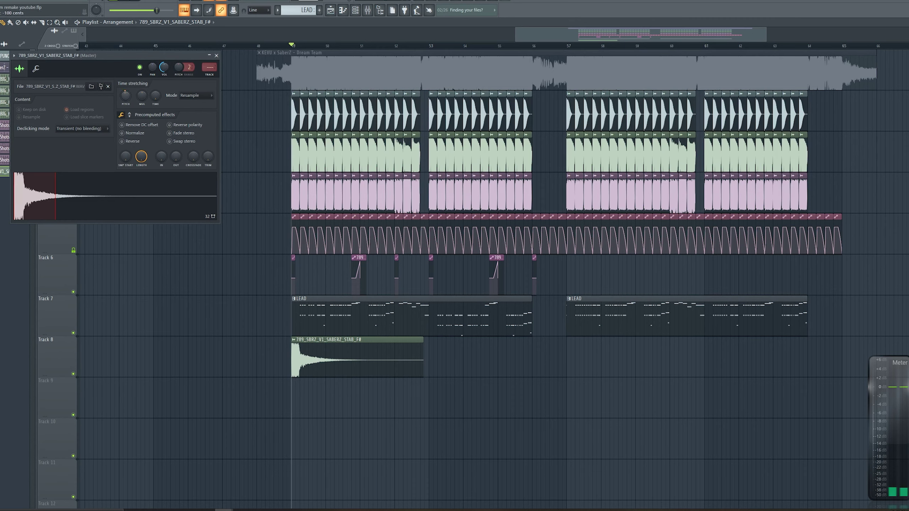
{"action": "left_click", "coordinate": [137, 216]}
{"action": "key", "text": "space"}
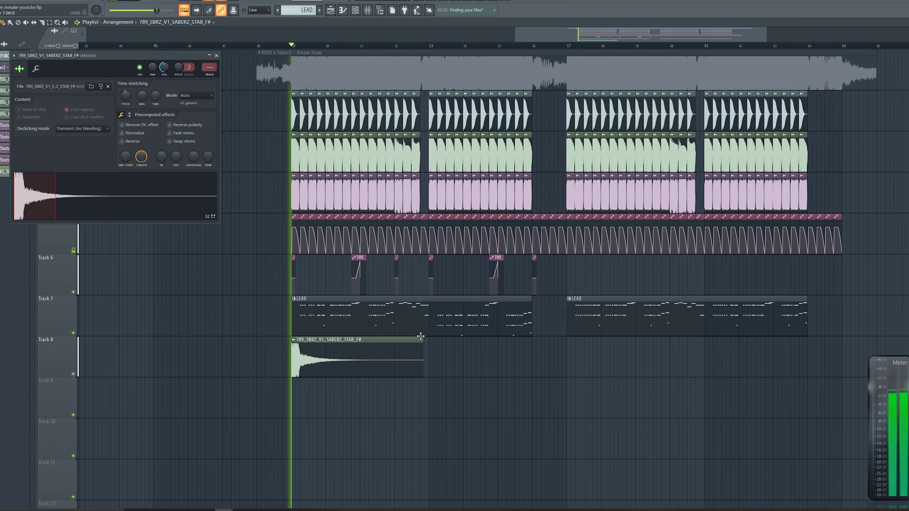
Add a second stab clip on Track 8 at bar 51 and shorten both stab clips to about one and a half bars.
{"action": "left_click", "coordinate": [357, 358]}
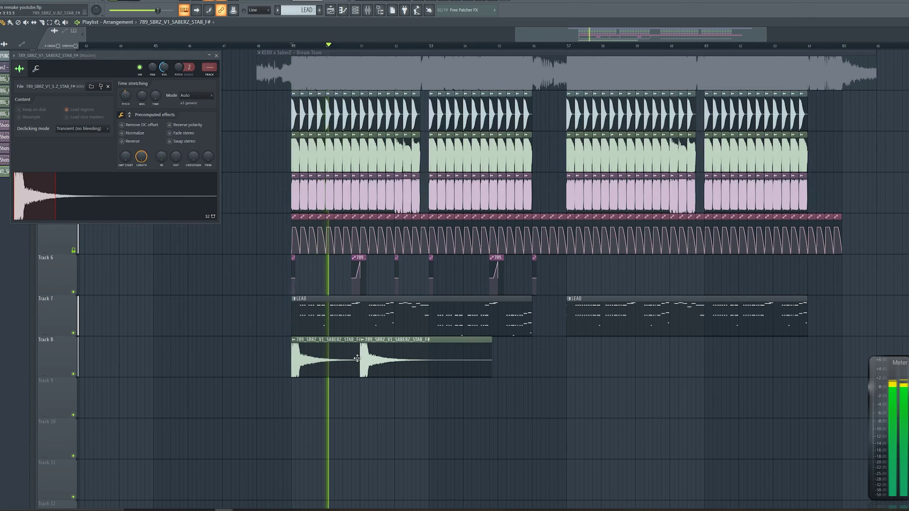
{"action": "left_click_drag", "start_coordinate": [357, 359], "coordinate": [361, 358]}
{"action": "left_click_drag", "start_coordinate": [511, 360], "coordinate": [344, 363], "text": "ctrl"}
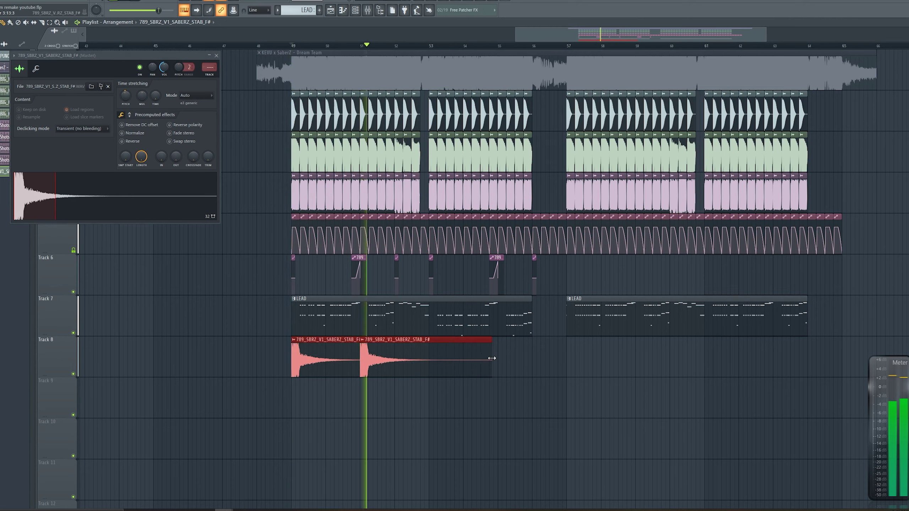
{"action": "left_click_drag", "start_coordinate": [492, 358], "coordinate": [411, 358]}
Duplicate the stab clips along Track 8 until eight stabs, spaced two bars apart, cover the whole drop.
{"action": "key", "text": "ctrl+b"}
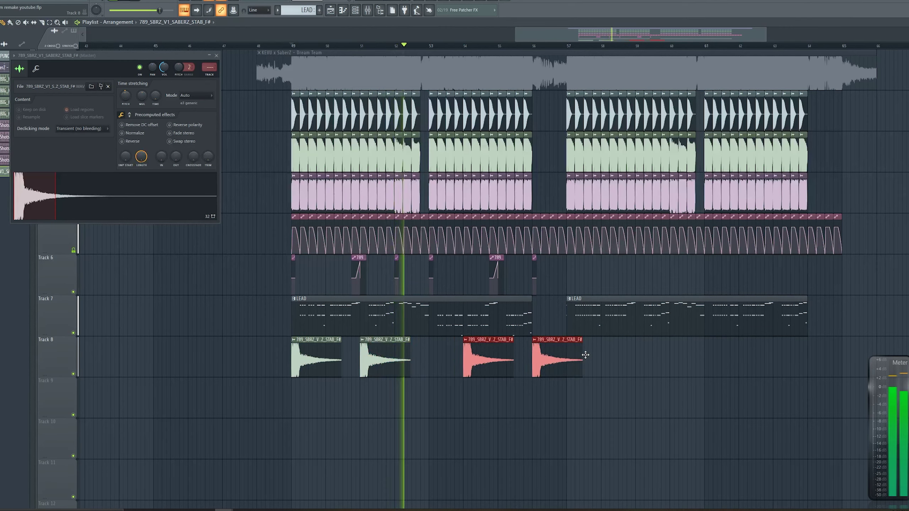
{"action": "left_click_drag", "start_coordinate": [568, 356], "coordinate": [287, 380]}
{"action": "key", "text": "ctrl+b"}
{"action": "left_click_drag", "start_coordinate": [626, 358], "coordinate": [594, 357]}
{"action": "left_click_drag", "start_coordinate": [643, 398], "coordinate": [776, 404], "text": "ctrl"}
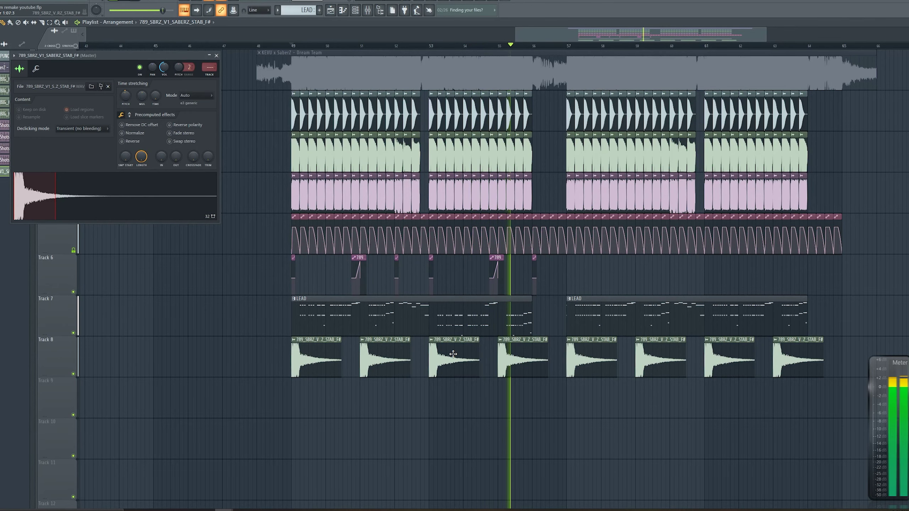
Route the stab to mixer track 11, Stab, and load Kickstart in its sixth slot with a 65% mix.
{"action": "key", "text": "F9"}
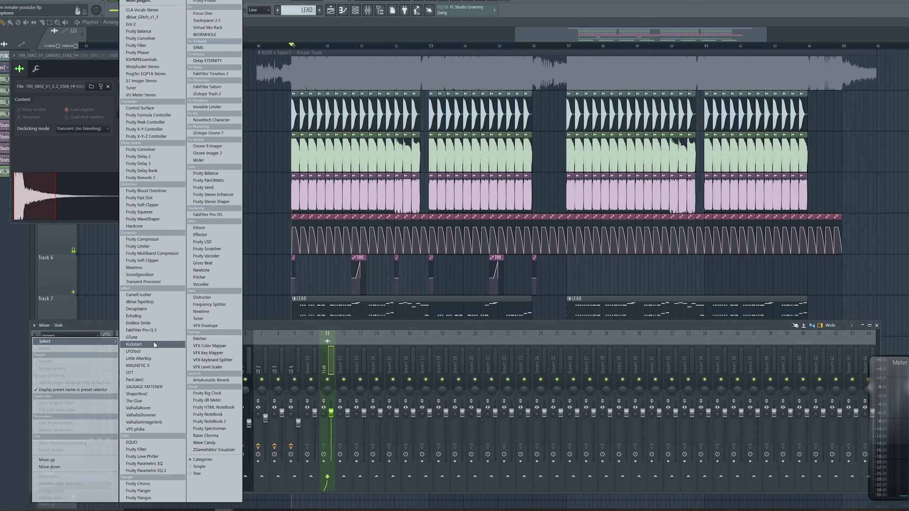
{"action": "left_click", "coordinate": [157, 345]}
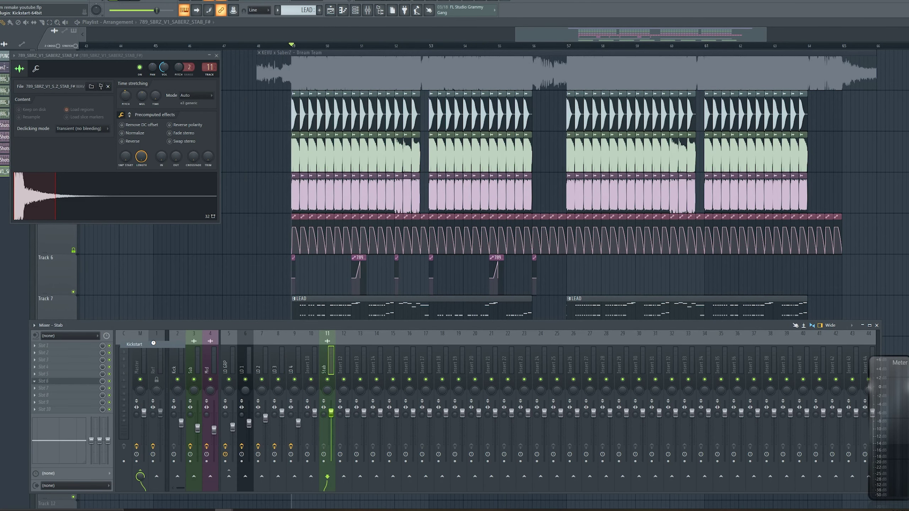
{"action": "left_click", "coordinate": [146, 340]}
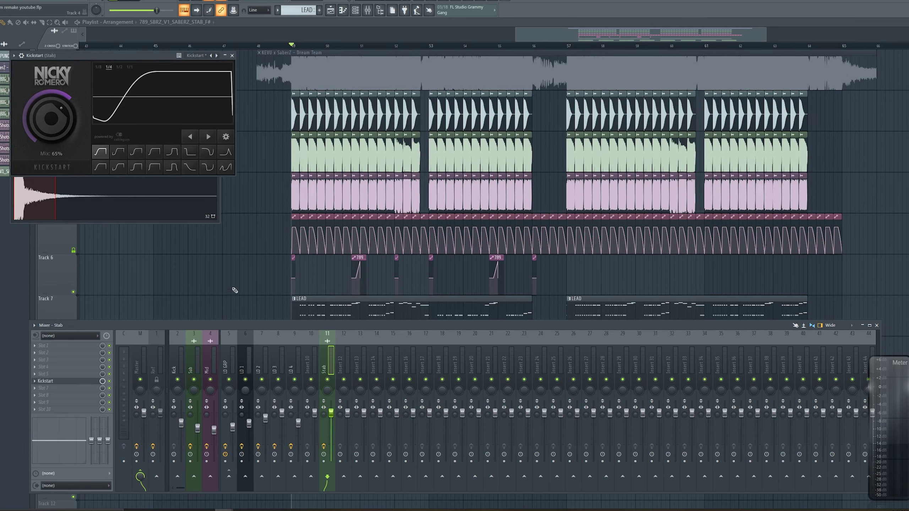
Open LD GRP's Kickstart, move it clear of the other window, and set its mix to 82% during playback.
{"action": "left_click", "coordinate": [232, 358]}
{"action": "left_click", "coordinate": [53, 402]}
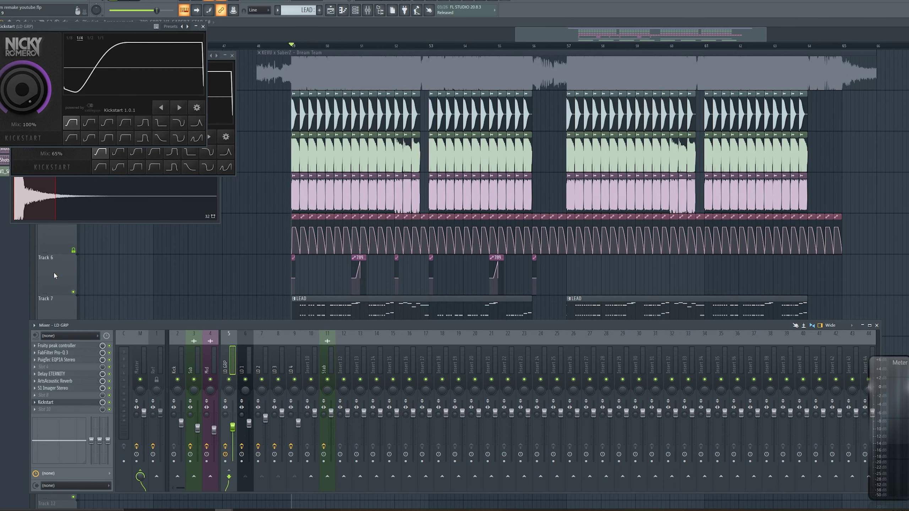
{"action": "left_click_drag", "start_coordinate": [109, 29], "coordinate": [158, 89]}
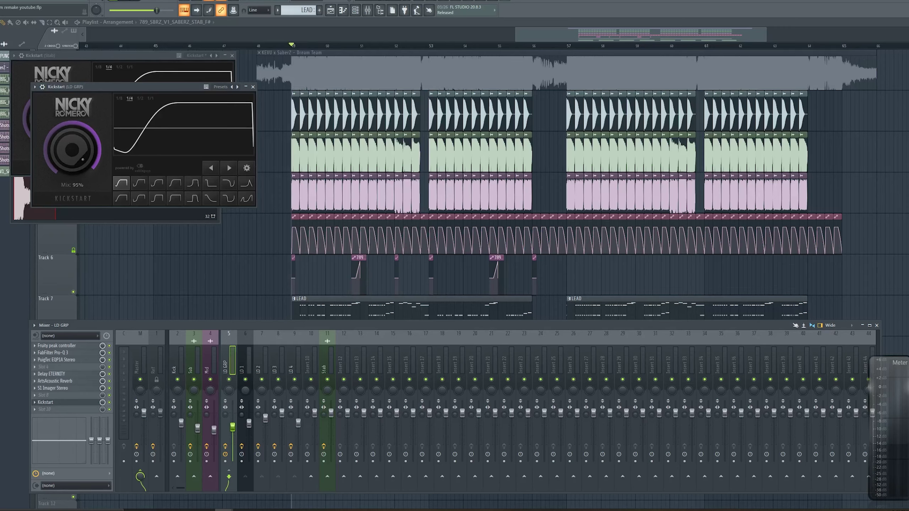
{"action": "left_click_drag", "start_coordinate": [94, 90], "coordinate": [102, 97]}
{"action": "key", "text": "space"}
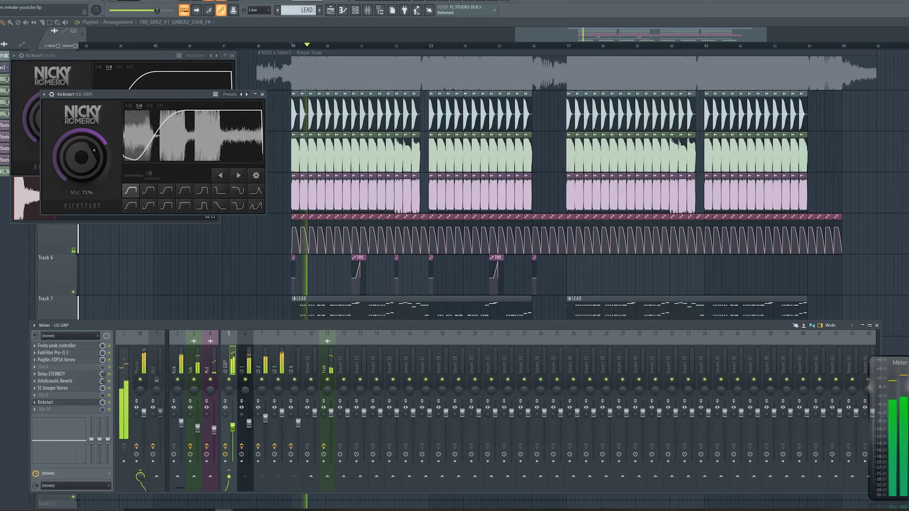
{"action": "left_click_drag", "start_coordinate": [82, 157], "coordinate": [93, 148]}
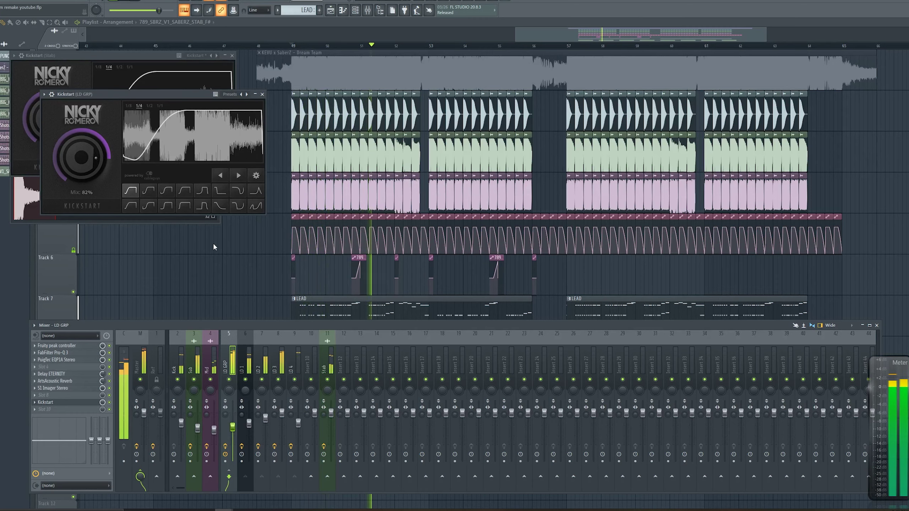
Try a different ducking curve on LD GRP's Kickstart, return to the original curve, and set the mix to 80%.
{"action": "left_click", "coordinate": [326, 346]}
{"action": "left_click", "coordinate": [53, 381]}
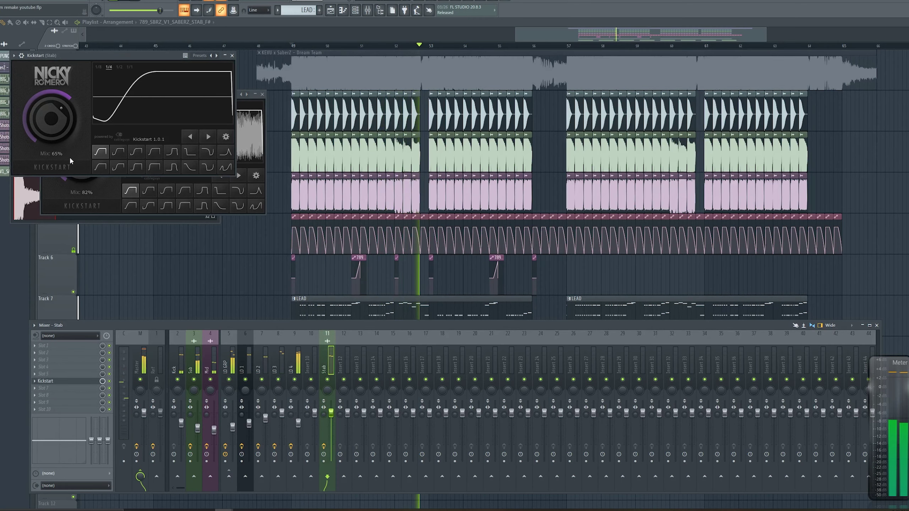
{"action": "left_click", "coordinate": [132, 205]}
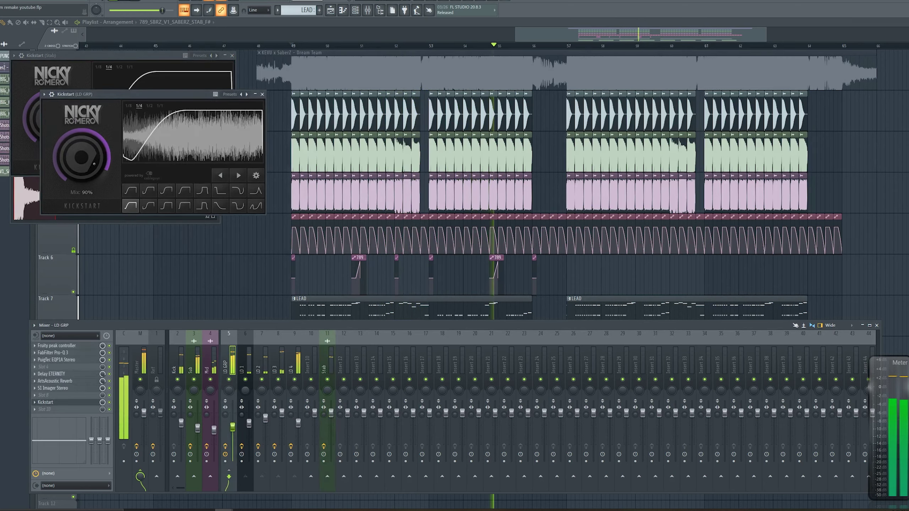
{"action": "left_click_drag", "start_coordinate": [95, 164], "coordinate": [96, 174]}
{"action": "left_click", "coordinate": [125, 196]}
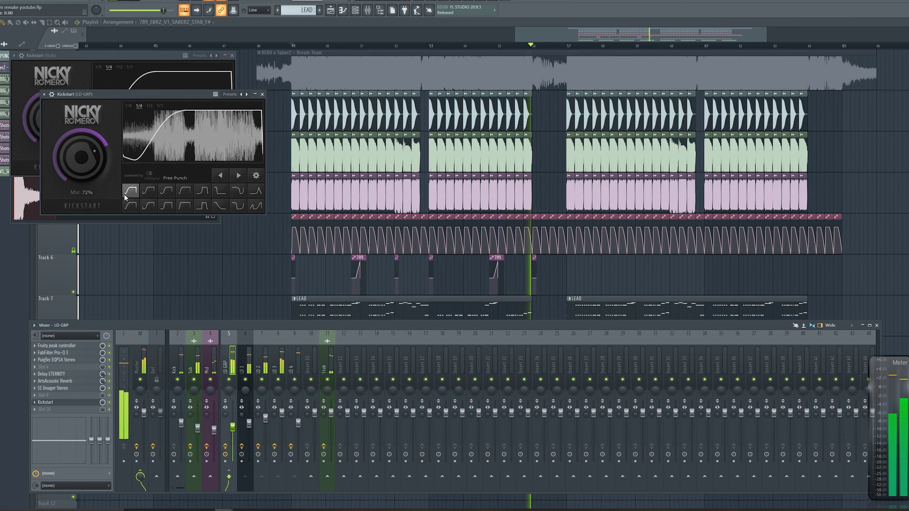
{"action": "left_click_drag", "start_coordinate": [94, 163], "coordinate": [94, 163]}
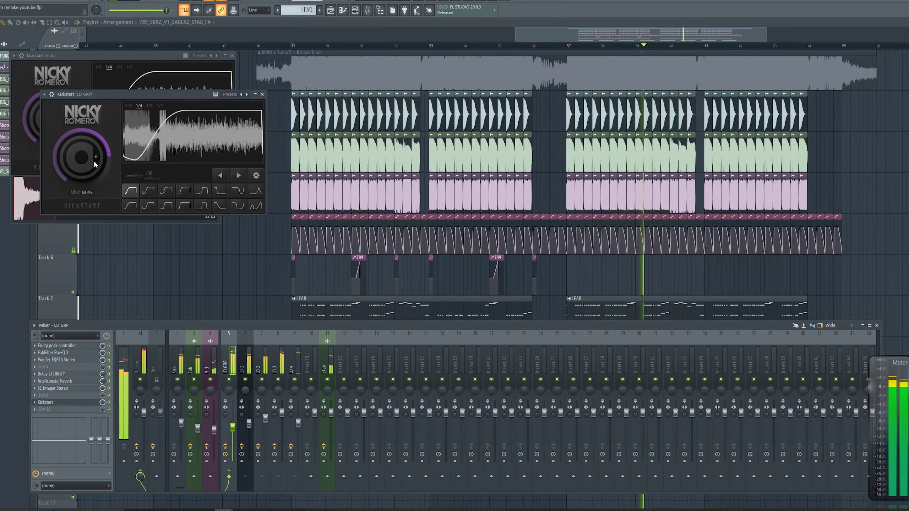
Set the Stab track's Kickstart mix to 85% and load FabFilter Pro-Q 3 in its first effect slot.
{"action": "left_click", "coordinate": [263, 95]}
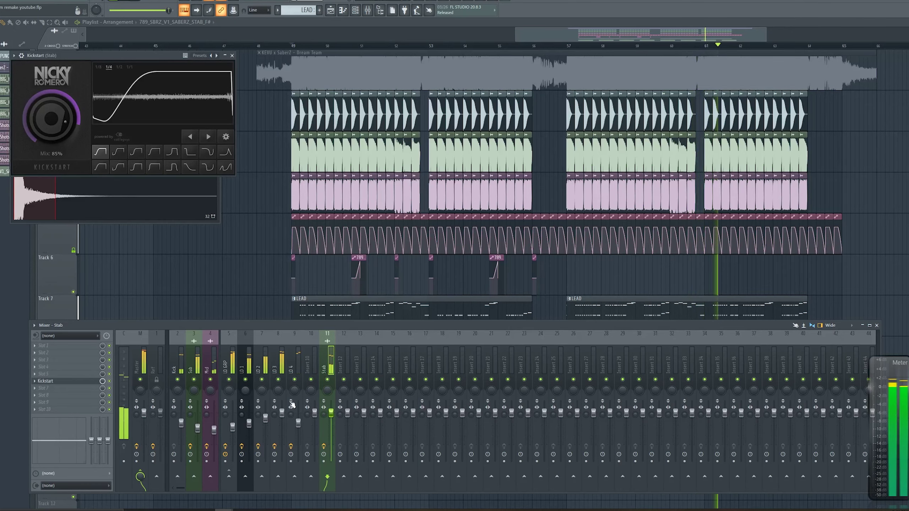
{"action": "left_click", "coordinate": [86, 345]}
{"action": "mouse_move", "coordinate": [86, 342]}
{"action": "left_click", "coordinate": [135, 339]}
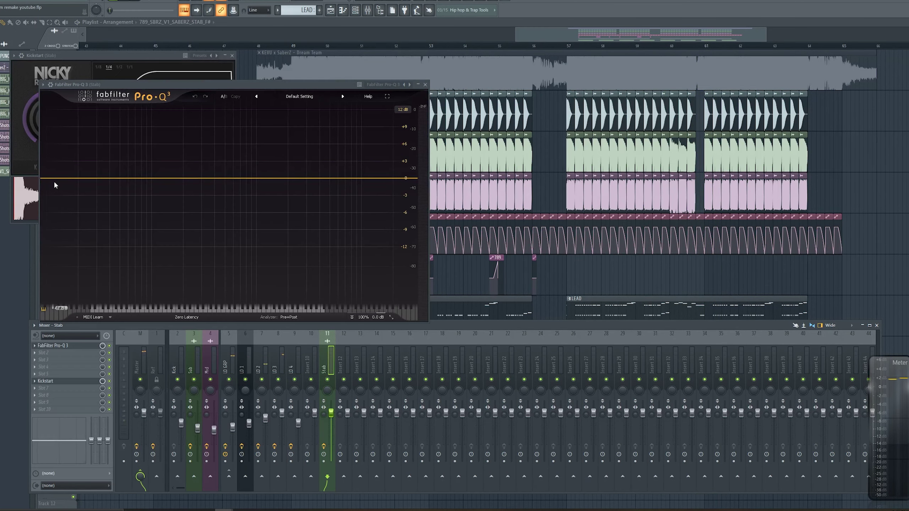
Add a 36 dB/oct low cut at about 82 Hz to the Stab's Pro-Q 3, then close the mixer and effect windows.
{"action": "left_click_drag", "start_coordinate": [54, 179], "coordinate": [142, 184]}
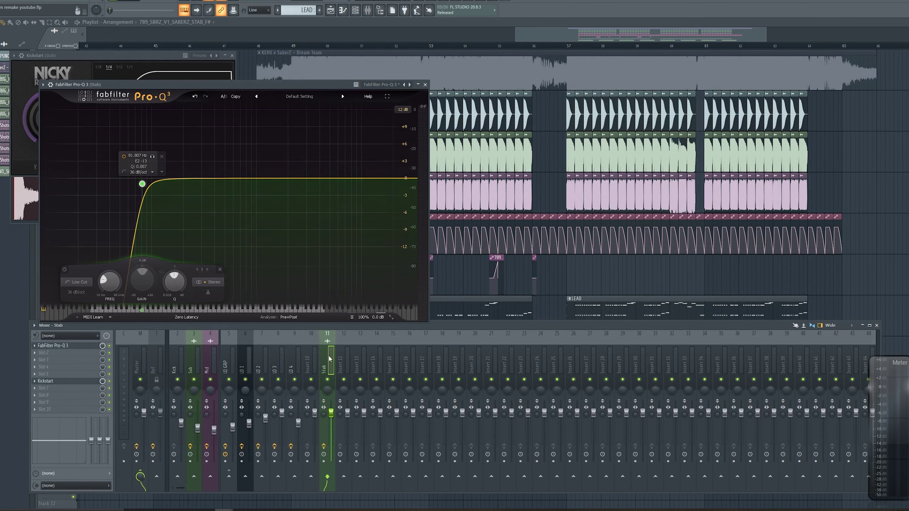
{"action": "key", "text": "F9"}
{"action": "left_click", "coordinate": [425, 85]}
{"action": "left_click", "coordinate": [232, 56]}
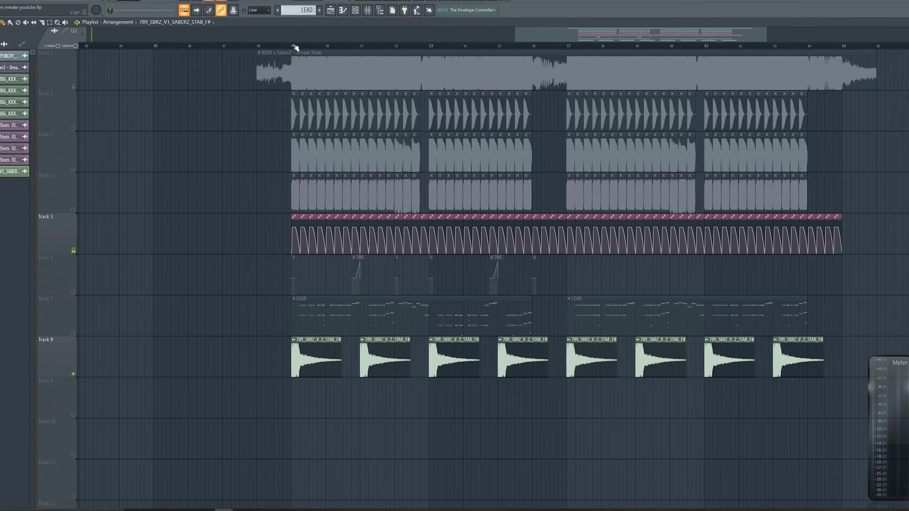
Play the soloed stabs from the drop's start and unmute the kicks on Track 2 alongside them.
{"action": "left_click", "coordinate": [294, 45]}
{"action": "key", "text": "space"}
{"action": "left_click", "coordinate": [73, 127]}
{"action": "scroll", "coordinate": [365, 368], "scroll_direction": "up", "scroll_amount": 3}
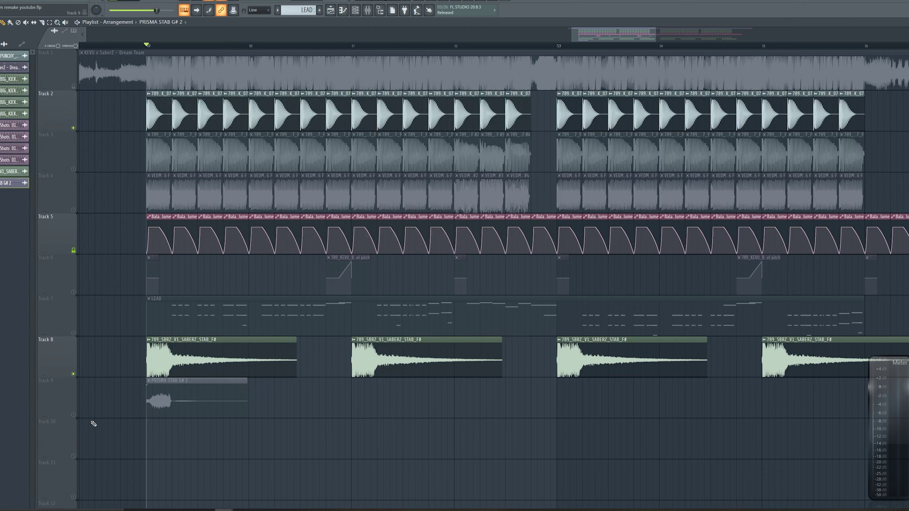
Unmute Track 9 and route the PRISMA STAB G# 2 sample to the Stab mixer track, number 11.
{"action": "left_click", "coordinate": [73, 416]}
{"action": "double_click", "coordinate": [220, 399]}
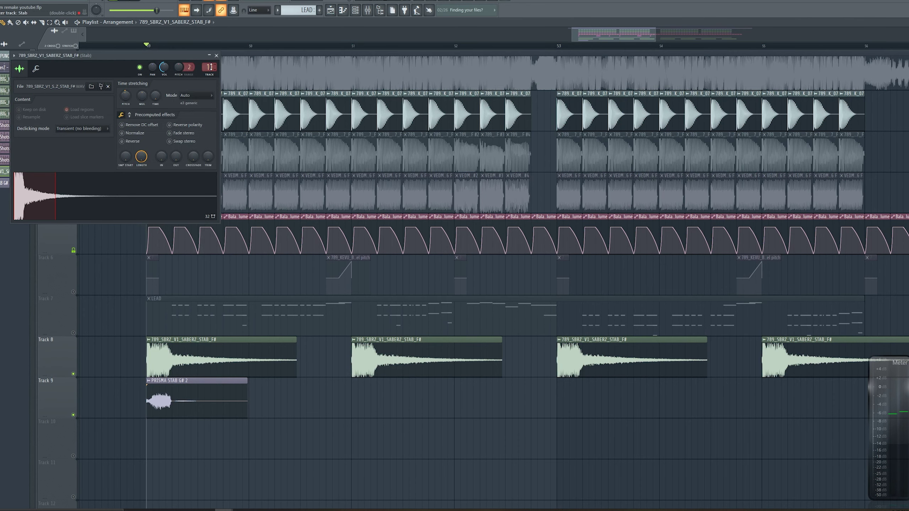
{"action": "right_click", "coordinate": [211, 68]}
{"action": "left_click", "coordinate": [228, 156]}
{"action": "double_click", "coordinate": [174, 399]}
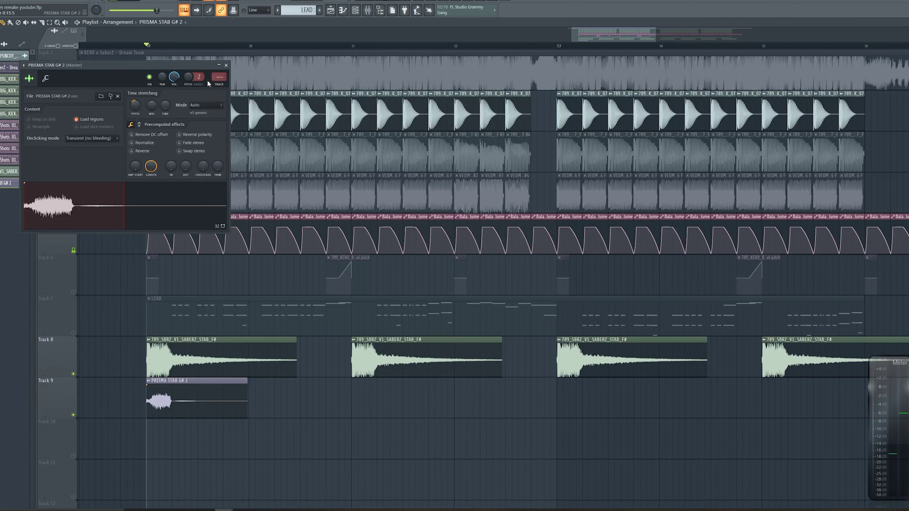
{"action": "right_click", "coordinate": [219, 78]}
{"action": "left_click", "coordinate": [240, 174]}
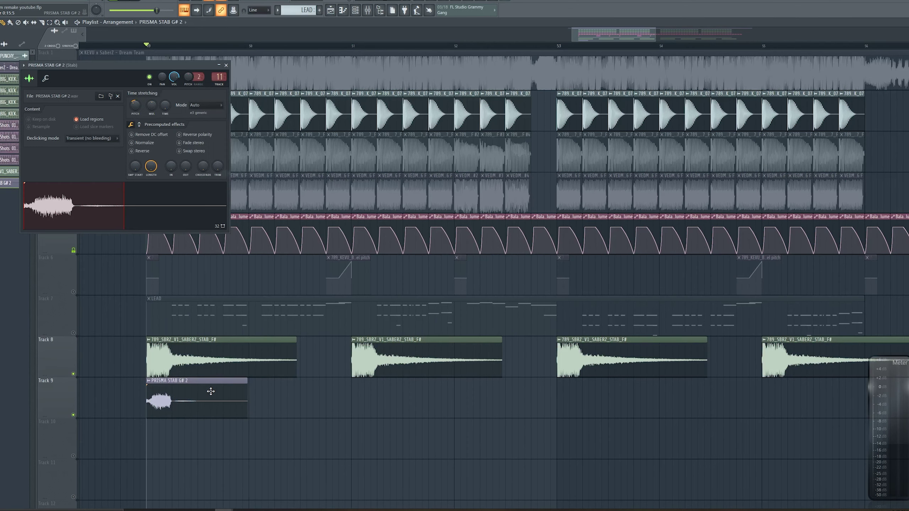
Repeat the PRISMA STAB G# 2 clip on Track 9 beneath every SaberZ stab across both halves of the drop during playback.
{"action": "left_click", "coordinate": [350, 394]}
{"action": "left_click", "coordinate": [555, 395]}
{"action": "left_click", "coordinate": [759, 393]}
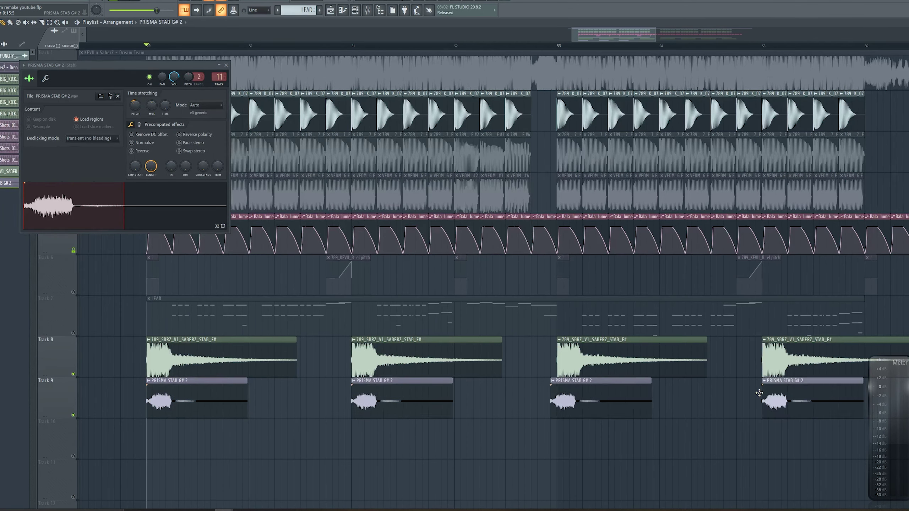
{"action": "key", "text": "space"}
{"action": "scroll", "coordinate": [278, 352], "scroll_direction": "down", "scroll_amount": 4}
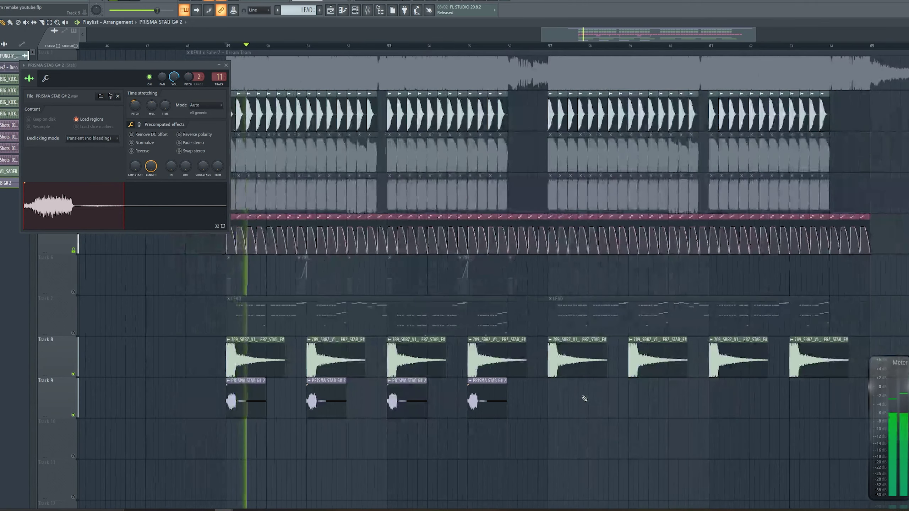
{"action": "mouse_move", "coordinate": [565, 397]}
{"action": "left_mouse_down"}
{"action": "mouse_move", "coordinate": [247, 415]}
{"action": "mouse_move", "coordinate": [588, 398]}
{"action": "mouse_move", "coordinate": [559, 401]}
{"action": "left_mouse_up"}
{"action": "left_click", "coordinate": [516, 452], "text": "ctrl"}
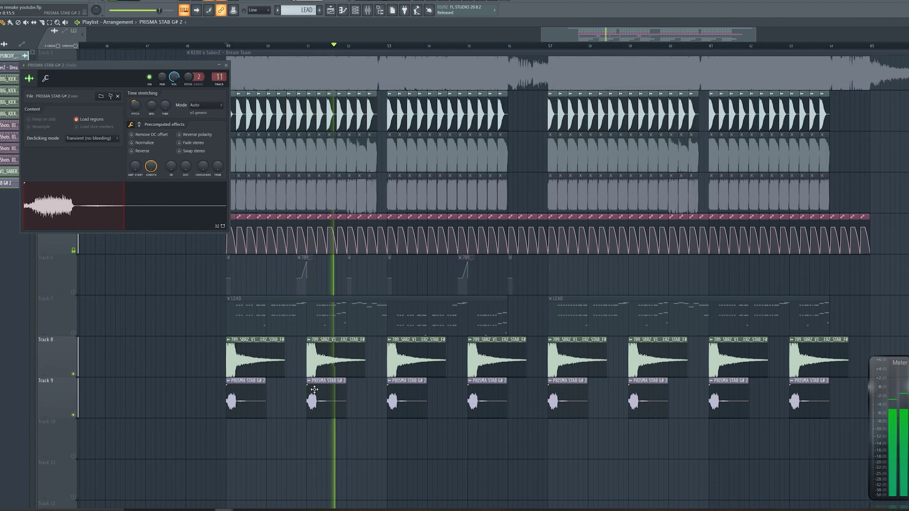
Insert a playlist track above the stabs, place SaberZ Drop Crash clips at bars 49, 51, 53 and 55, and play the drop.
{"action": "right_click", "coordinate": [68, 363]}
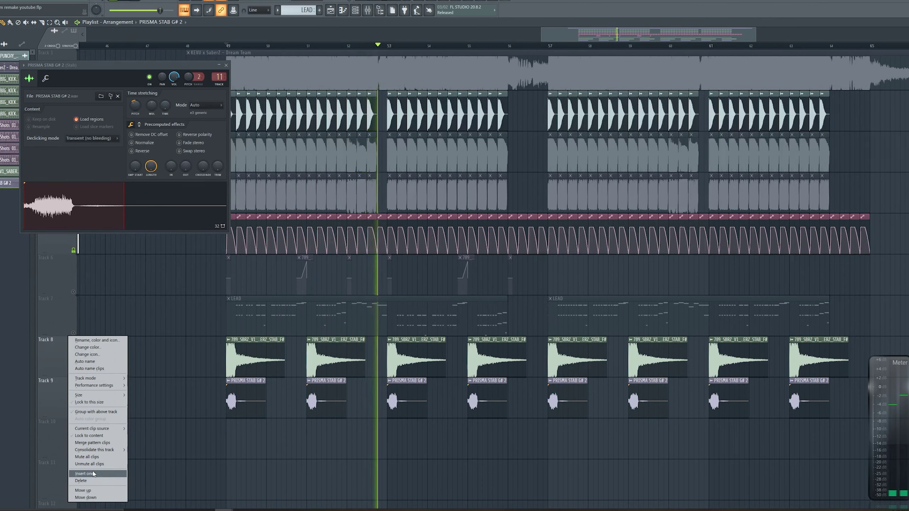
{"action": "left_click", "coordinate": [91, 473]}
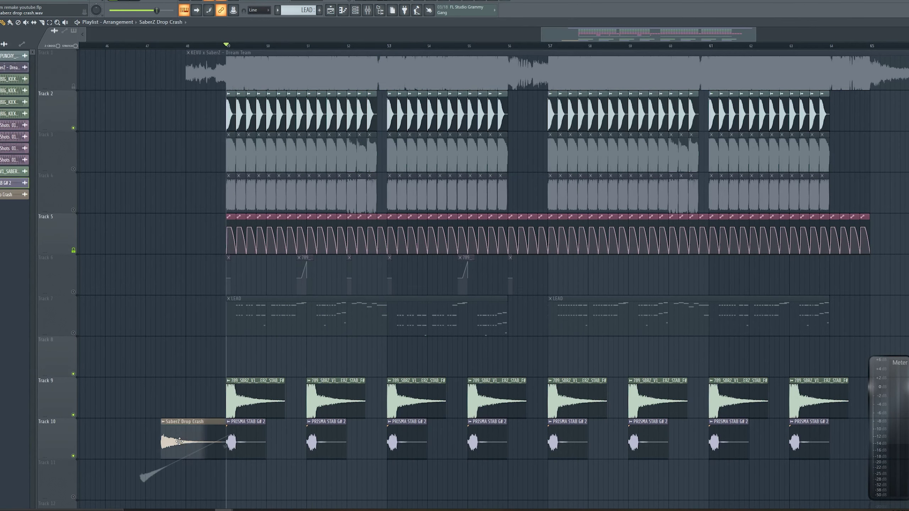
{"action": "left_click_drag", "start_coordinate": [181, 444], "coordinate": [245, 345]}
{"action": "left_click", "coordinate": [327, 359]}
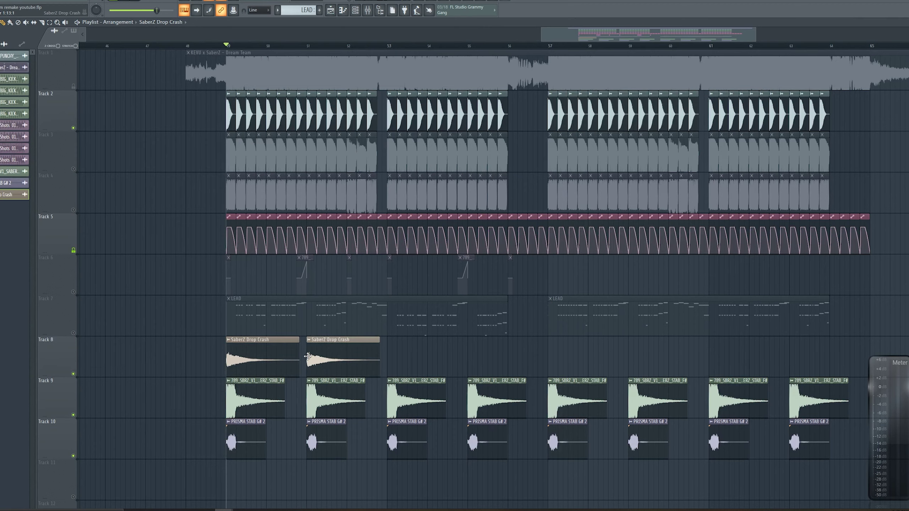
{"action": "left_click", "coordinate": [388, 351]}
{"action": "left_click_drag", "start_coordinate": [508, 354], "coordinate": [473, 353]}
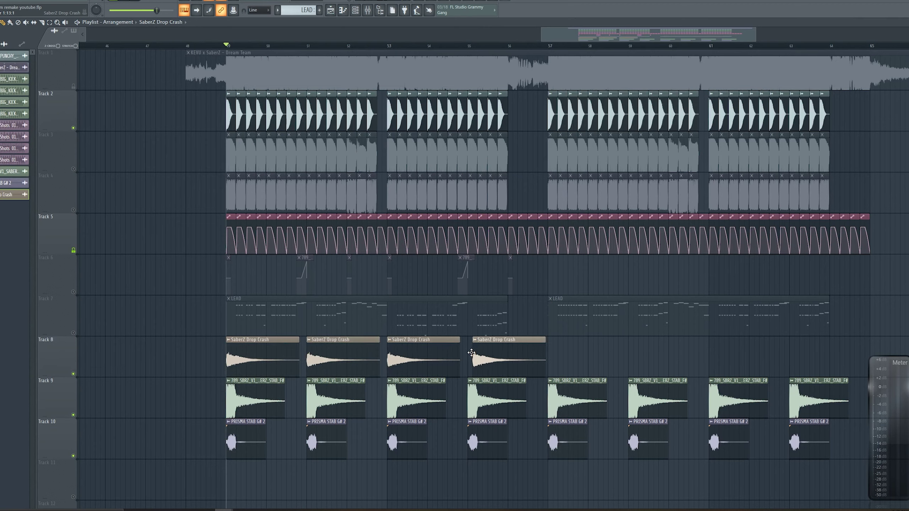
{"action": "key", "text": "space"}
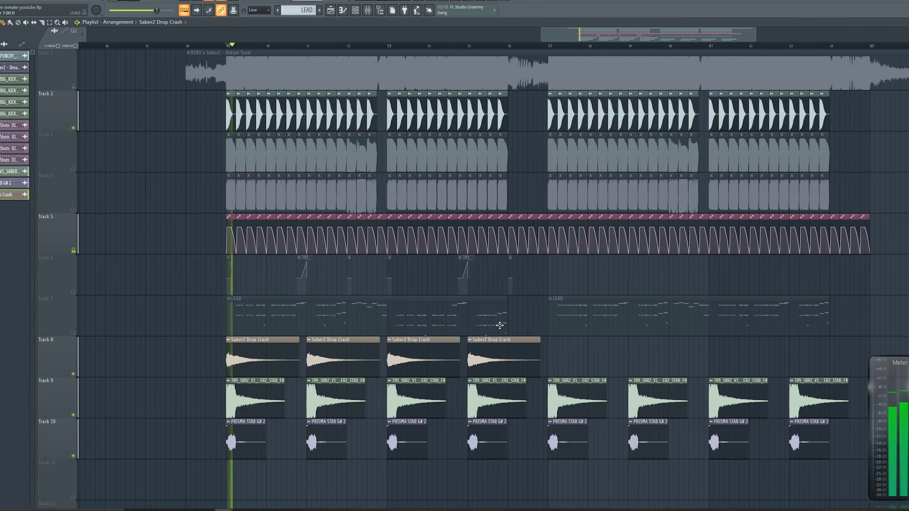
Lower the SaberZ Drop Crash channel volume to 53% and add three overlapping crash clips on the kicks from bar 52.
{"action": "double_click", "coordinate": [356, 352]}
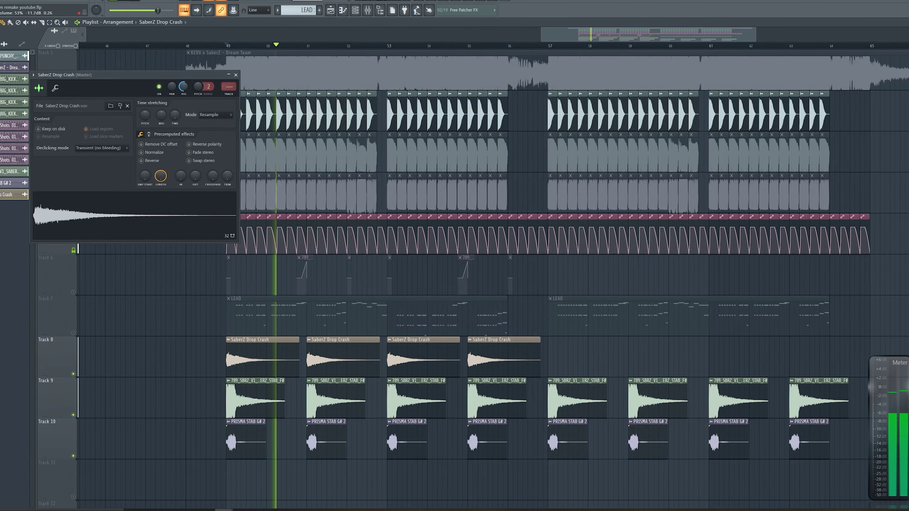
{"action": "scroll", "coordinate": [347, 361], "scroll_direction": "up", "scroll_amount": 3}
{"action": "scroll", "coordinate": [348, 361], "scroll_direction": "up", "scroll_amount": 1}
{"action": "left_click_drag", "start_coordinate": [294, 352], "coordinate": [377, 348]}
Set the SaberZ Drop Crash's Cut and Cut By groups both to 5.
{"action": "key", "text": "space"}
{"action": "left_click", "coordinate": [55, 88]}
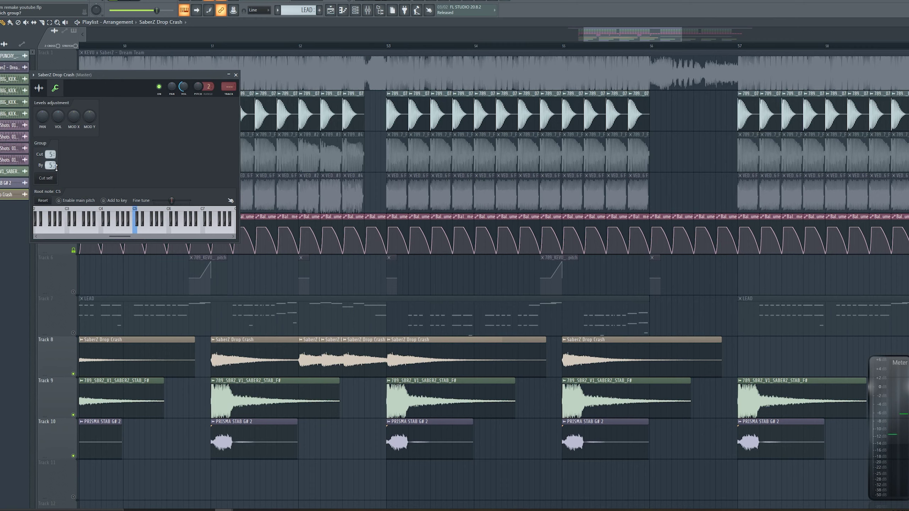
Try shortening the selected overlapping crash clips on Track 8, and undo the trim.
{"action": "left_click_drag", "start_coordinate": [309, 352], "coordinate": [375, 351]}
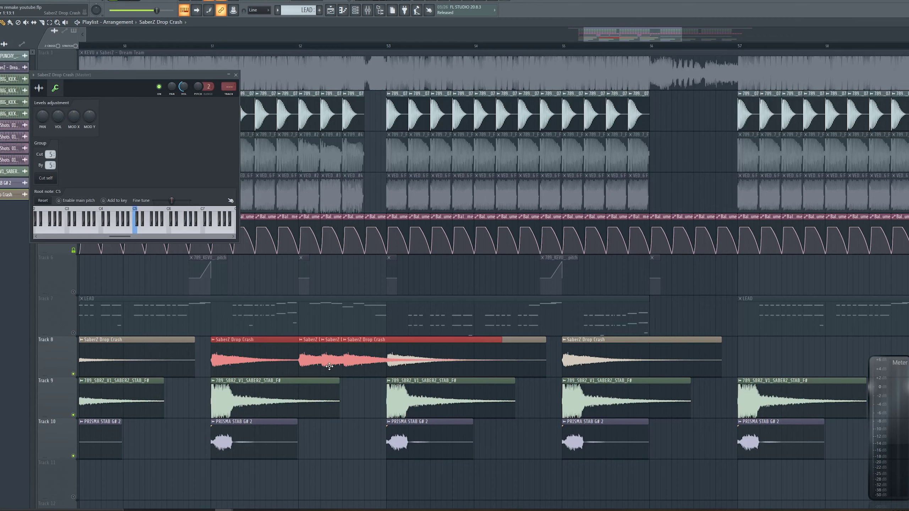
{"action": "scroll", "coordinate": [329, 365], "scroll_direction": "down", "scroll_amount": 3}
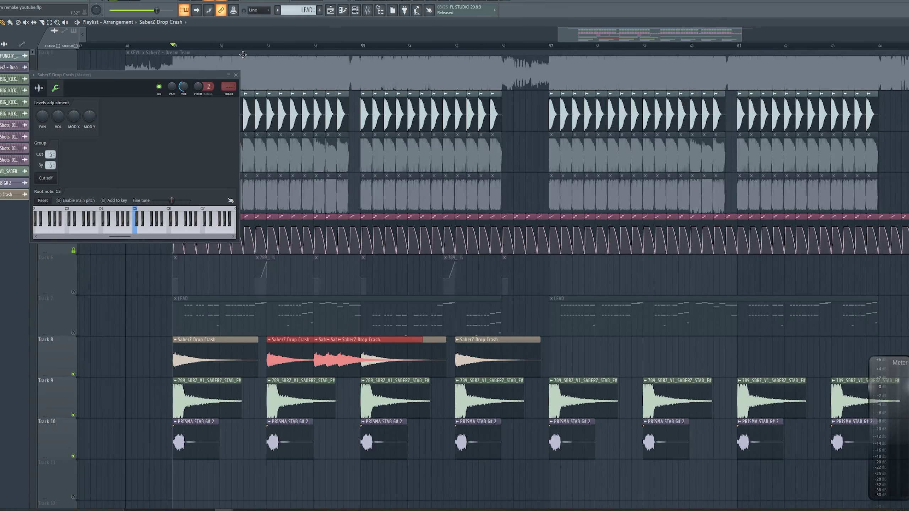
{"action": "left_click", "coordinate": [236, 75]}
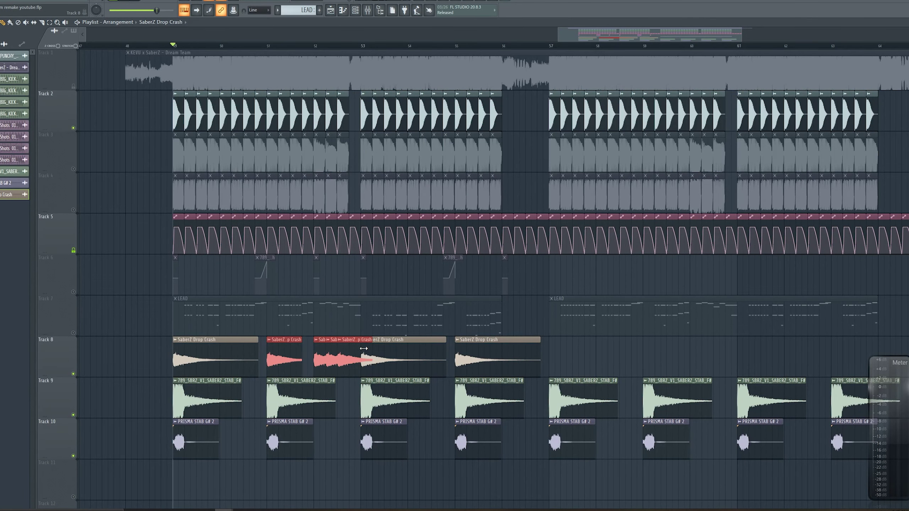
{"action": "key", "text": "ctrl+z"}
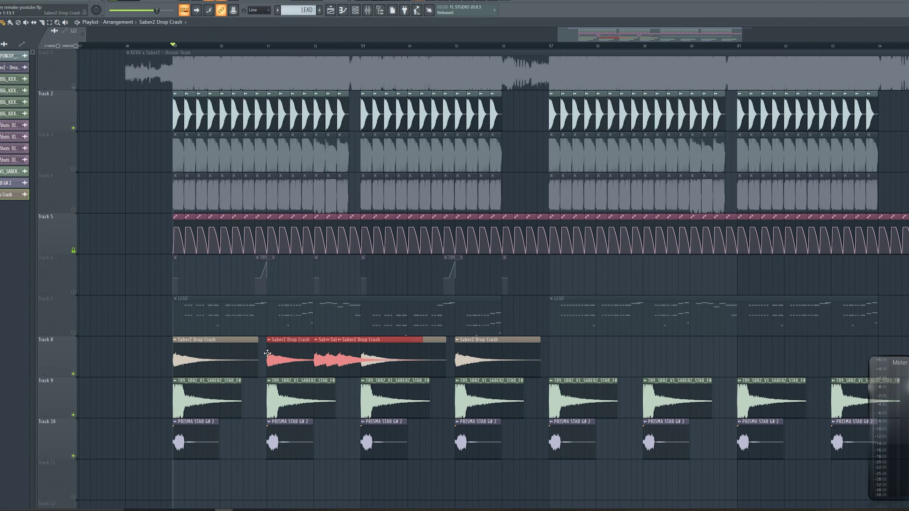
Duplicate all the crash clips on Track 8 into the drop's second half from bar 57 and play it with every part unmuted.
{"action": "mouse_move", "coordinate": [206, 356]}
{"action": "left_mouse_down"}
{"action": "mouse_move", "coordinate": [570, 354]}
{"action": "mouse_move", "coordinate": [243, 368]}
{"action": "mouse_move", "coordinate": [233, 366]}
{"action": "mouse_move", "coordinate": [600, 361]}
{"action": "mouse_move", "coordinate": [591, 361]}
{"action": "left_mouse_up"}
{"action": "right_click", "coordinate": [571, 353]}
{"action": "key", "text": "space"}
{"action": "scroll", "coordinate": [329, 345], "scroll_direction": "down", "scroll_amount": 1}
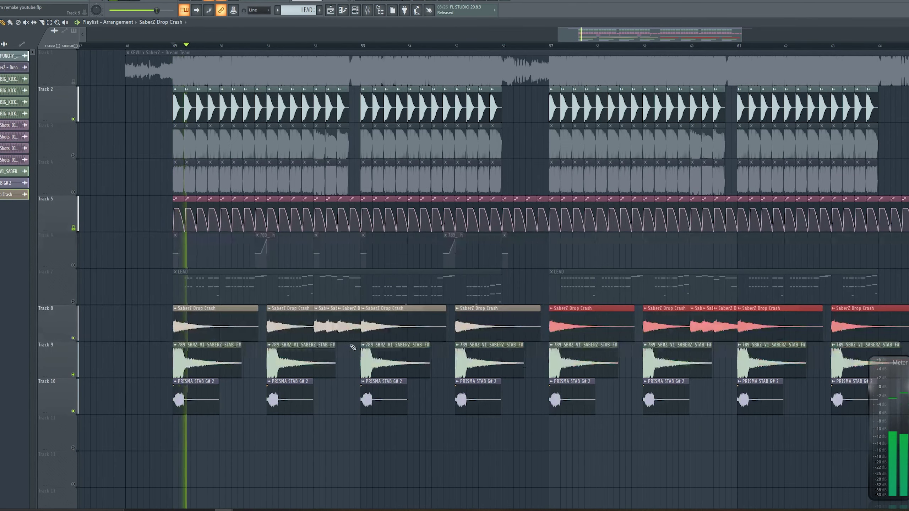
{"action": "left_click_drag", "start_coordinate": [613, 493], "coordinate": [589, 507]}
{"action": "left_click_drag", "start_coordinate": [314, 419], "coordinate": [381, 428]}
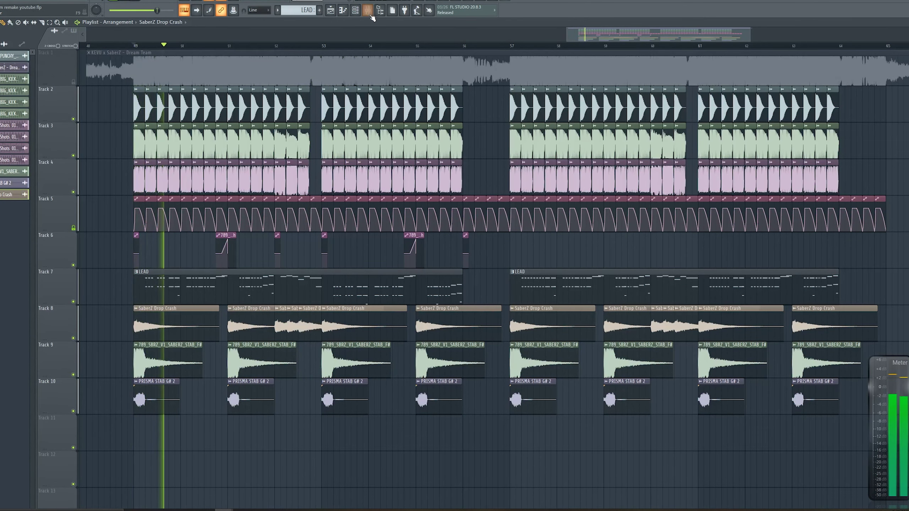
Lower the Stab mixer track's level to about -2 dB while the full drop plays, and stop playback.
{"action": "key", "text": "F9"}
{"action": "left_click", "coordinate": [334, 416]}
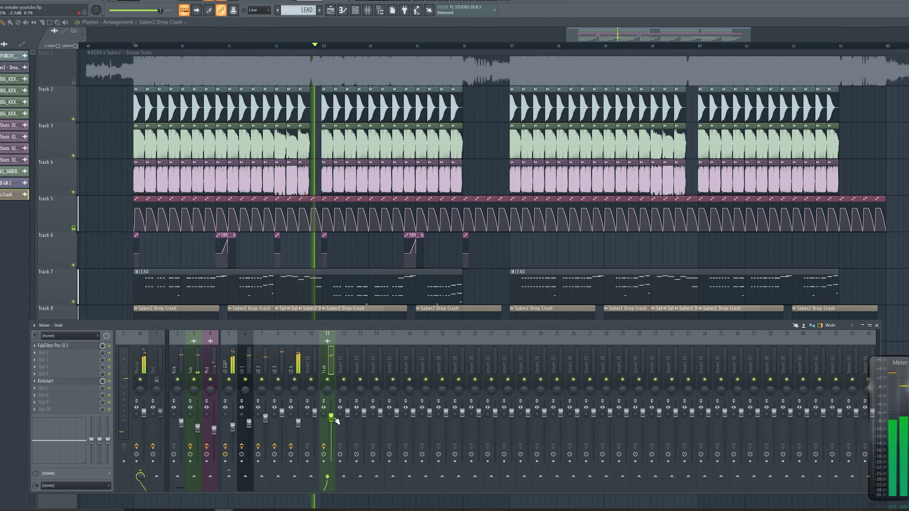
{"action": "left_click_drag", "start_coordinate": [335, 419], "coordinate": [335, 420]}
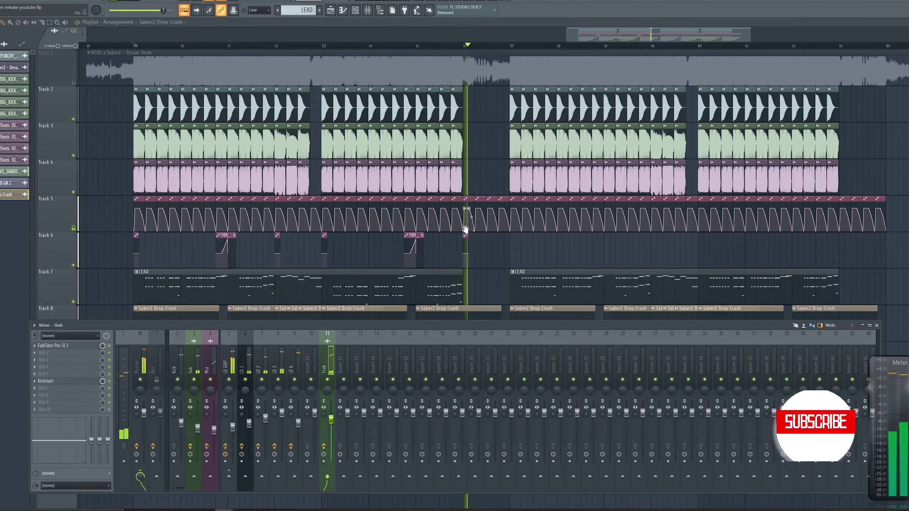
{"action": "left_click_drag", "start_coordinate": [463, 229], "coordinate": [427, 221]}
{"action": "key", "text": "space"}
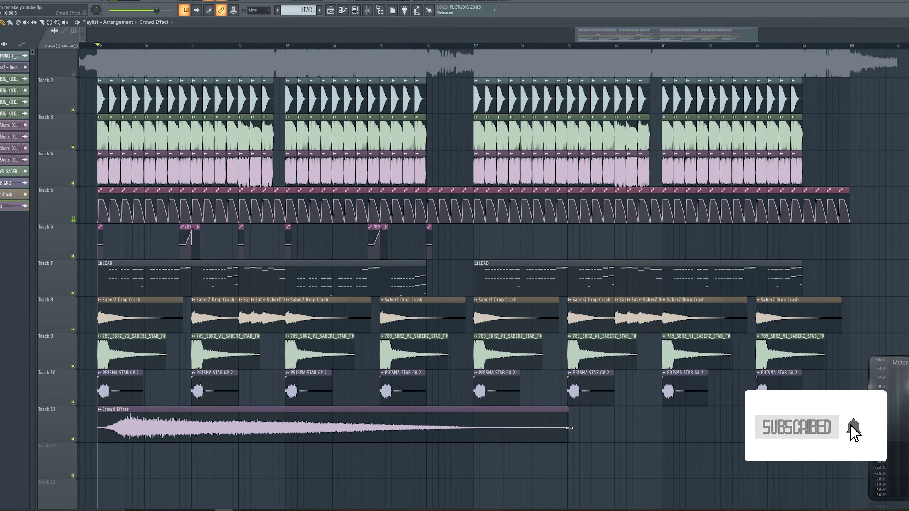
Shorten the Crowd Effect clip on Track 11 to the end of the drop's first half and place a copy at bar 57.
{"action": "left_click_drag", "start_coordinate": [463, 424], "coordinate": [429, 423]}
{"action": "left_click", "coordinate": [479, 424]}
Route the Crowd Effect sample to its own mixer track and move that track to position 11, after Stab.
{"action": "double_click", "coordinate": [144, 409]}
{"action": "key", "text": "ctrl+l"}
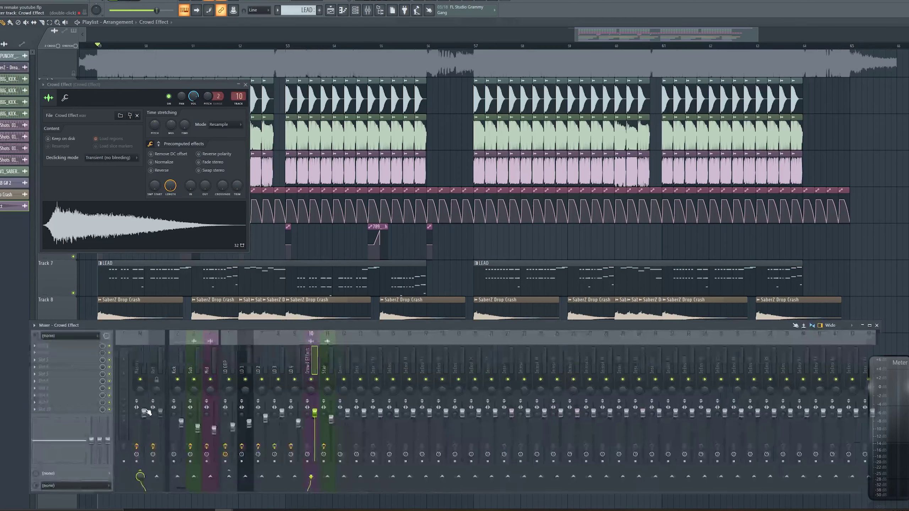
{"action": "key", "text": "alt+Right"}
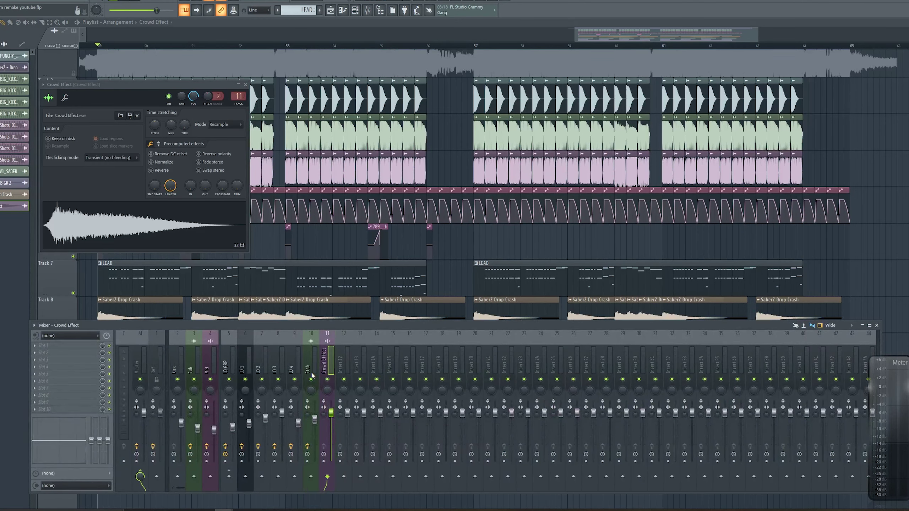
Load Kickstart in the Crowd Effect mixer track's seventh effect slot, start the drop playing, and close the mixer.
{"action": "left_click", "coordinate": [53, 389]}
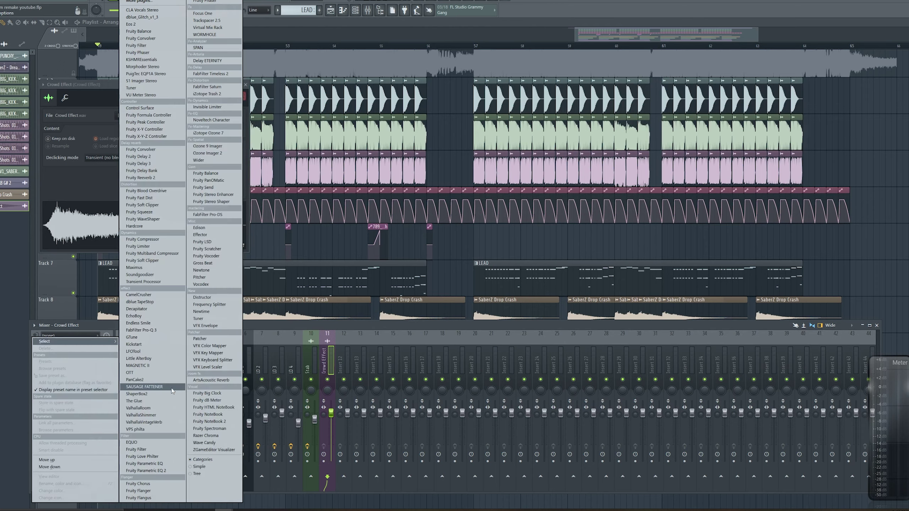
{"action": "left_click", "coordinate": [162, 343]}
{"action": "key", "text": "space"}
{"action": "key", "text": "space"}
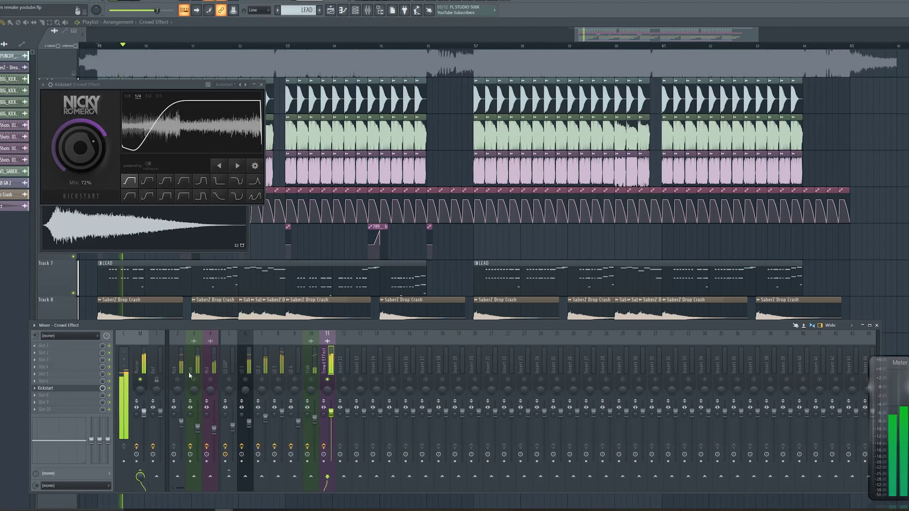
{"action": "key", "text": "F9"}
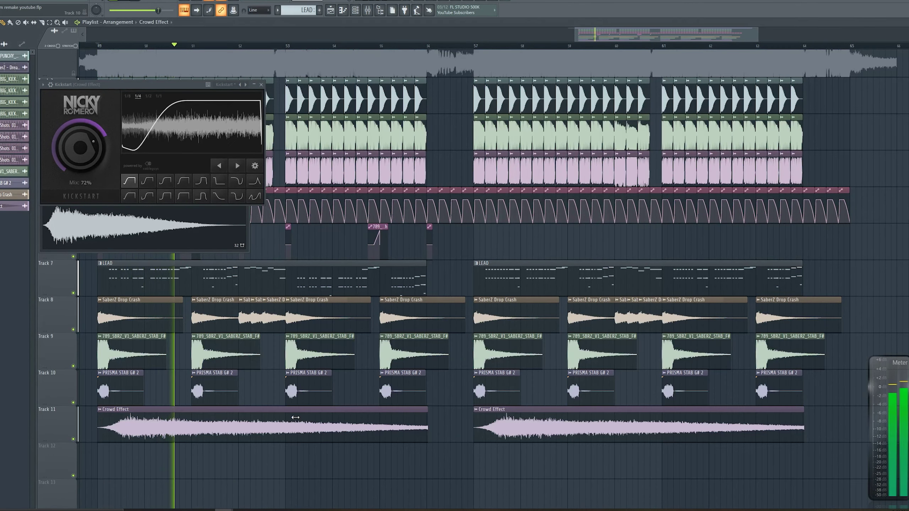
Lower the Crowd Effect channel volume to 34% and pull the low band of its mixer track equalizer fully down.
{"action": "double_click", "coordinate": [297, 417]}
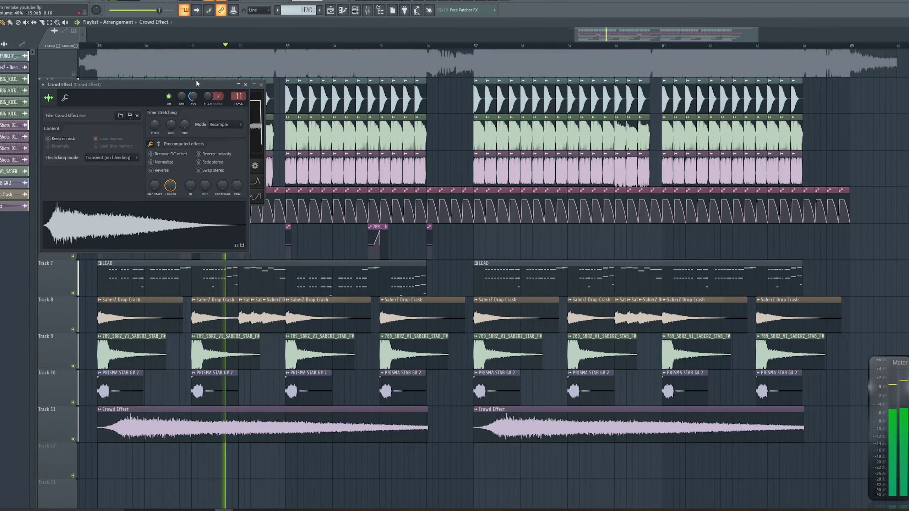
{"action": "left_click_drag", "start_coordinate": [197, 84], "coordinate": [551, 281]}
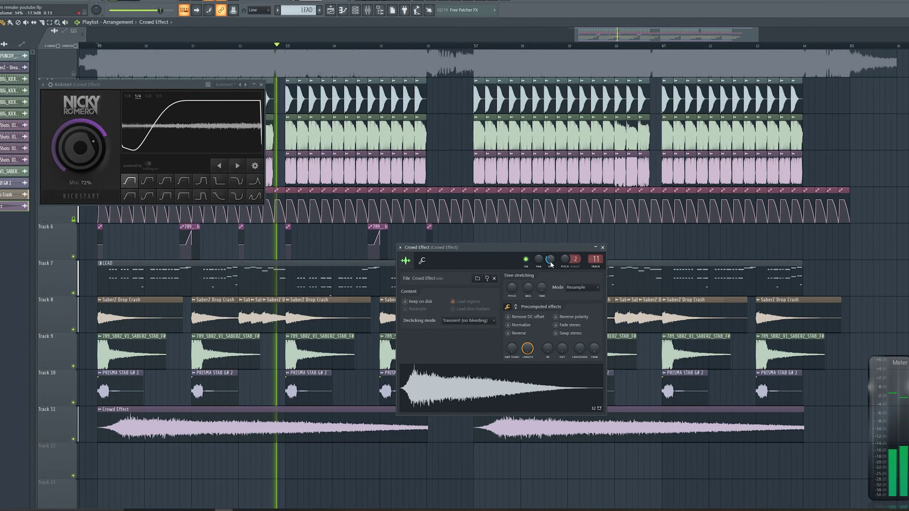
{"action": "left_click", "coordinate": [603, 247]}
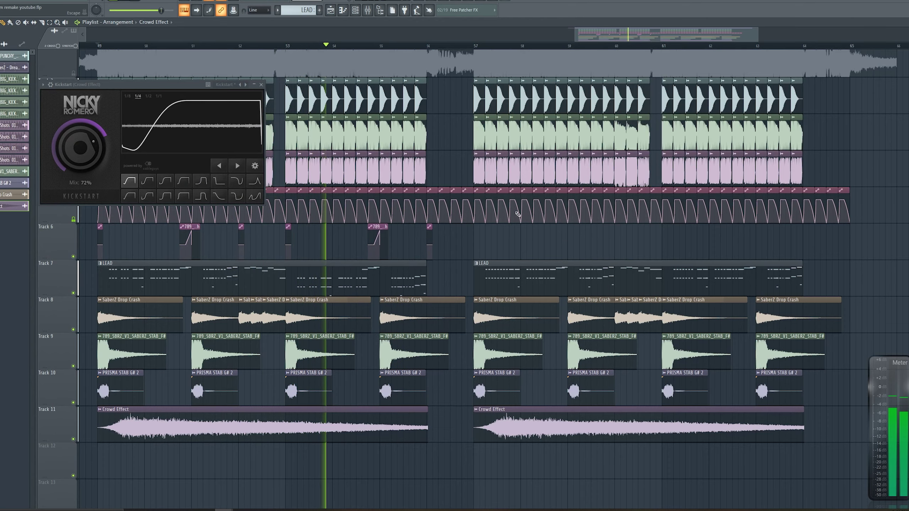
{"action": "key", "text": "F9"}
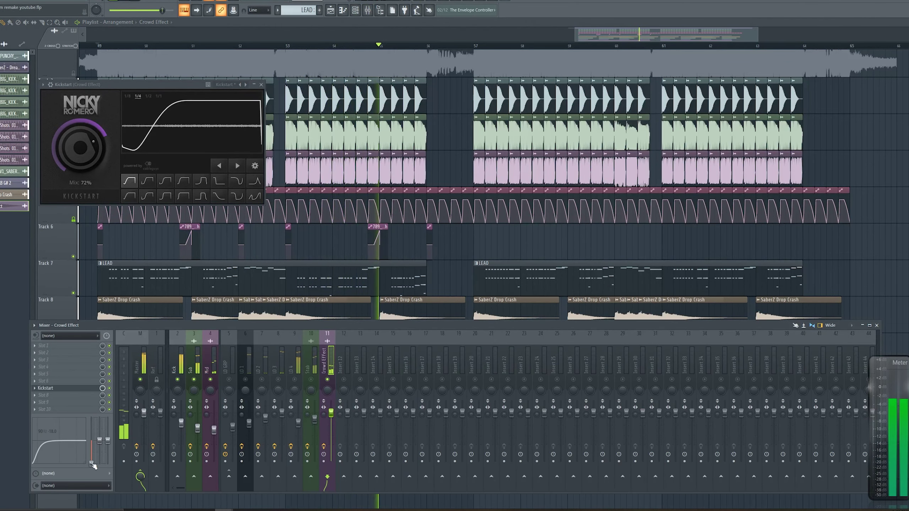
{"action": "key", "text": "F9"}
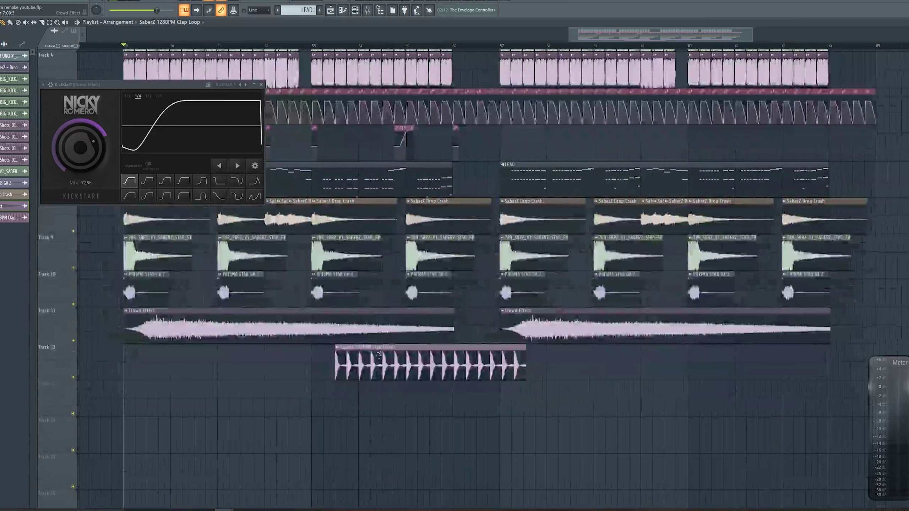
Place the SaberZ 128BPM Clap Loop clip at bar 53 and move its playlist track up to Track 8, above the crashes.
{"action": "left_click_drag", "start_coordinate": [377, 364], "coordinate": [354, 364]}
{"action": "left_click", "coordinate": [262, 85]}
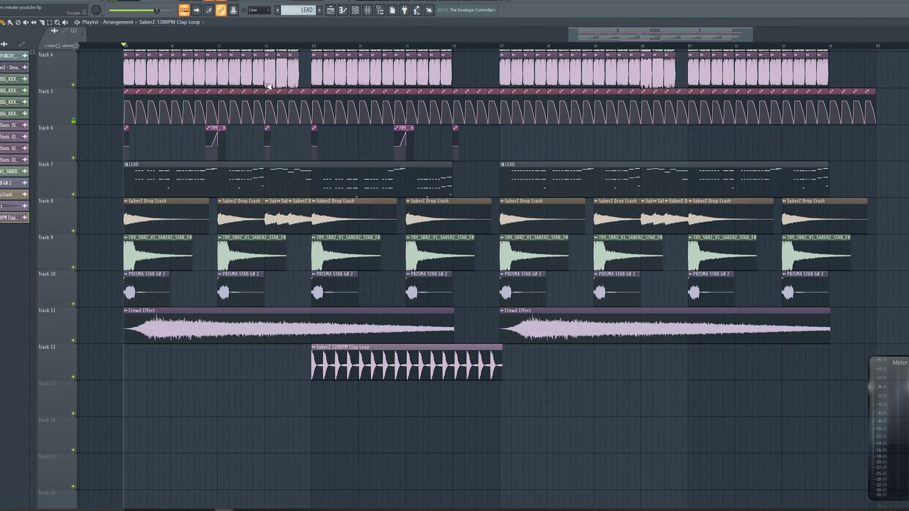
{"action": "key", "text": "F9"}
{"action": "key", "text": "F9"}
{"action": "scroll", "coordinate": [64, 360], "scroll_direction": "up", "scroll_amount": 4}
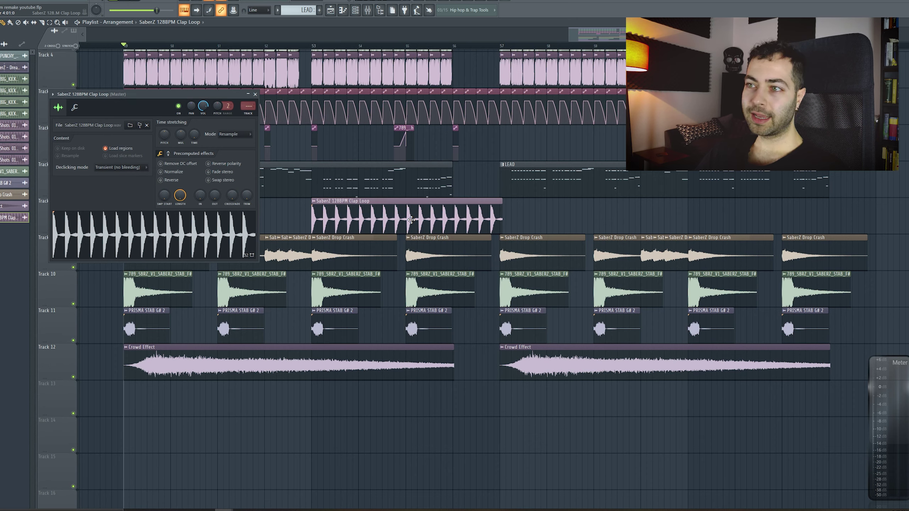
Tempo-sync the SaberZ 128BPM Clap Loop sample to the project in its time-stretching settings.
{"action": "right_click", "coordinate": [317, 204]}
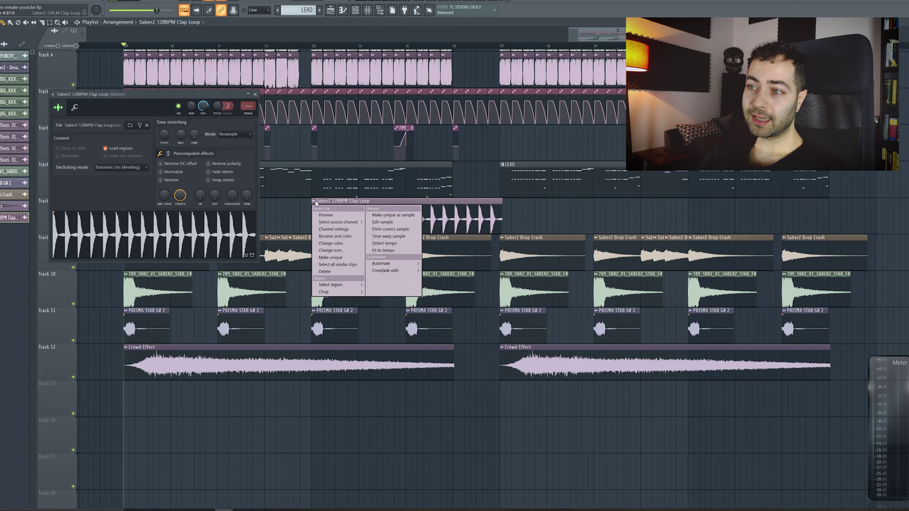
{"action": "right_click", "coordinate": [195, 136]}
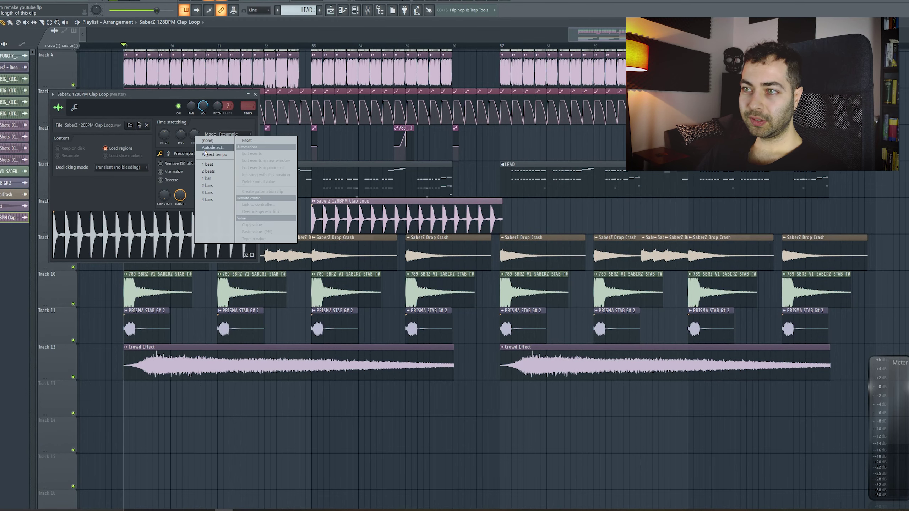
{"action": "left_click", "coordinate": [209, 154]}
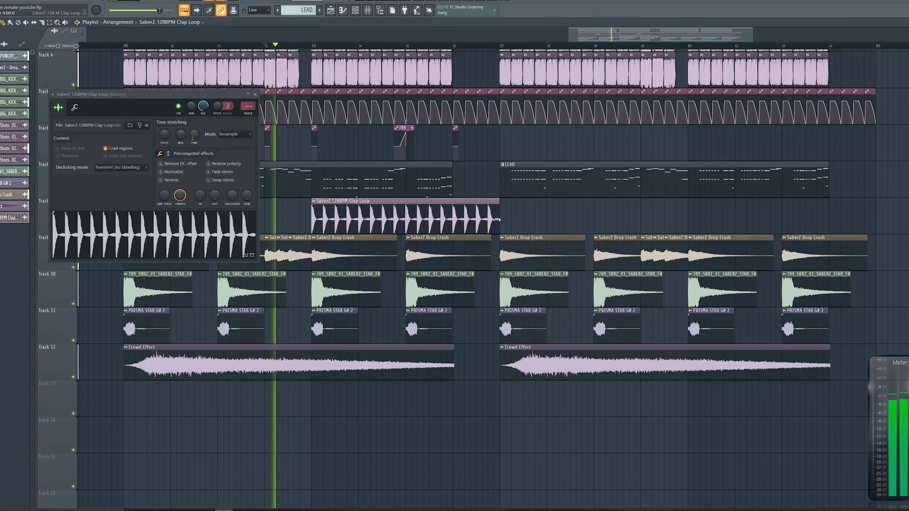
Trim the clap loop clip to end at bar 56 and add copies spanning bars 57 to 61 and 61 to 64.
{"action": "left_click_drag", "start_coordinate": [500, 212], "coordinate": [448, 207]}
{"action": "left_click", "coordinate": [504, 211]}
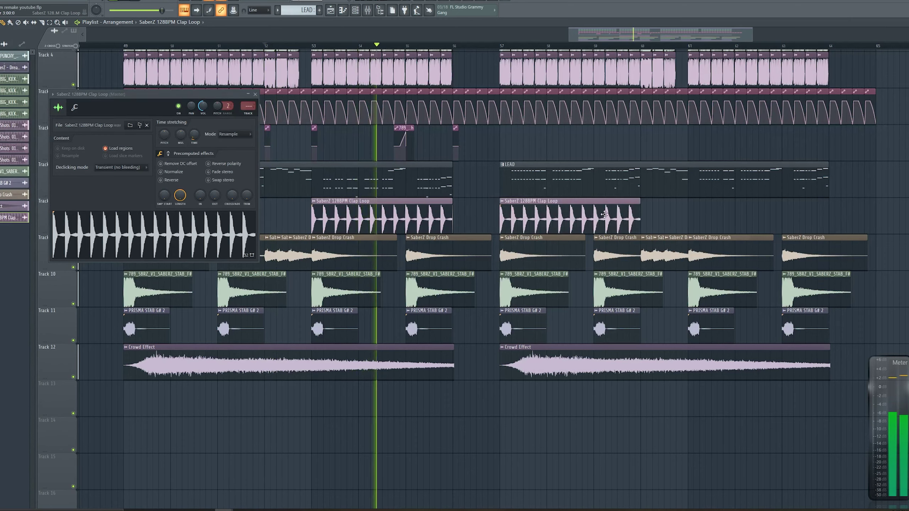
{"action": "left_click_drag", "start_coordinate": [637, 206], "coordinate": [685, 206]}
{"action": "left_click", "coordinate": [698, 212]}
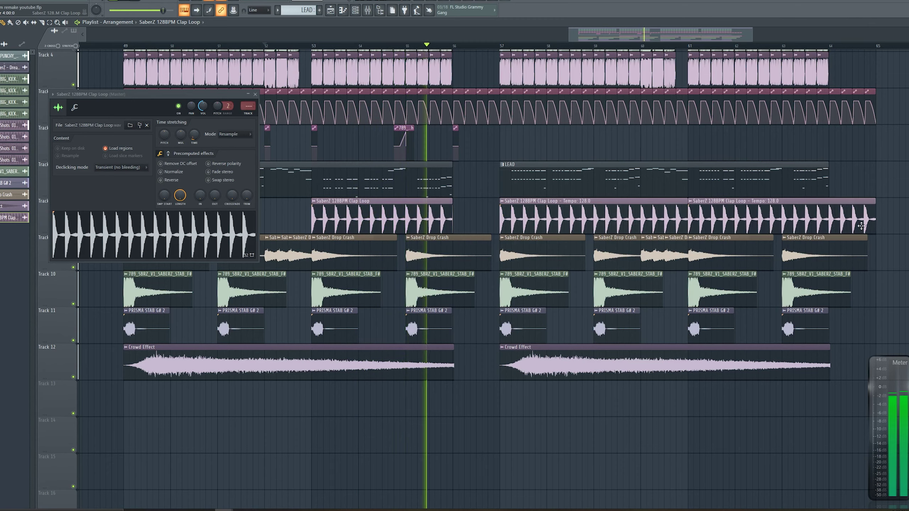
{"action": "left_click_drag", "start_coordinate": [874, 217], "coordinate": [826, 215]}
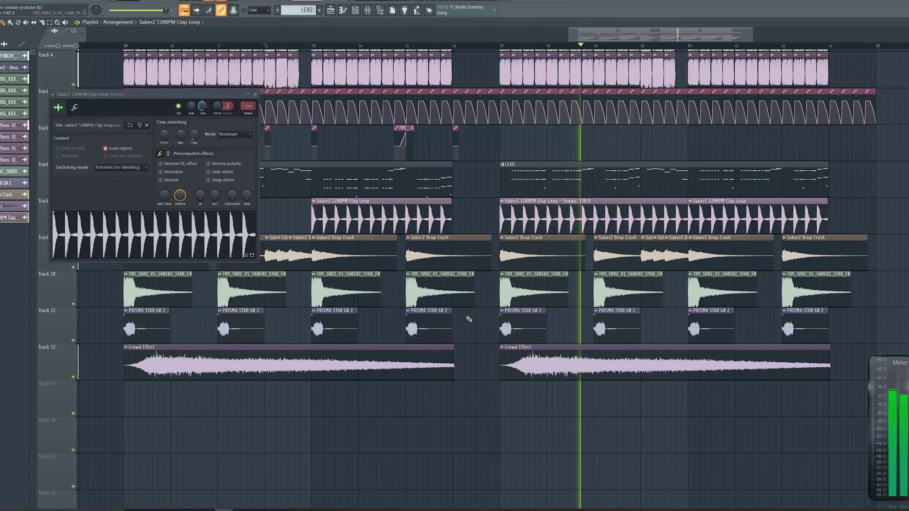
Lower the clap loop channel volume to 46%, close its settings, and shorten the bar 57 clip to leave a gap before bar 61.
{"action": "scroll", "coordinate": [444, 308], "scroll_direction": "down", "scroll_amount": 4}
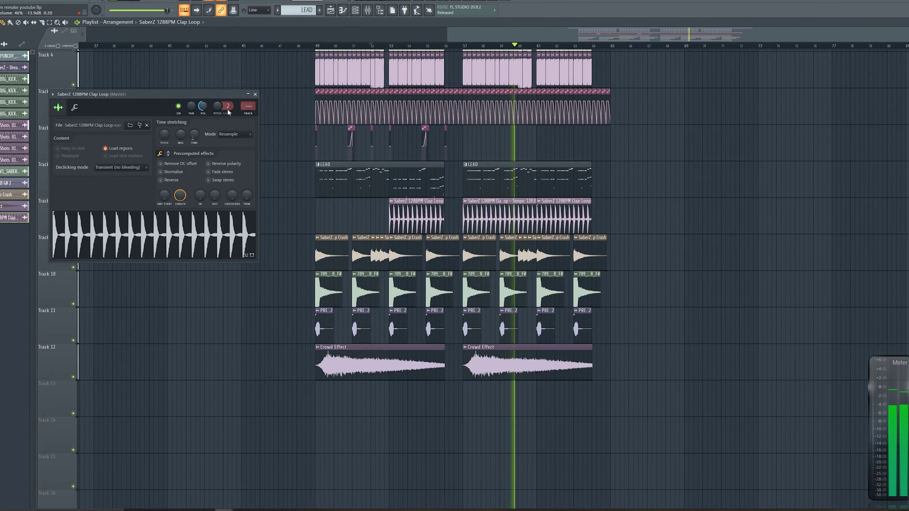
{"action": "left_click", "coordinate": [255, 94]}
{"action": "left_click", "coordinate": [716, 312]}
{"action": "right_click", "coordinate": [728, 312]}
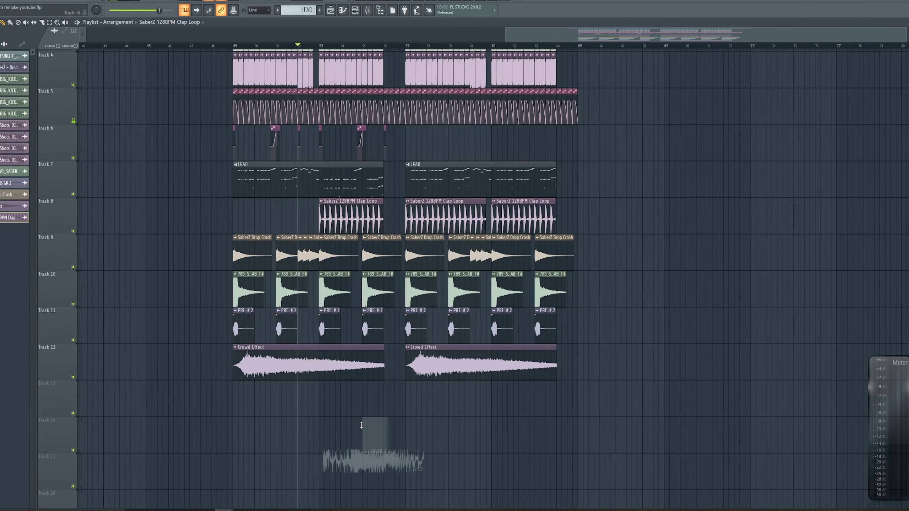
Place the KSHMR Zip 13 sample on Track 13, ending at bar 53.
{"action": "left_click_drag", "start_coordinate": [371, 446], "coordinate": [330, 392]}
{"action": "scroll", "coordinate": [307, 445], "scroll_direction": "up", "scroll_amount": 3}
{"action": "scroll", "coordinate": [327, 390], "scroll_direction": "up", "scroll_amount": 4}
{"action": "scroll", "coordinate": [338, 229], "scroll_direction": "up", "scroll_amount": 3}
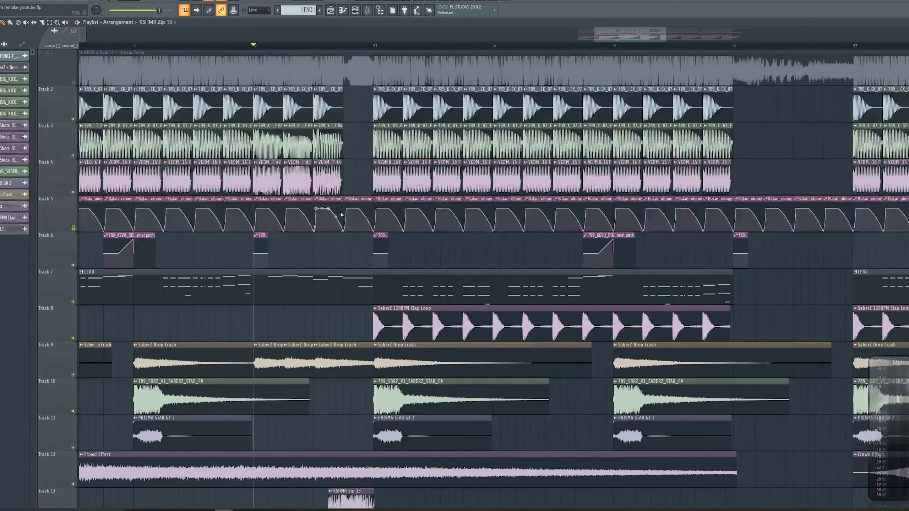
{"action": "scroll", "coordinate": [343, 217], "scroll_direction": "down", "scroll_amount": 5}
{"action": "scroll", "coordinate": [331, 344], "scroll_direction": "up", "scroll_amount": 2}
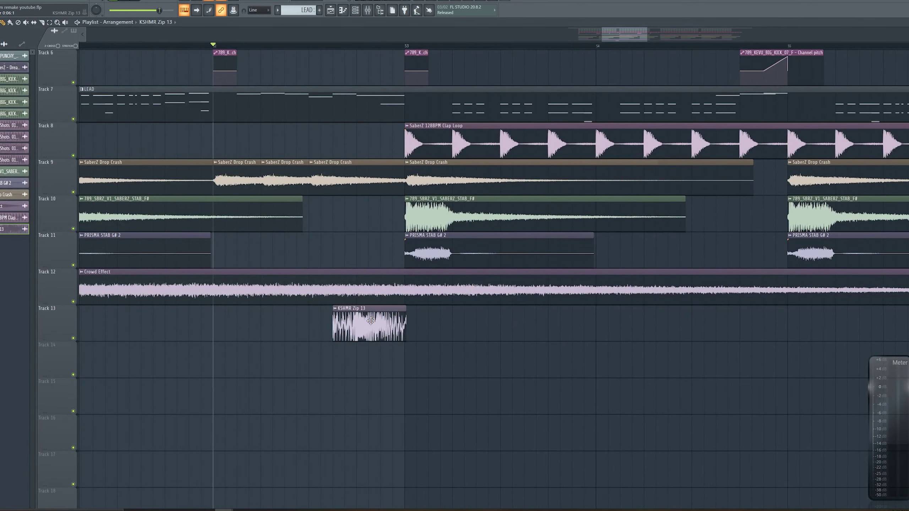
Tempo-sync the KSHMR Zip 13 sample at 128 BPM and raise its pitch by 300 cents.
{"action": "double_click", "coordinate": [371, 321]}
{"action": "right_click", "coordinate": [125, 67]}
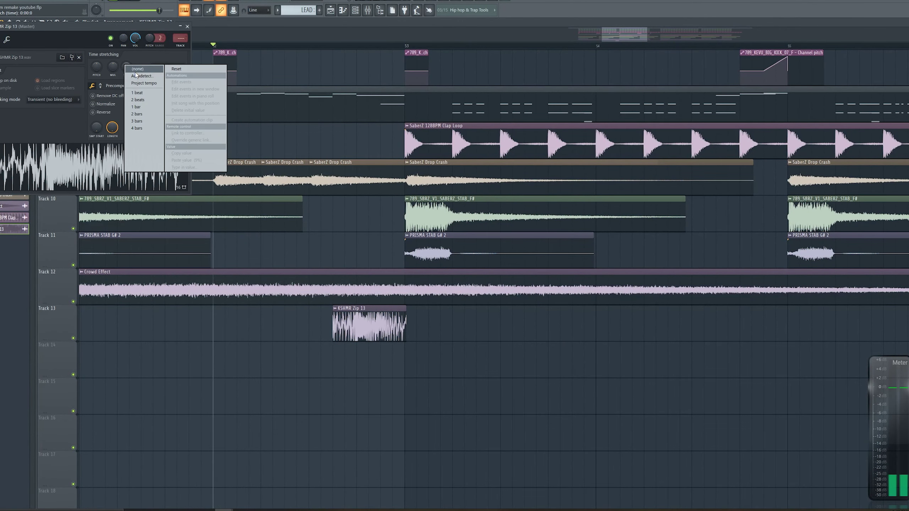
{"action": "left_click", "coordinate": [208, 112]}
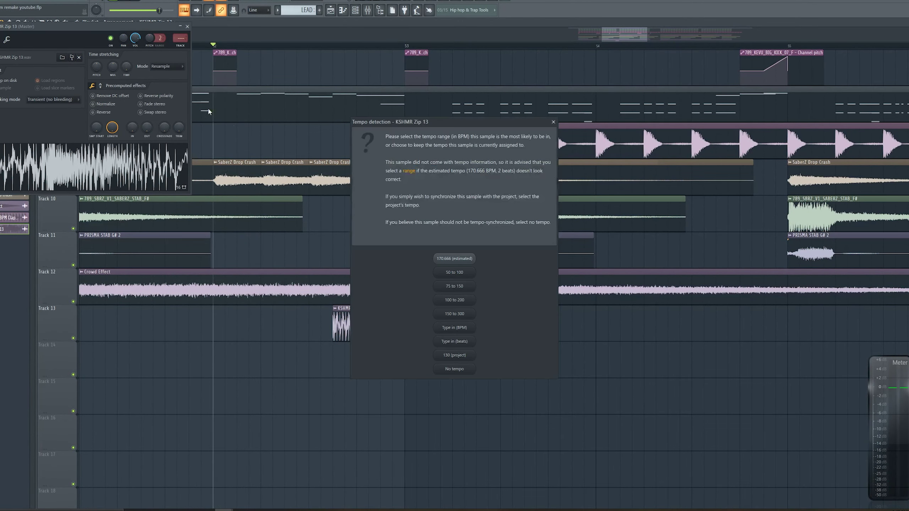
{"action": "left_click", "coordinate": [455, 328]}
{"action": "type", "text": "128"}
{"action": "key", "text": "Return"}
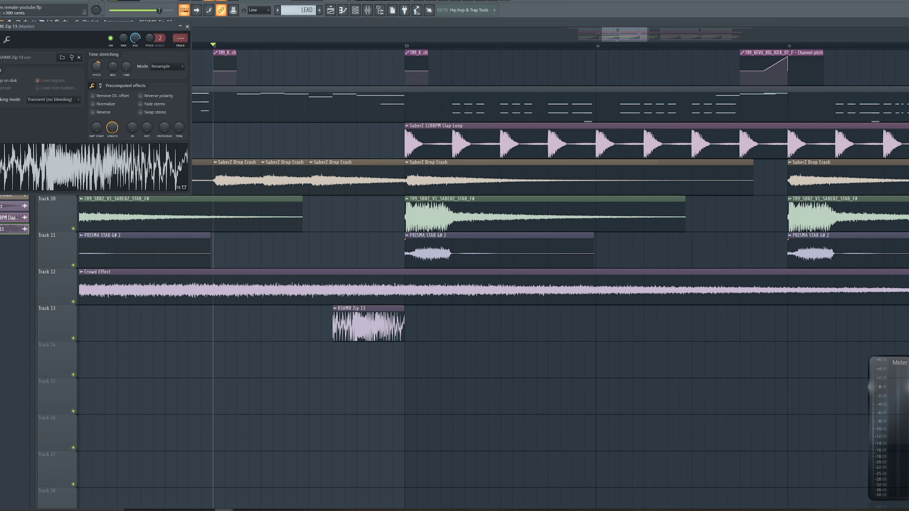
Set the KSHMR Zip 13 stretch mode to Auto, adjust its channel volume to 45%, and replay the section.
{"action": "left_click", "coordinate": [117, 164]}
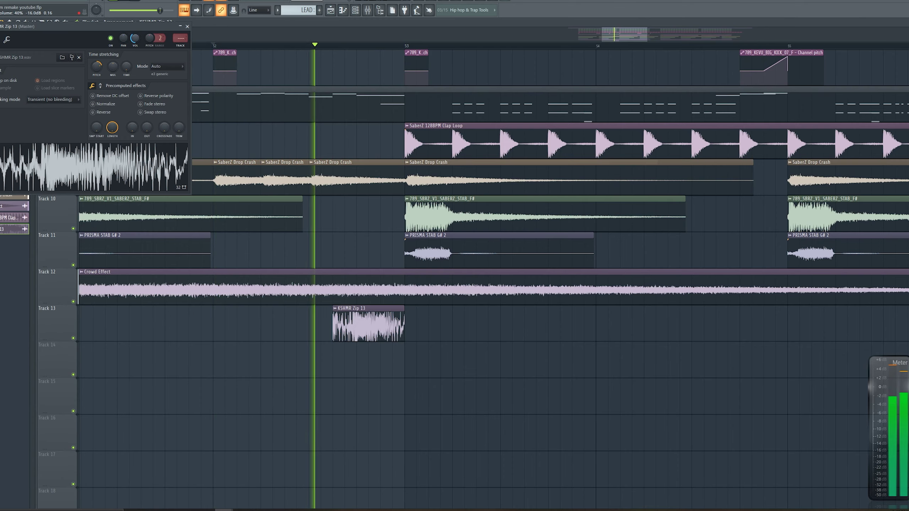
{"action": "left_click_drag", "start_coordinate": [138, 41], "coordinate": [138, 35]}
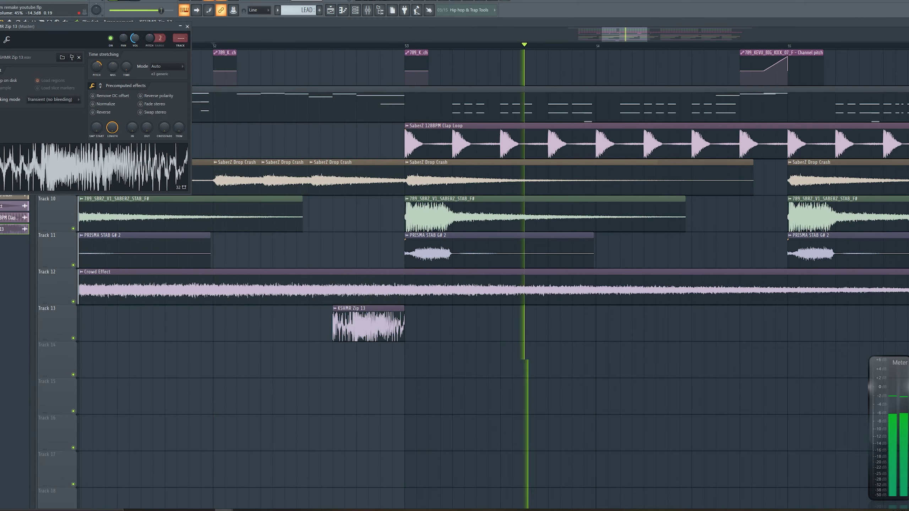
{"action": "key", "text": "space"}
{"action": "key", "text": "space"}
Add a copy of the KSHMR Zip 13 clip on Track 13, ending at bar 61.
{"action": "scroll", "coordinate": [304, 333], "scroll_direction": "down", "scroll_amount": 8}
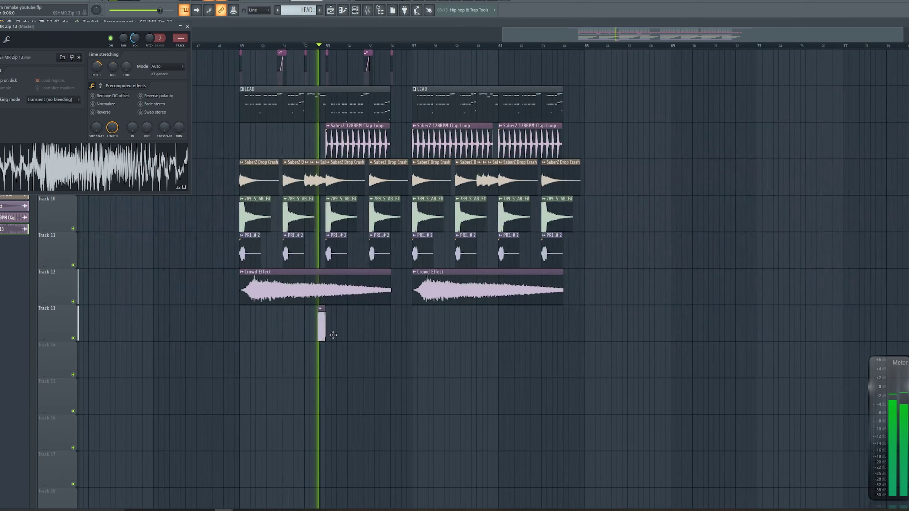
{"action": "left_click", "coordinate": [491, 340]}
{"action": "left_click_drag", "start_coordinate": [492, 339], "coordinate": [497, 340]}
{"action": "left_click", "coordinate": [571, 394]}
{"action": "right_click", "coordinate": [575, 409]}
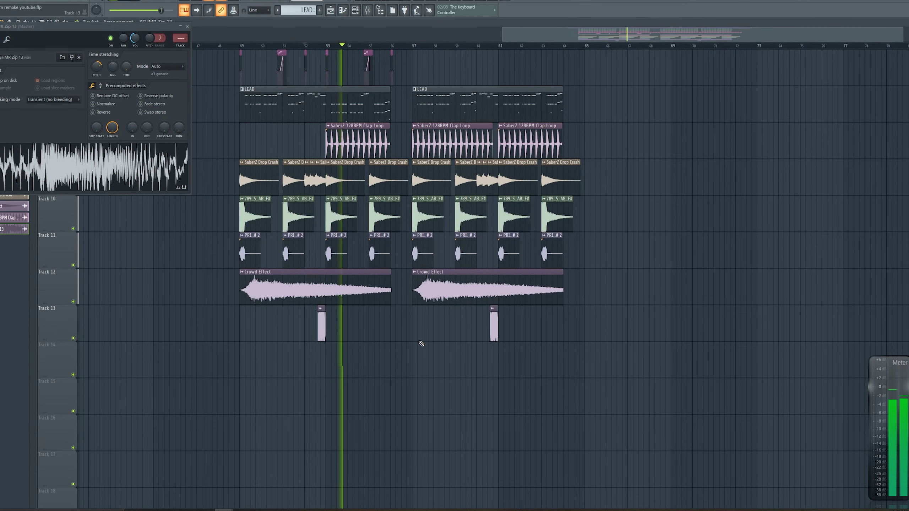
Place the 789_KEVU_TOP_LOOP_10_128 sample on Track 14 at bar 57 and repeat it to about bar 64.
{"action": "scroll", "coordinate": [397, 347], "scroll_direction": "down", "scroll_amount": 1}
{"action": "left_click_drag", "start_coordinate": [282, 401], "coordinate": [468, 353]}
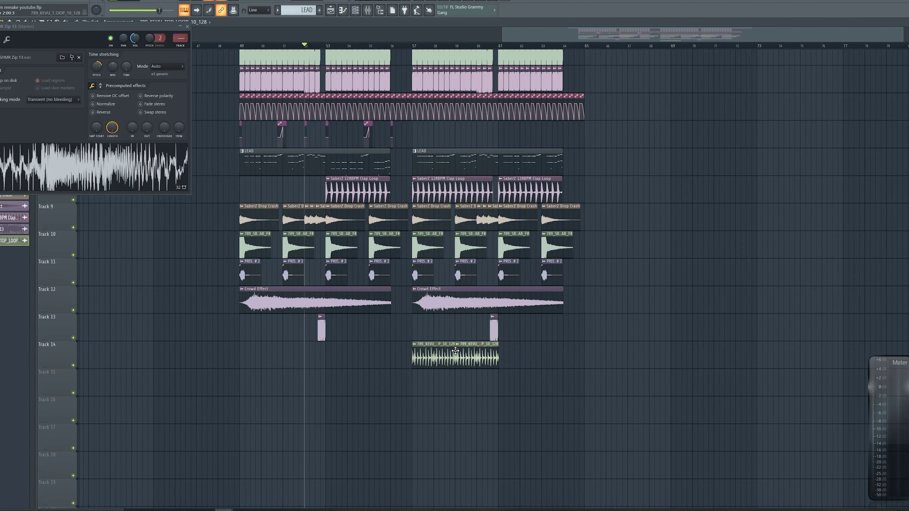
{"action": "double_click", "coordinate": [421, 351]}
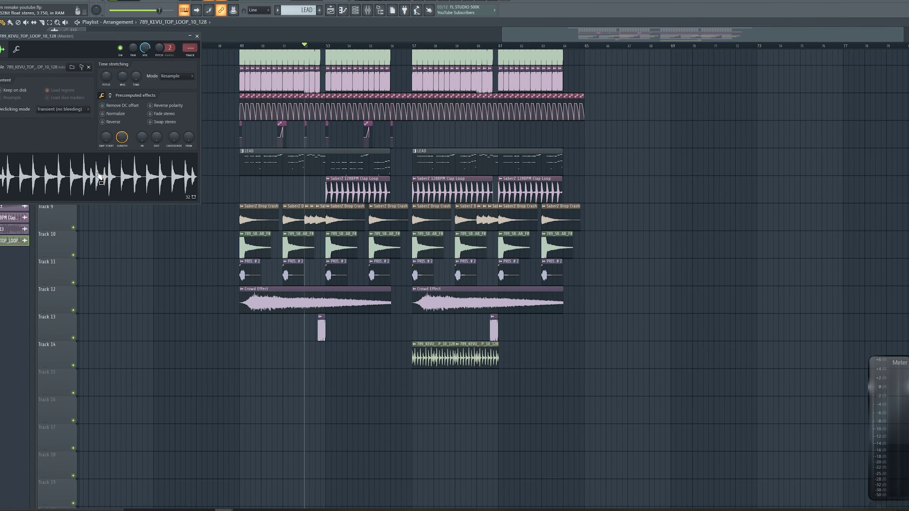
{"action": "left_click", "coordinate": [99, 176]}
{"action": "scroll", "coordinate": [530, 393], "scroll_direction": "up", "scroll_amount": 3}
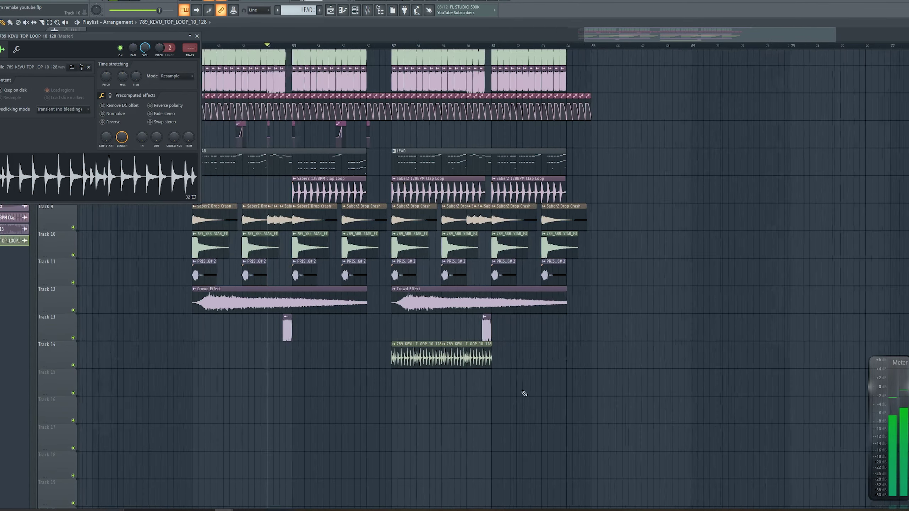
{"action": "left_click_drag", "start_coordinate": [488, 352], "coordinate": [473, 349]}
{"action": "left_click_drag", "start_coordinate": [559, 352], "coordinate": [541, 351]}
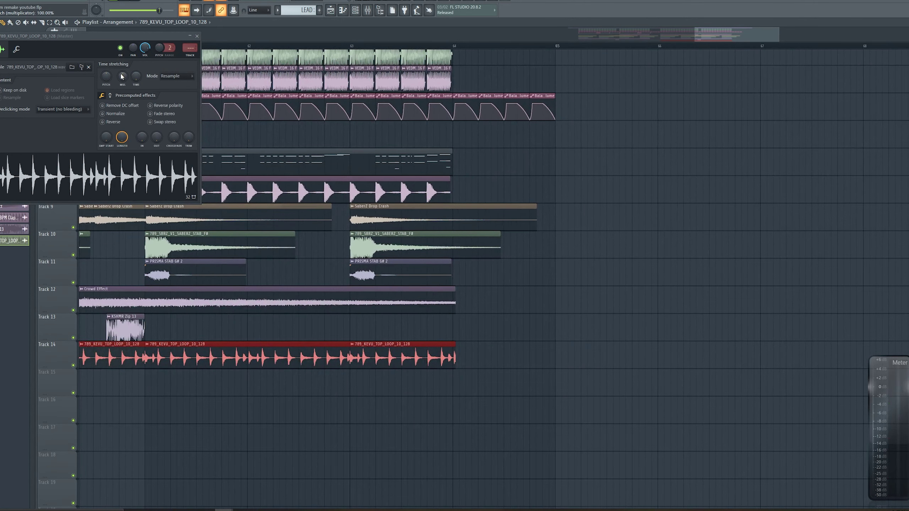
Tempo-sync the 789_KEVU_TOP_LOOP_10_128 sample using the estimated tempo of 128 BPM.
{"action": "right_click", "coordinate": [136, 74]}
{"action": "left_click", "coordinate": [149, 84]}
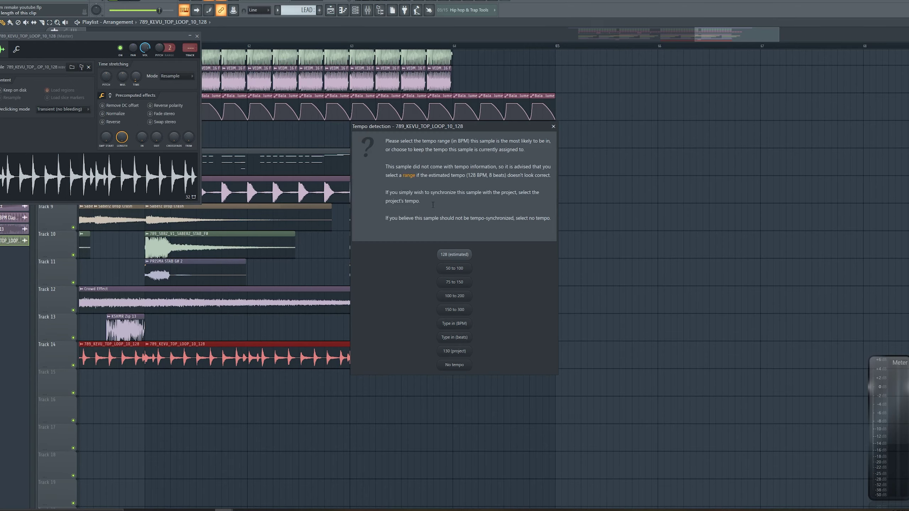
{"action": "left_click", "coordinate": [456, 255]}
Play from bar 57, lower the top loop channel volume to 48%, and route it to mixer track 12.
{"action": "left_click_drag", "start_coordinate": [369, 247], "coordinate": [552, 228]}
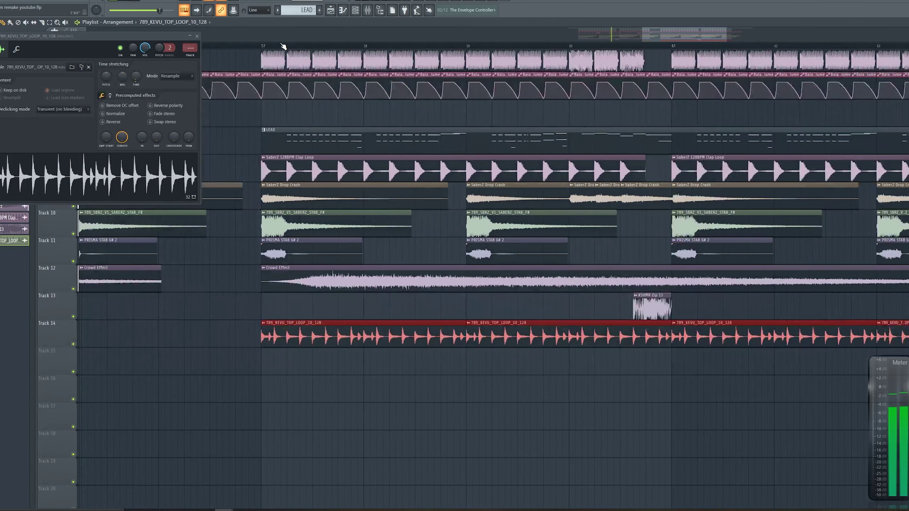
{"action": "left_click", "coordinate": [262, 46]}
{"action": "left_click_drag", "start_coordinate": [145, 47], "coordinate": [145, 52]}
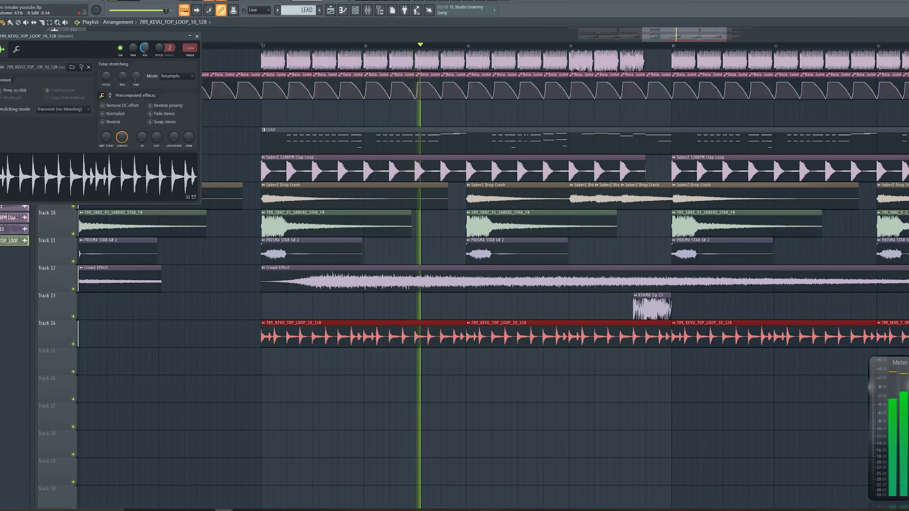
{"action": "key", "text": "ctrl+l"}
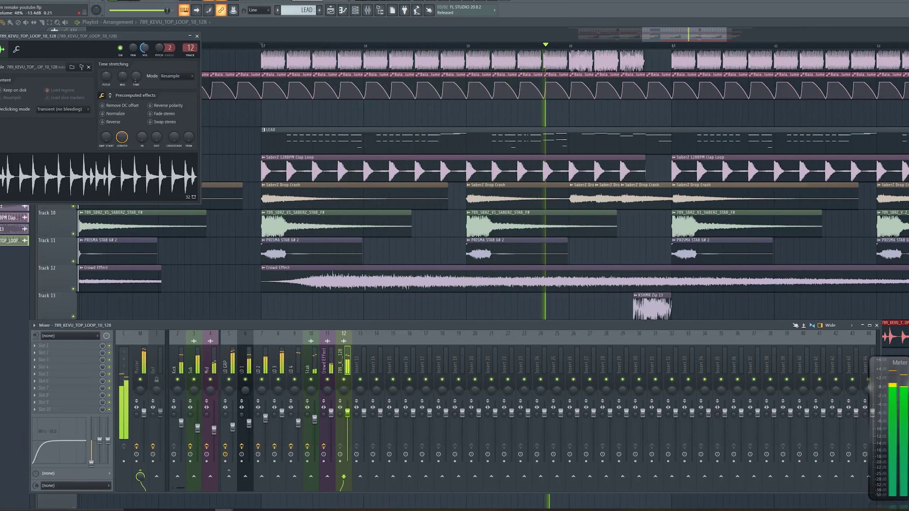
{"action": "left_click", "coordinate": [197, 35]}
{"action": "key", "text": "F9"}
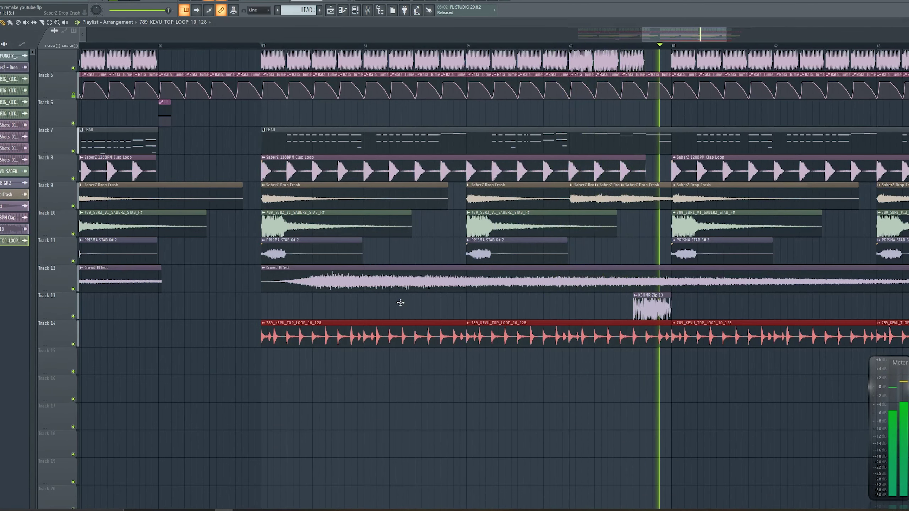
Deselect the top loop clips, solo Track 14, and play the top loop on its own from bar 57.
{"action": "left_click", "coordinate": [405, 390]}
{"action": "right_click", "coordinate": [404, 390]}
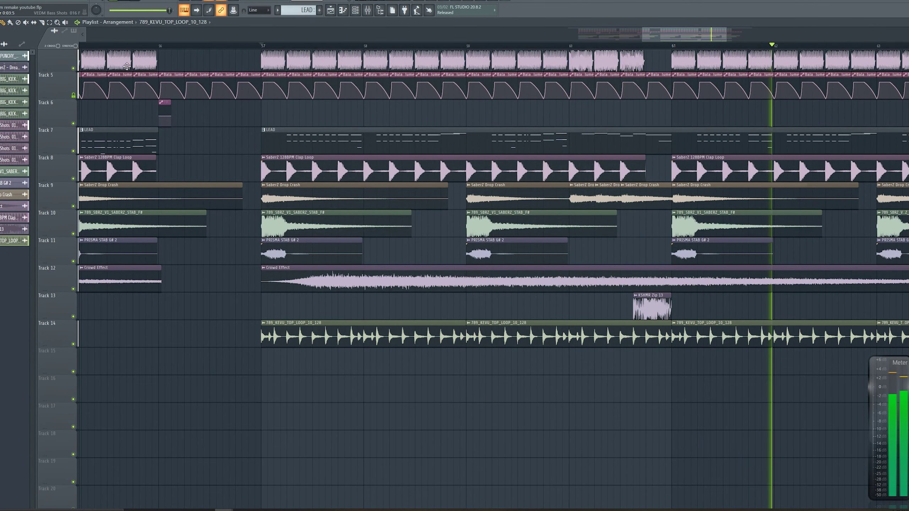
{"action": "right_click", "coordinate": [73, 344]}
{"action": "key", "text": "space"}
{"action": "key", "text": "space"}
{"action": "scroll", "coordinate": [257, 137], "scroll_direction": "up", "scroll_amount": 1}
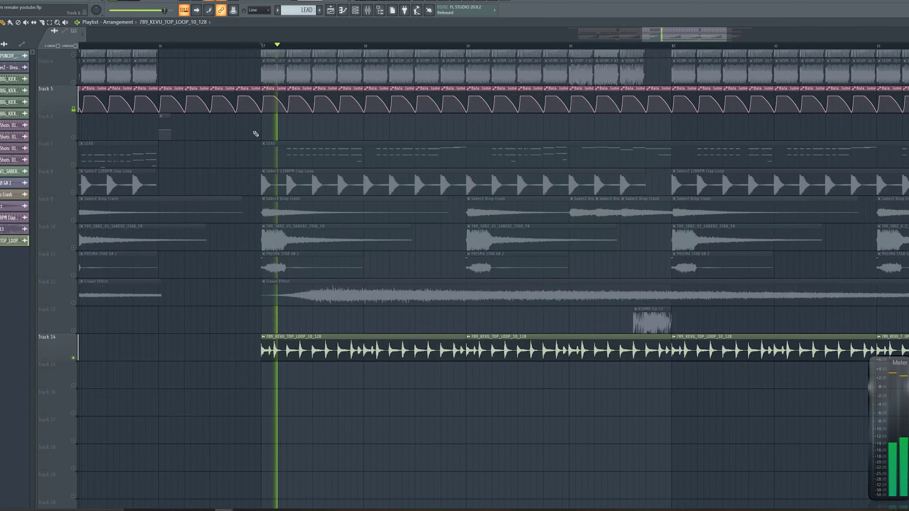
{"action": "scroll", "coordinate": [257, 137], "scroll_direction": "up", "scroll_amount": 3}
{"action": "key", "text": "space"}
{"action": "scroll", "coordinate": [278, 340], "scroll_direction": "down", "scroll_amount": 5}
{"action": "scroll", "coordinate": [278, 322], "scroll_direction": "up", "scroll_amount": 3}
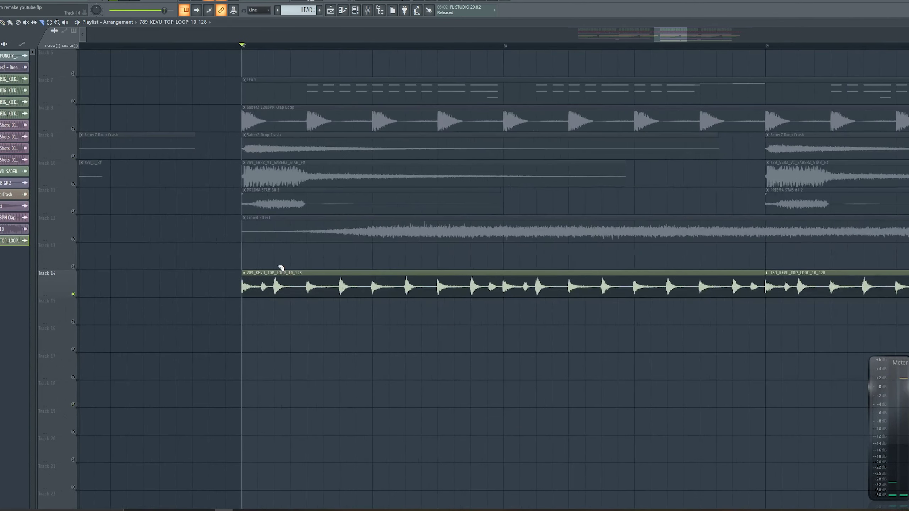
Slice the first top loop clip after its first beat and at bar 58, and delete the first-beat slice.
{"action": "left_click_drag", "start_coordinate": [300, 284], "coordinate": [301, 285]}
{"action": "key", "text": "space"}
{"action": "mouse_move", "coordinate": [441, 286]}
{"action": "left_mouse_down"}
{"action": "mouse_move", "coordinate": [452, 286]}
{"action": "mouse_move", "coordinate": [442, 289]}
{"action": "left_mouse_up"}
{"action": "key", "text": "space"}
{"action": "right_click", "coordinate": [281, 291]}
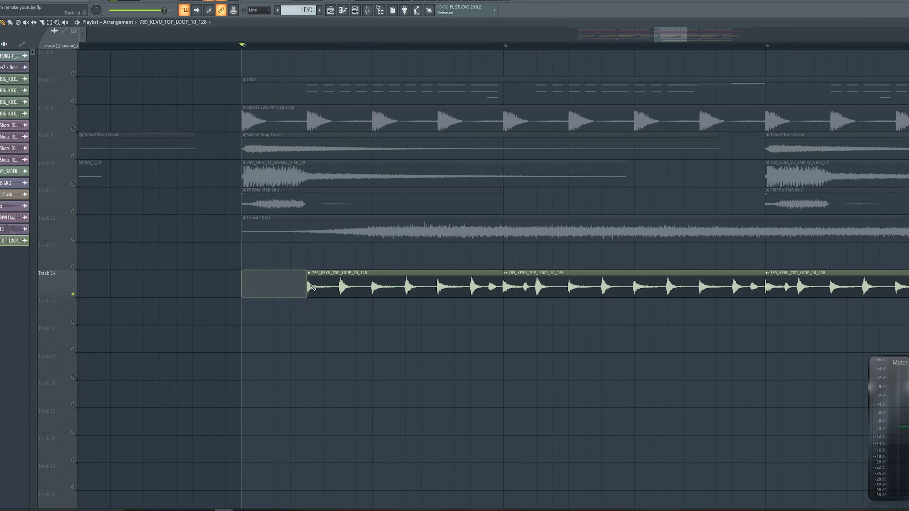
Fill the empty first beat at bar 57 with a one-beat copy of the next top loop slice and play it.
{"action": "left_click", "coordinate": [310, 256]}
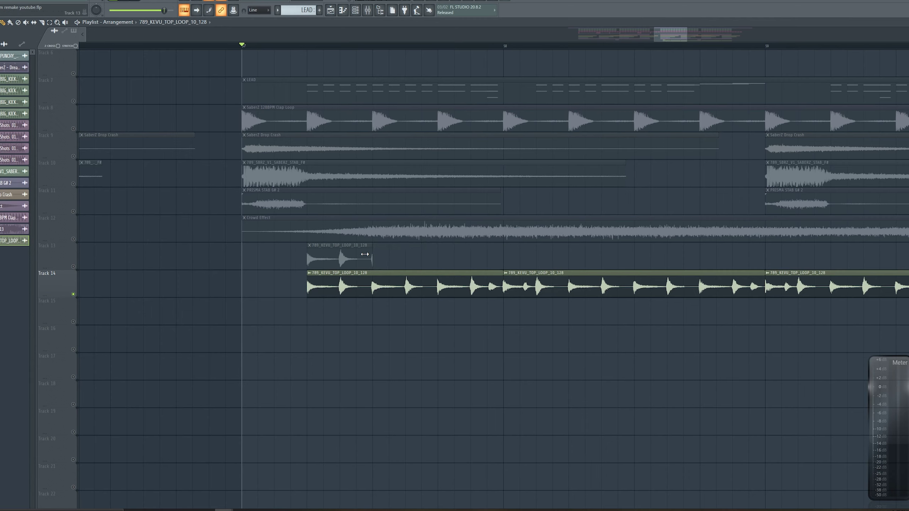
{"action": "left_click_drag", "start_coordinate": [364, 254], "coordinate": [296, 287]}
{"action": "key", "text": "space"}
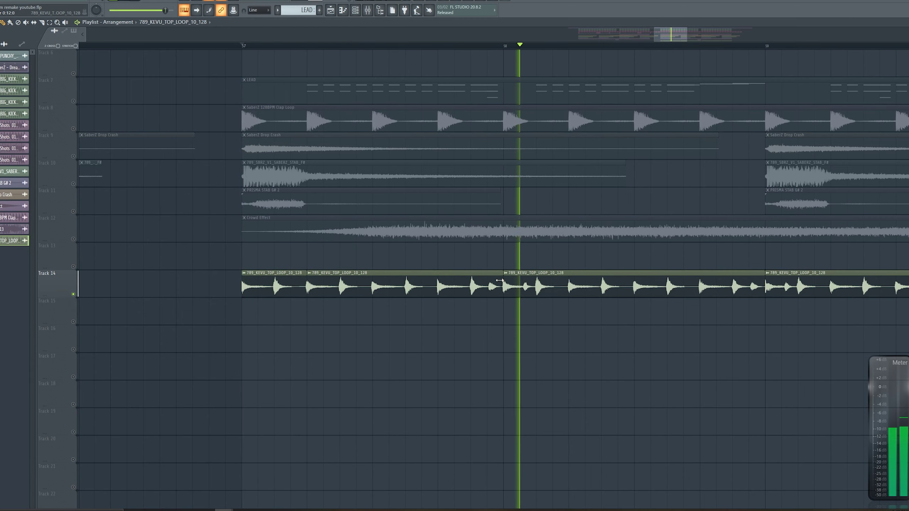
Delete the top loop clips after bar 58 on Track 14, keeping only the edited bar at bar 57.
{"action": "key", "text": "space"}
{"action": "right_click", "coordinate": [520, 288]}
{"action": "left_click_drag", "start_coordinate": [519, 286], "coordinate": [295, 295]}
{"action": "scroll", "coordinate": [338, 318], "scroll_direction": "down", "scroll_amount": 3}
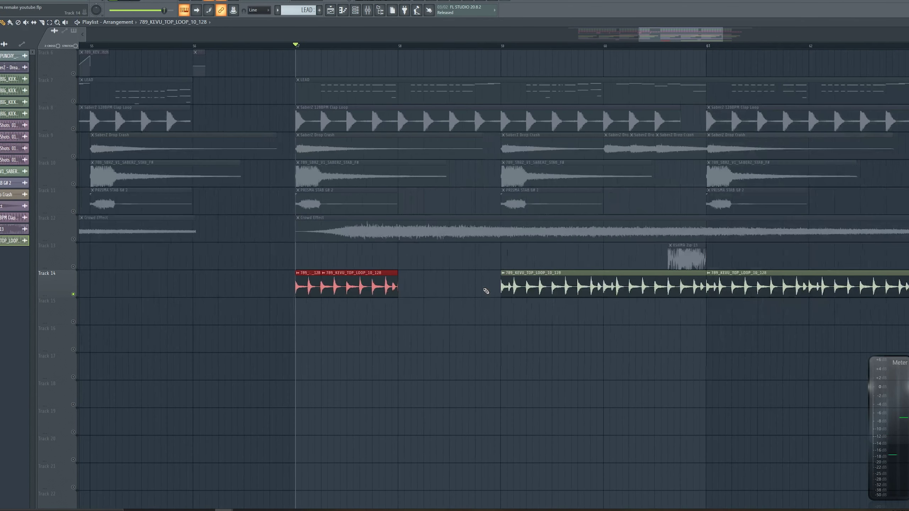
{"action": "right_click", "coordinate": [505, 289]}
{"action": "scroll", "coordinate": [509, 321], "scroll_direction": "down", "scroll_amount": 3}
{"action": "right_click", "coordinate": [689, 292]}
Duplicate the edited top loop bar to bar 58 and set the sample's declicking mode to Generic (bleeding).
{"action": "mouse_move", "coordinate": [504, 292]}
{"action": "left_mouse_down"}
{"action": "mouse_move", "coordinate": [389, 296]}
{"action": "mouse_move", "coordinate": [525, 287]}
{"action": "mouse_move", "coordinate": [488, 286]}
{"action": "left_mouse_up"}
{"action": "scroll", "coordinate": [391, 298], "scroll_direction": "up", "scroll_amount": 3}
{"action": "key", "text": "space"}
{"action": "double_click", "coordinate": [488, 286]}
{"action": "key", "text": "space"}
{"action": "left_click", "coordinate": [59, 110]}
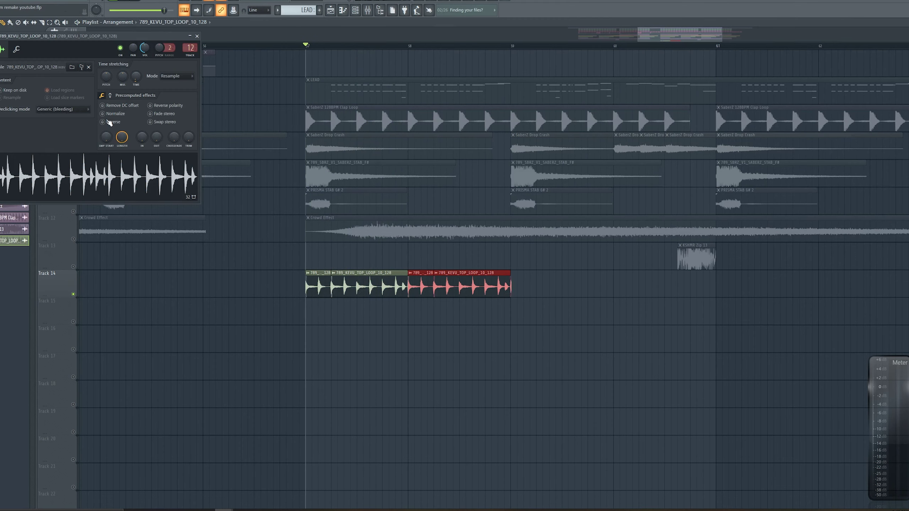
{"action": "key", "text": "space"}
Repeat the edited top loop bars along Track 14 from bar 59 through the rest of the drop.
{"action": "mouse_move", "coordinate": [552, 284]}
{"action": "left_mouse_down"}
{"action": "mouse_move", "coordinate": [294, 304]}
{"action": "mouse_move", "coordinate": [542, 279]}
{"action": "mouse_move", "coordinate": [523, 283]}
{"action": "left_mouse_up"}
{"action": "key", "text": "space"}
{"action": "left_click_drag", "start_coordinate": [765, 283], "coordinate": [231, 300]}
{"action": "key", "text": "ctrl+b"}
{"action": "scroll", "coordinate": [315, 249], "scroll_direction": "down", "scroll_amount": 3}
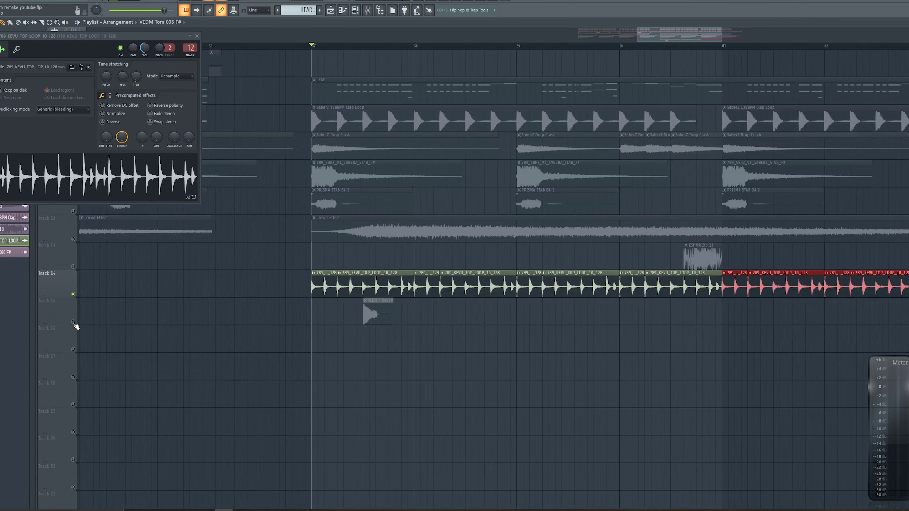
Move the tom clip close to the start of bar 57 on Track 15 and adjust its pitch with the stretch mode on Auto.
{"action": "left_click_drag", "start_coordinate": [366, 313], "coordinate": [322, 313]}
{"action": "double_click", "coordinate": [322, 313]}
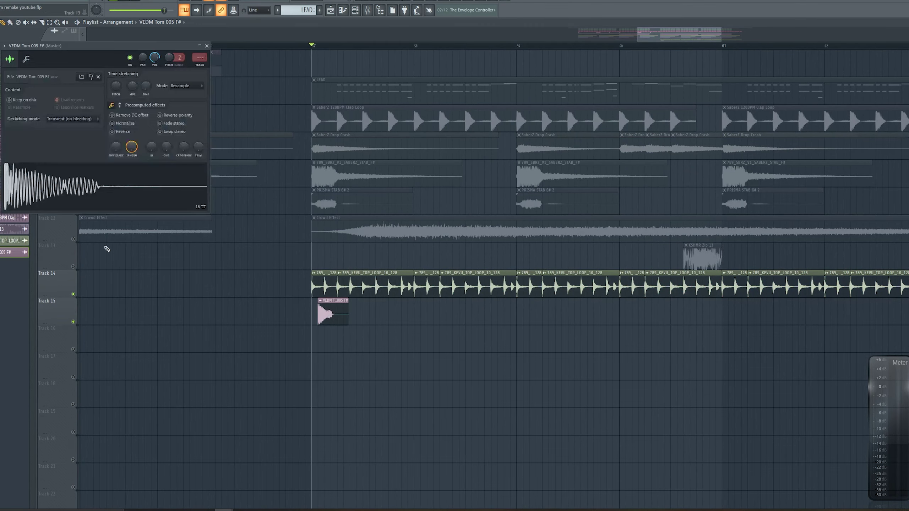
{"action": "left_click", "coordinate": [98, 188]}
{"action": "left_click_drag", "start_coordinate": [116, 86], "coordinate": [116, 90]}
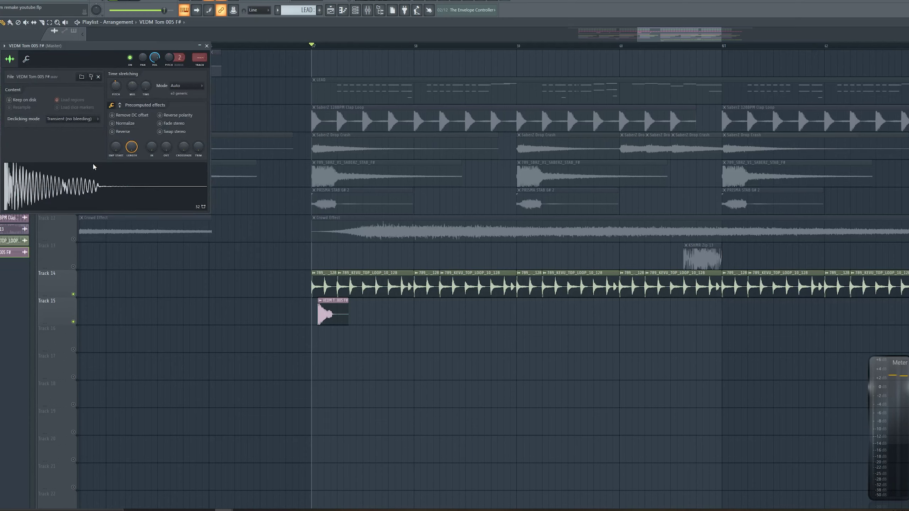
{"action": "left_click", "coordinate": [92, 188]}
{"action": "left_click", "coordinate": [206, 46]}
{"action": "scroll", "coordinate": [317, 321], "scroll_direction": "up", "scroll_amount": 2}
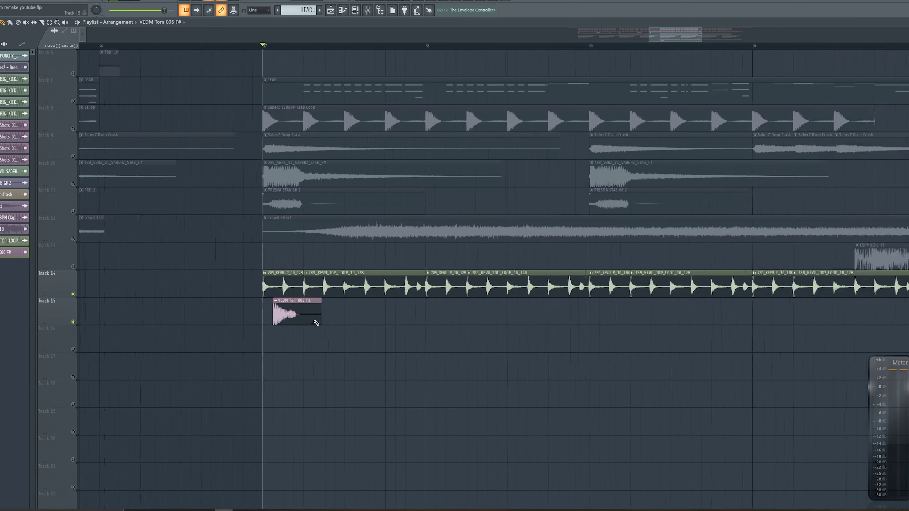
Low-cut the tom's mixer track at about 86 Hz with 48 dB/oct in Pro-Q 3 and add Kickstart to it.
{"action": "double_click", "coordinate": [285, 311]}
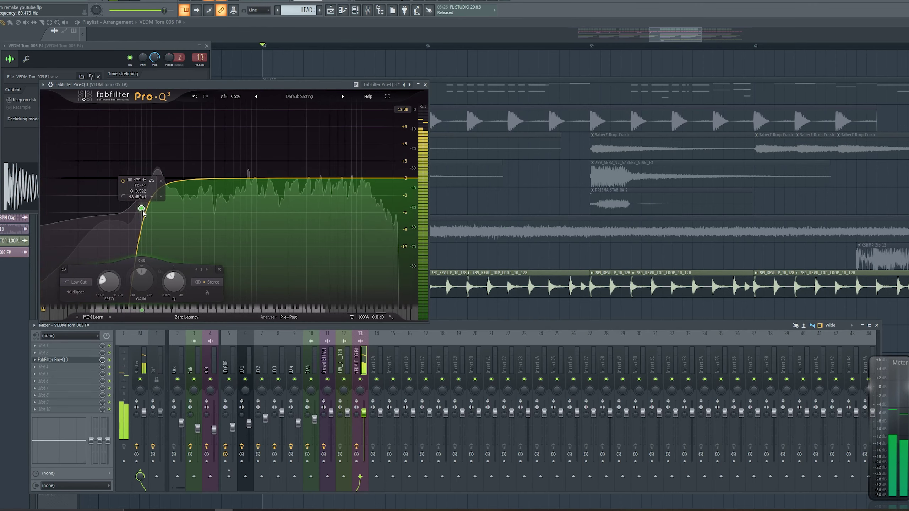
{"action": "left_click_drag", "start_coordinate": [142, 211], "coordinate": [145, 216]}
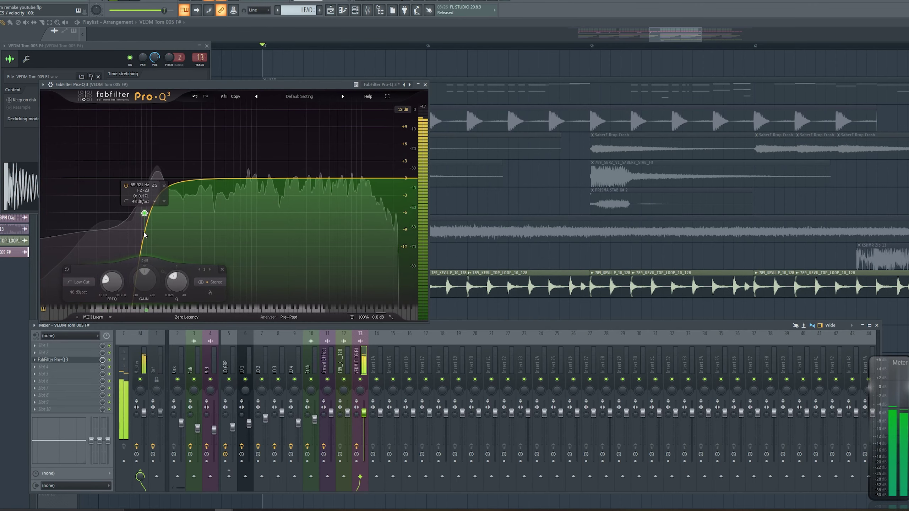
{"action": "left_click", "coordinate": [74, 396]}
{"action": "left_click", "coordinate": [110, 199]}
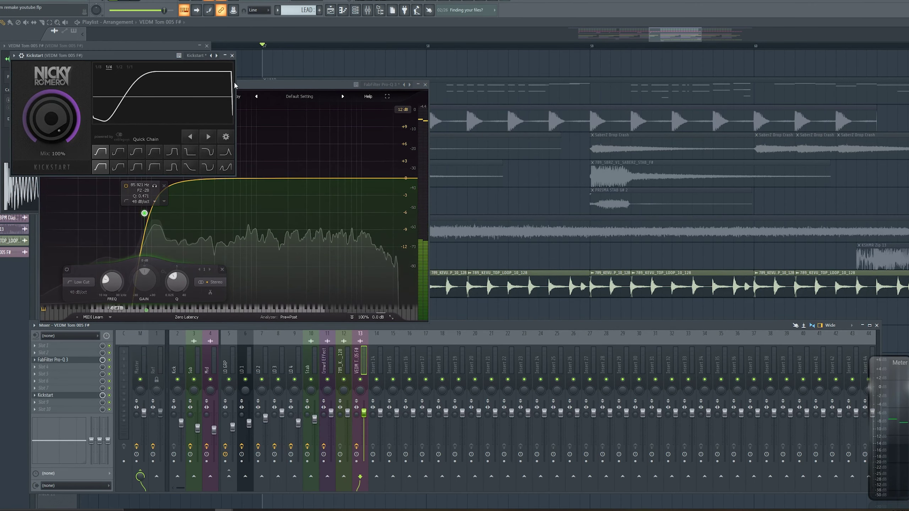
{"action": "left_click", "coordinate": [232, 55]}
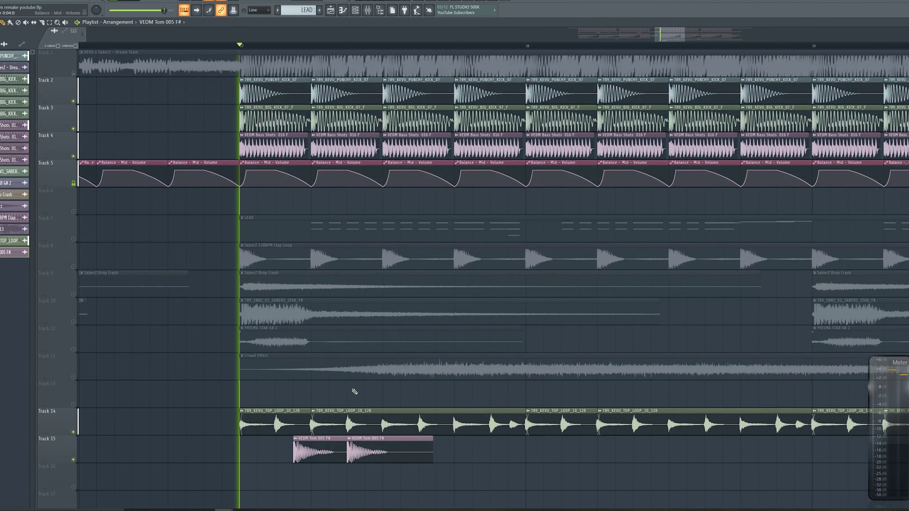
Duplicate the two-hit tom pair on Track 15 half a bar further into bar 57 and play it.
{"action": "scroll", "coordinate": [354, 392], "scroll_direction": "down", "scroll_amount": 5}
{"action": "key", "text": "space"}
{"action": "left_click_drag", "start_coordinate": [424, 347], "coordinate": [336, 312]}
{"action": "key", "text": "space"}
{"action": "left_click_drag", "start_coordinate": [409, 307], "coordinate": [550, 304]}
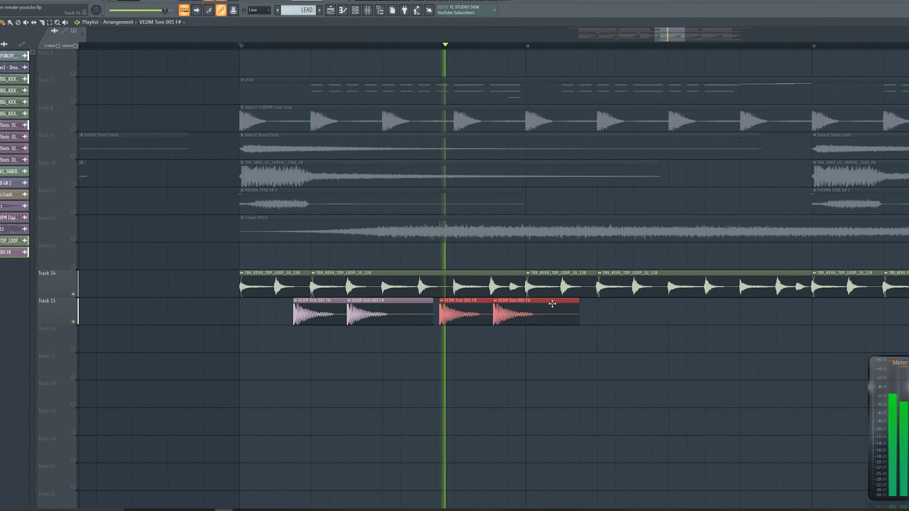
{"action": "key", "text": "space"}
Continue the tom pattern through bar 58 on Track 15 with further copies of the hits and play it.
{"action": "scroll", "coordinate": [495, 331], "scroll_direction": "down", "scroll_amount": 3}
{"action": "key", "text": "space"}
{"action": "left_click_drag", "start_coordinate": [488, 312], "coordinate": [601, 314]}
{"action": "key", "text": "space"}
{"action": "left_click", "coordinate": [600, 339]}
{"action": "key", "text": "space"}
{"action": "right_click", "coordinate": [604, 340]}
Duplicate the two-bar tom pattern to bars 59 and 60, deleting the last hit of the copy.
{"action": "left_click_drag", "start_coordinate": [694, 315], "coordinate": [446, 351]}
{"action": "left_click_drag", "start_coordinate": [467, 322], "coordinate": [472, 319]}
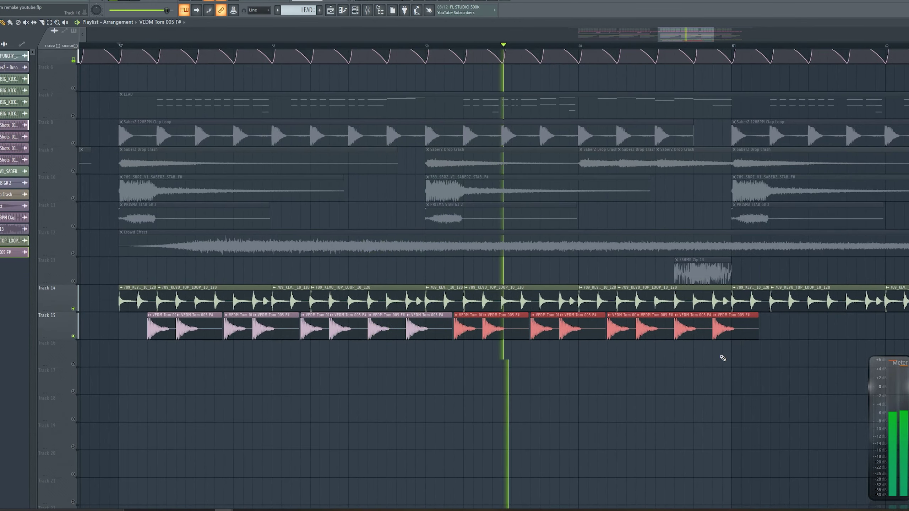
{"action": "right_click", "coordinate": [747, 332]}
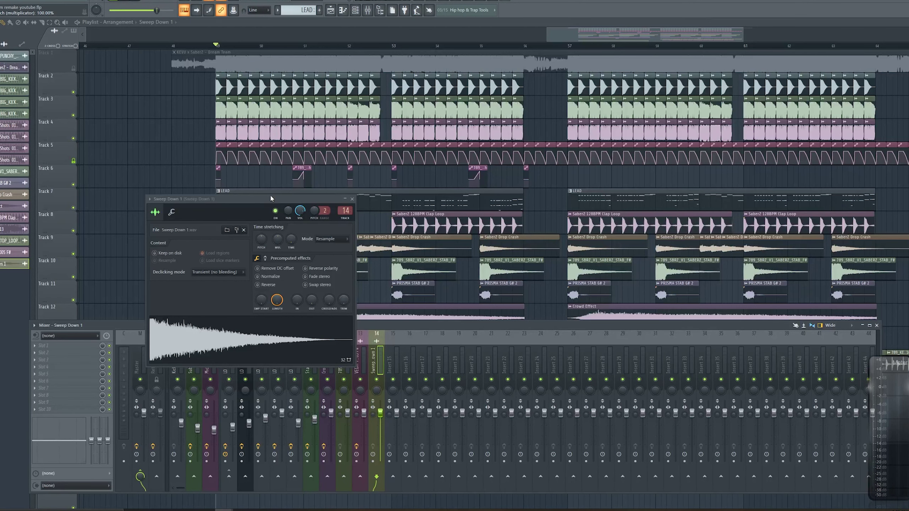
Load Kickstart in the first effect slot of the Sweep Down 1 mixer track.
{"action": "left_click_drag", "start_coordinate": [271, 198], "coordinate": [386, 187]}
{"action": "left_click", "coordinate": [34, 346]}
{"action": "mouse_move", "coordinate": [45, 341]}
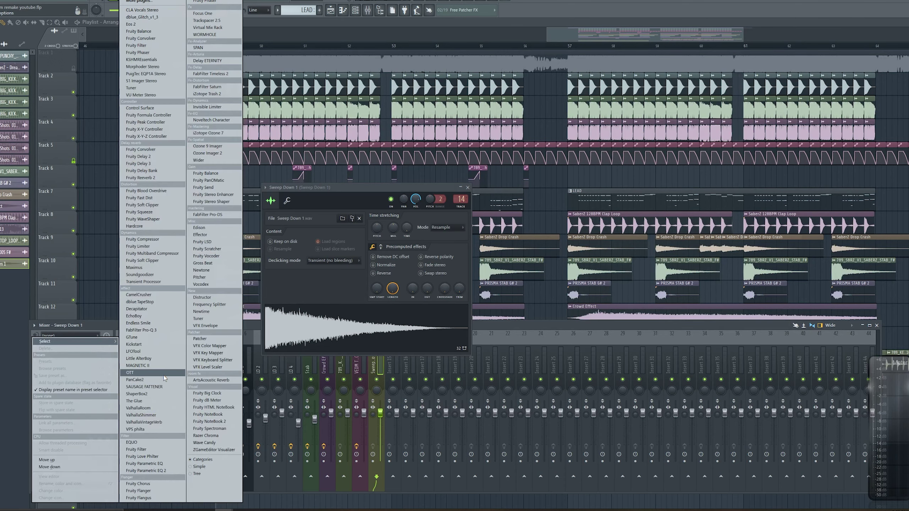
{"action": "left_click", "coordinate": [150, 345]}
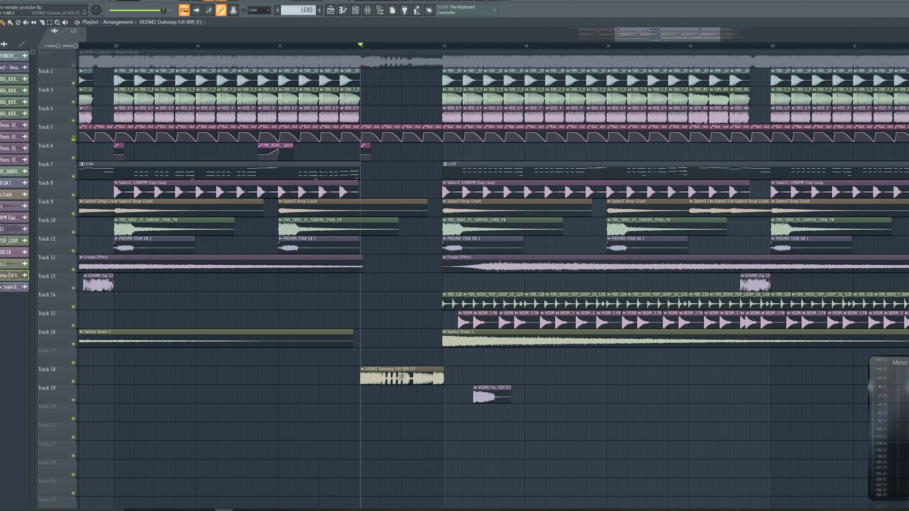
Set the VEDM2 Dubstep Fill 009 stretch mode to e3 mono and shorten its clip to the first three beats of bar 56.
{"action": "double_click", "coordinate": [401, 376]}
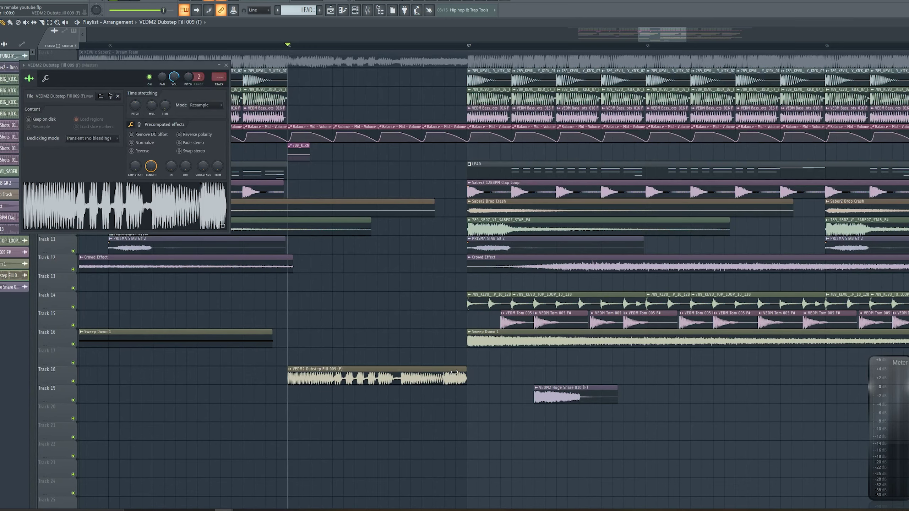
{"action": "left_click", "coordinate": [199, 106]}
{"action": "left_click", "coordinate": [204, 147]}
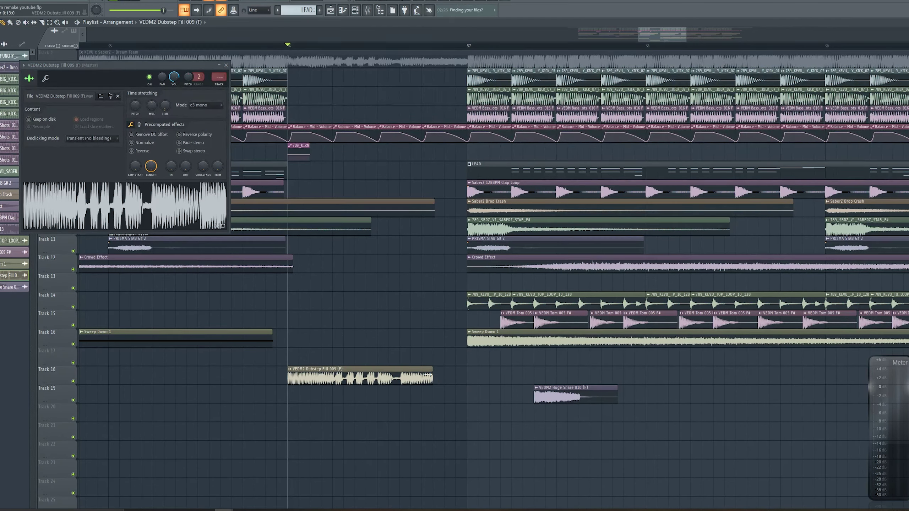
Place the VEDM2 Huge Snare 010 clip on the last beat of bar 56 beside the fill on Track 18, with its volume at 65%.
{"action": "left_click_drag", "start_coordinate": [532, 401], "coordinate": [432, 401]}
{"action": "double_click", "coordinate": [459, 395]}
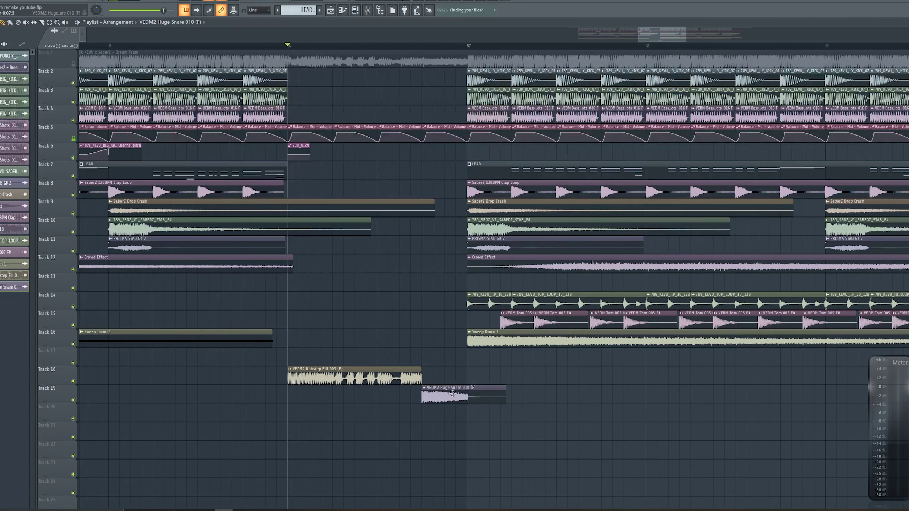
{"action": "left_click", "coordinate": [112, 212]}
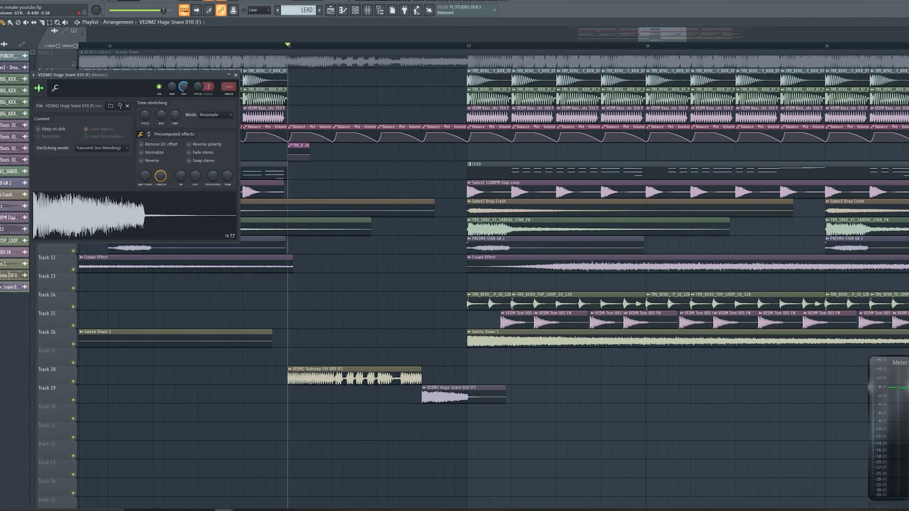
{"action": "left_click", "coordinate": [176, 47]}
{"action": "key", "text": "space"}
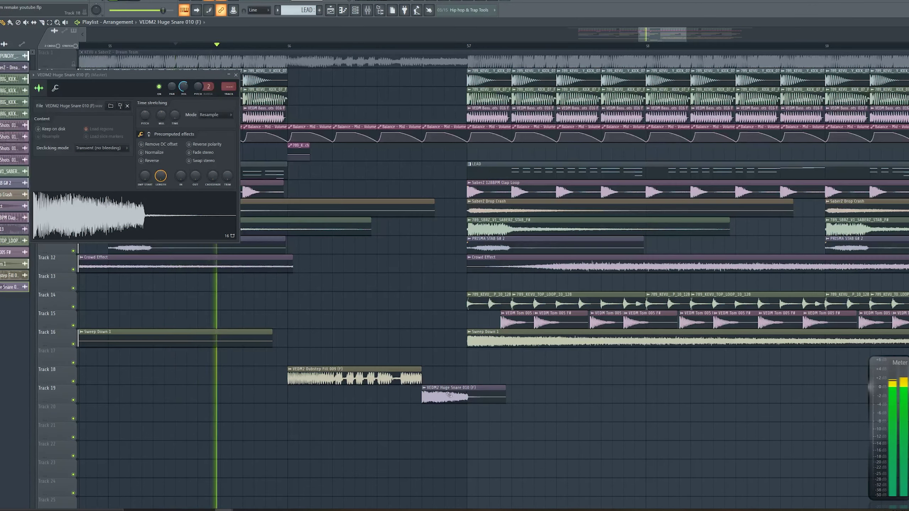
{"action": "left_click_drag", "start_coordinate": [449, 392], "coordinate": [448, 370]}
Lower the channel volume of the VEDM2 Dubstep Fill 009 and play the transition into the second drop.
{"action": "double_click", "coordinate": [376, 370]}
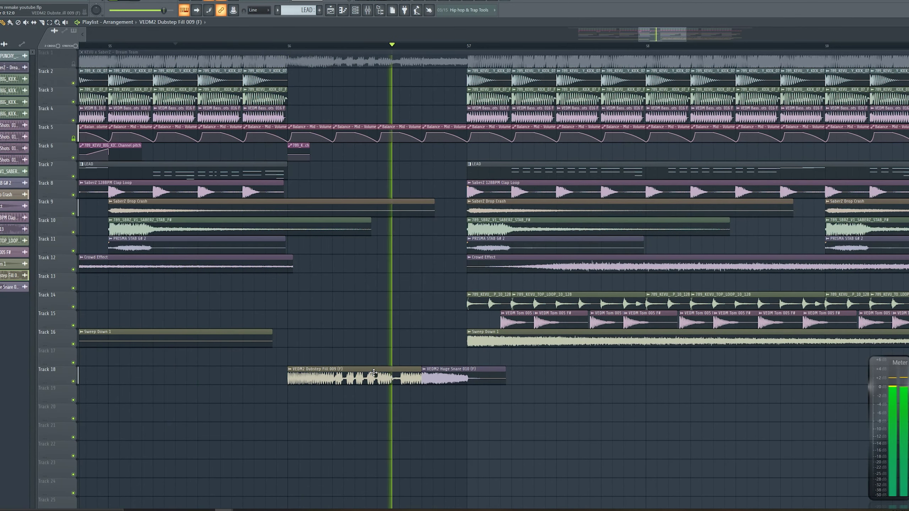
{"action": "left_click_drag", "start_coordinate": [174, 77], "coordinate": [175, 82]}
{"action": "key", "text": "space"}
{"action": "key", "text": "space"}
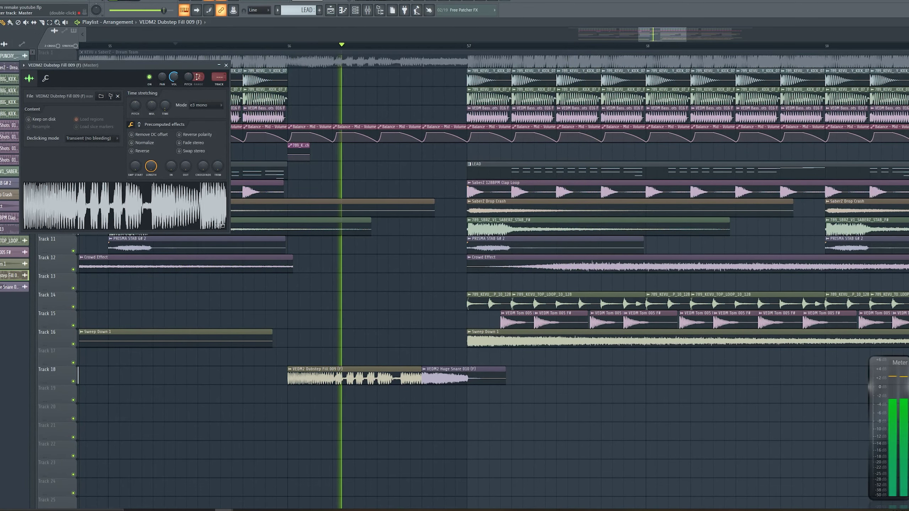
{"action": "left_click", "coordinate": [226, 65]}
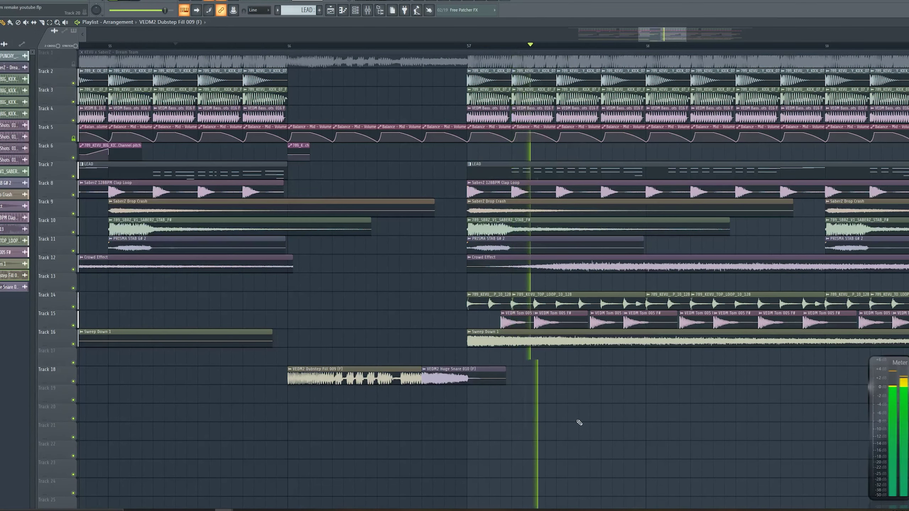
Listen through the second drop and review the whole arrangement up to its end.
{"action": "left_click", "coordinate": [582, 420]}
{"action": "right_click", "coordinate": [582, 420]}
{"action": "scroll", "coordinate": [480, 370], "scroll_direction": "down", "scroll_amount": 3}
{"action": "scroll", "coordinate": [495, 368], "scroll_direction": "down", "scroll_amount": 3}
{"action": "scroll", "coordinate": [496, 365], "scroll_direction": "down", "scroll_amount": 2}
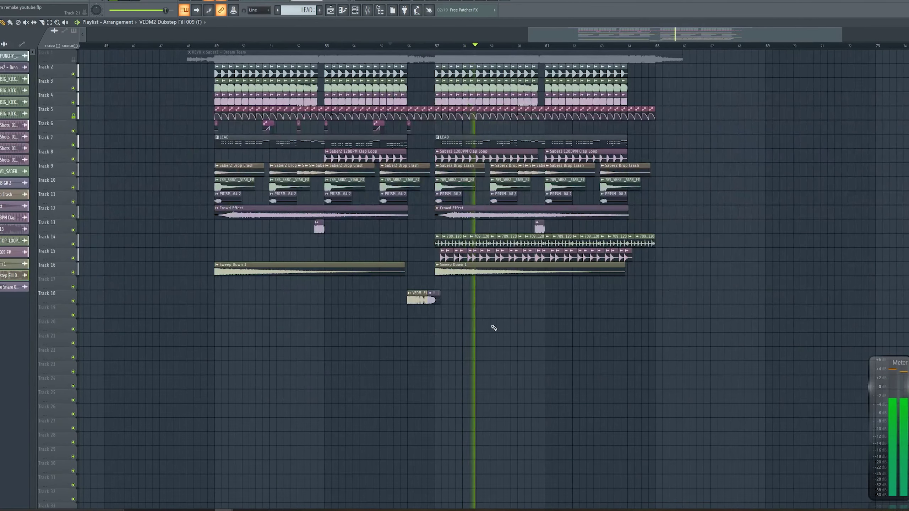
{"action": "left_click_drag", "start_coordinate": [464, 299], "coordinate": [366, 315]}
{"action": "left_click", "coordinate": [709, 317], "text": "ctrl"}
{"action": "left_click_drag", "start_coordinate": [737, 331], "coordinate": [522, 439]}
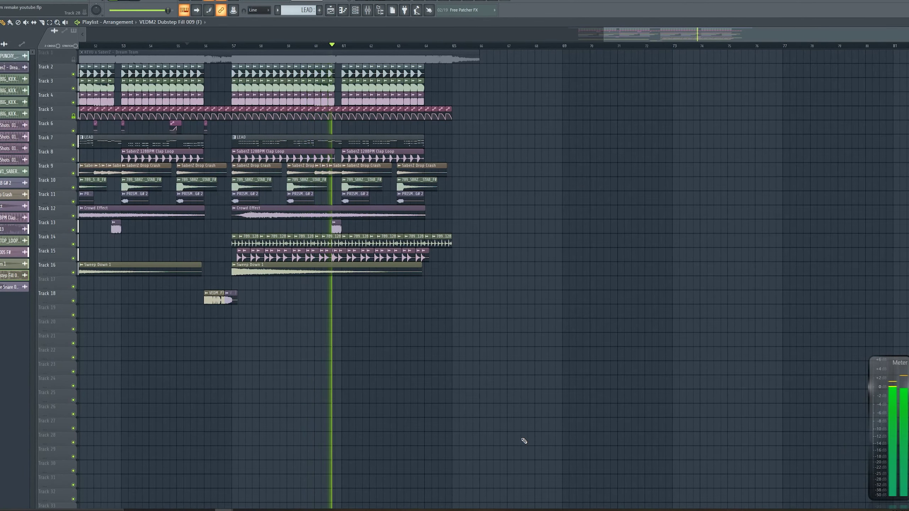
{"action": "left_click", "coordinate": [604, 358]}
{"action": "right_click", "coordinate": [605, 359]}
{"action": "left_click_drag", "start_coordinate": [613, 355], "coordinate": [634, 362]}
{"action": "scroll", "coordinate": [634, 362], "scroll_direction": "left", "scroll_amount": 4}
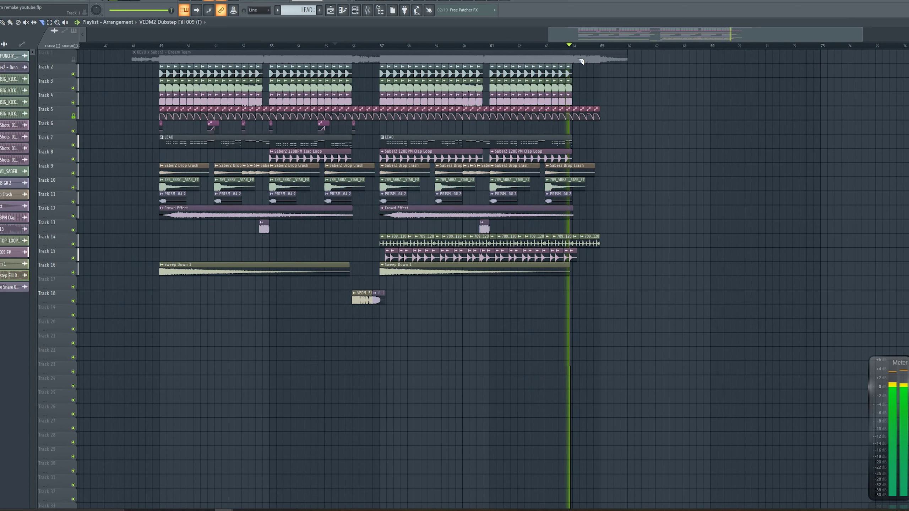
Slice the reference song at bars 49 and 64 and move its intro and ending onto a newly inserted Track 2.
{"action": "left_click", "coordinate": [128, 44]}
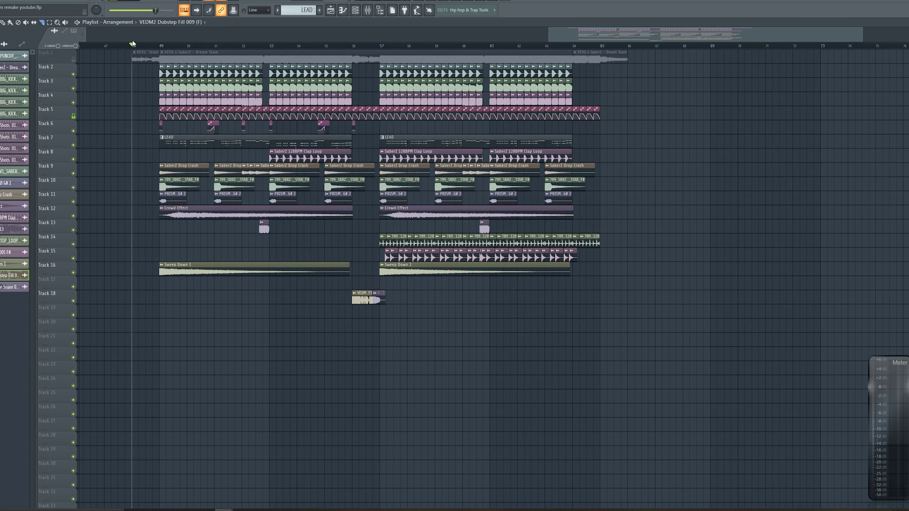
{"action": "right_click", "coordinate": [68, 66]}
{"action": "left_click", "coordinate": [95, 201]}
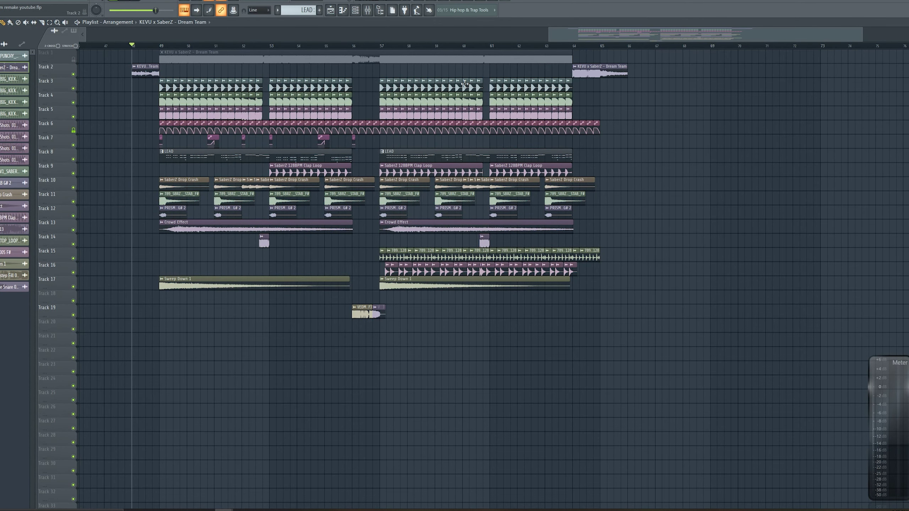
Load Ozone 9 Maximizer in the second effect slot of the Master and set its threshold to -4.0 dB.
{"action": "left_click", "coordinate": [367, 10]}
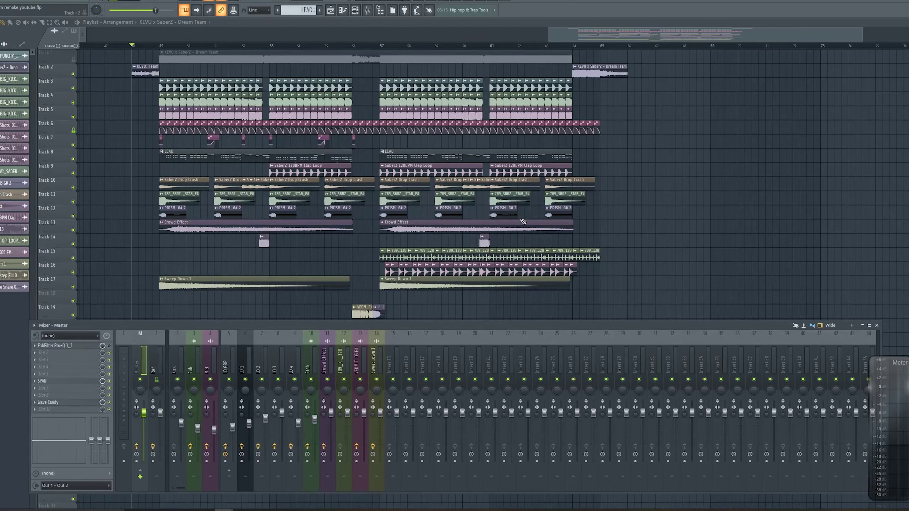
{"action": "left_click", "coordinate": [106, 352]}
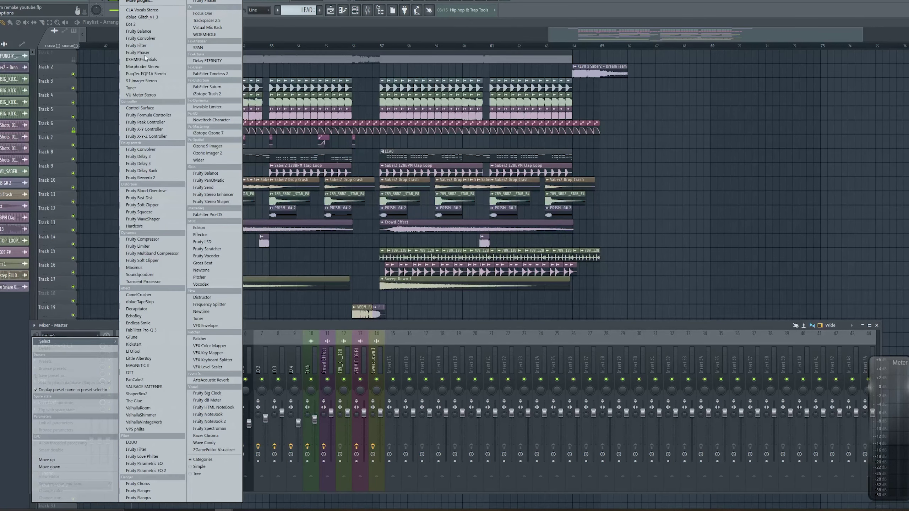
{"action": "left_click", "coordinate": [142, 3]}
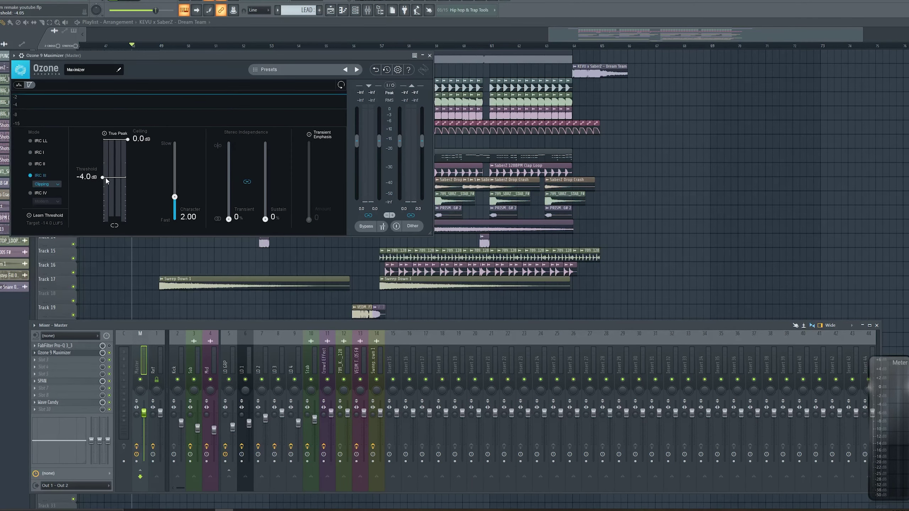
{"action": "left_click_drag", "start_coordinate": [176, 55], "coordinate": [469, 179]}
Play the drop from bar 49 and raise the Maximizer threshold to -2.0 dB.
{"action": "key", "text": "space"}
{"action": "left_click", "coordinate": [162, 45]}
{"action": "key", "text": "space"}
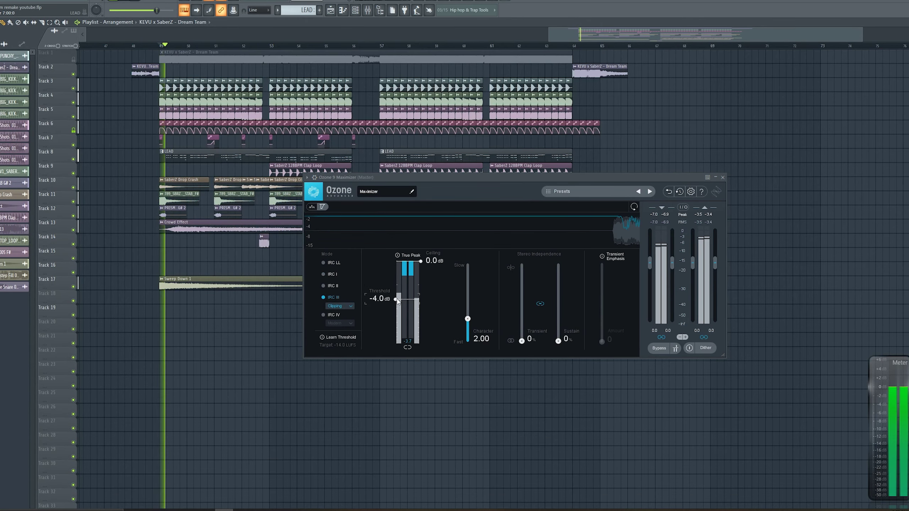
{"action": "left_click_drag", "start_coordinate": [396, 304], "coordinate": [396, 286]}
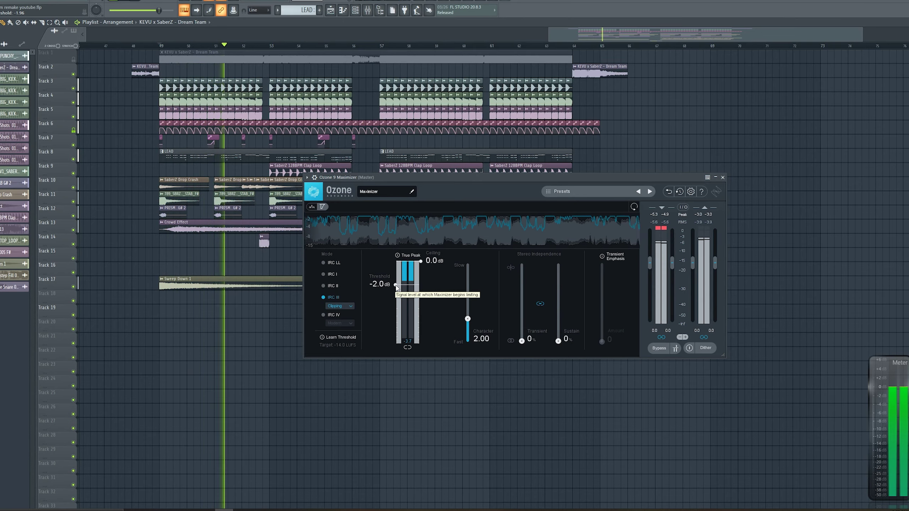
{"action": "left_click", "coordinate": [723, 178]}
Raise the LD 4 mixer fader slightly during playback and select the LD GRP mixer track.
{"action": "key", "text": "F9"}
{"action": "key", "text": "F9"}
{"action": "key", "text": "F9"}
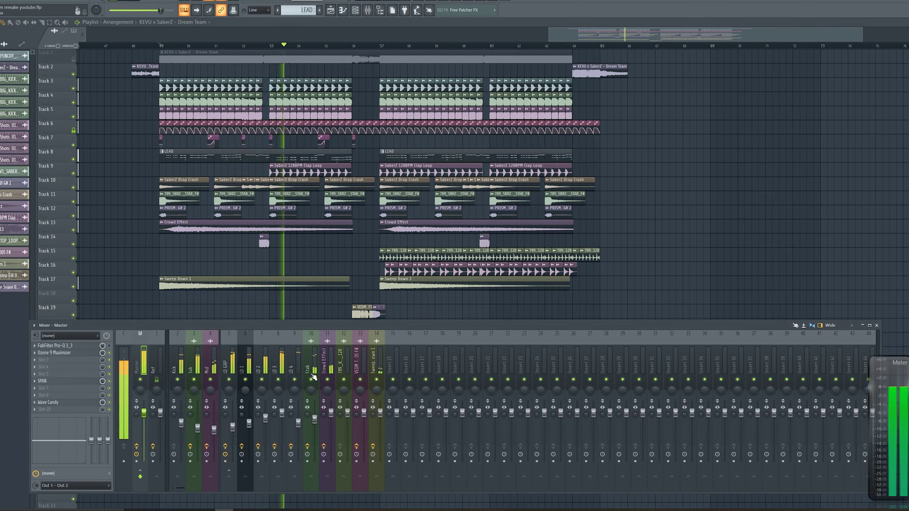
{"action": "left_click_drag", "start_coordinate": [298, 423], "coordinate": [298, 418]}
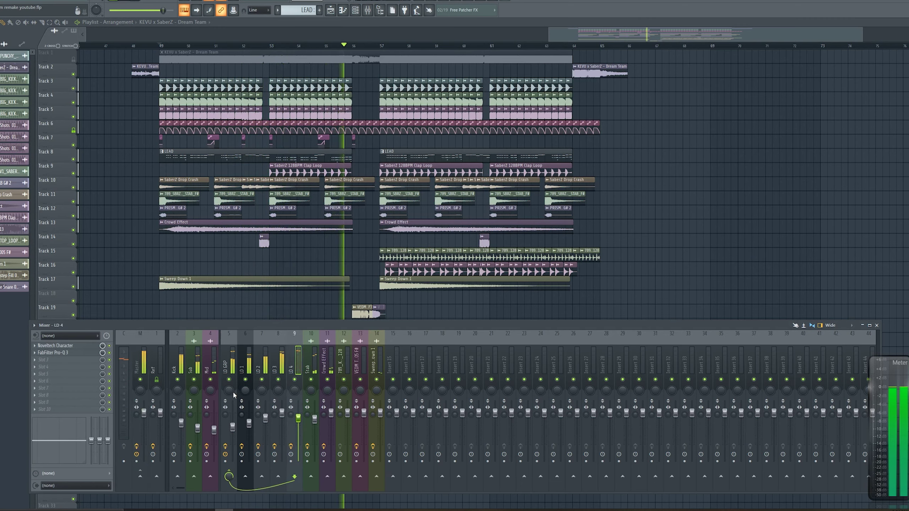
{"action": "left_click", "coordinate": [231, 391]}
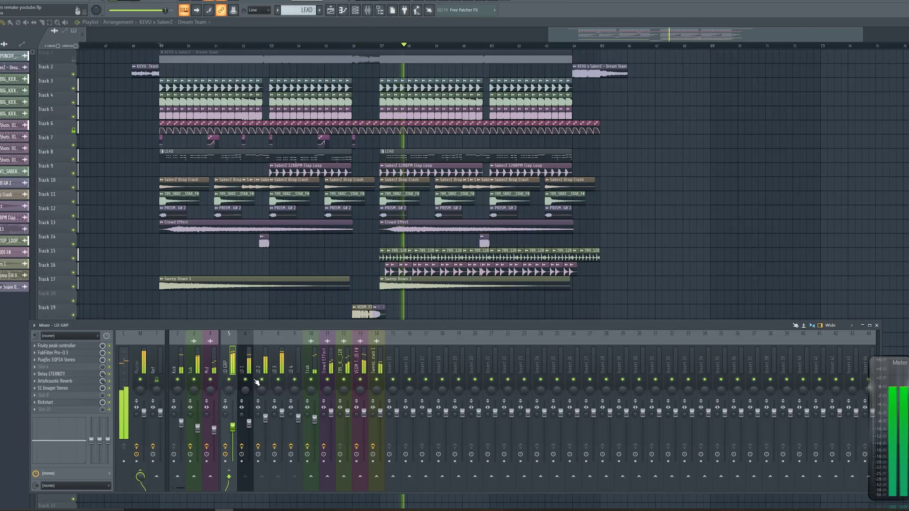
{"action": "key", "text": "space"}
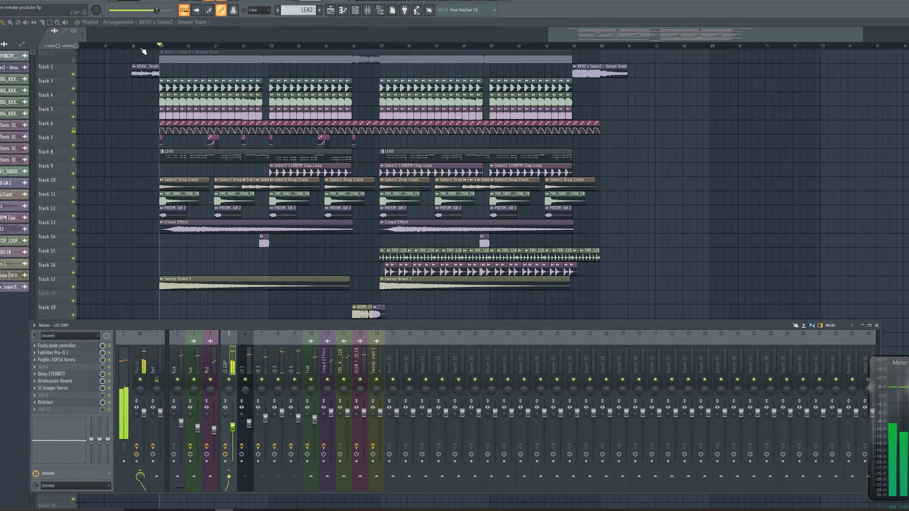
Play the whole arrangement from bar 48 and delete the top loop clips past bar 64 on Track 15.
{"action": "left_click", "coordinate": [132, 46]}
{"action": "key", "text": "F9"}
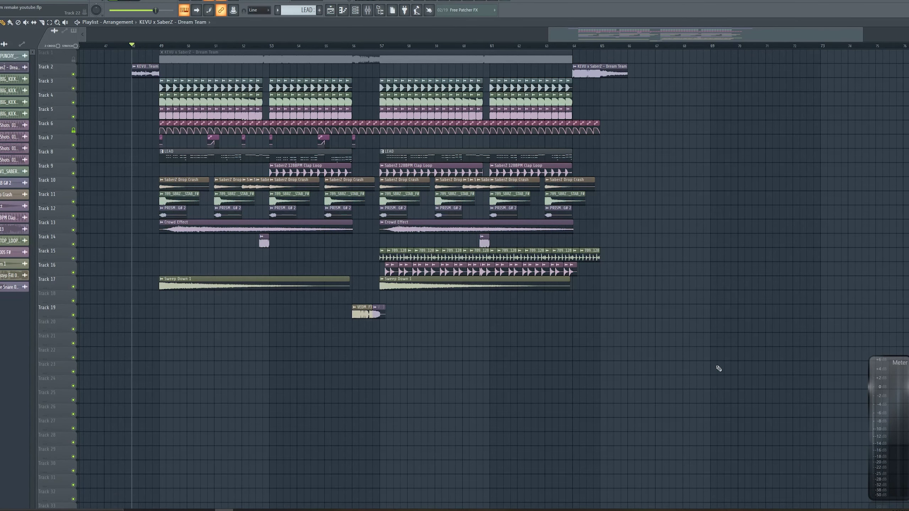
{"action": "key", "text": "space"}
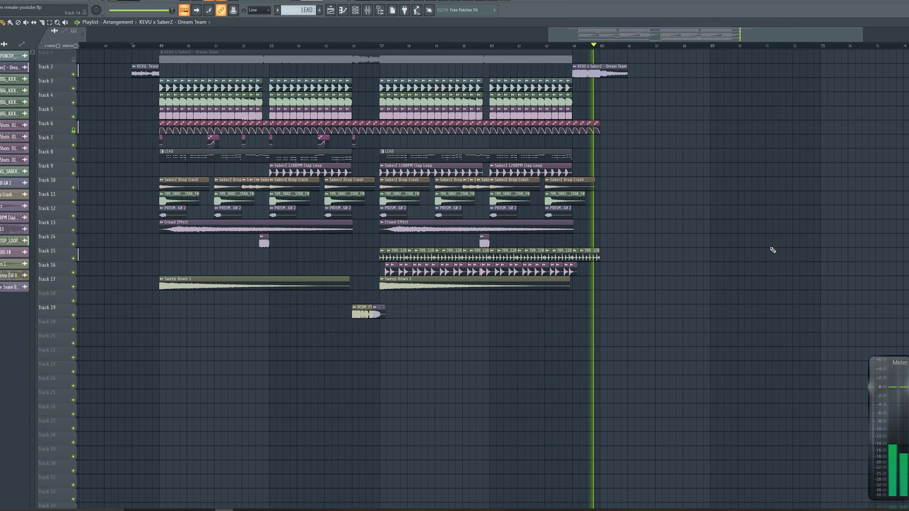
{"action": "right_click", "coordinate": [590, 256]}
{"action": "right_click", "coordinate": [578, 255]}
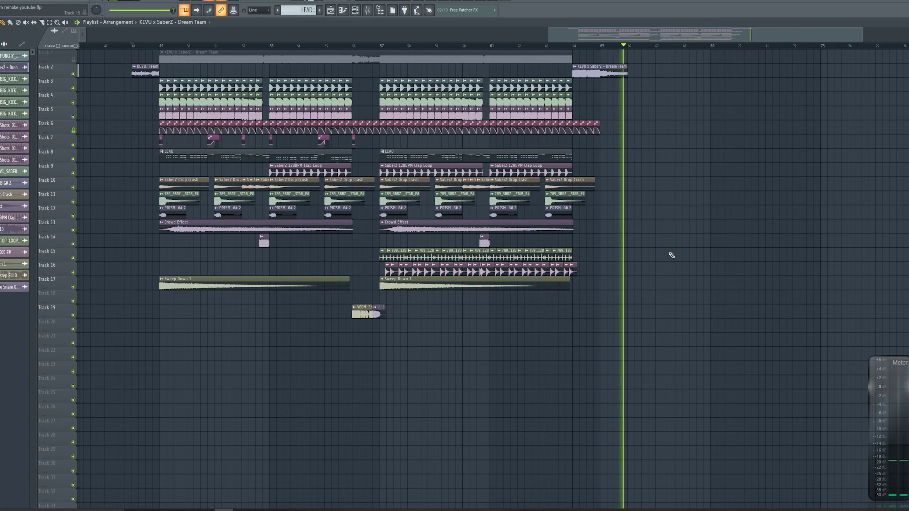
{"action": "key", "text": "space"}
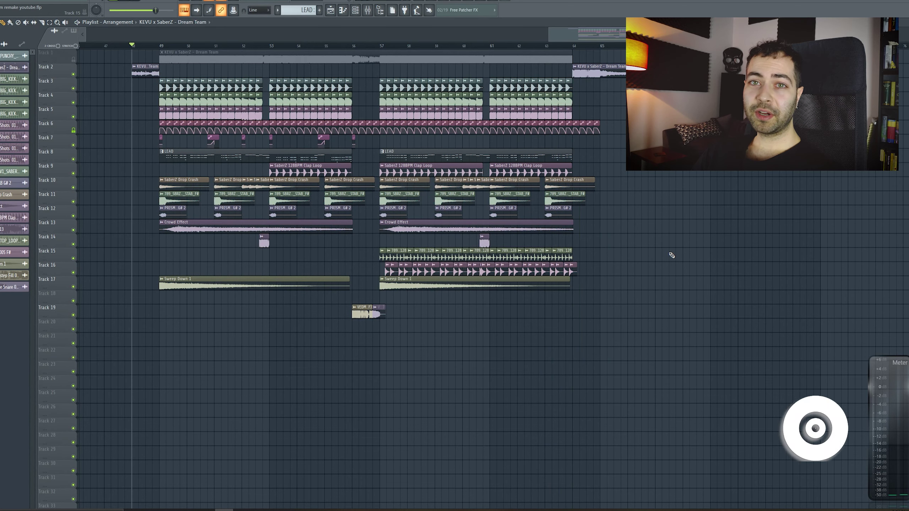